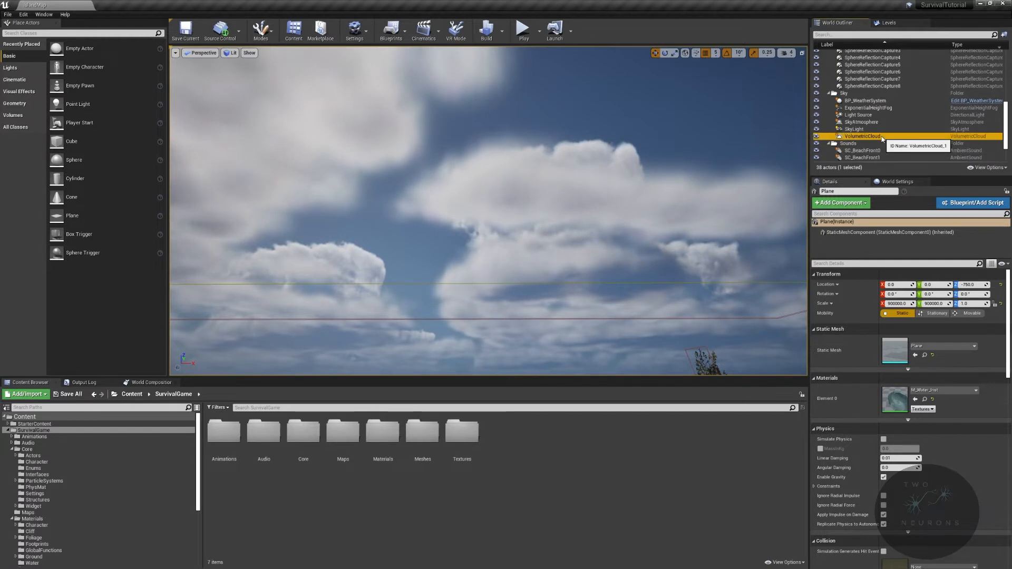
- Try a layer height of 20 on the volumetric cloud and reset it to the default
left_click_drag(898, 286, 916, 286)
left_click(926, 277)
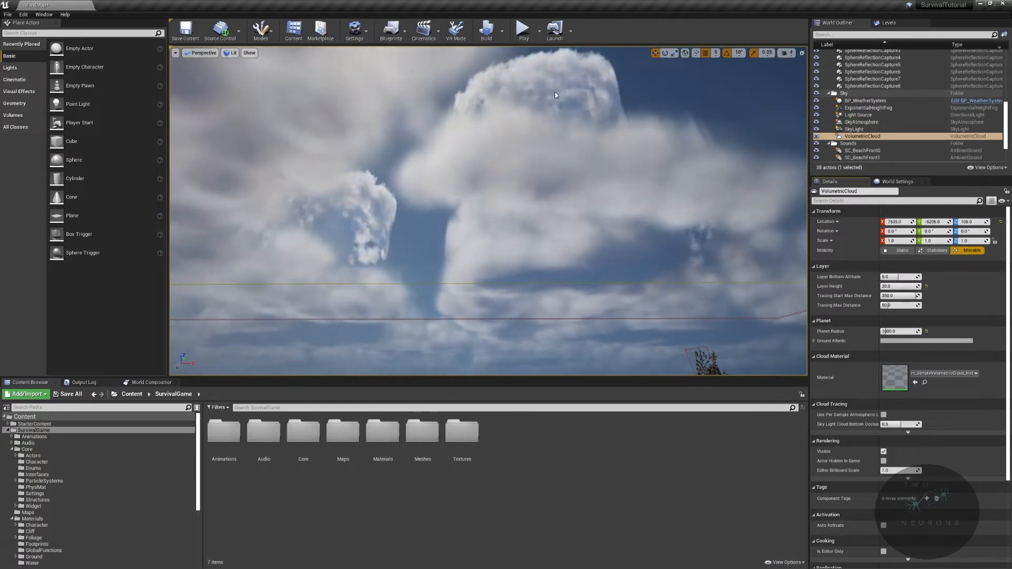
left_click(925, 286)
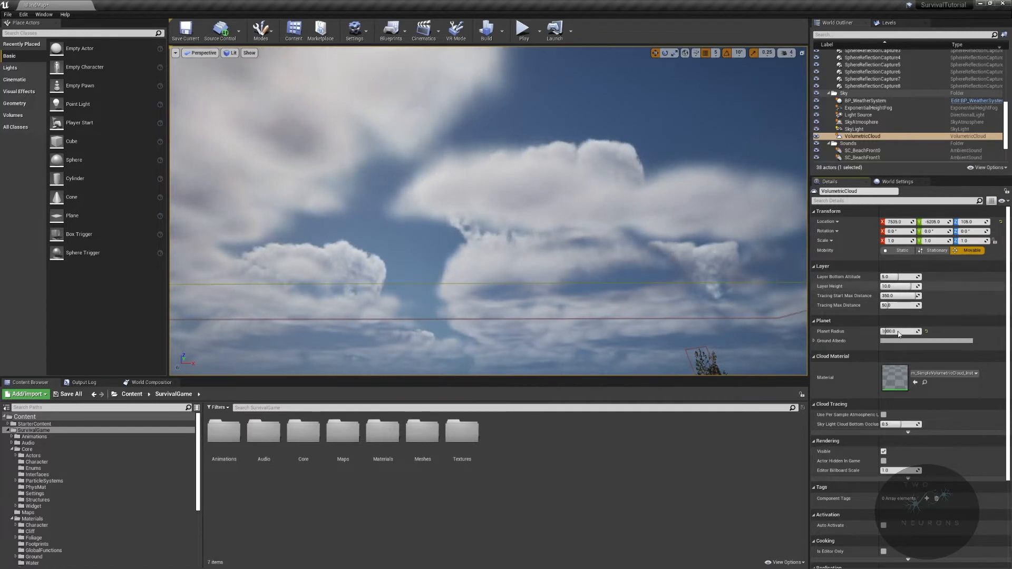
- Enable the Volumetrics plugin, restart the editor and close the plugin list
right_click_drag(708, 269, 530, 308)
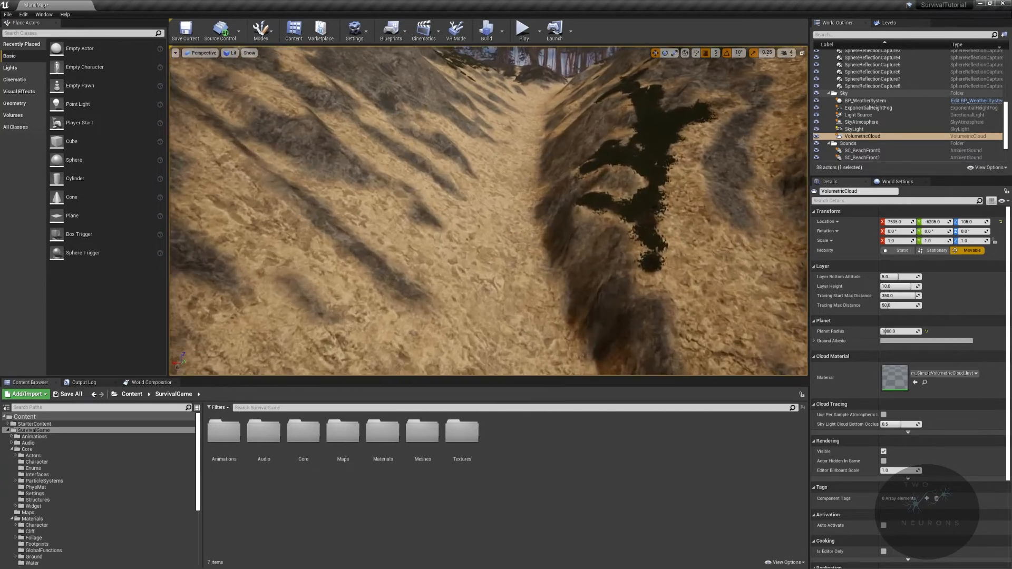
key("f")
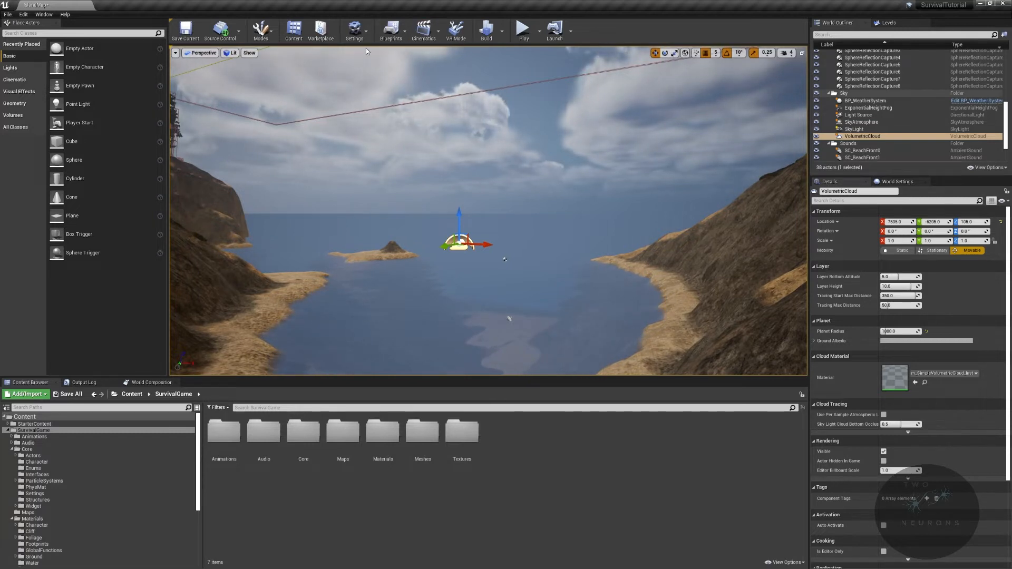
left_click(367, 33)
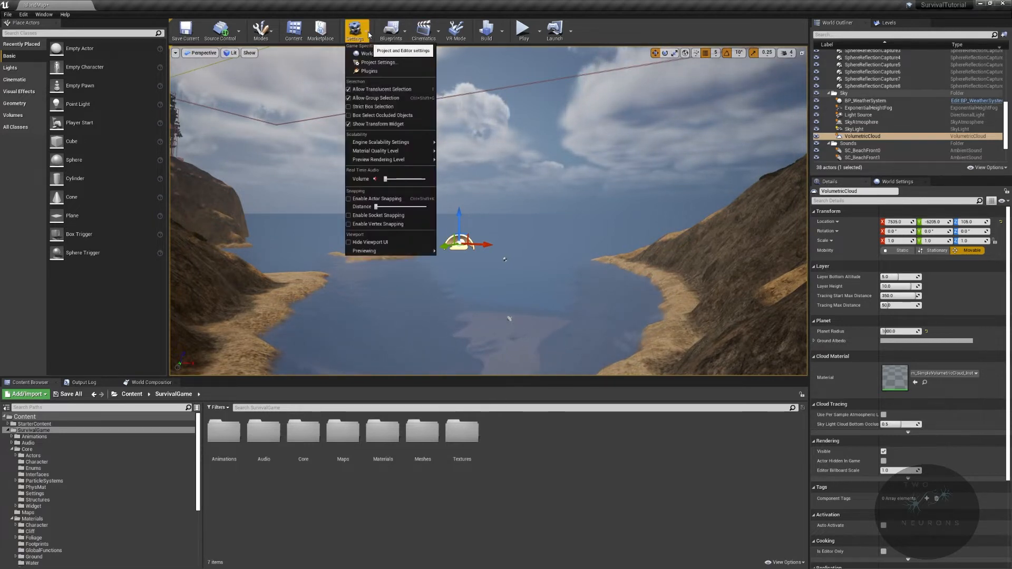
left_click(378, 74)
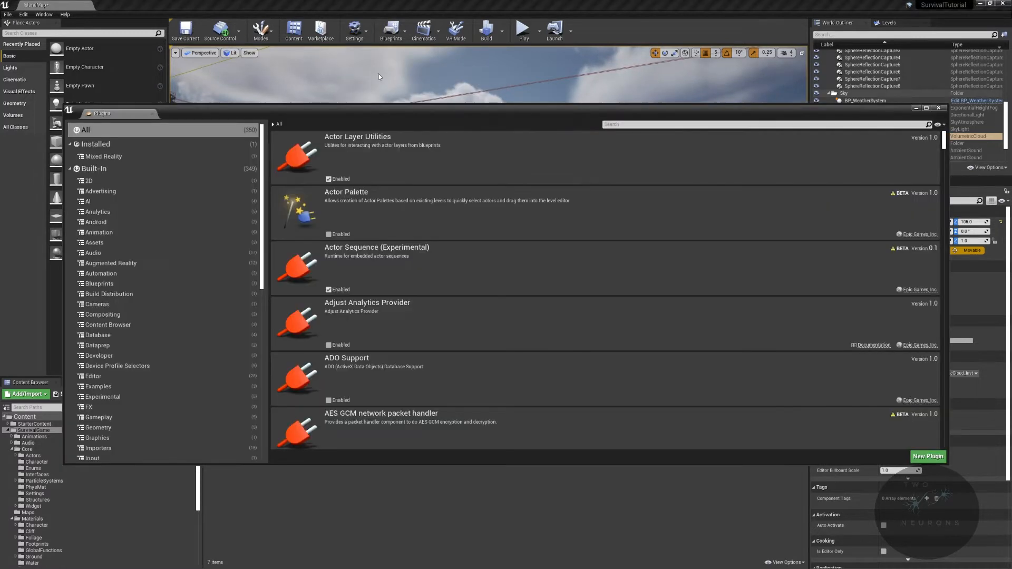
left_click(659, 124)
type("volum")
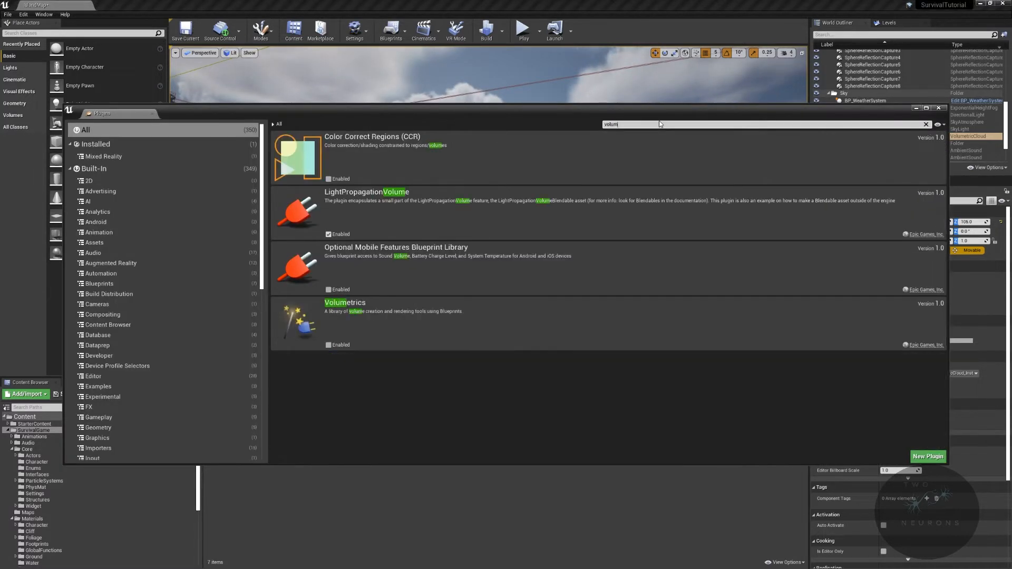
left_click(329, 345)
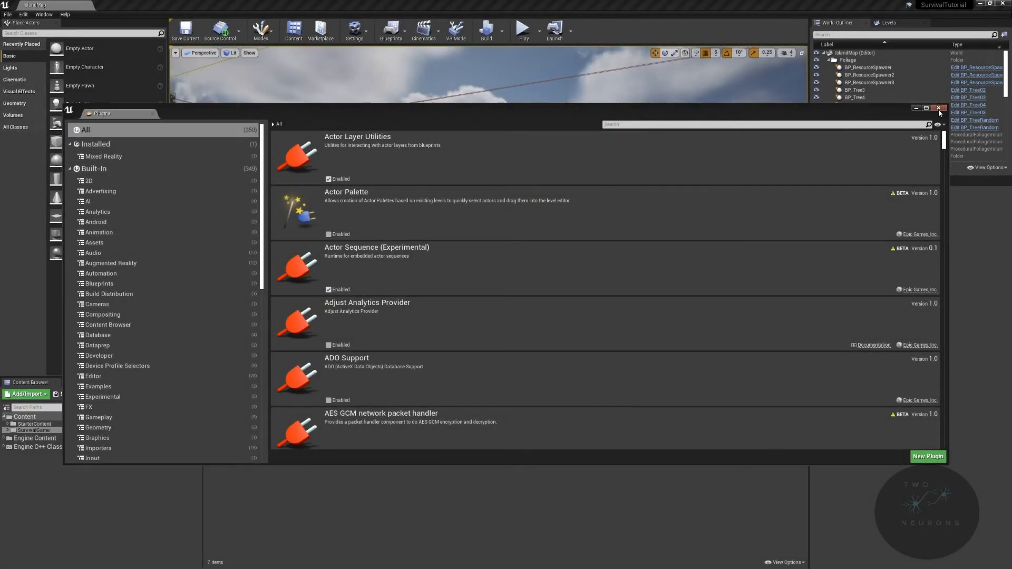
left_click(938, 108)
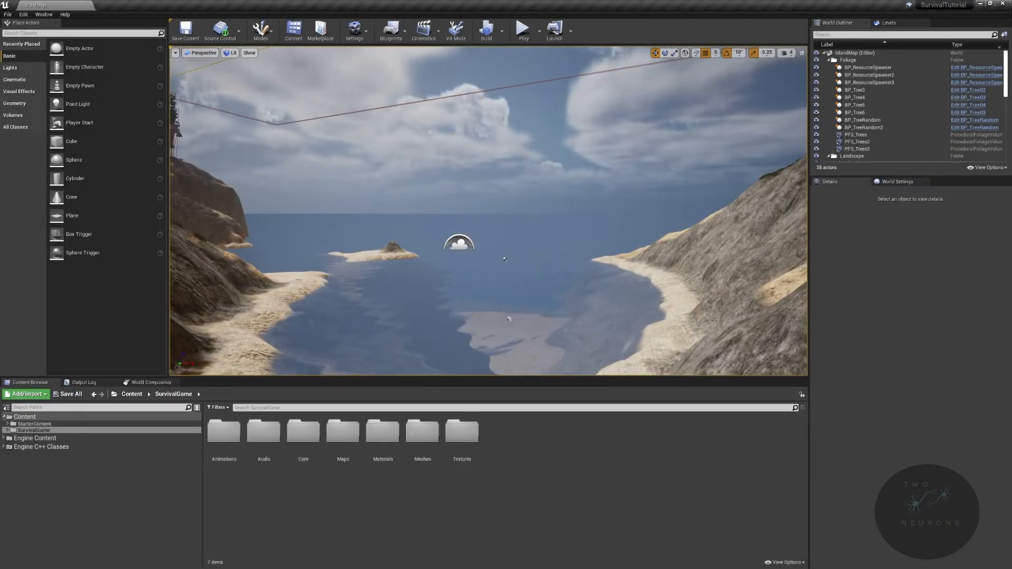
- Show plugin content in the Content Browser and open the Volumetrics Content folder
left_click(788, 562)
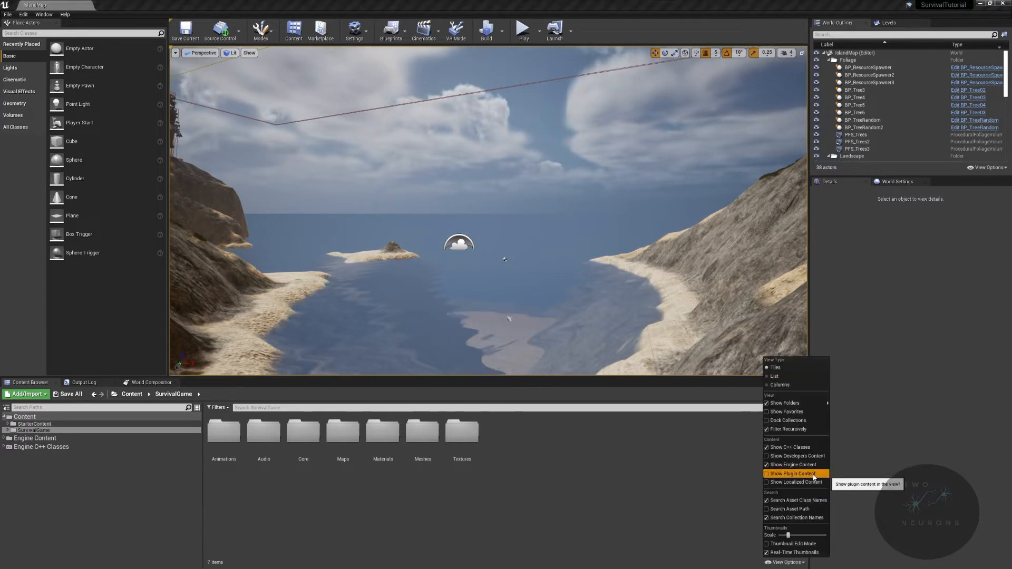
left_click(792, 473)
scroll(96, 527, "down", 10)
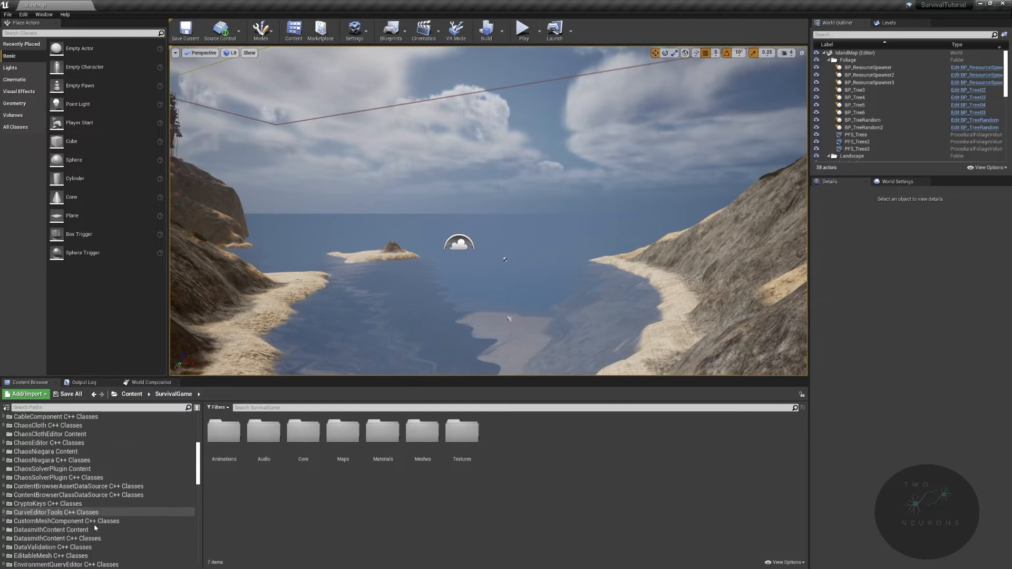
scroll(95, 528, "down", 9)
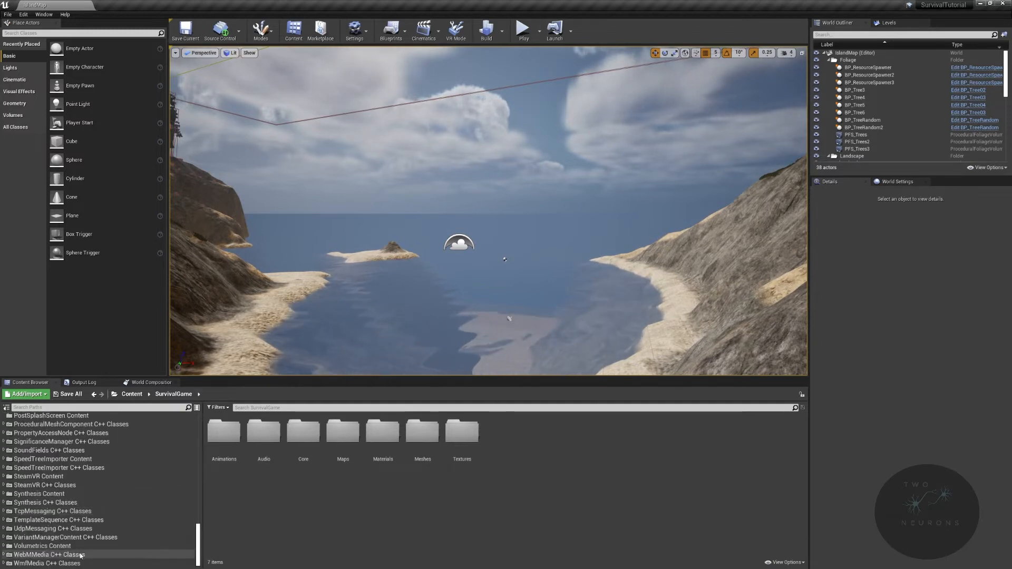
left_click(77, 547)
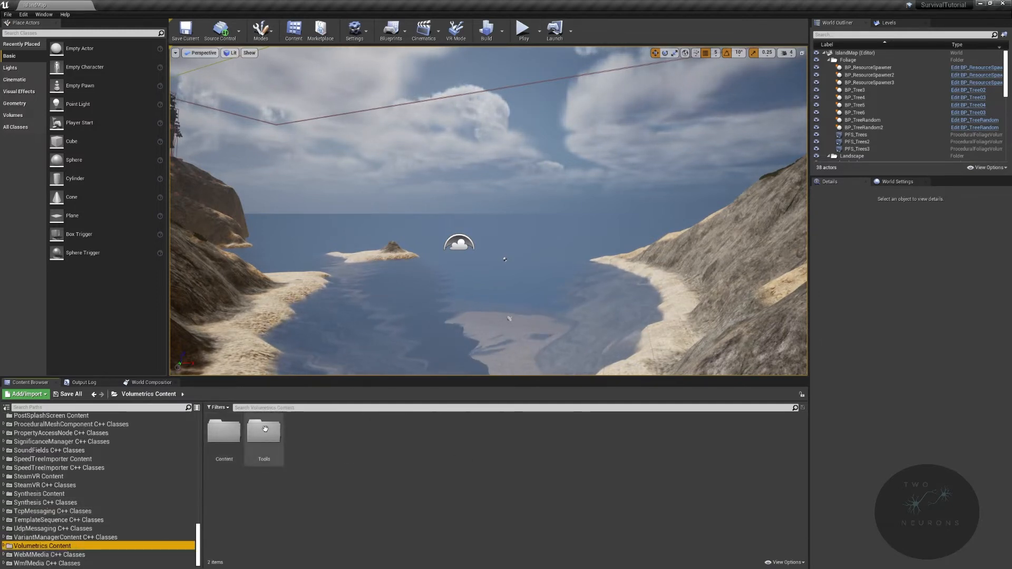
- Filter the Volumetrics Content folder for VT and examine the details of the volume textures
left_click(271, 409)
type("VT")
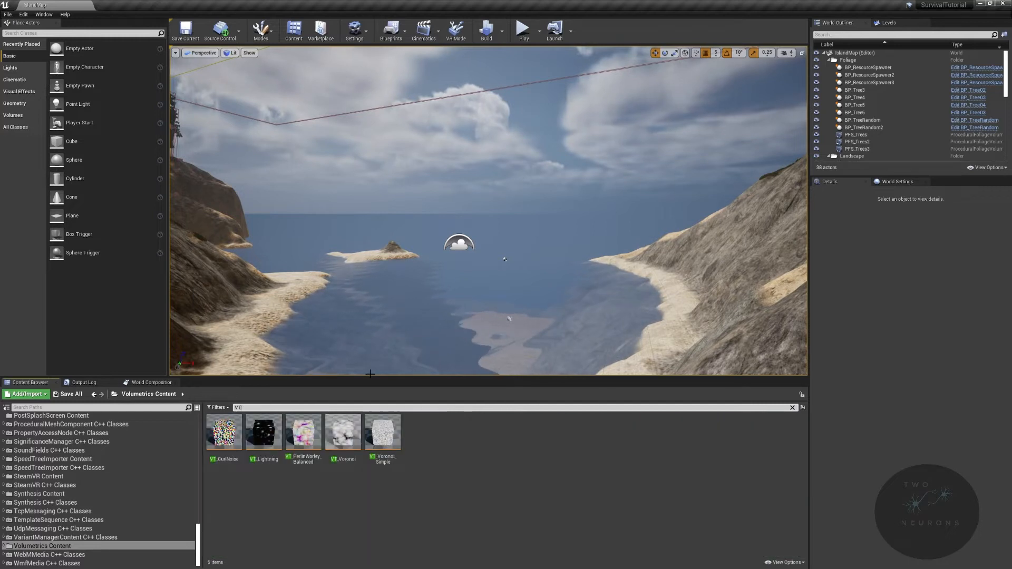
mouse_move(228, 451)
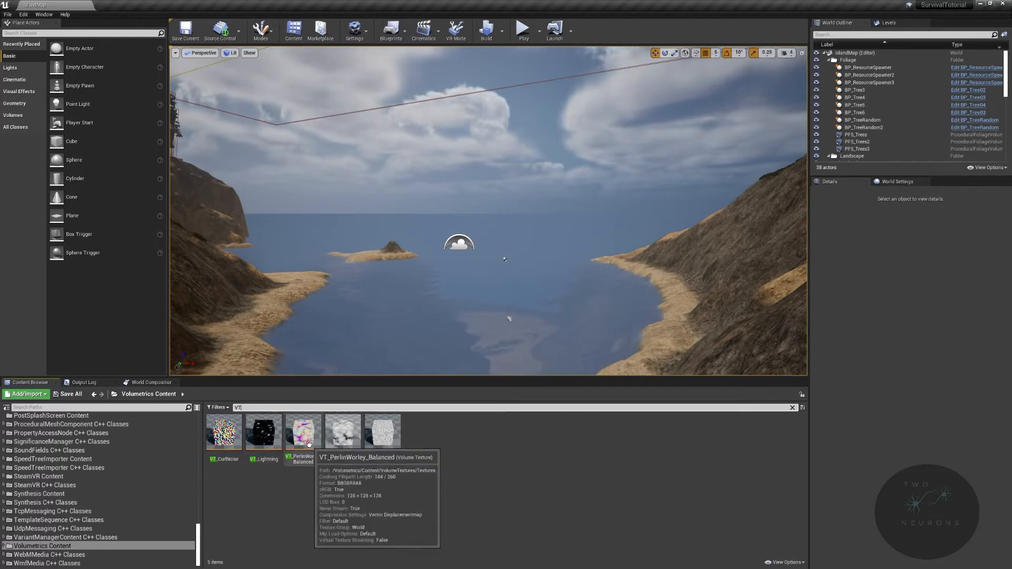
mouse_move(439, 212)
right_mouse_down()
mouse_move(348, 176)
mouse_move(428, 168)
mouse_move(464, 211)
mouse_move(422, 212)
mouse_move(449, 223)
right_mouse_up()
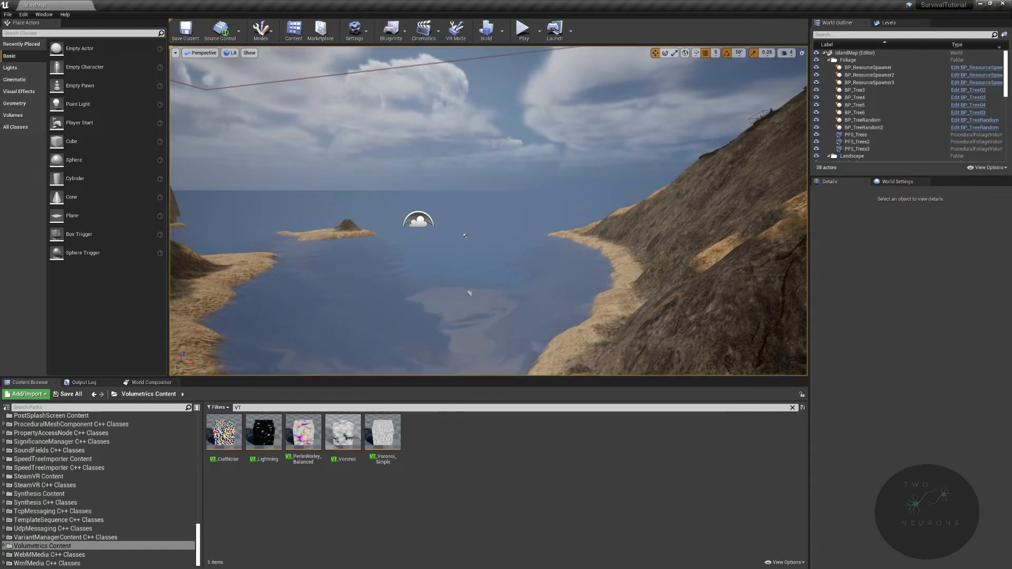
- Clear the VT filter and open the WeahterSystems folder inside SurvivalGame's Textures folder
scroll(160, 503, "up", 6)
scroll(161, 504, "up", 10)
left_click(151, 425)
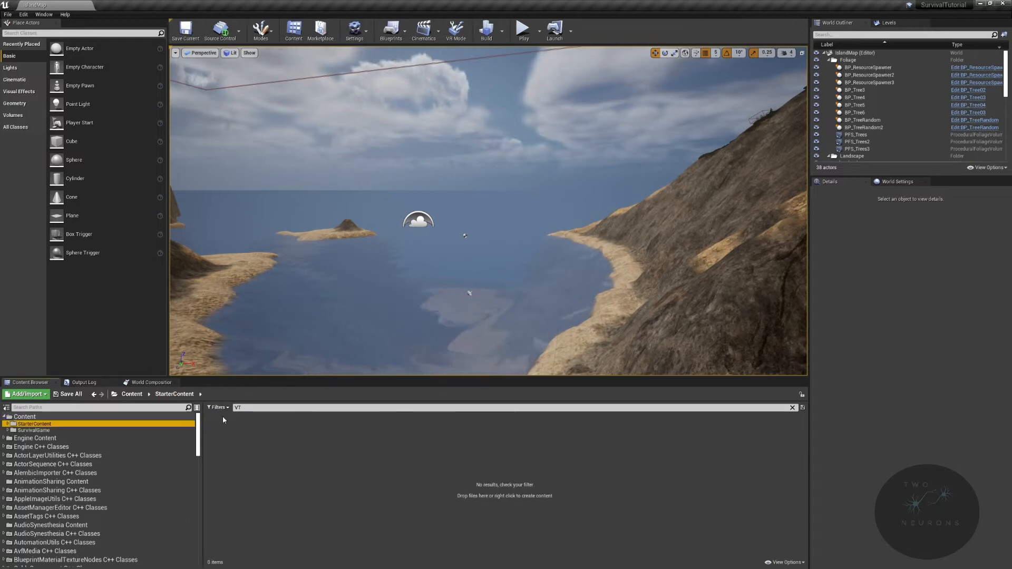
left_click(33, 430)
left_click(249, 408)
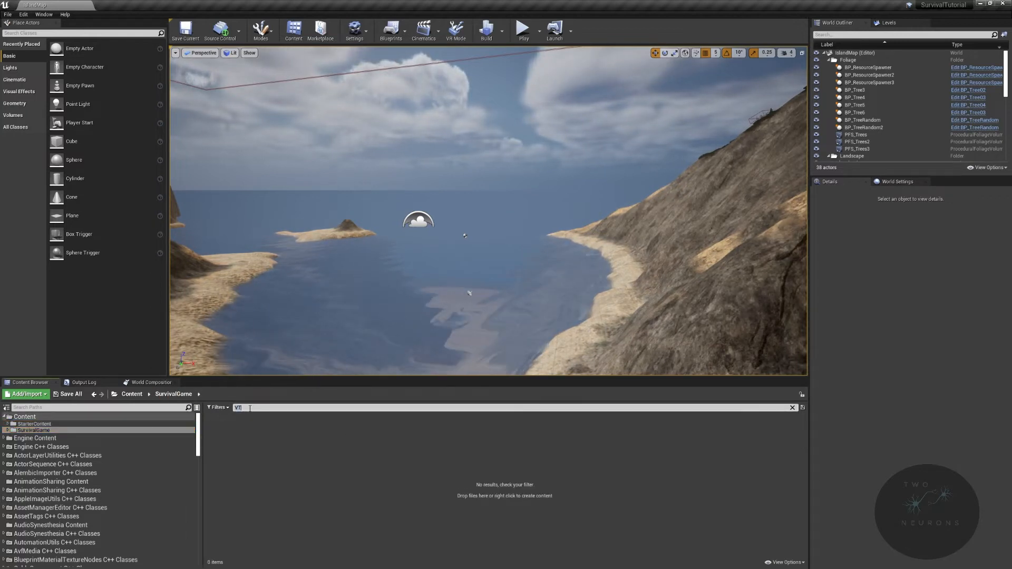
double_click(461, 431)
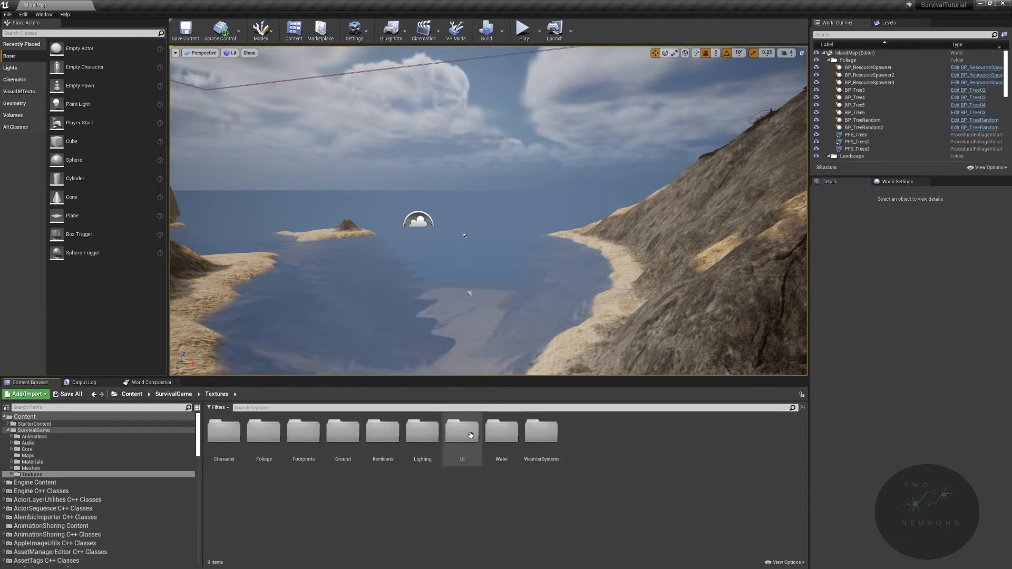
double_click(542, 431)
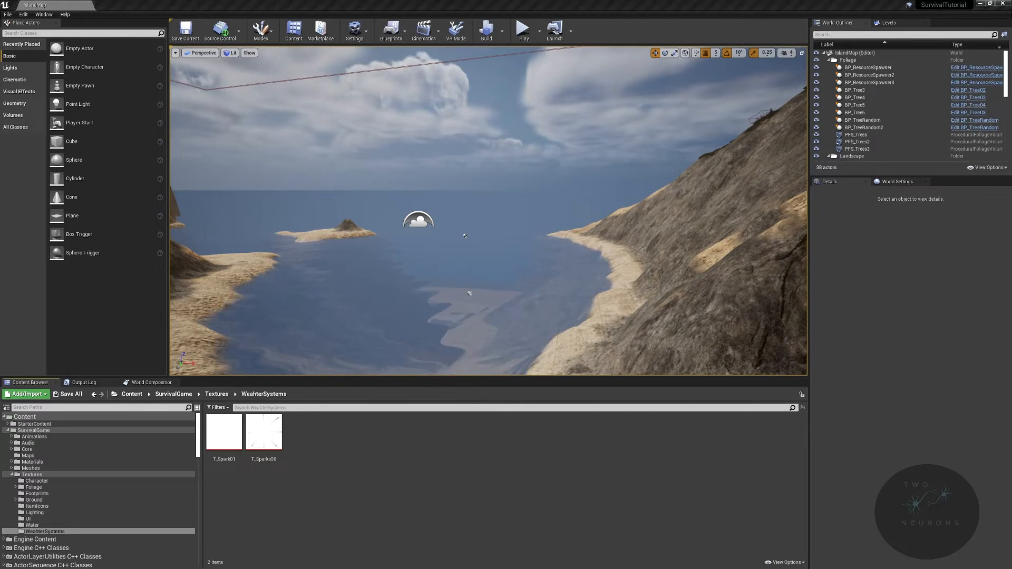
- Create two folders named Clouds and Lightning in the WeahterSystems texture folder
right_click(439, 456)
left_click(500, 232)
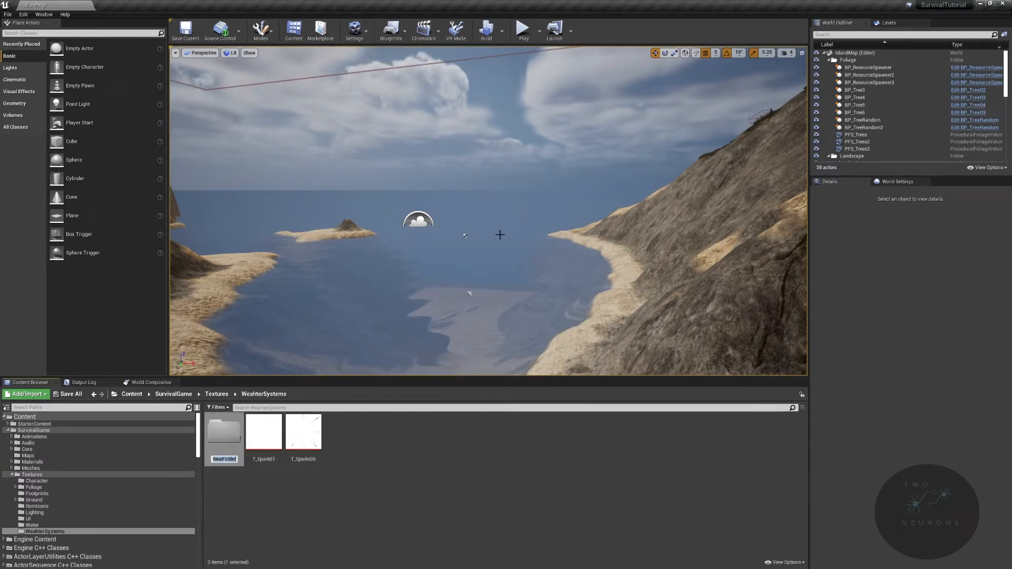
type("Clouds")
key("Return")
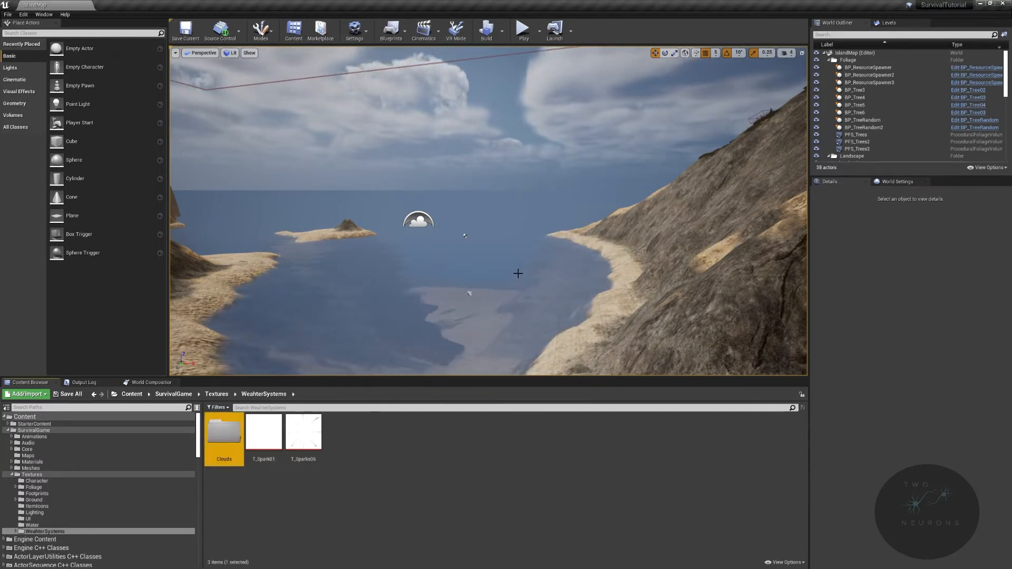
right_click(515, 474)
left_click(594, 250)
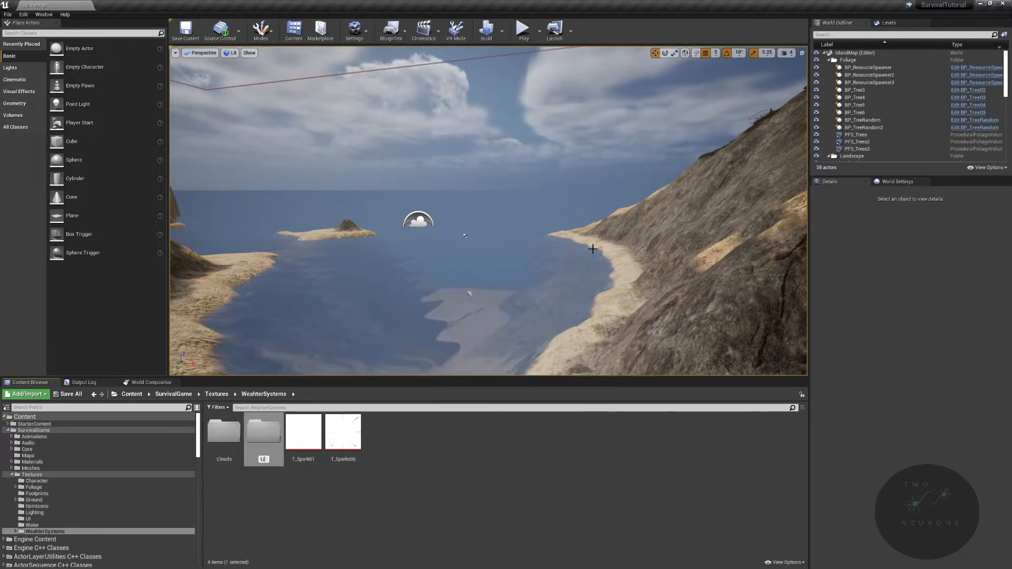
type("Lightning")
key("Return")
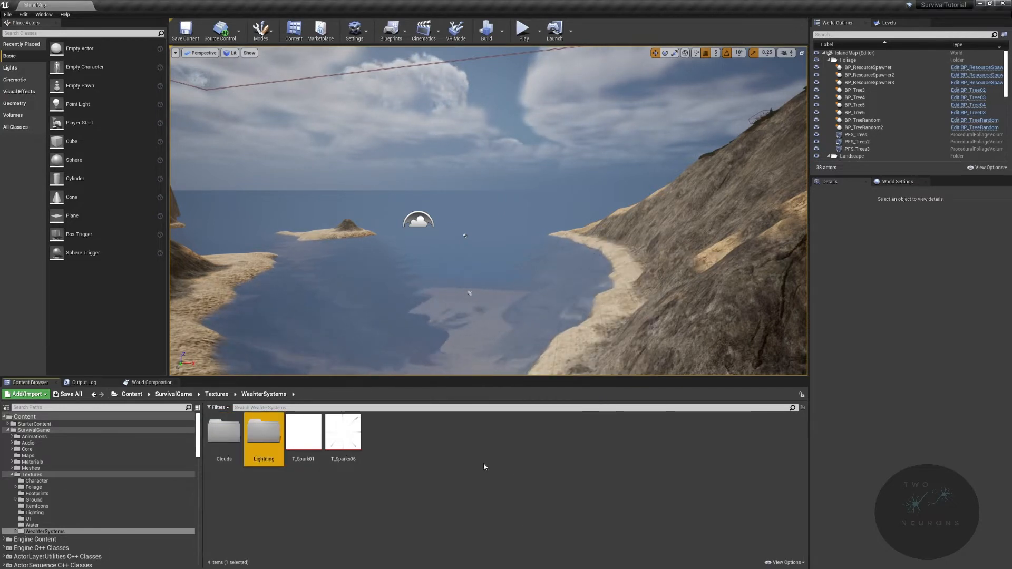
- Move the T_Spark01 and T_Sparks06 textures into the Lightning folder
left_click(306, 442)
left_click(347, 442, "shift")
left_click_drag(347, 442, 256, 442)
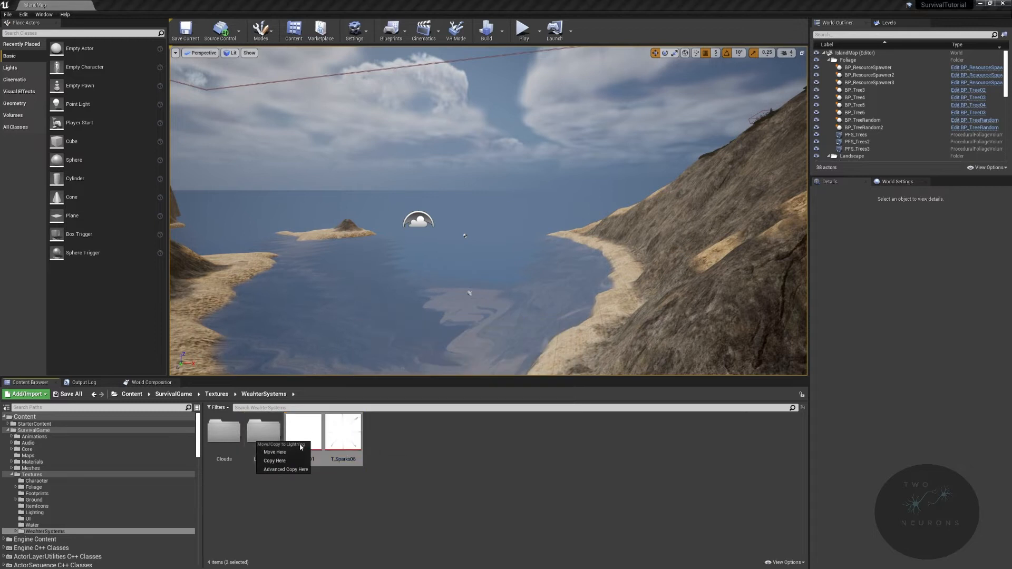
left_click(298, 453)
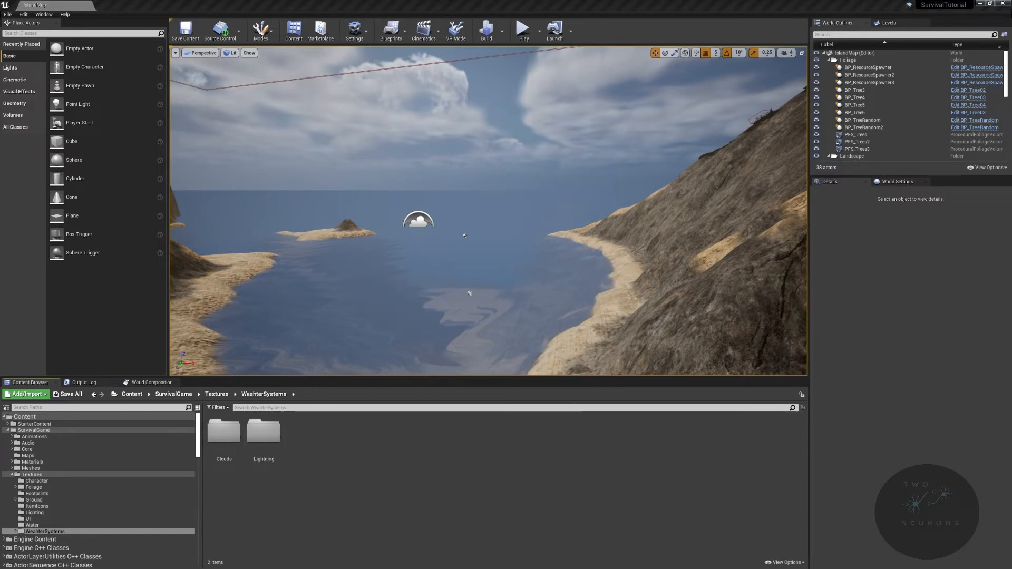
- Return to the Volumetrics Content folder and filter its assets for VT
scroll(137, 527, "down", 15)
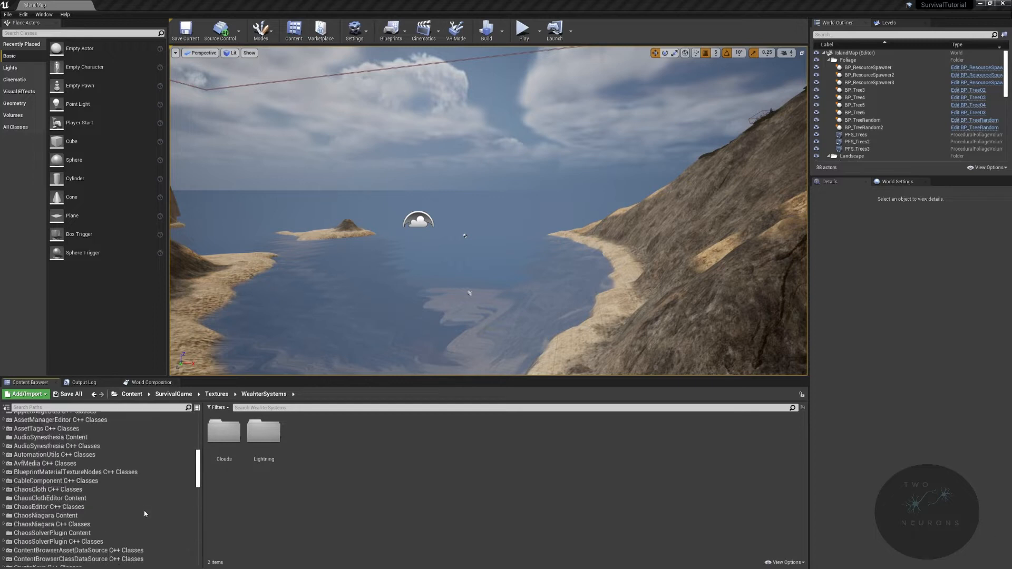
scroll(121, 547, "down", 8)
double_click(231, 432)
scroll(135, 491, "down", 12)
scroll(132, 537, "down", 15)
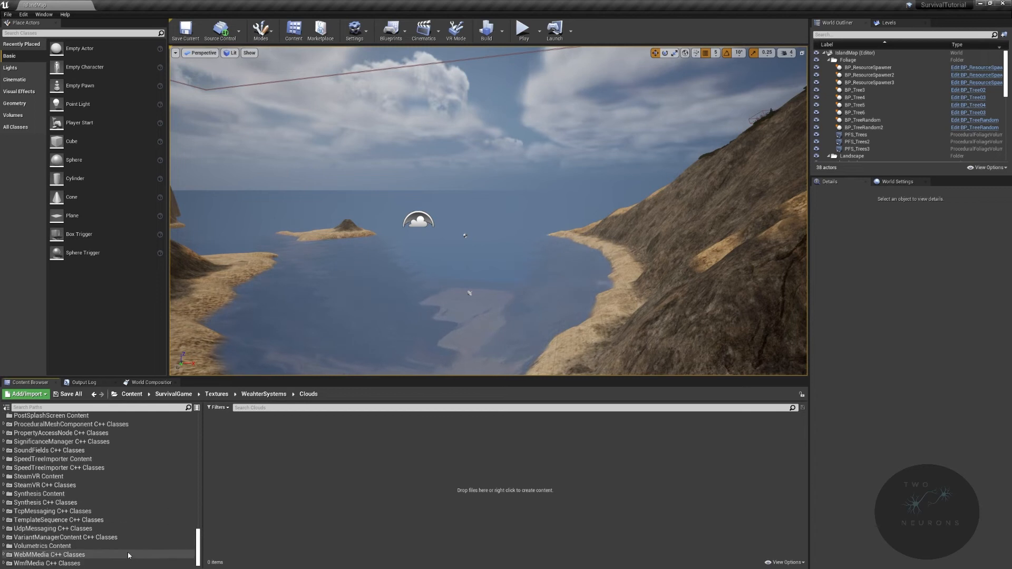
left_click(63, 546)
left_click(269, 408)
type("VT")
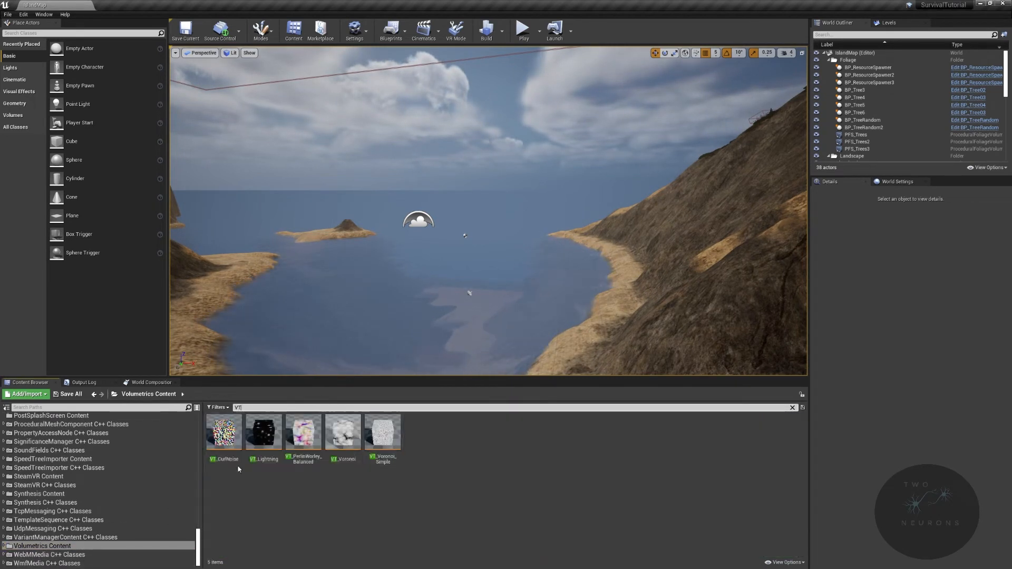
- Copy all five volume textures, from VT_CurlNoise to VT_Voronoi_Simple, into SurvivalGame's WeahterSystems texture folder
left_click(235, 454)
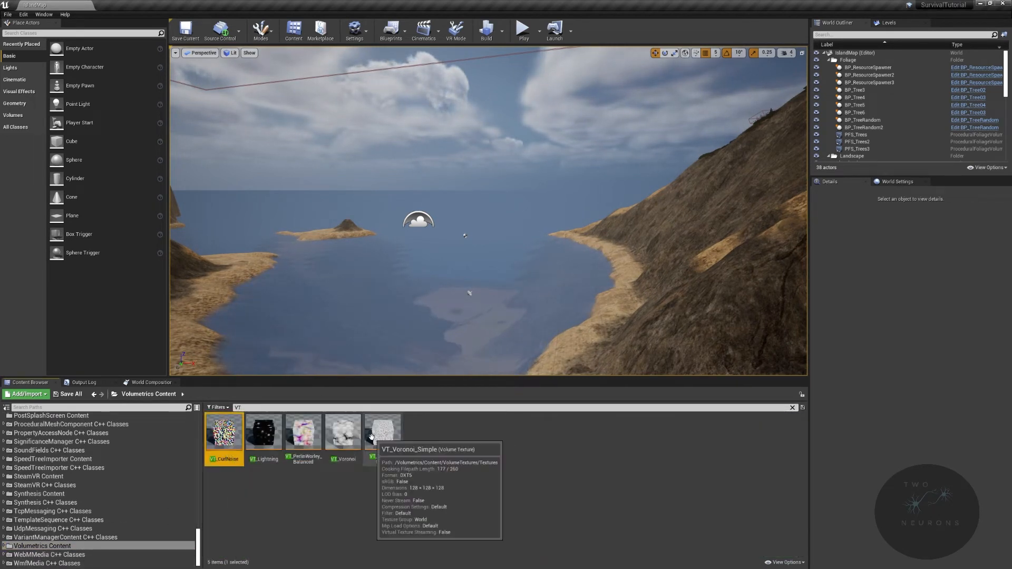
left_click(371, 437, "shift")
scroll(161, 464, "up", 15)
left_click_drag(224, 432, 47, 463)
left_click(74, 484)
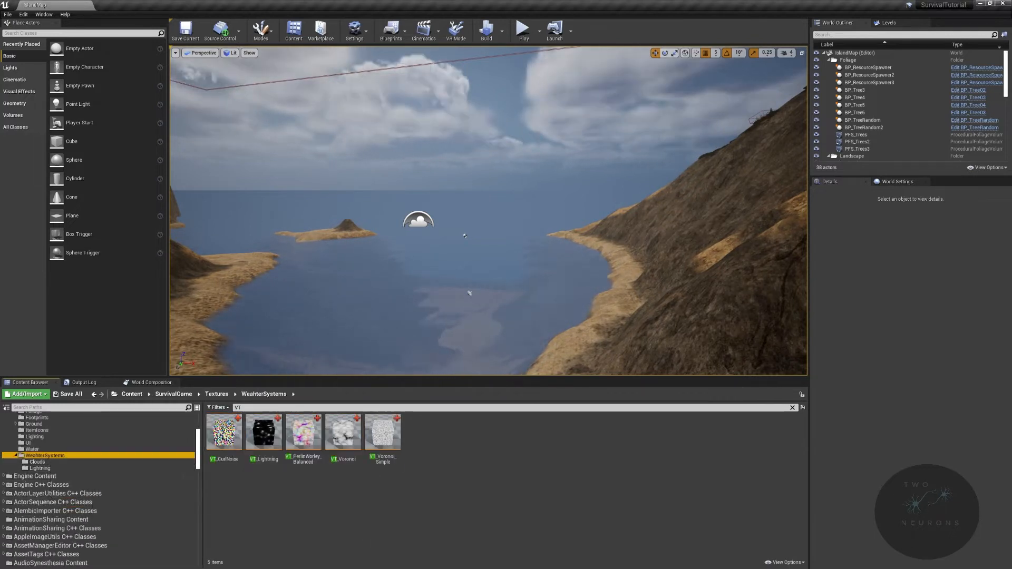
- Clear the VT filter and open the WeatherSystems folder inside SurvivalGame's Materials folder
scroll(12, 461, "up", 2)
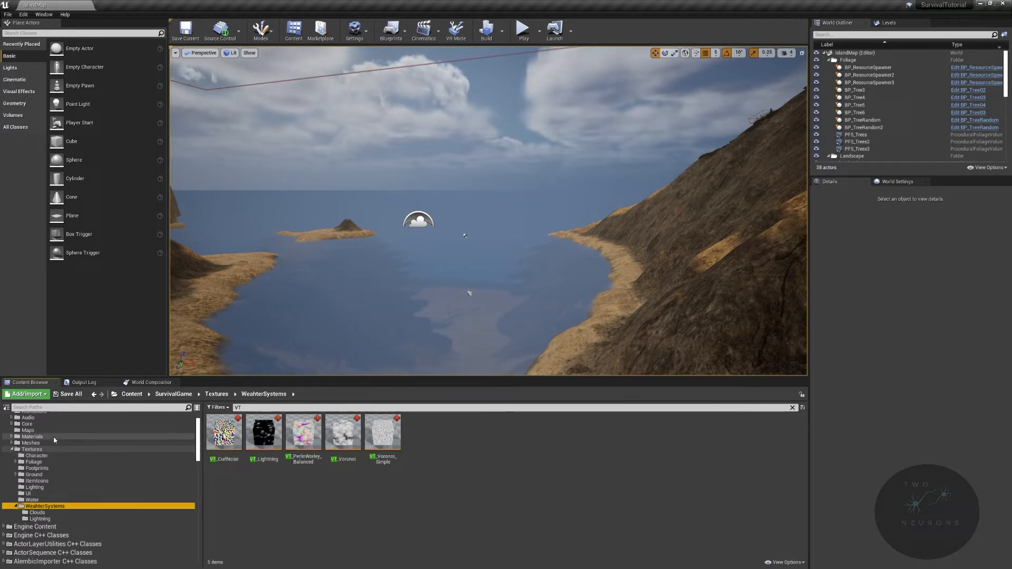
left_click(32, 436)
left_click(270, 409)
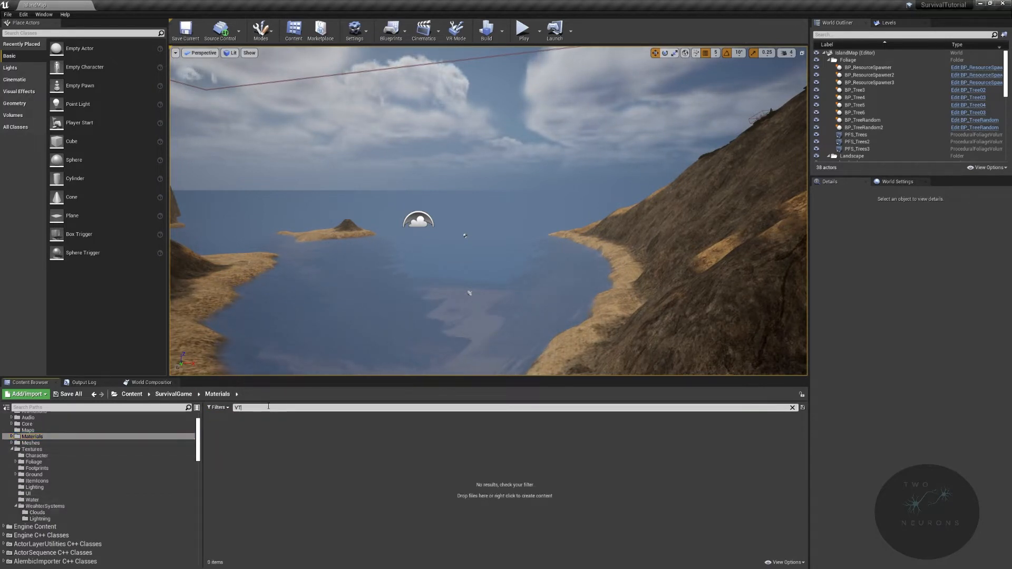
double_click(501, 429)
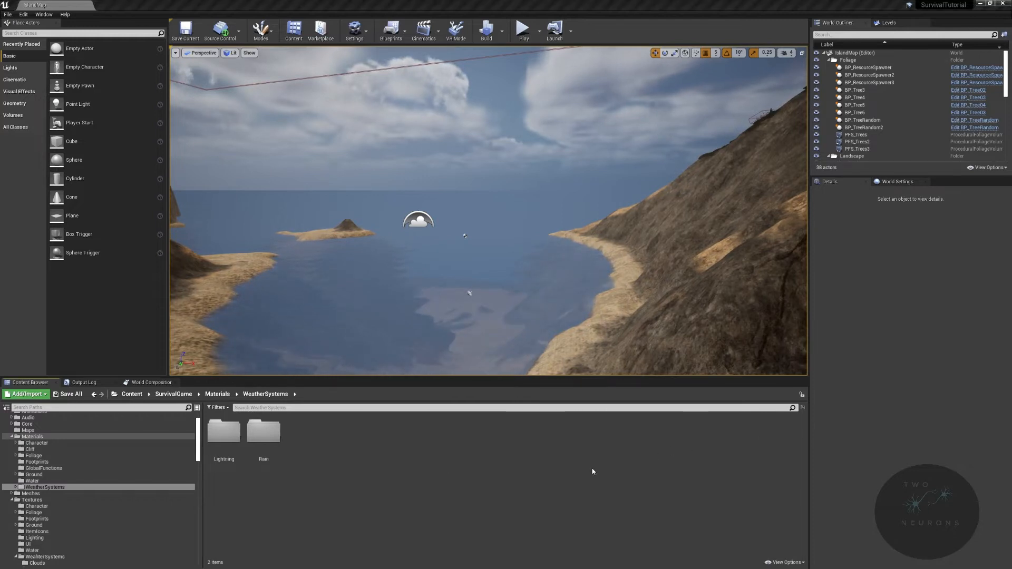
- Create a folder named Cloud in the WeatherSystems materials folder and open it
right_click(471, 473)
left_click(506, 251)
type("Cloud")
key("Return")
key("Return")
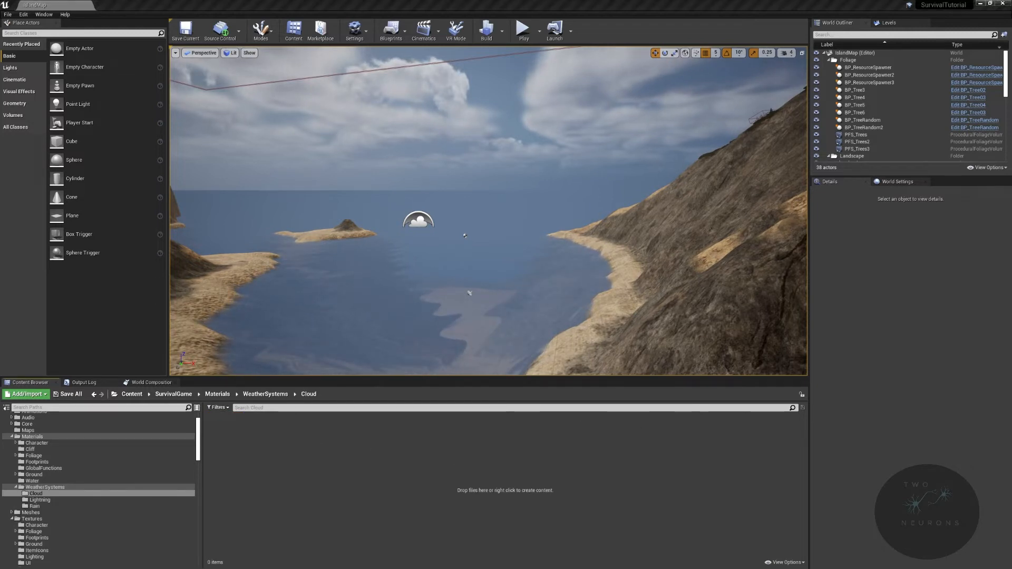
- Create a material named M_CustomClouds in the Cloud folder and open it in a docked editor tab
right_click(474, 473)
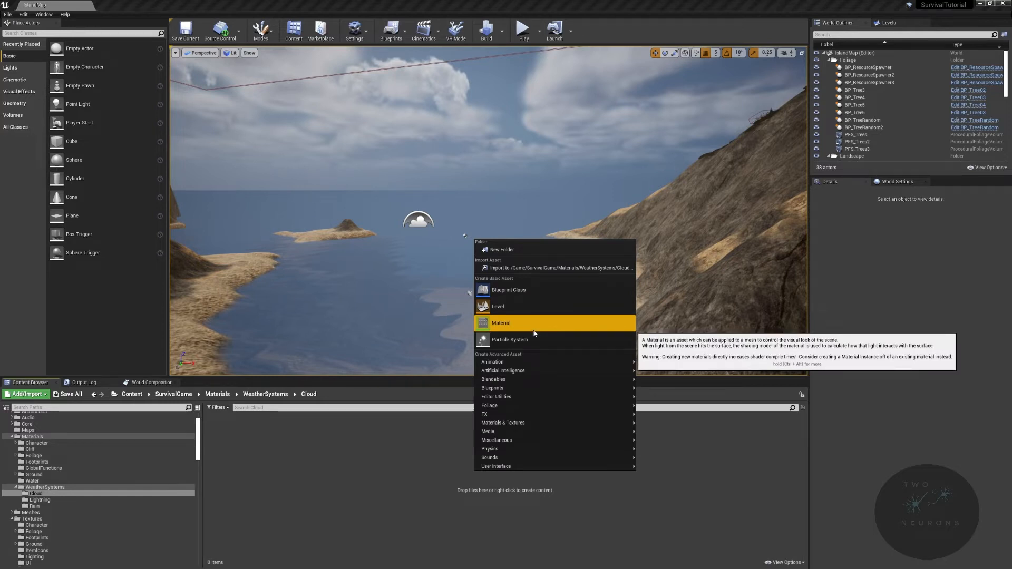
left_click(534, 333)
type("CustomClouds")
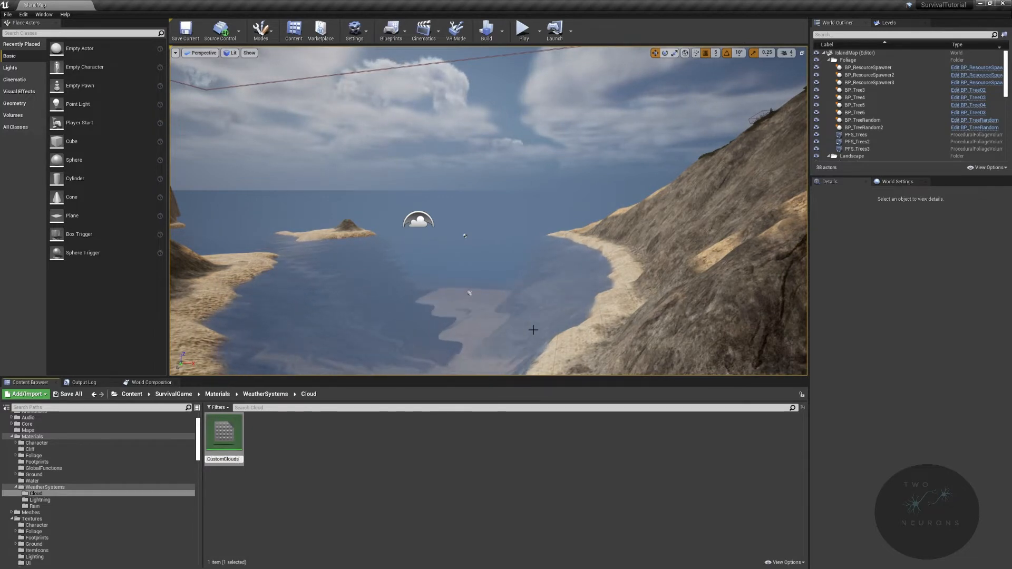
key("Return")
key("Return")
left_click_drag(292, 185, 162, 3)
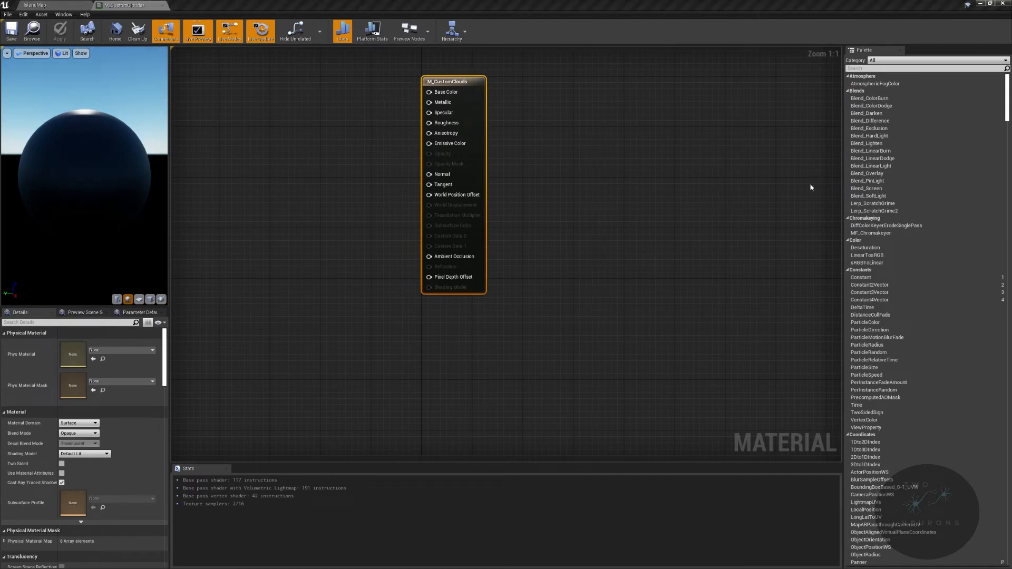
- Set the material's domain to Volume, its shading model to Unlit and its blend mode to Additive
left_click_drag(433, 170, 561, 233)
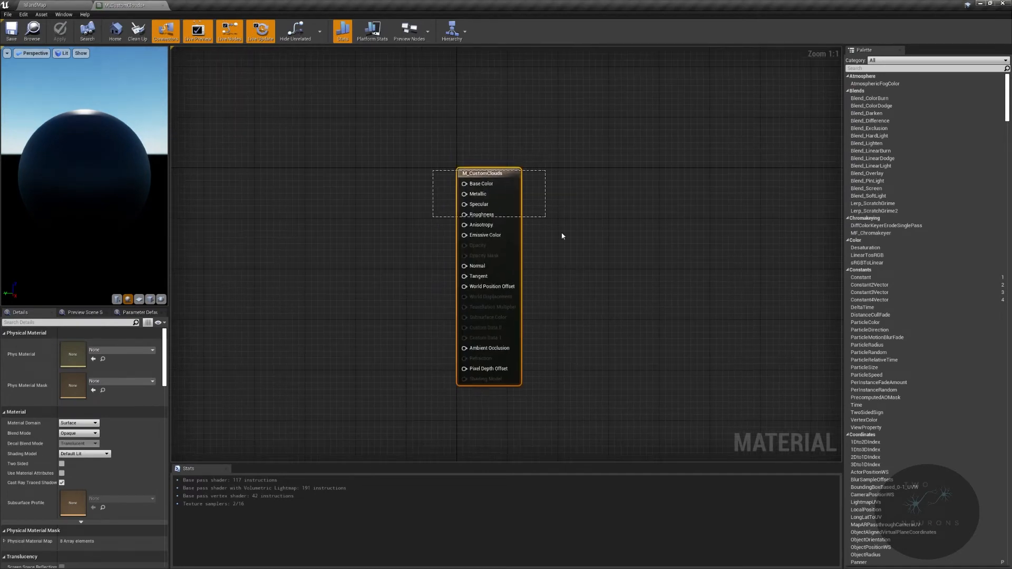
left_click(73, 423)
left_click(70, 445)
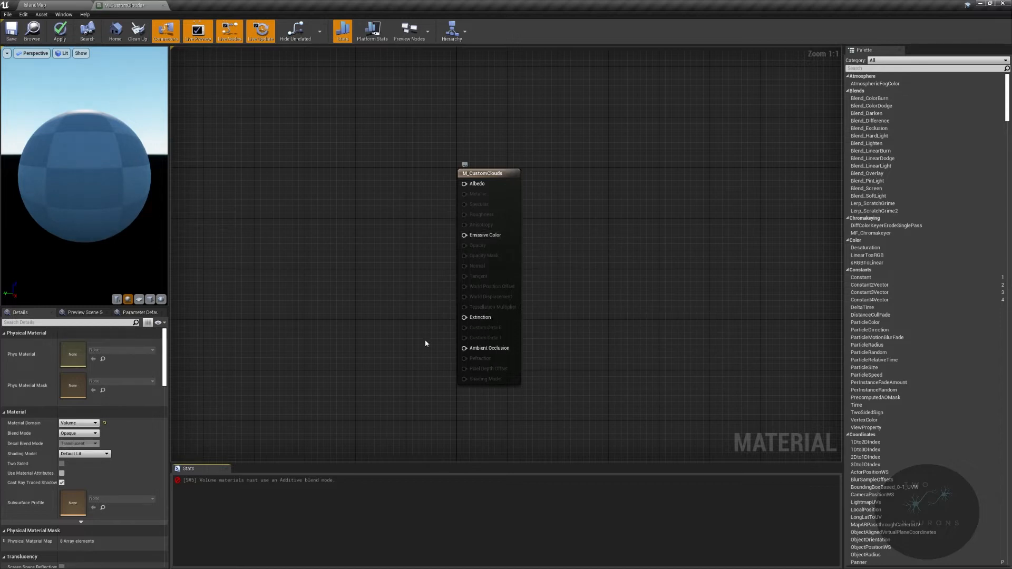
left_click(88, 454)
left_click(88, 464)
left_click(88, 434)
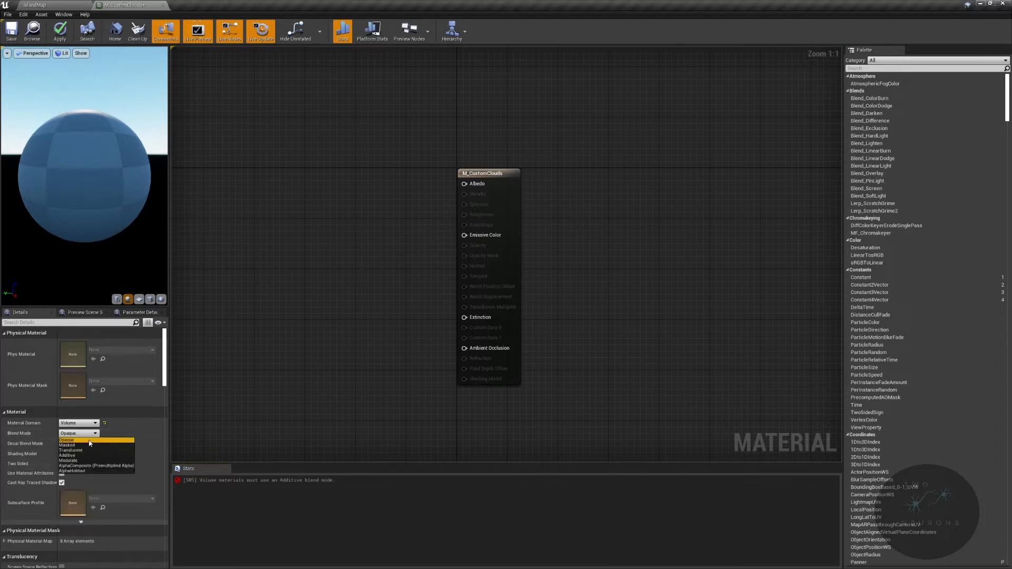
left_click(86, 456)
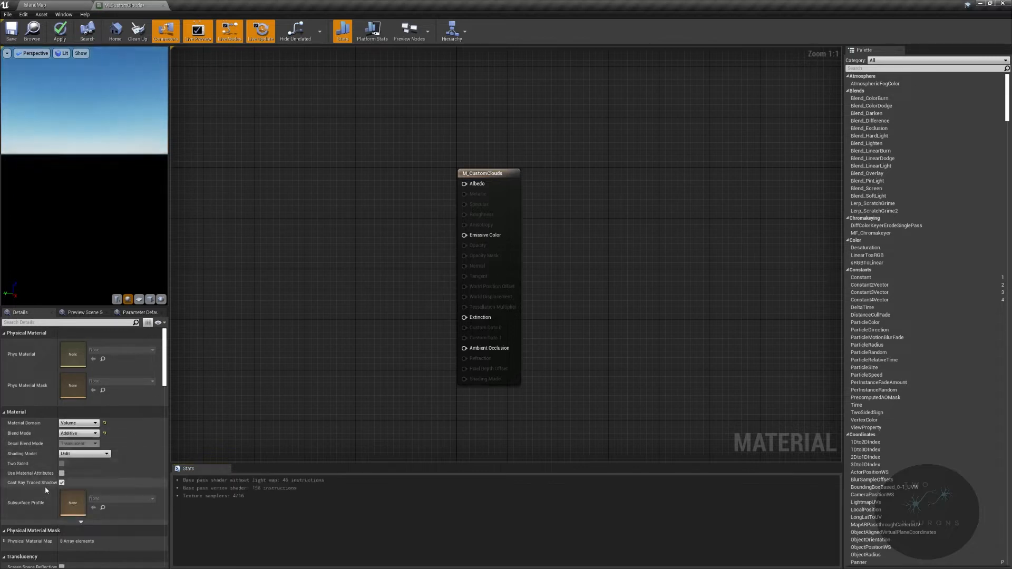
- Enable Compute Fog Per Pixel in the material's translucency settings
scroll(63, 484, "down", 3)
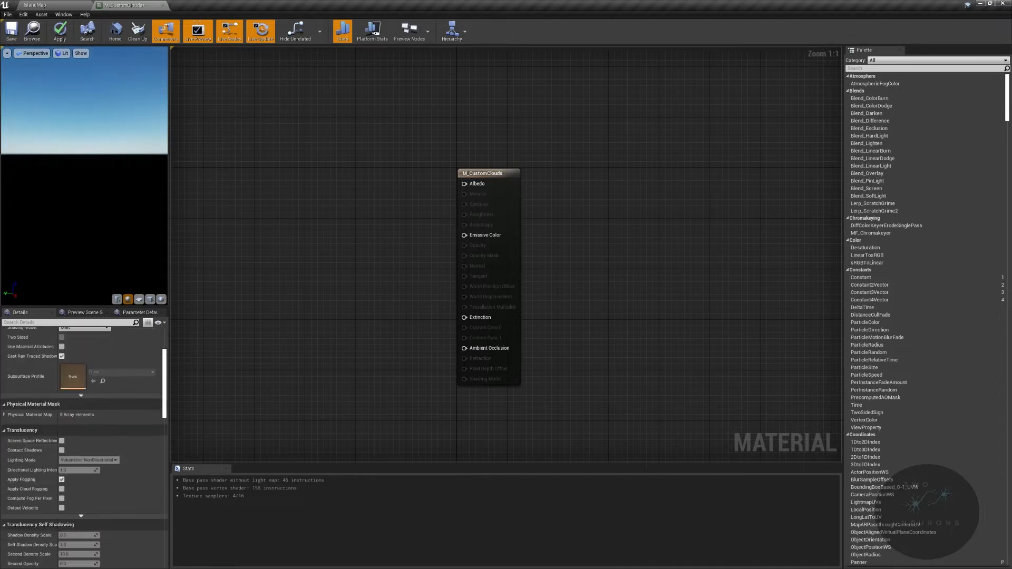
scroll(80, 477, "down", 2)
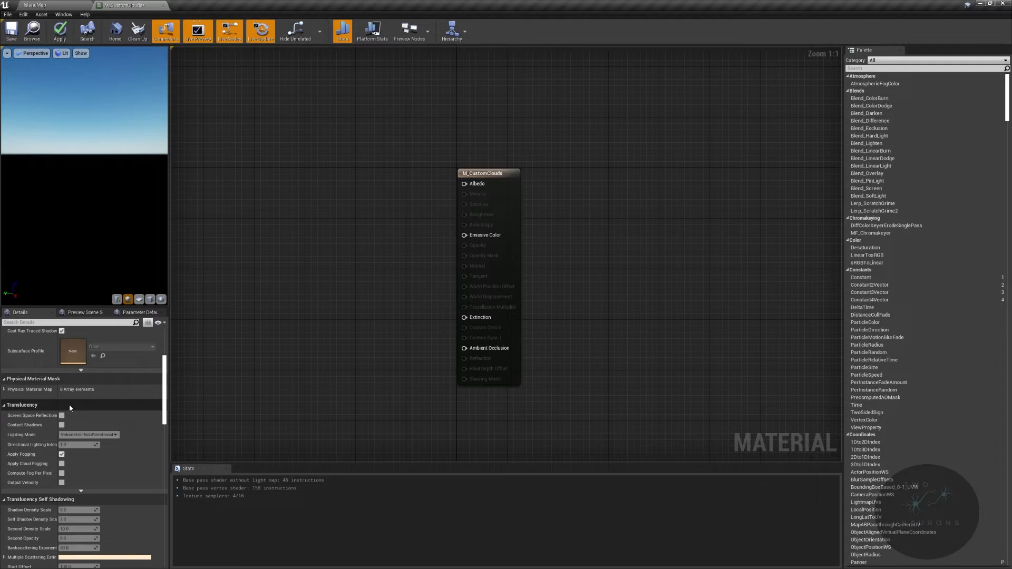
left_click(62, 474)
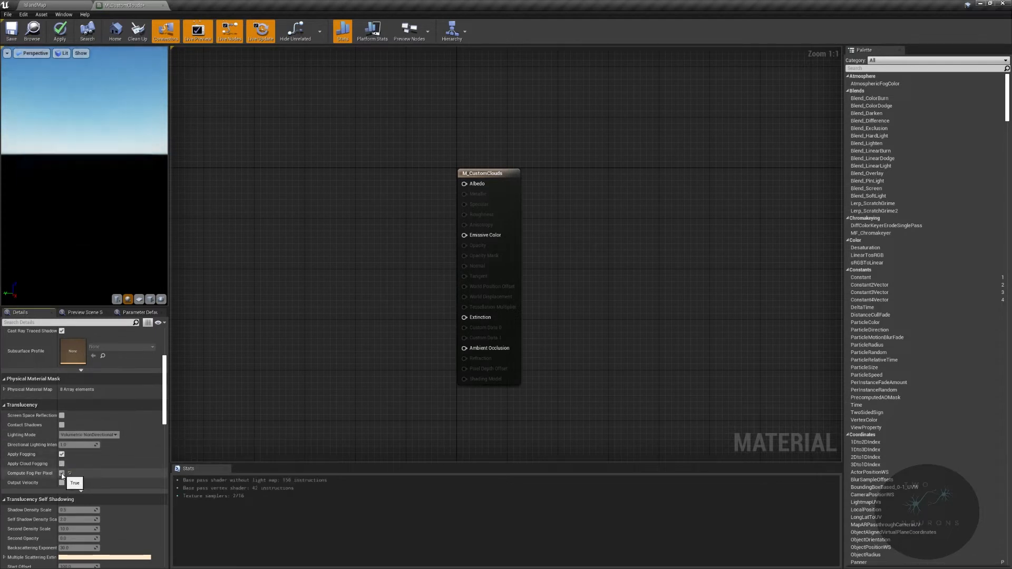
- Look through the material's remaining settings, including the advanced translucency and usage options
scroll(85, 478, "down", 4)
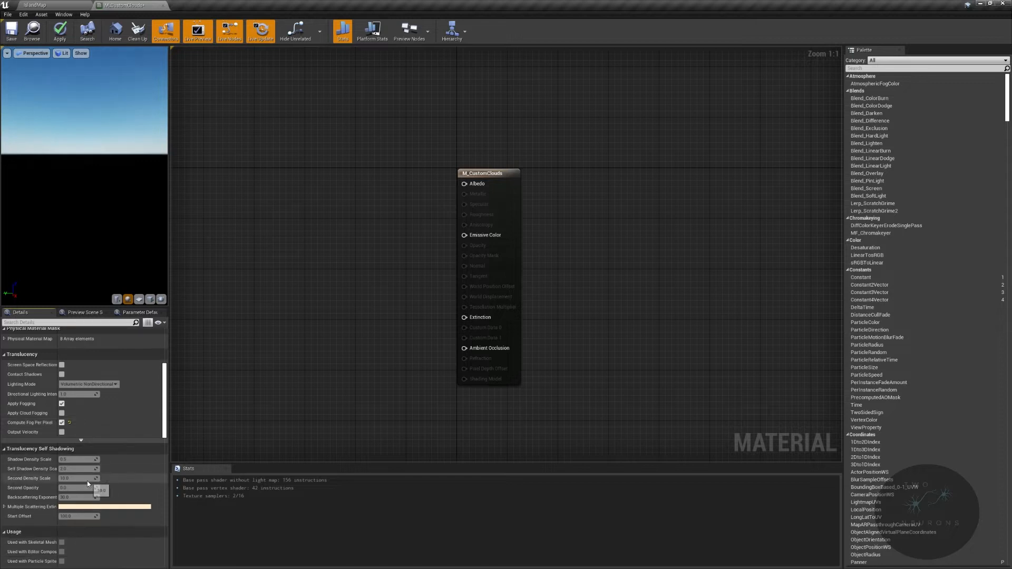
left_click(80, 440)
scroll(81, 440, "down", 2)
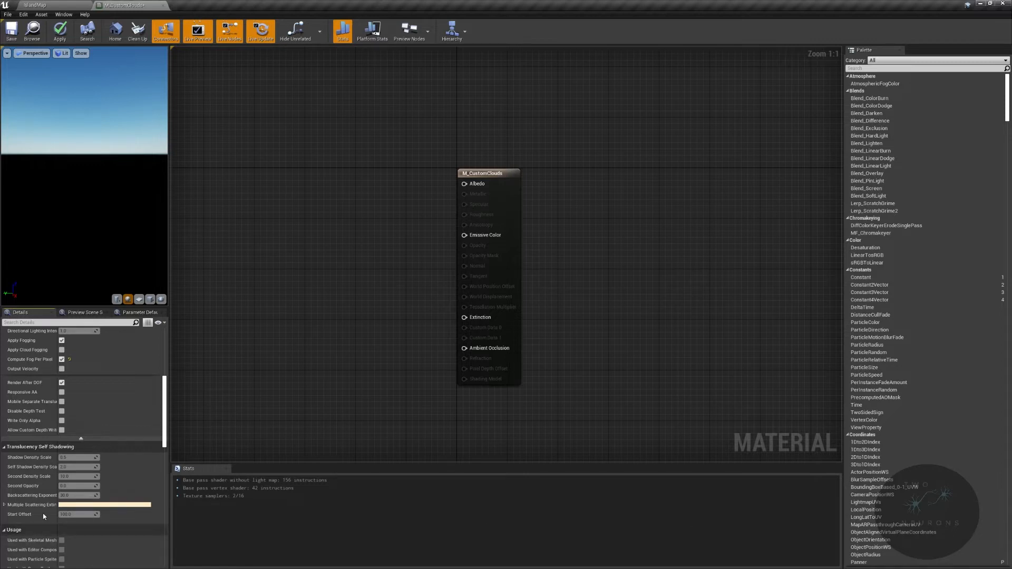
scroll(97, 490, "down", 7)
left_click(91, 491)
scroll(90, 491, "down", 5)
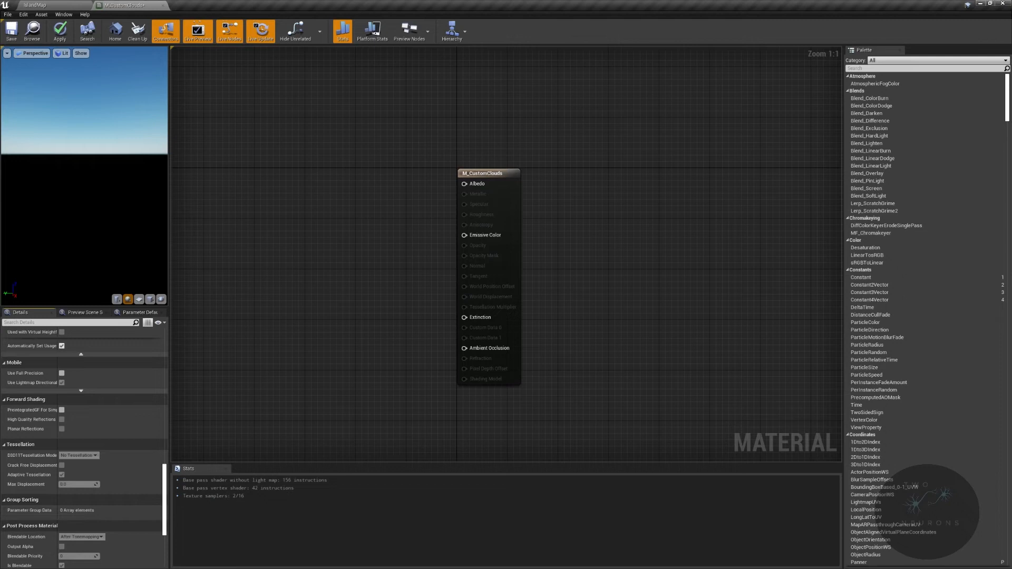
scroll(97, 472, "up", 6)
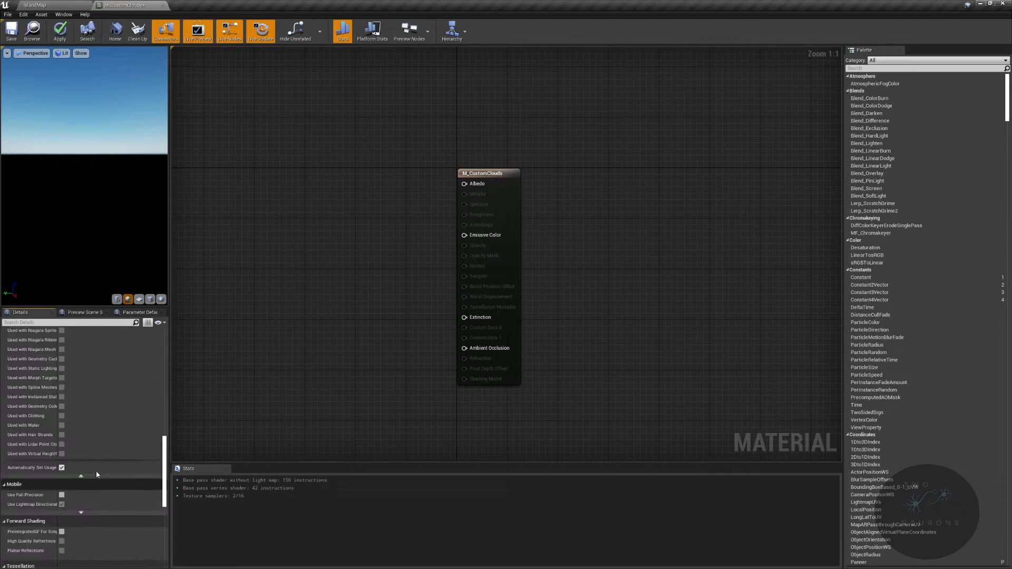
scroll(96, 472, "up", 10)
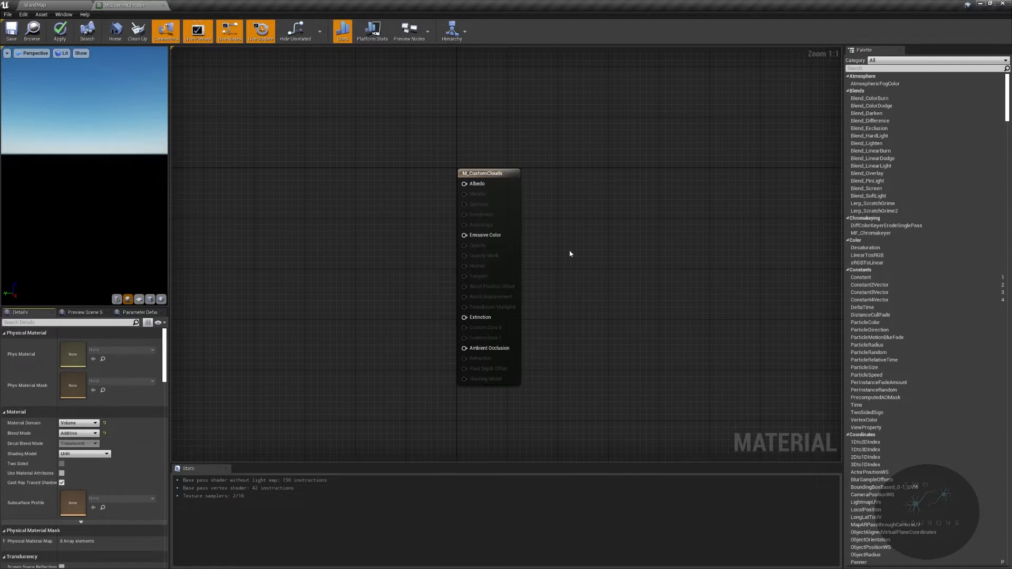
- Add a VolumetricAdvancedMaterialOutput node below the M_CustomClouds node
left_click_drag(426, 153, 565, 232)
right_click_drag(568, 245, 599, 424)
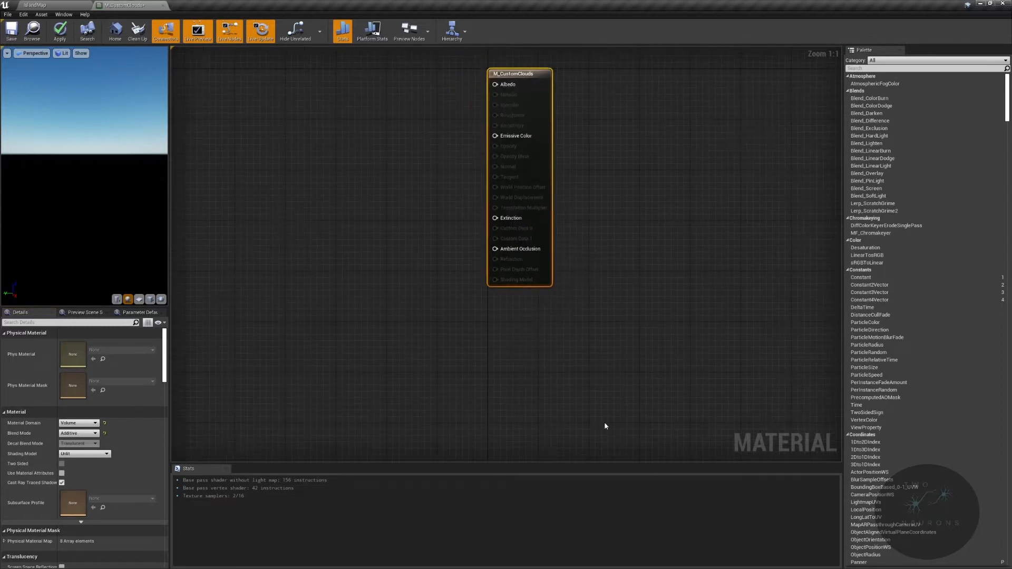
left_click(541, 365)
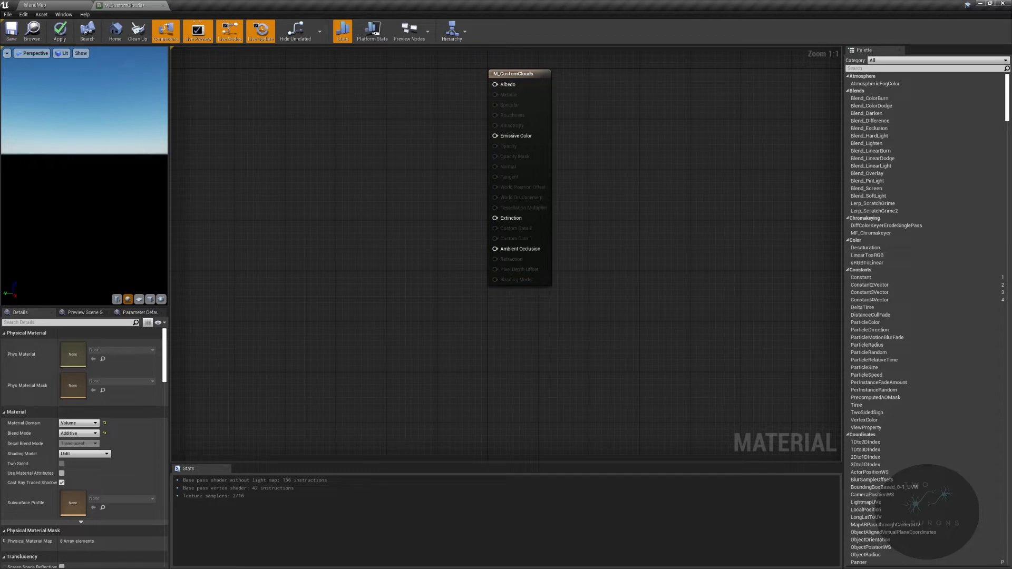
right_click(507, 353)
type("volumetric adanc")
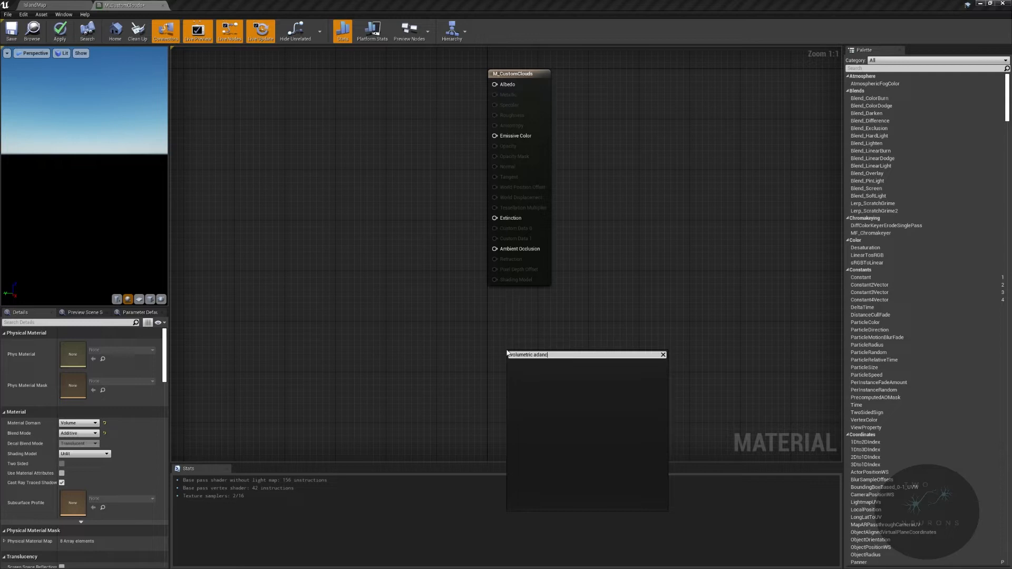
key("BackSpace")
key("BackSpace")
key("BackSpace")
type("van")
key("Down")
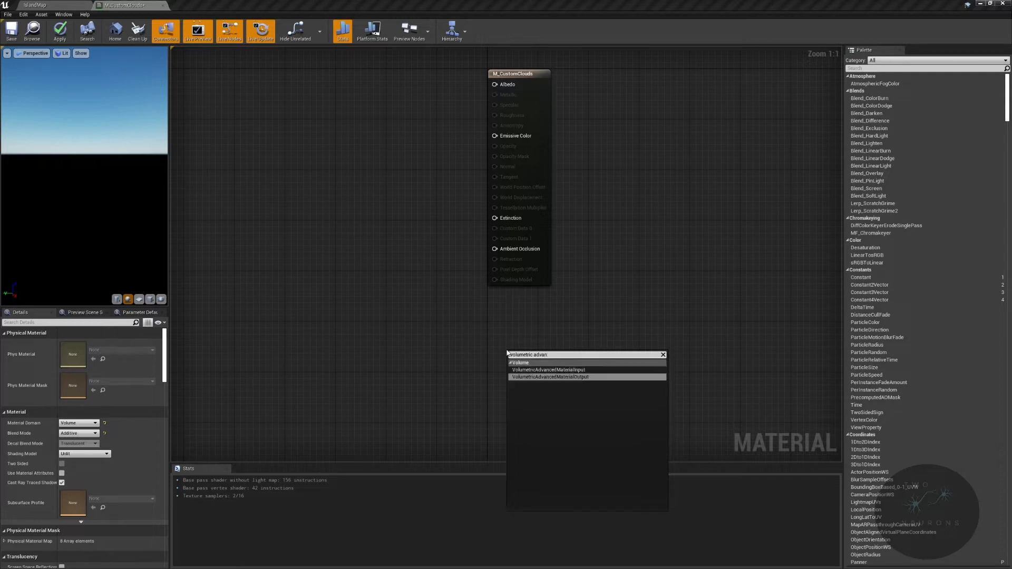
left_click(570, 378)
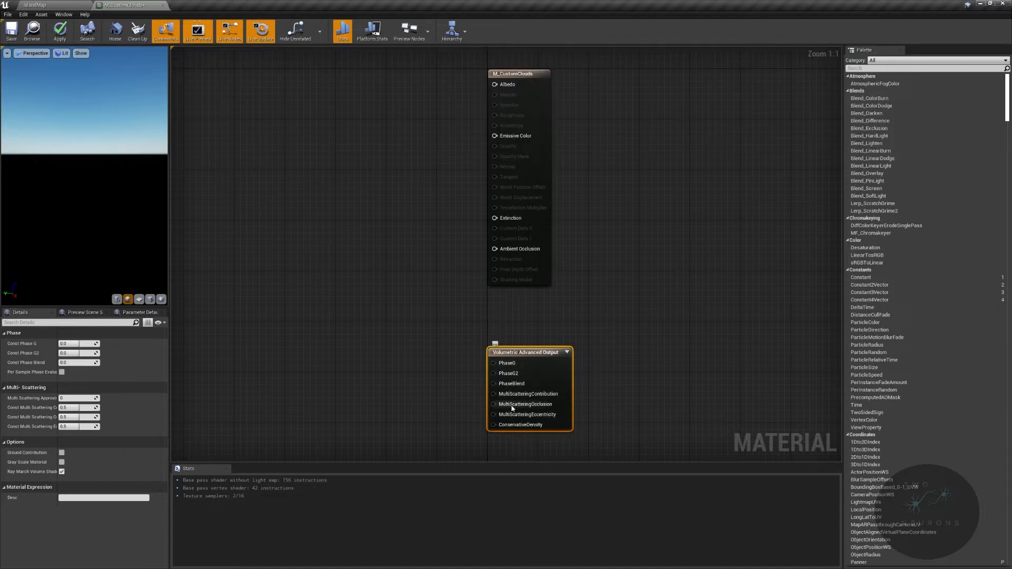
- Promote the PhaseG, PhaseG2 and PhaseBlend inputs of the Volumetric Advanced Output node to parameters
mouse_move(514, 429)
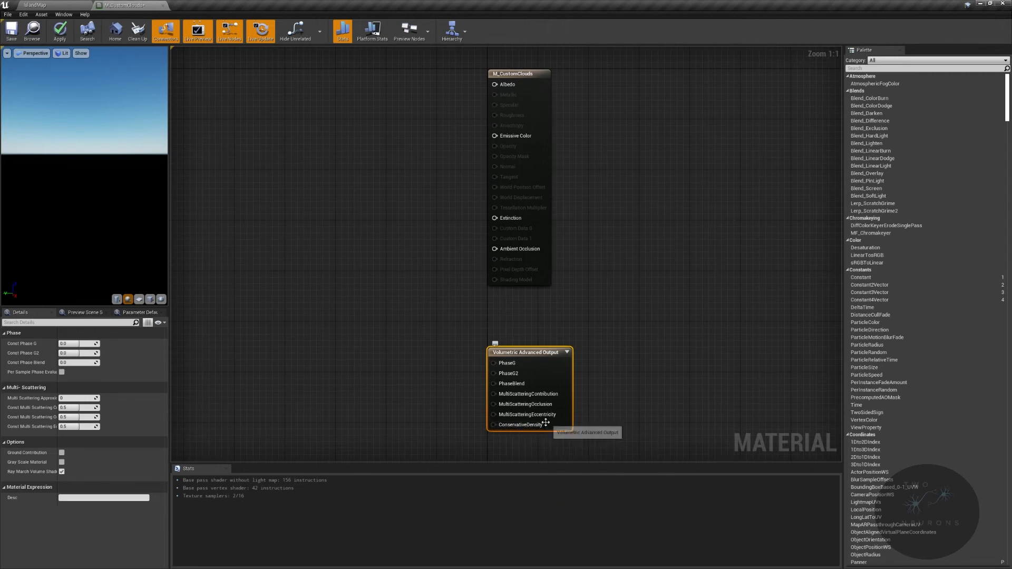
right_click(506, 363)
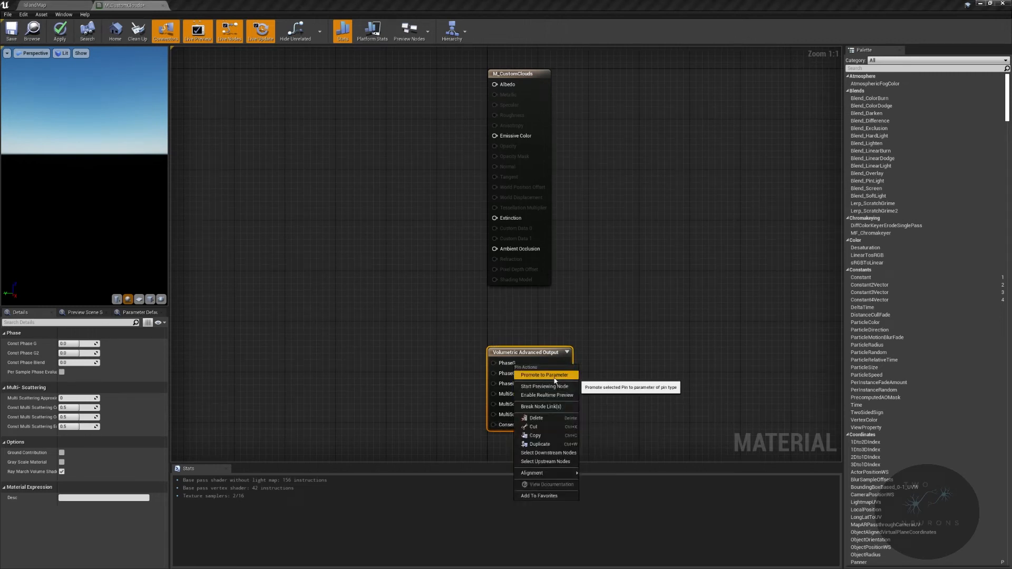
left_click(554, 378)
key("Return")
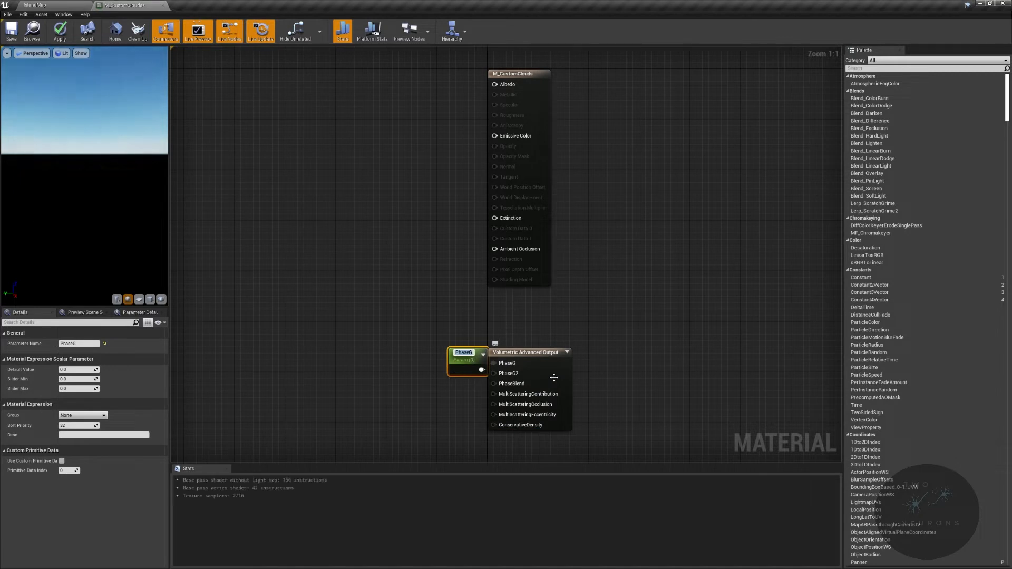
right_click(508, 376)
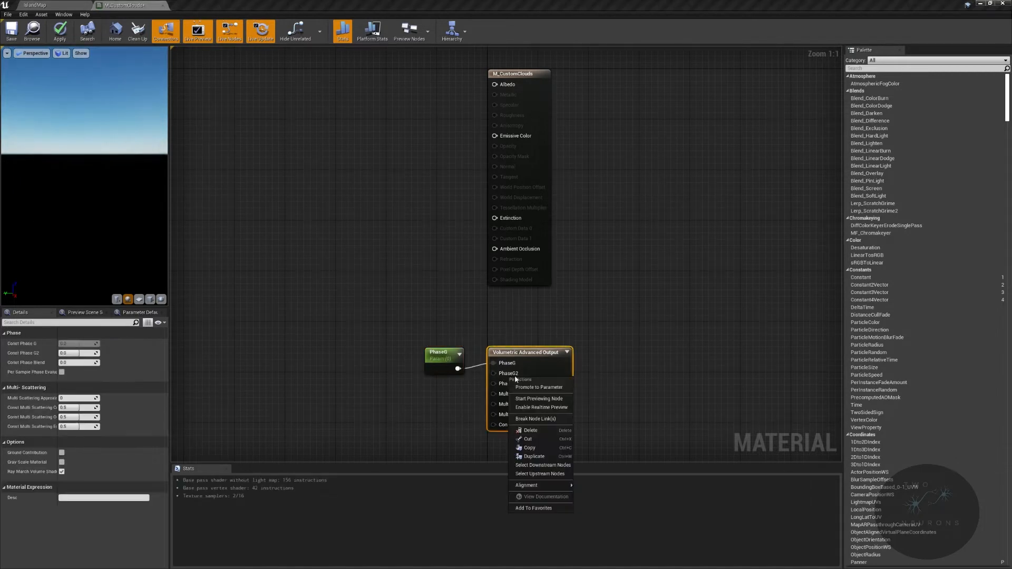
left_click(537, 390)
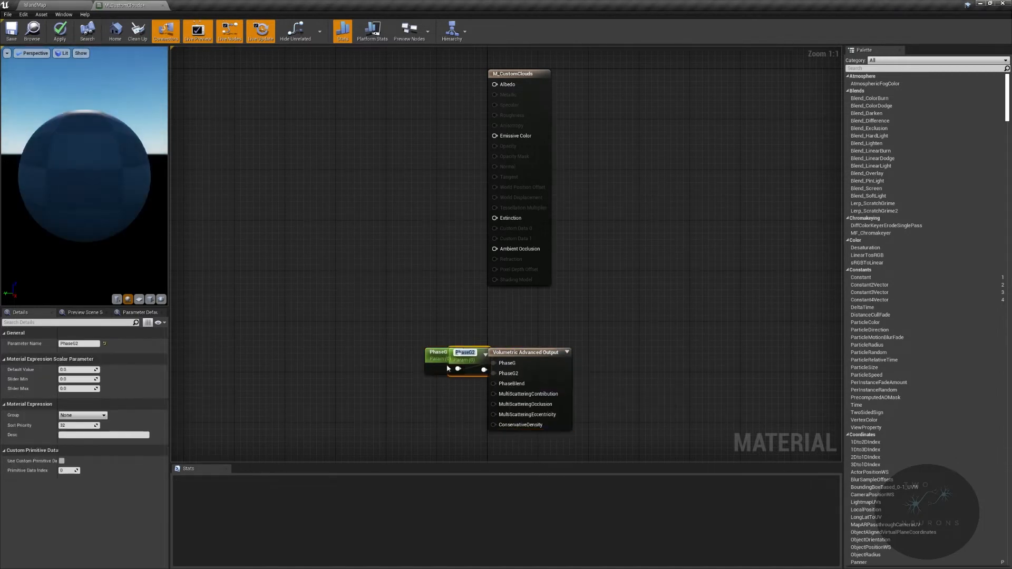
right_click(511, 384)
left_click(537, 395)
left_click_drag(448, 354, 443, 403)
- Promote the MultiScatteringContribution, MultiScatteringOcclusion and MultiScatteringEccentricity inputs to parameters, placing their nodes below PhaseBlend
right_click(509, 394)
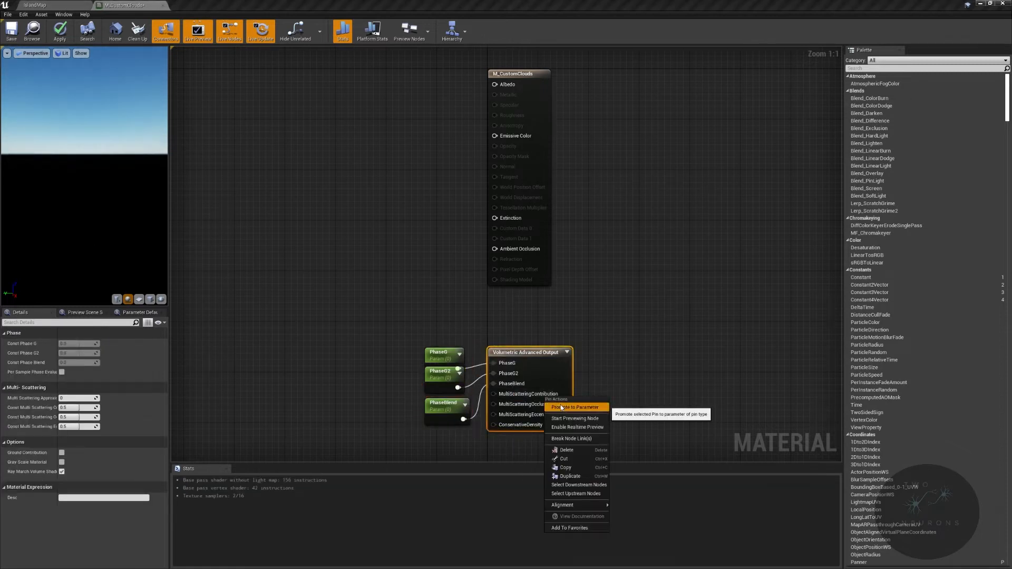
left_click(537, 413)
left_click_drag(451, 360, 396, 441)
right_click(509, 404)
left_click(549, 416)
left_click_drag(453, 360, 425, 412)
right_click(529, 330)
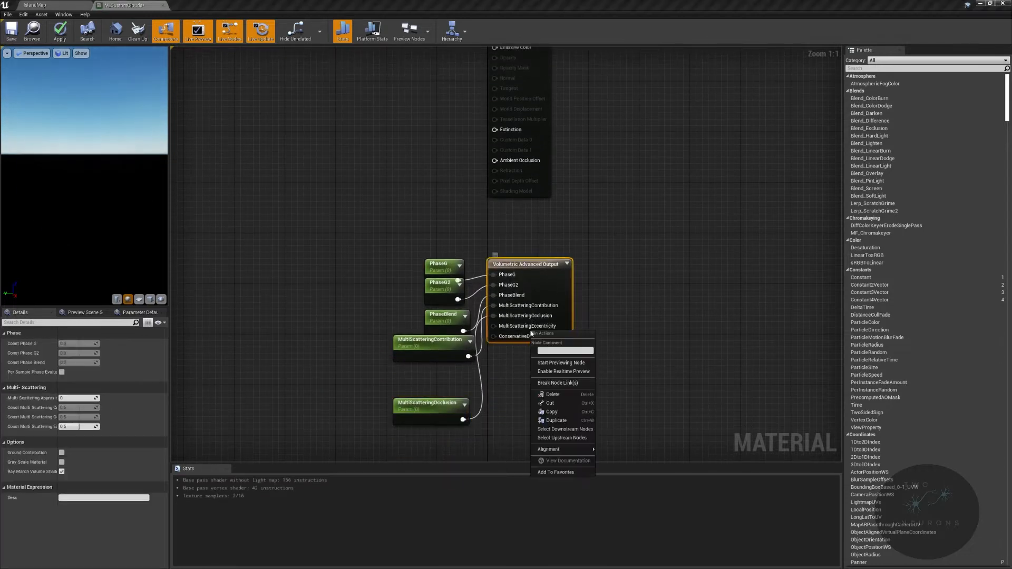
left_click(560, 341)
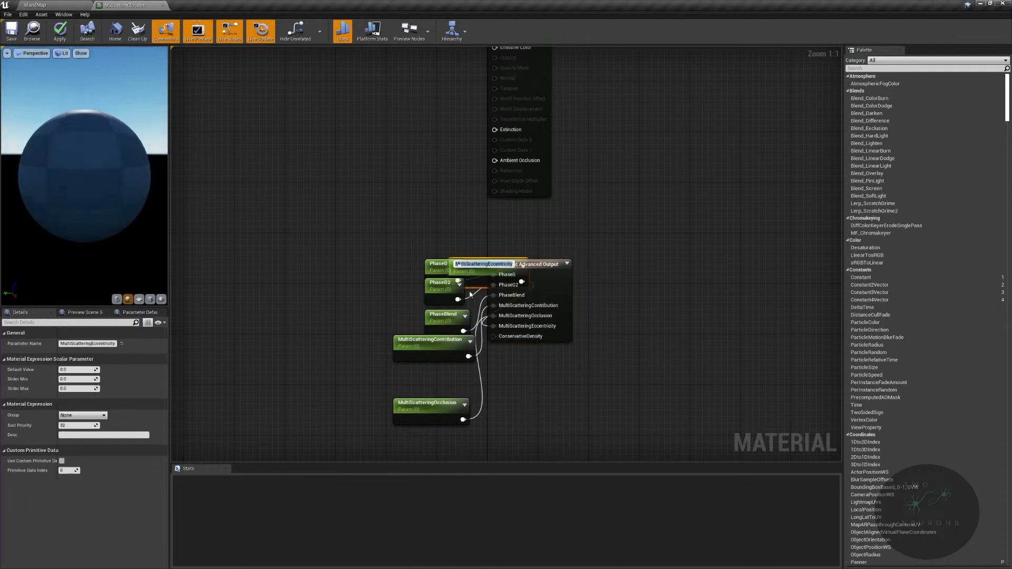
left_click_drag(476, 273, 446, 438)
- Space out the MultiScattering parameter nodes and shift all six parameters farther left of the Volumetric Advanced Output node
left_click_drag(420, 396, 401, 371)
left_click_drag(437, 425, 385, 412)
left_click_drag(409, 243, 473, 437)
key("Left")
key("Left")
key("Left")
key("Left")
key("Left")
key("Left")
key("Left")
key("Left")
key("Left")
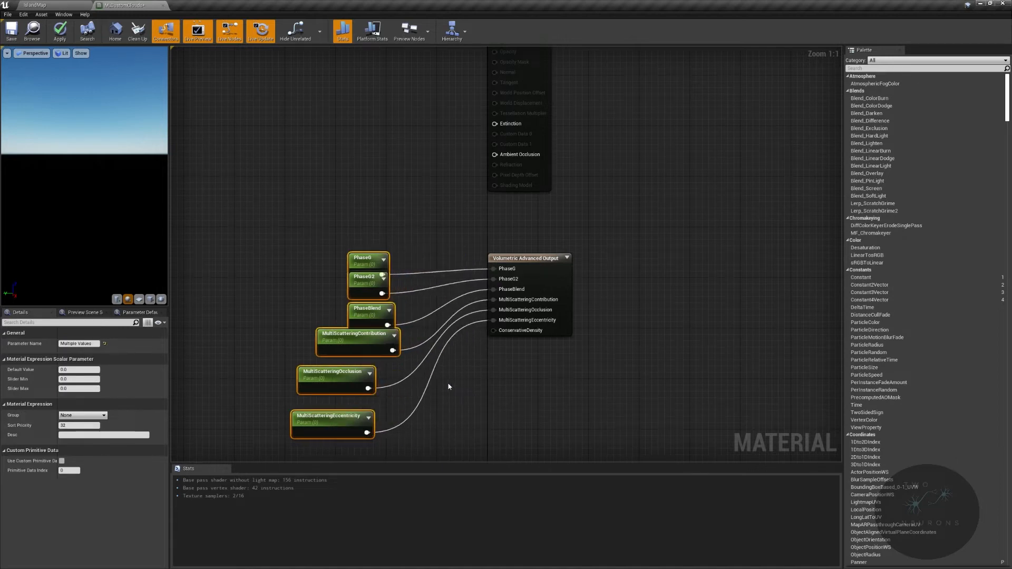
- Separate the PhaseG node from PhaseG2 and line up the three MultiScattering nodes beneath the phase parameters
left_click(456, 387)
left_click(362, 258)
left_click_drag(362, 258, 362, 246)
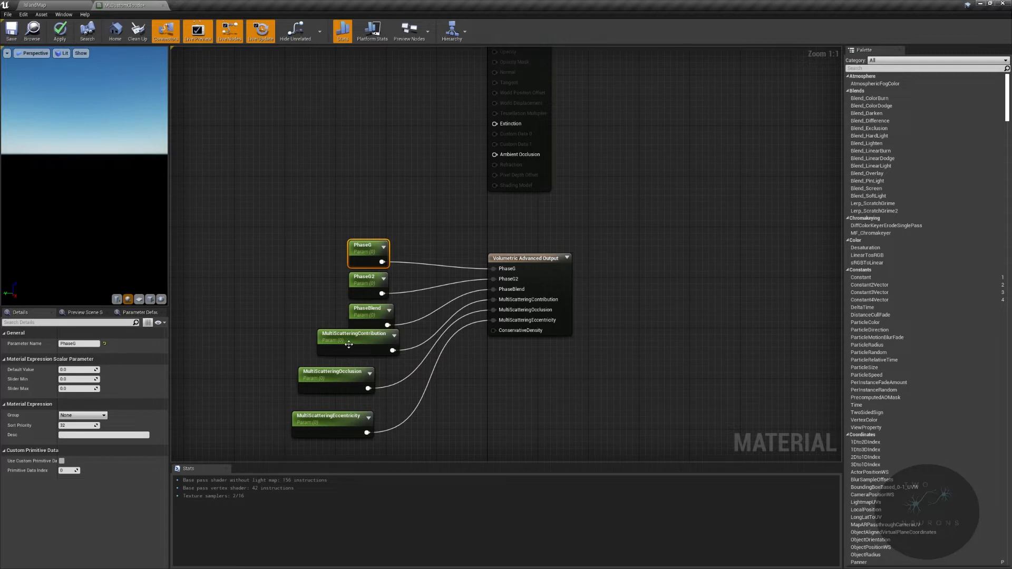
left_click_drag(348, 345, 354, 350)
left_click_drag(330, 383, 361, 383)
left_click_drag(332, 425, 364, 419)
- Group the six parameters and the output node in a comment box titled Volumetrics and move it slightly down
left_click_drag(252, 207, 644, 458)
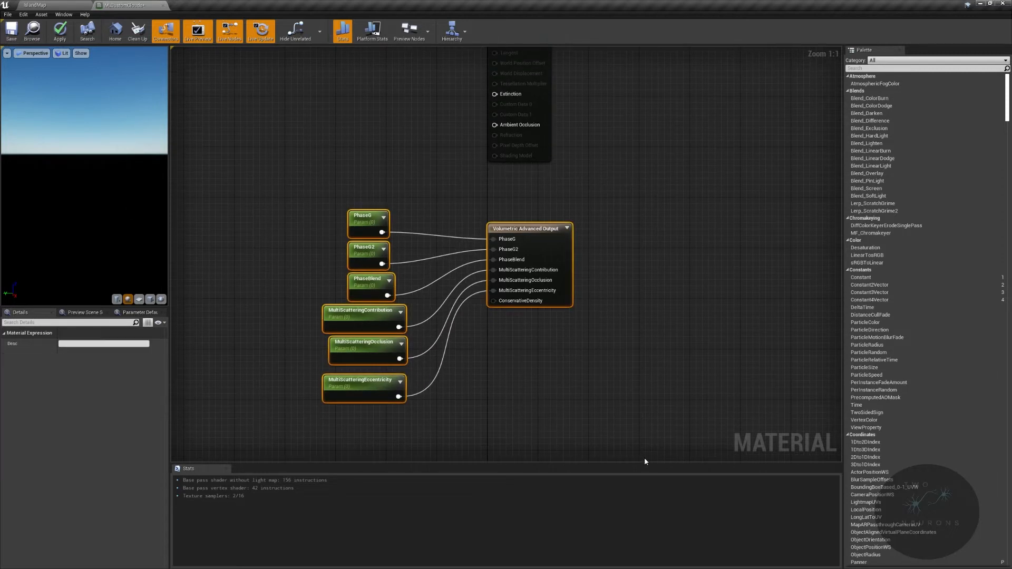
type("c")
type("V")
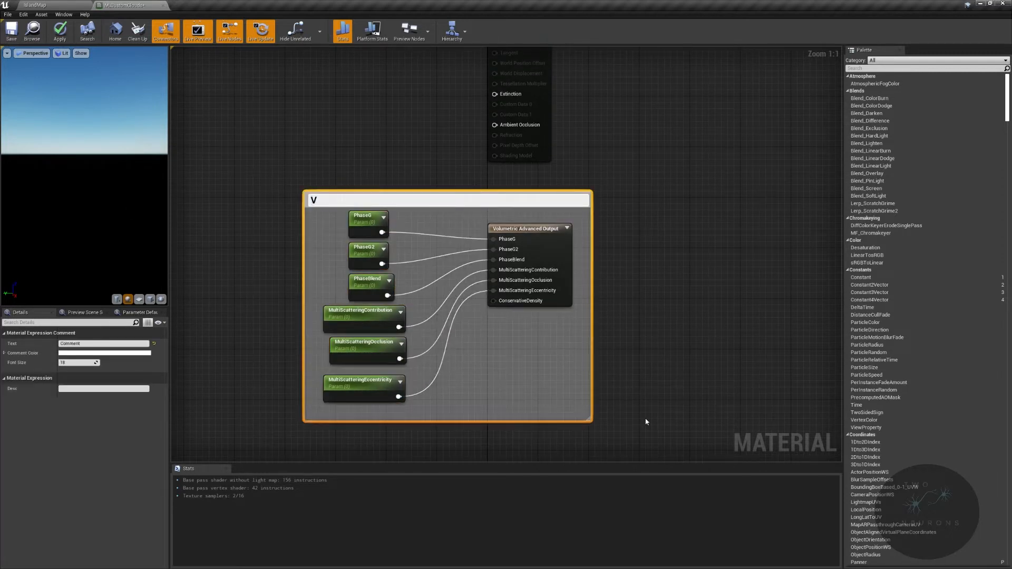
type("olumetrics")
key("Return")
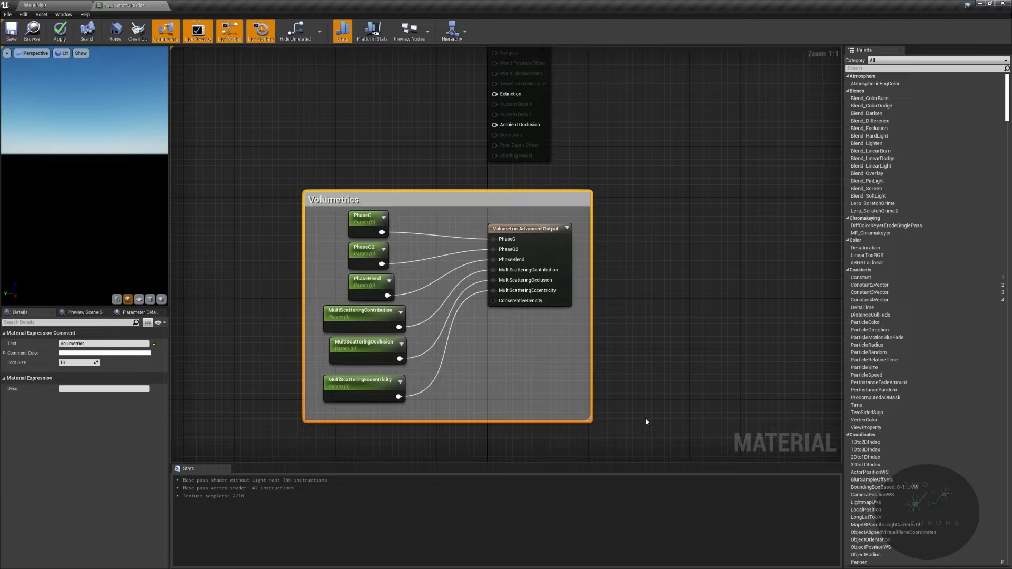
left_click_drag(576, 191, 577, 244)
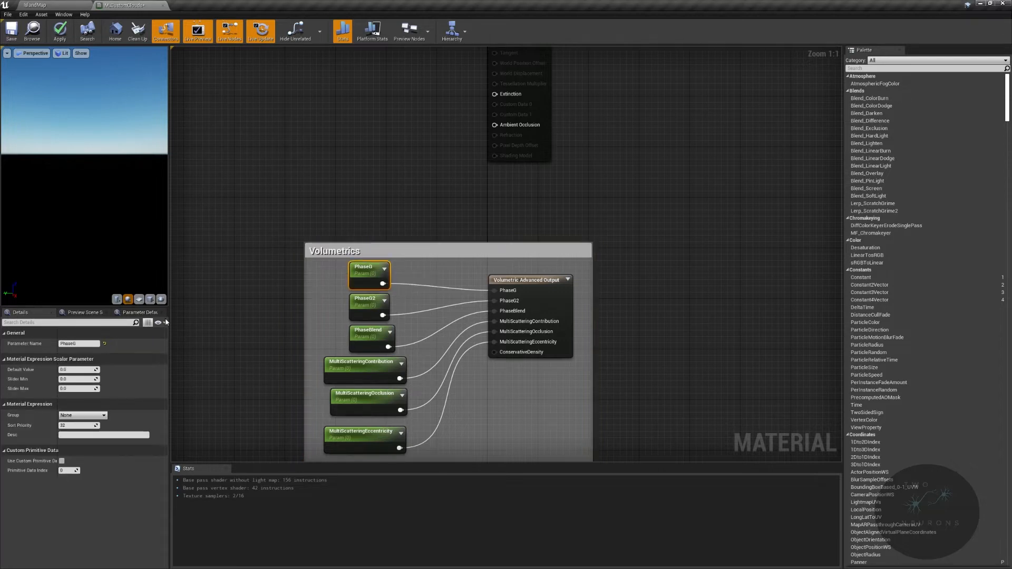
- Set the default value of the PhaseG parameter
key("Return")
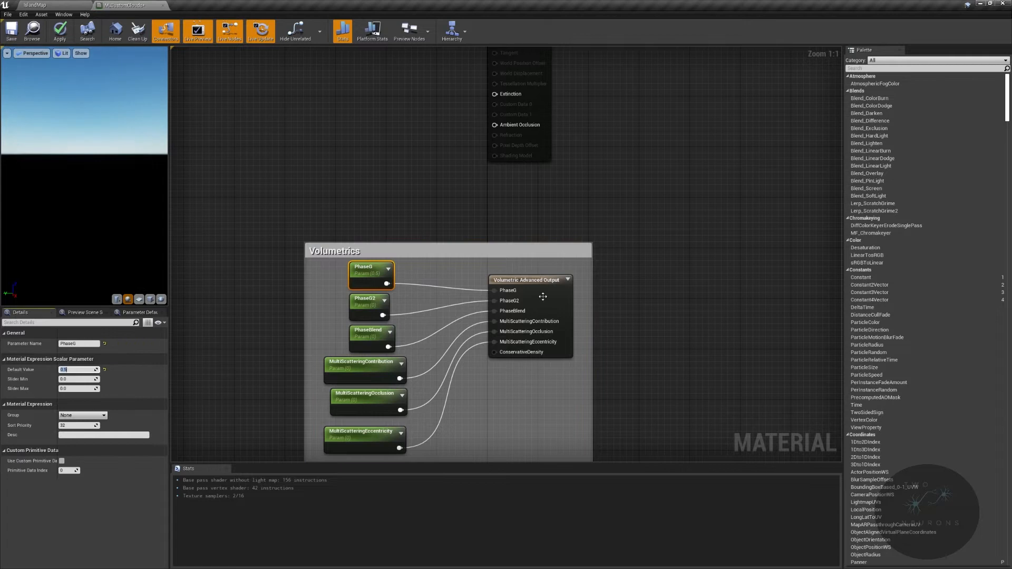
- Set the PhaseG parameter's slider minimum to -1 and slider maximum to 1
mouse_move(512, 291)
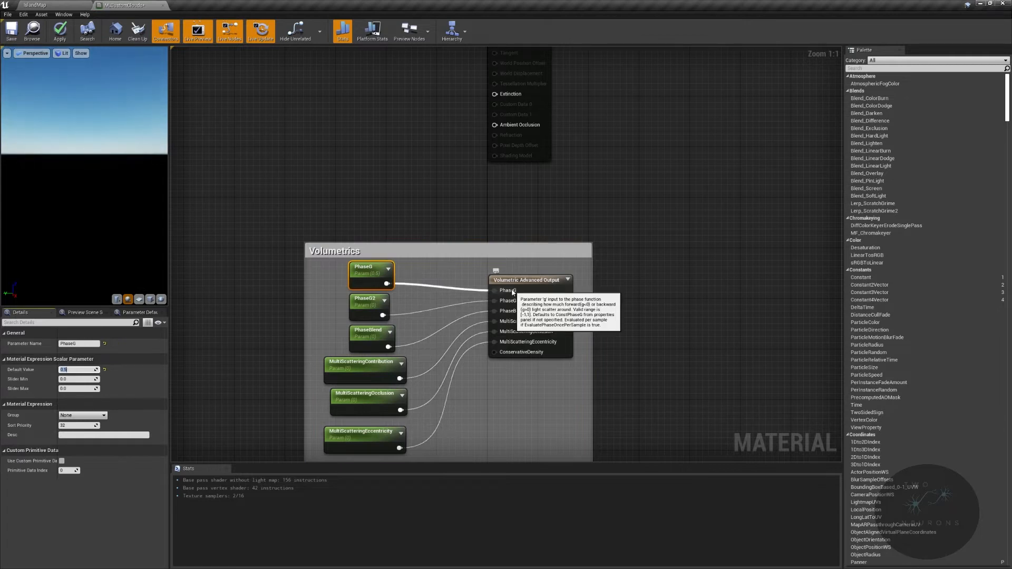
key("Tab")
type("-1")
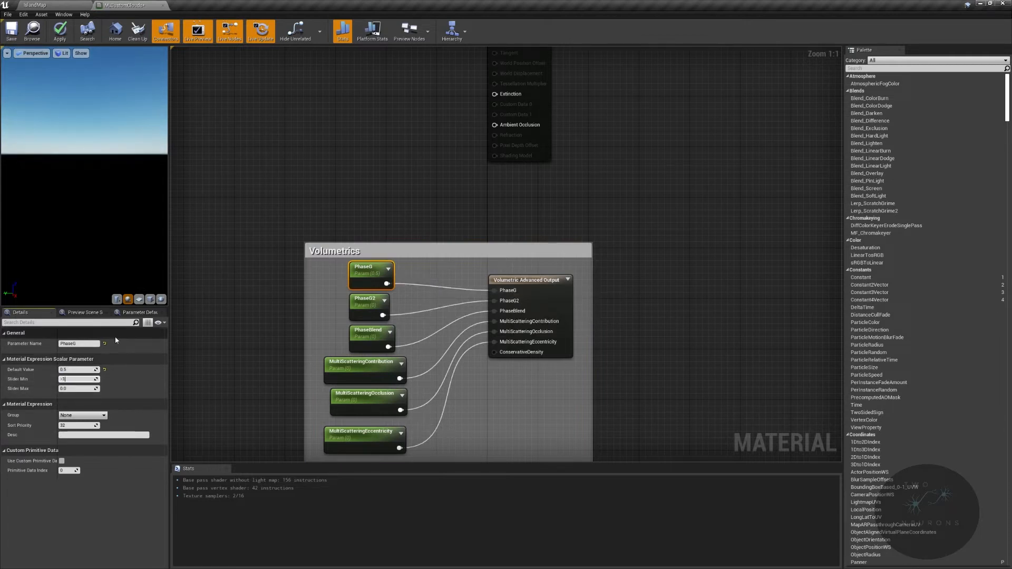
key("Tab")
type("1")
key("Return")
- Assign the PhaseG parameter to a new parameter group named Volumetrics
left_click(102, 415)
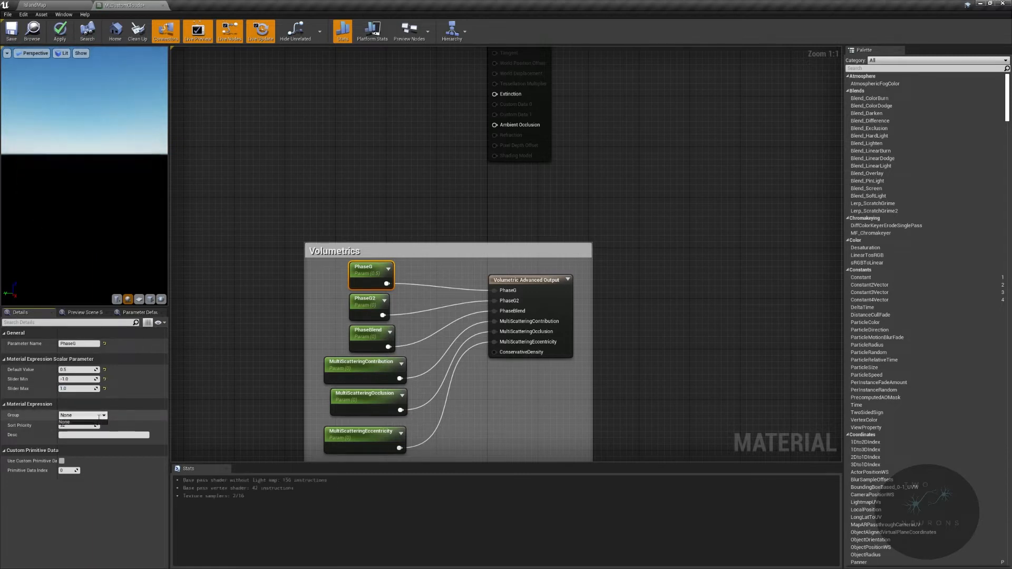
double_click(99, 417)
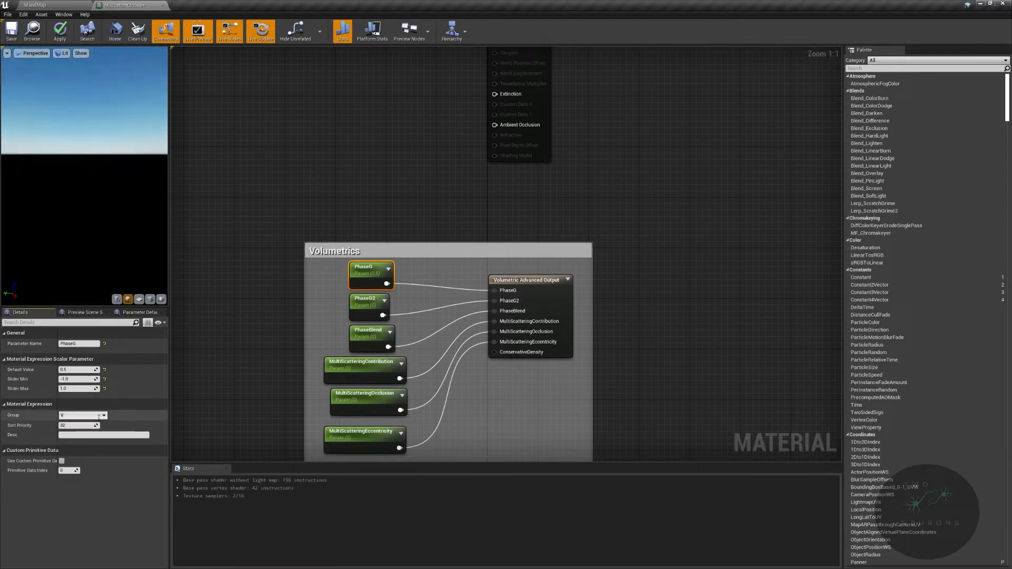
type("Volumetrics")
key("Return")
- Give the PhaseG2 parameter a default value of -0.5 and a slider range from -1 to 1
left_click(368, 305)
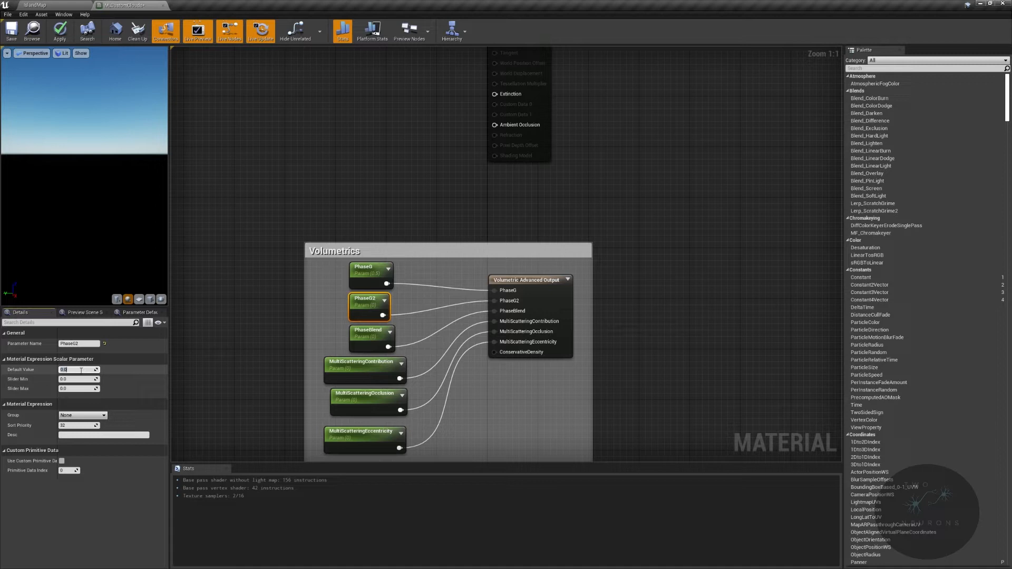
type("-.5")
key("Return")
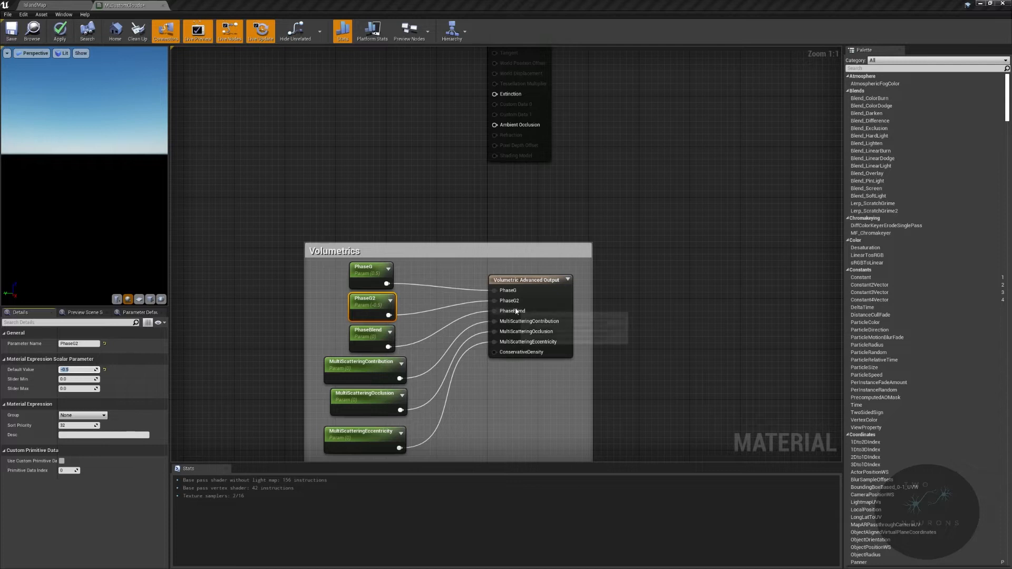
left_click(78, 379)
type("-1")
key("Tab")
type("1")
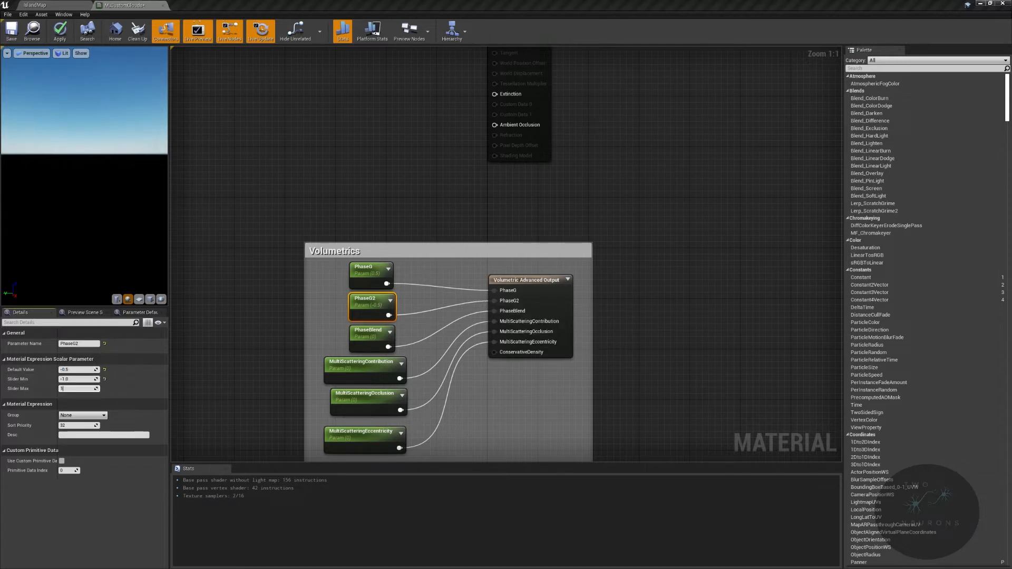
- Assign the PhaseG2 parameter to the existing Volumetrics parameter group
left_click(369, 333)
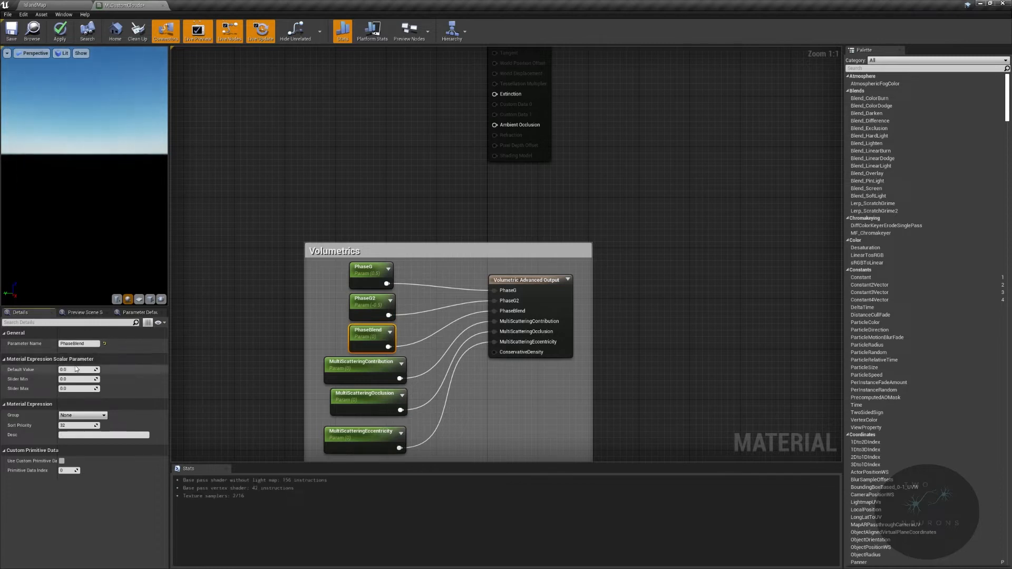
left_click(368, 310)
left_click(100, 416)
left_click(89, 434)
- Set the PhaseBlend parameter's default value to 0.2 and its slider maximum to 1
left_click(370, 334)
left_click(86, 369)
type(".2")
key("Return")
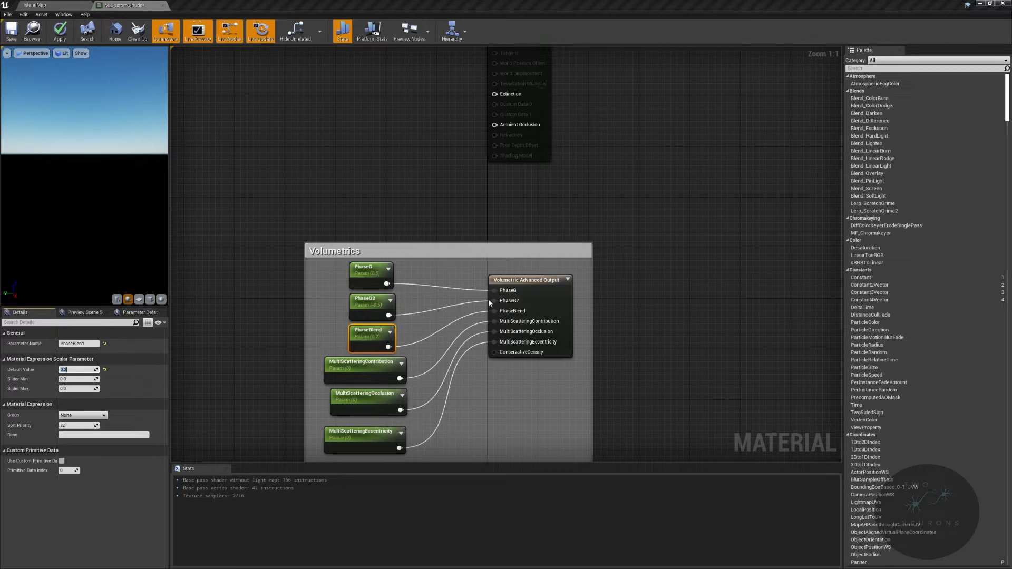
mouse_move(522, 316)
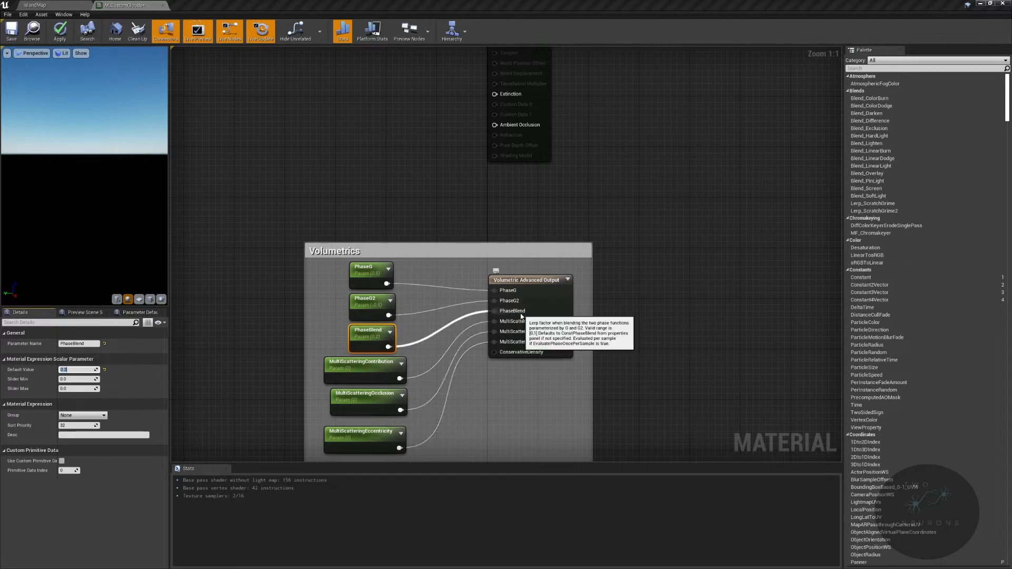
key("Tab")
key("Tab")
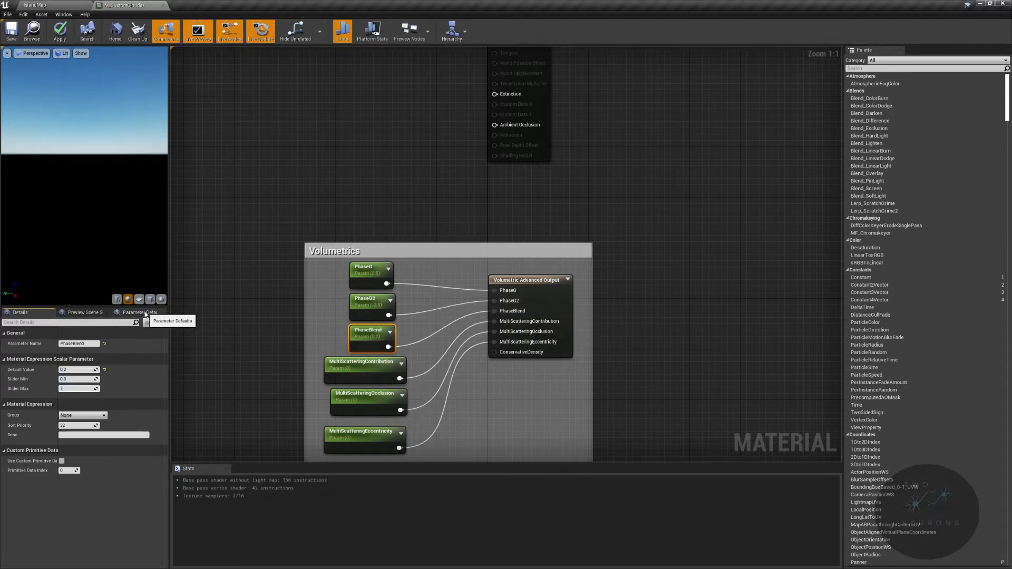
type("1")
key("Return")
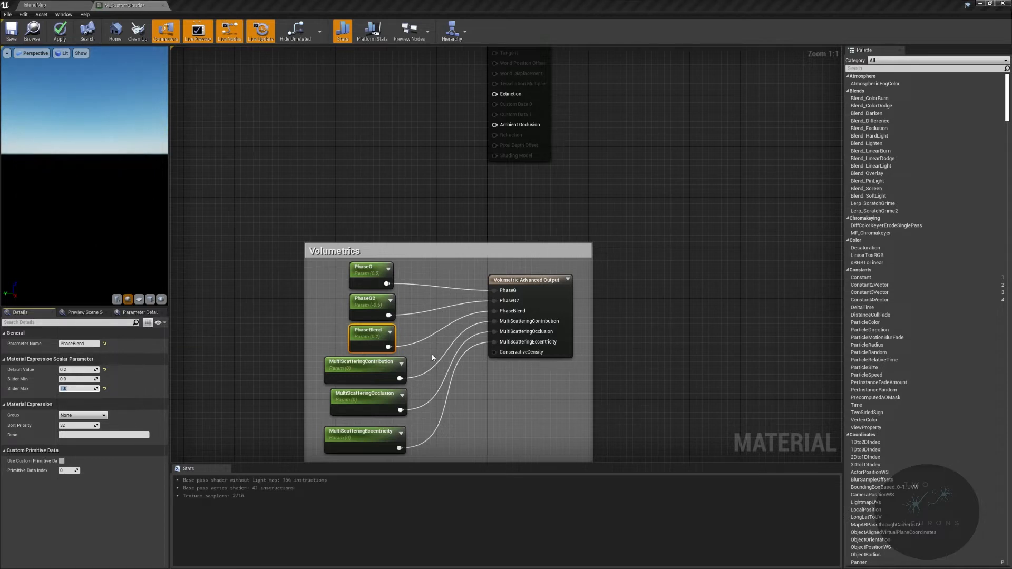
- Set the MultiScatteringContribution parameter's default value and slider maximum to 1
left_click(343, 368)
left_click(78, 370)
type("1")
key("Return")
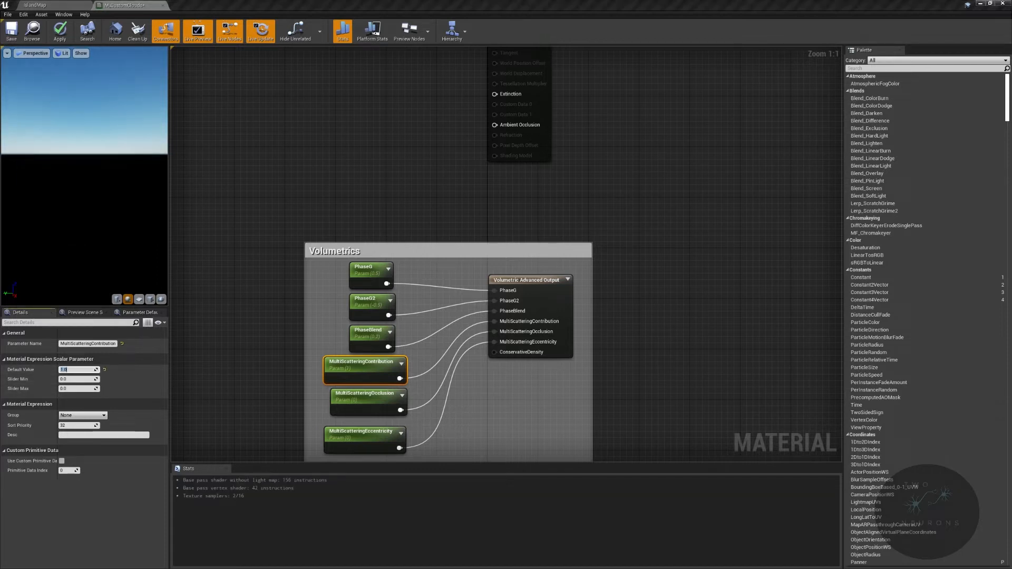
left_click(84, 389)
type("1")
key("Return")
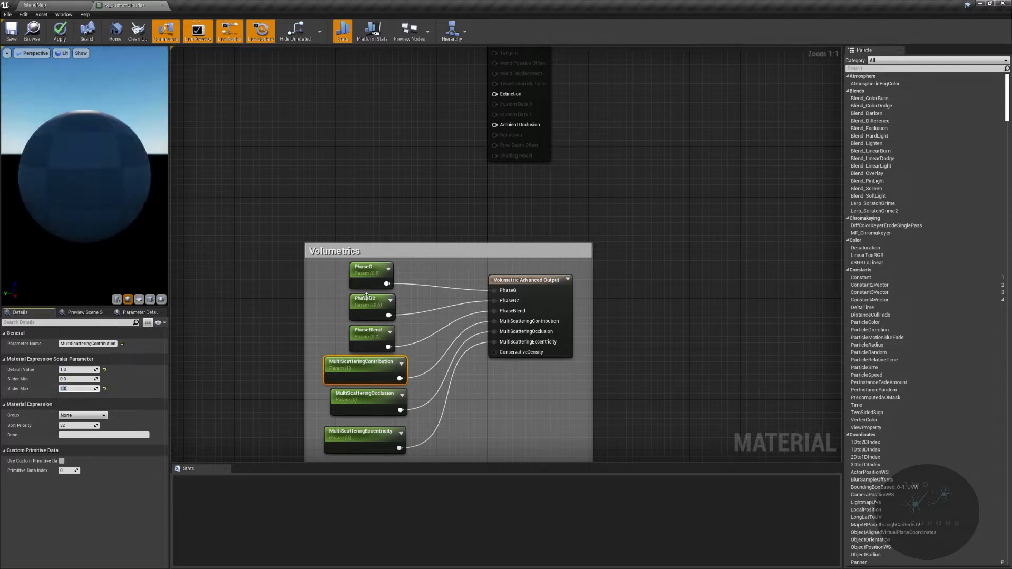
- Recheck the PhaseBlend parameter and assign MultiScatteringContribution to the Volumetrics parameter group
left_click(360, 332)
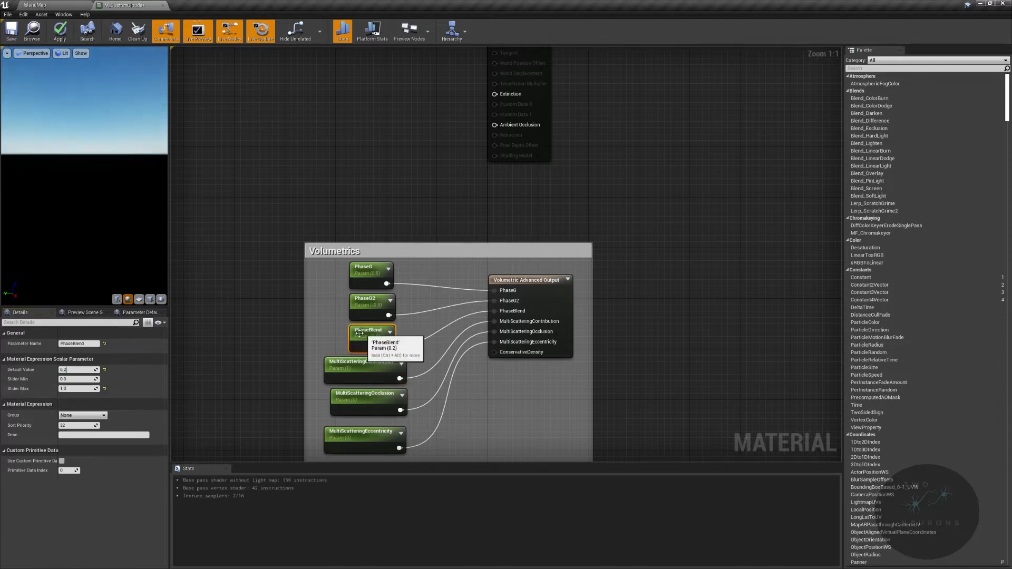
left_click(356, 363)
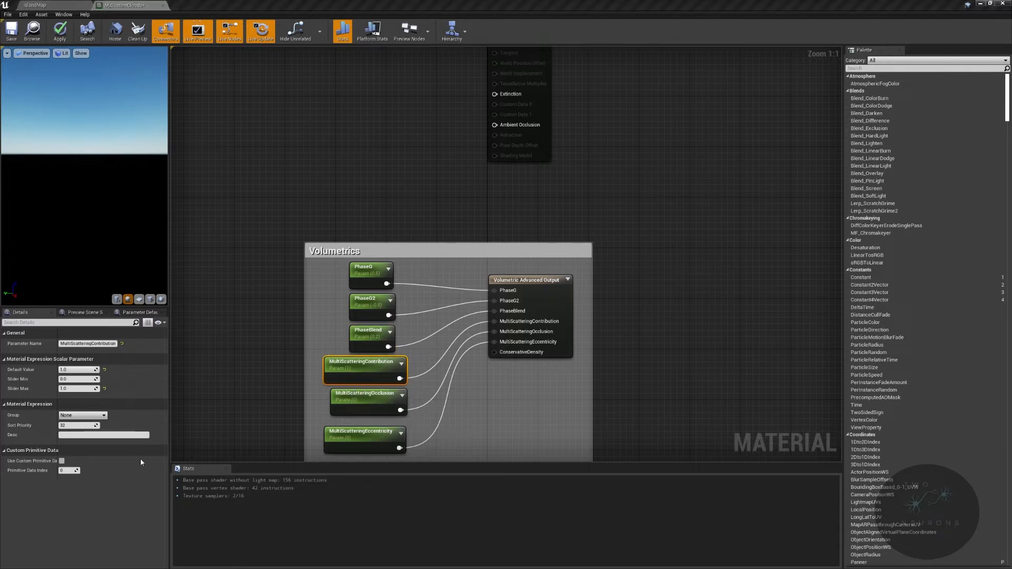
left_click(361, 333)
left_click(77, 369)
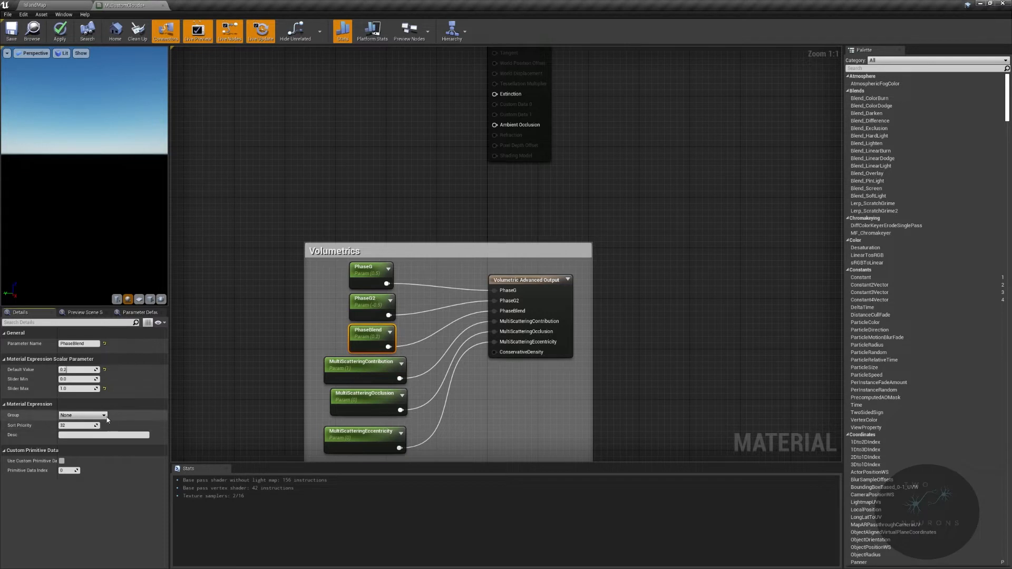
left_click(364, 369)
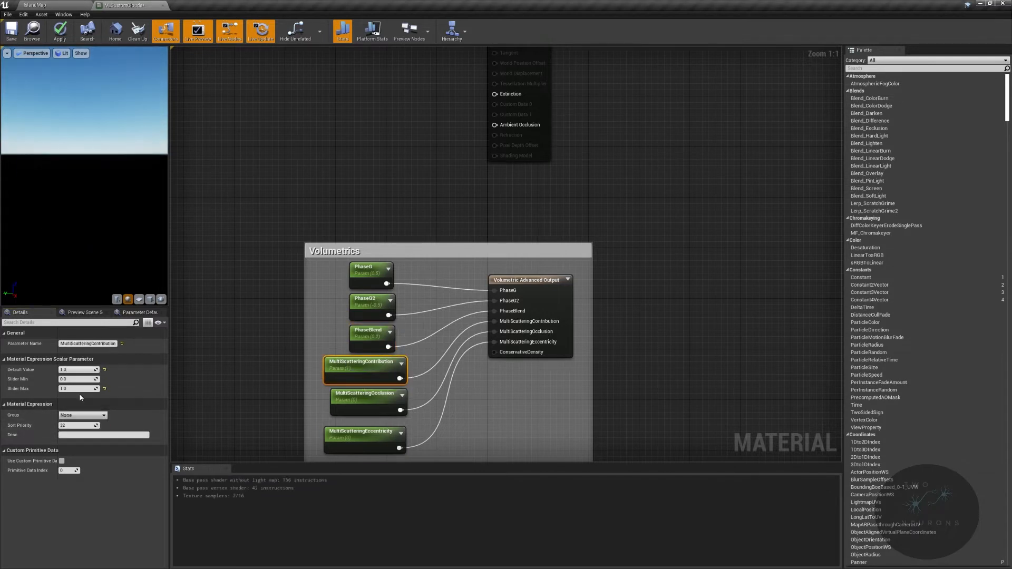
left_click(87, 415)
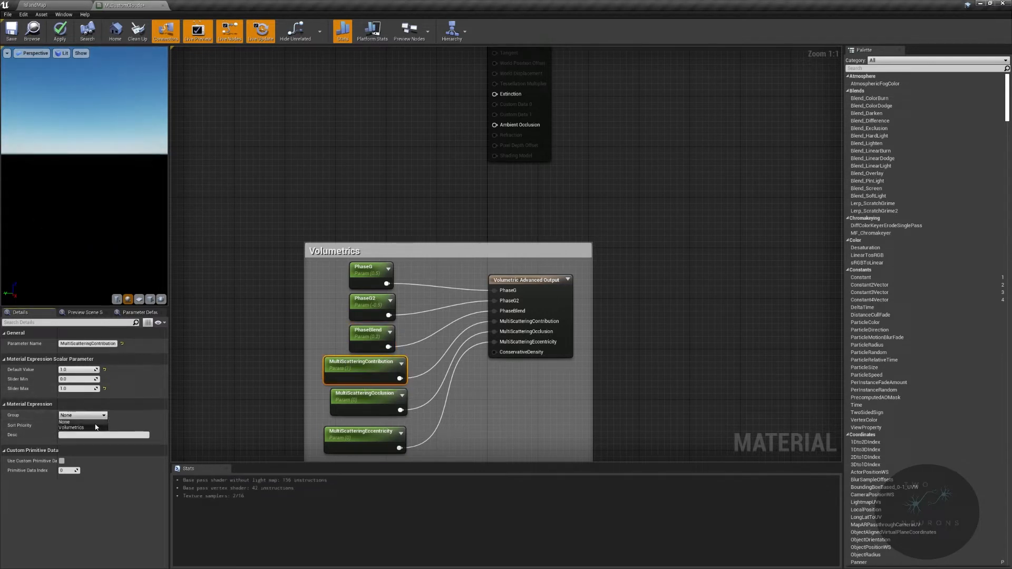
left_click(91, 428)
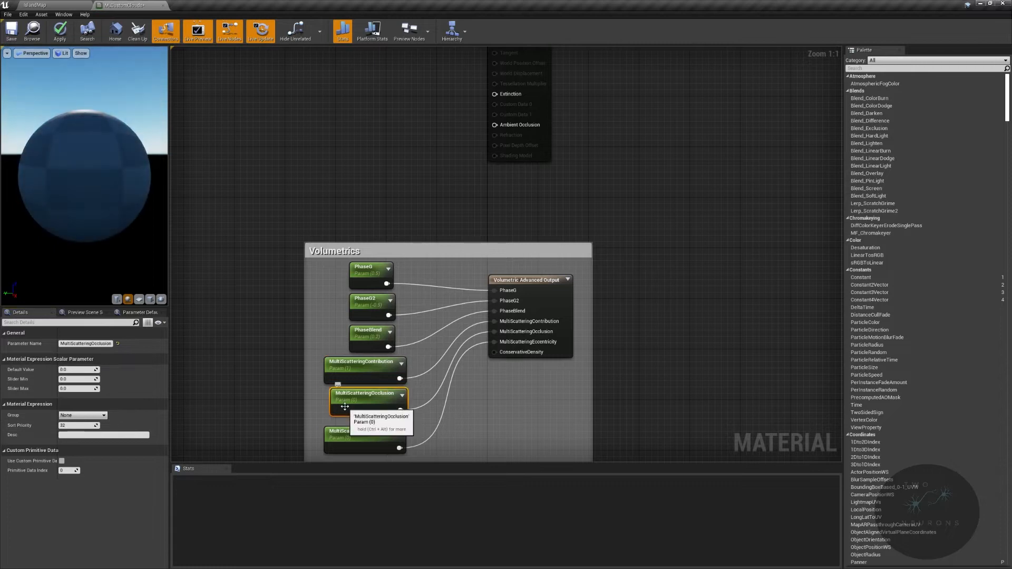
- Set the MultiScatteringOcclusion parameter's slider maximum to 1 and its default value to 0.1
left_click(363, 403)
mouse_move(525, 347)
left_click(90, 389)
type("1")
key("Return")
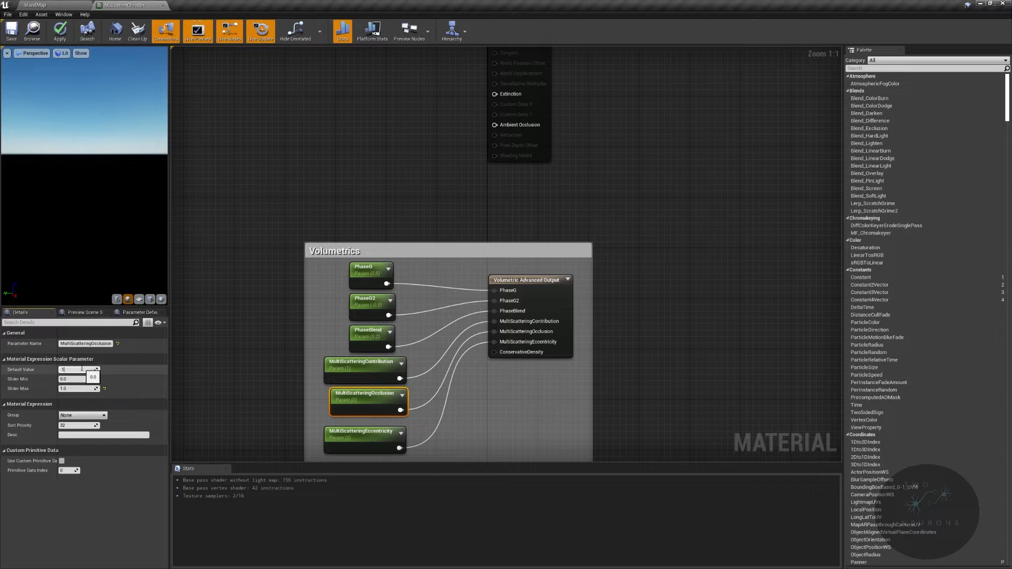
key("Return")
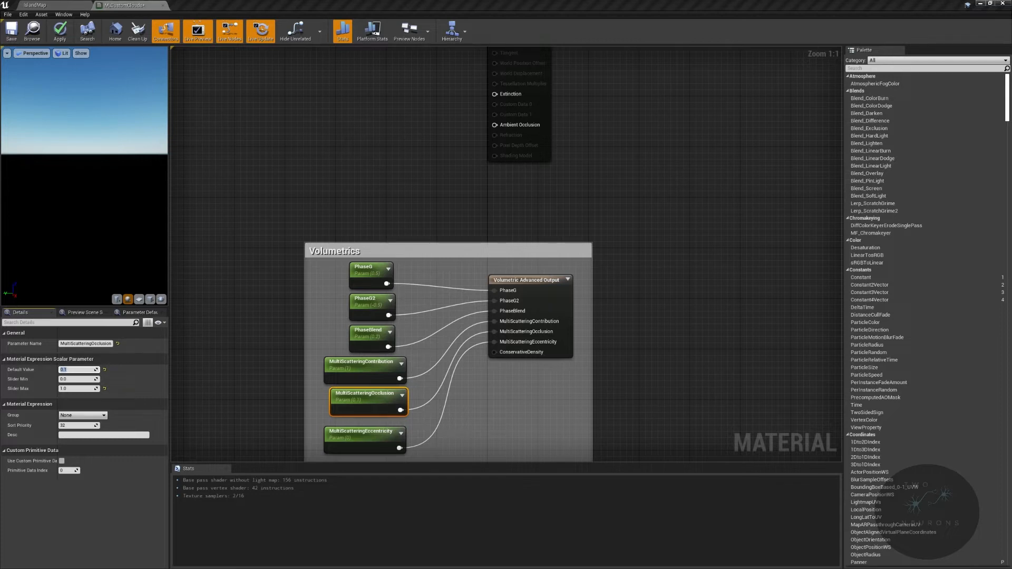
- Set the MultiScatteringEccentricity parameter's slider maximum to 1 and its default value to 0.1
left_click(351, 438)
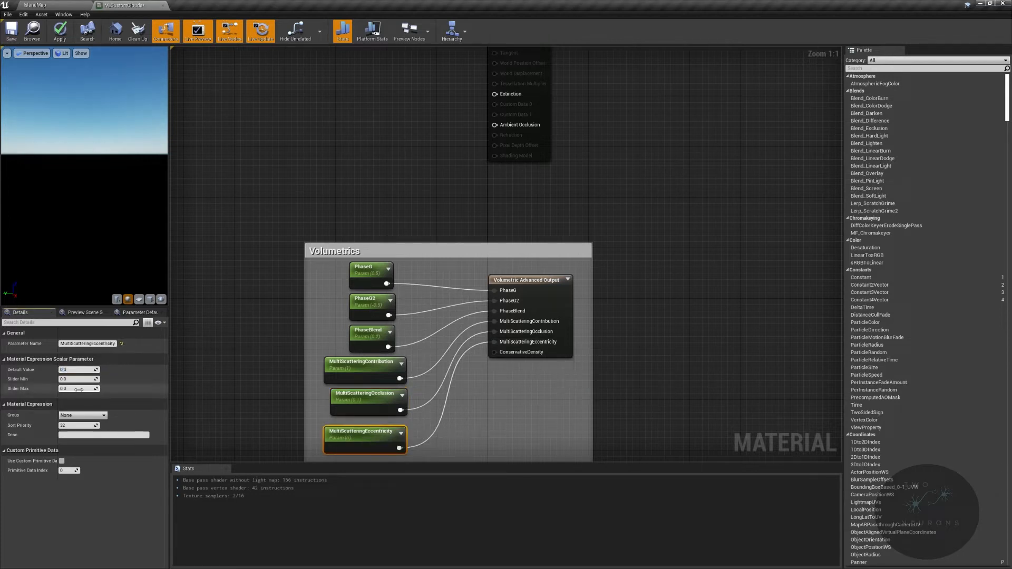
type("1.0")
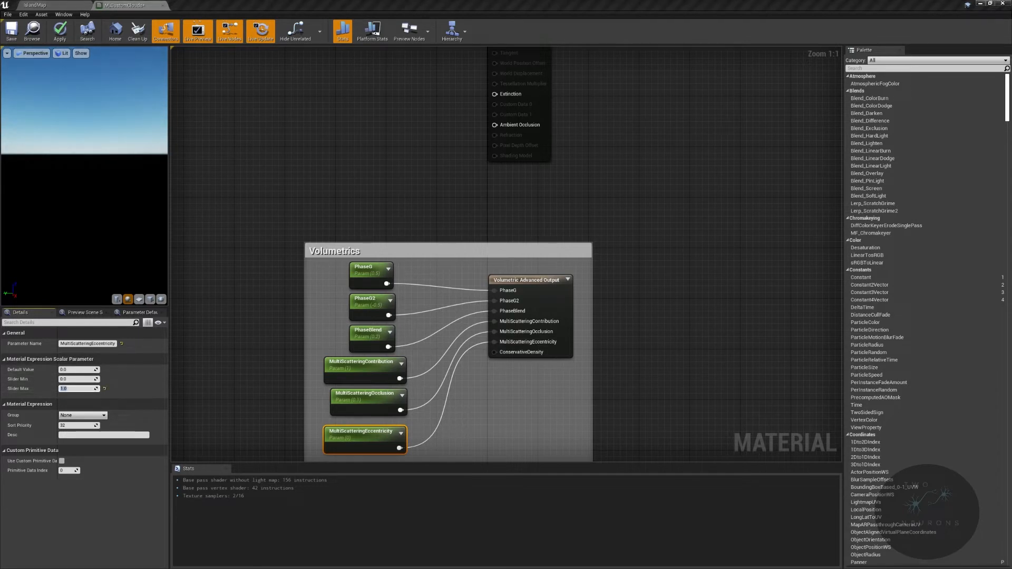
left_click(76, 369)
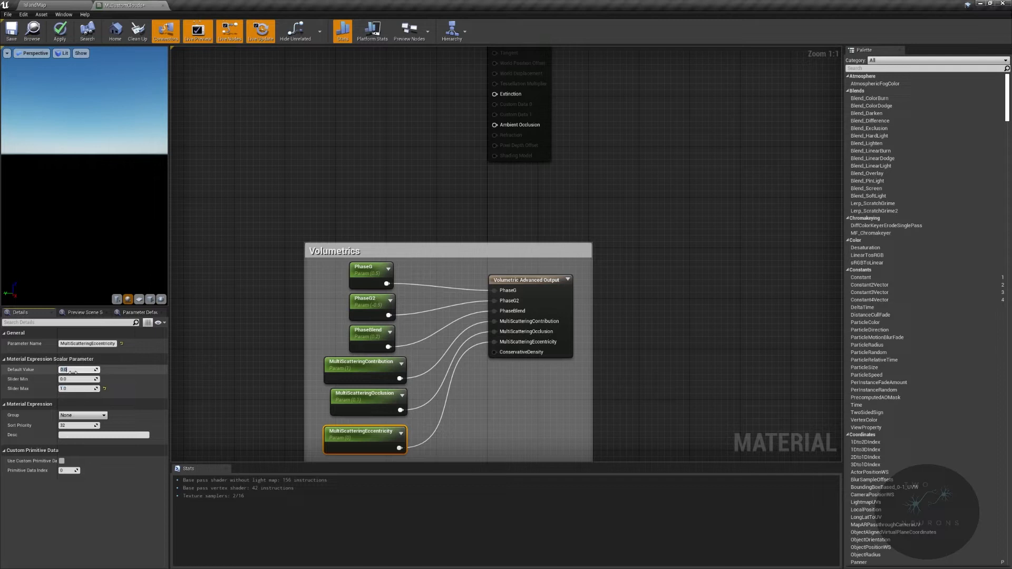
type("0.1")
key("Return")
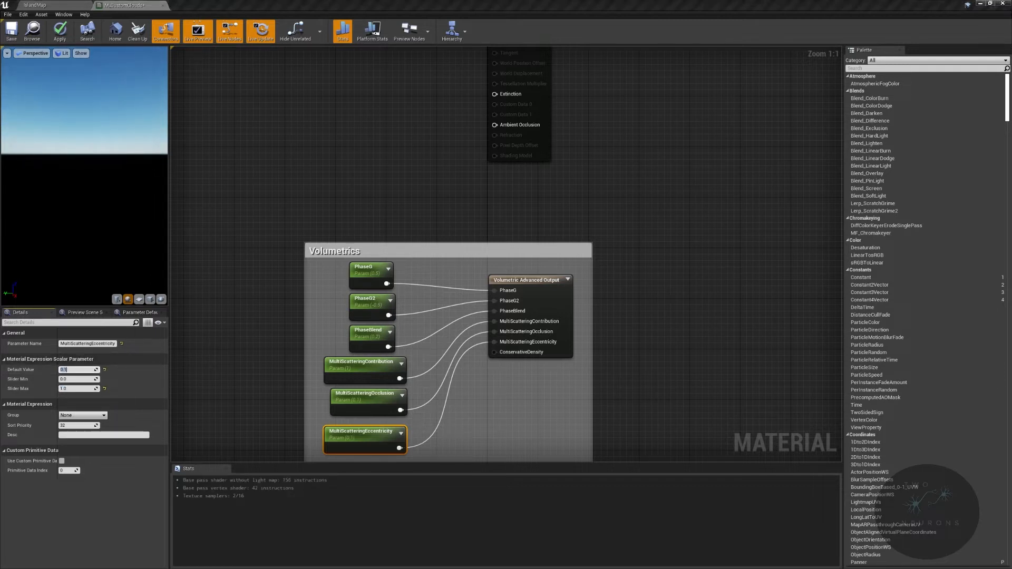
- Add a Constant3Vector node to the left of the M_CustomClouds output node and convert it to a parameter named PrimaryColor
right_click_drag(604, 233, 682, 436)
right_click_drag(682, 401, 636, 217)
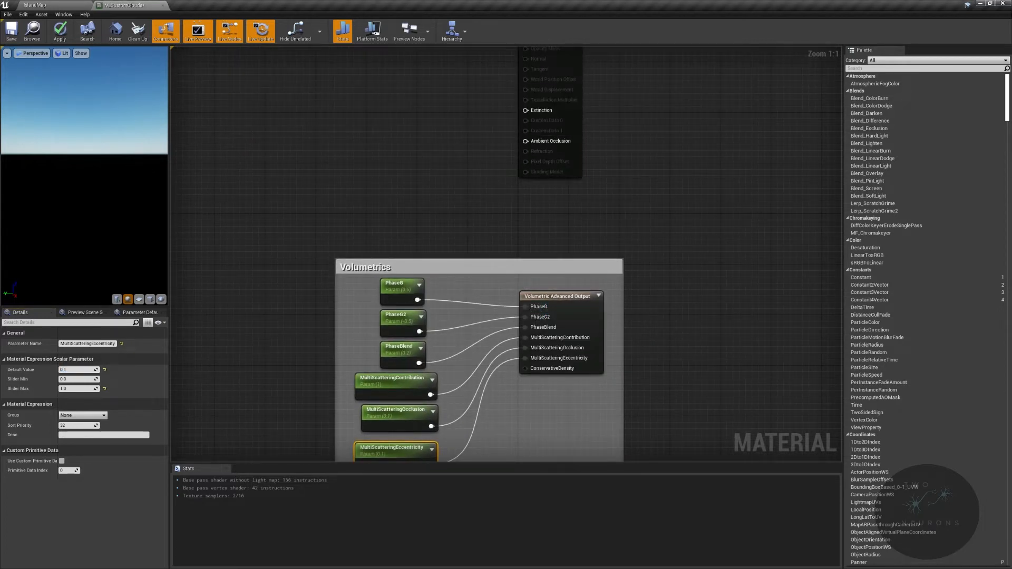
right_click_drag(448, 204, 615, 334)
scroll(563, 160, "down", 2)
scroll(496, 268, "up", 2)
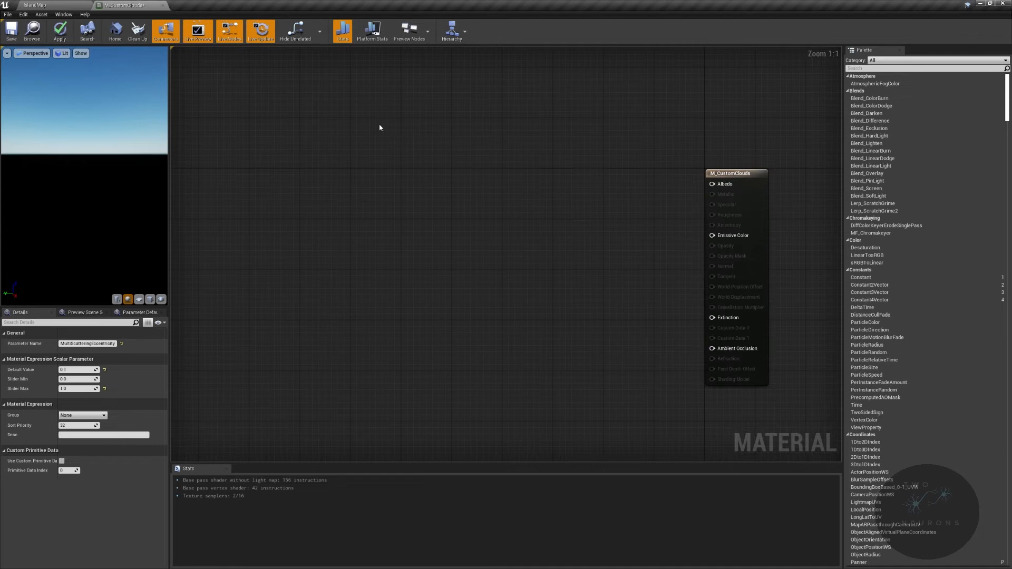
left_click(309, 177)
right_click(335, 182)
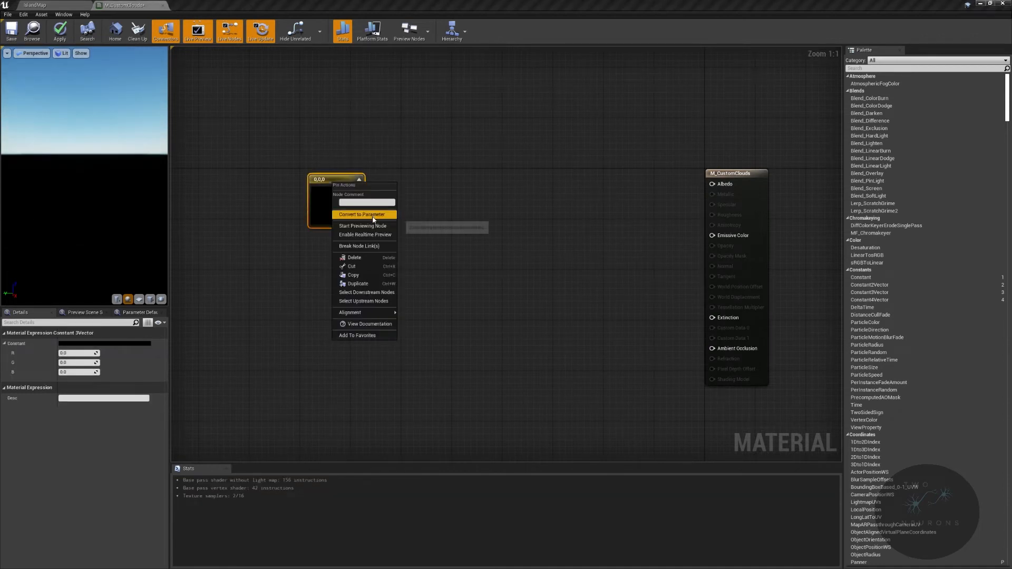
left_click(363, 213)
type("PrimaryColor")
key("Return")
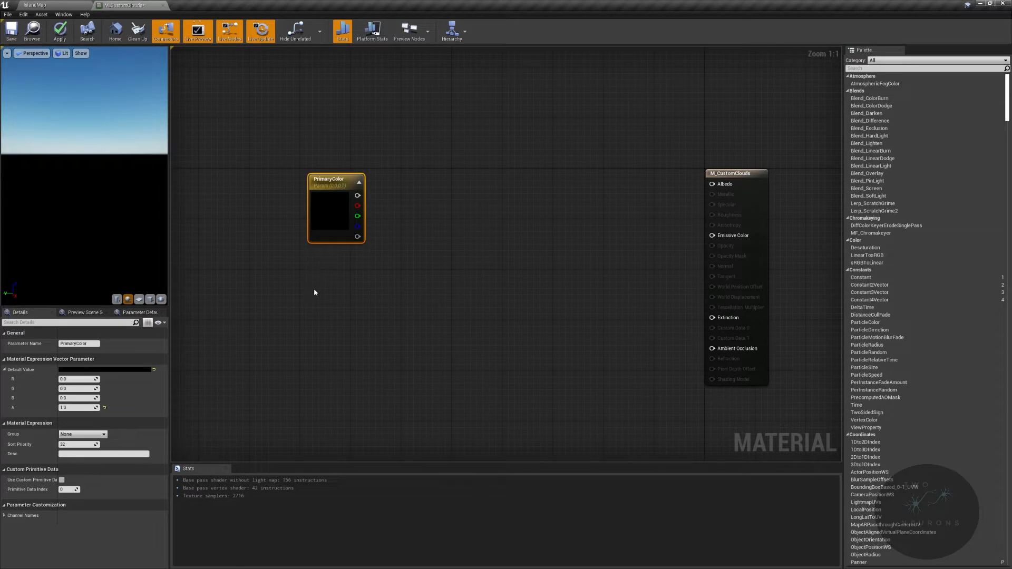
- Duplicate the PrimaryColor parameter below the original and rename the copy ExtinctionColor
key("ctrl+w")
double_click(338, 294)
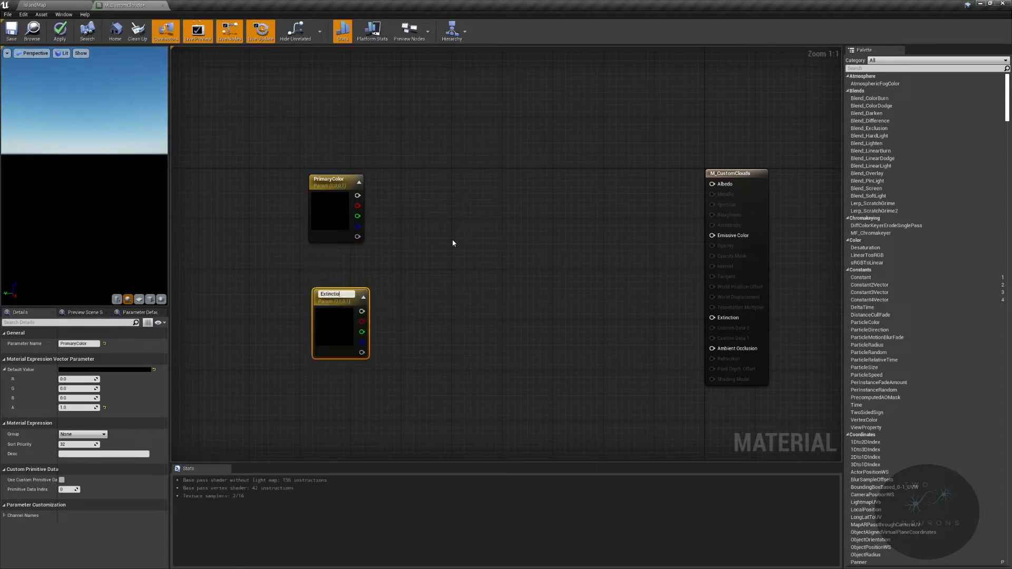
key("Return")
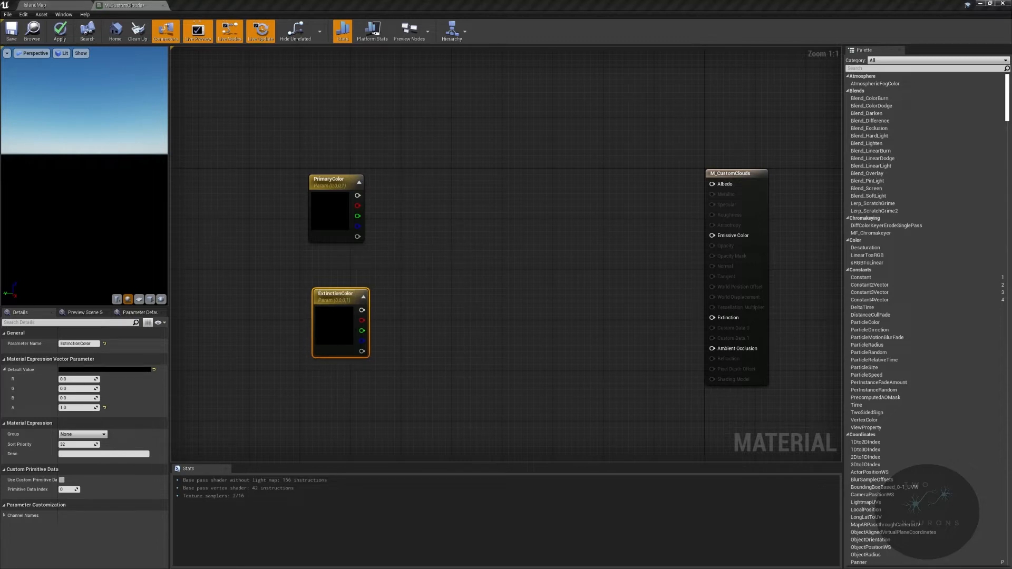
- Set the PrimaryColor parameter's default colour to the linear hex value CDCDCD00
double_click(334, 216)
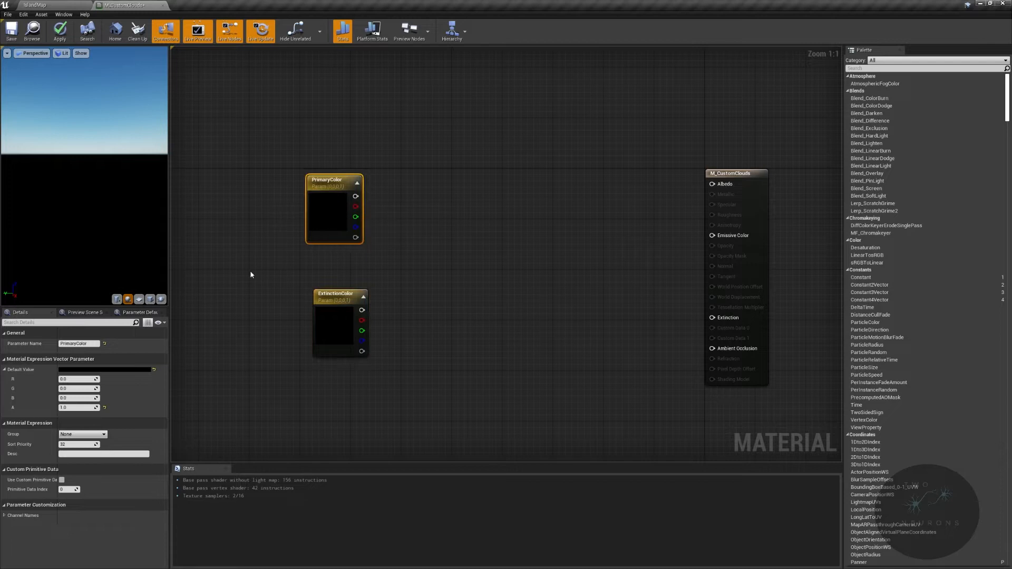
left_click(293, 216)
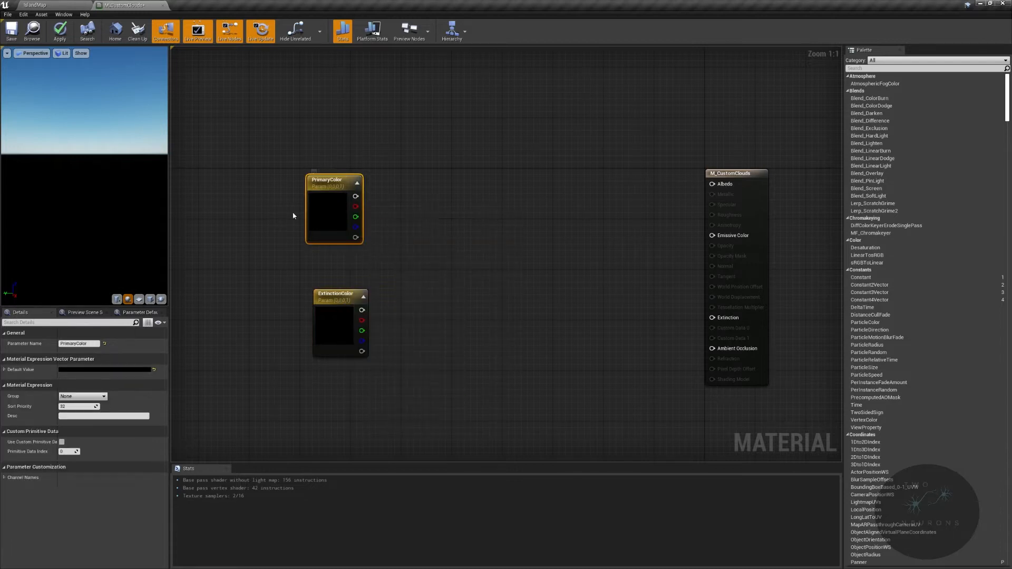
double_click(334, 213)
left_click_drag(449, 309, 454, 235)
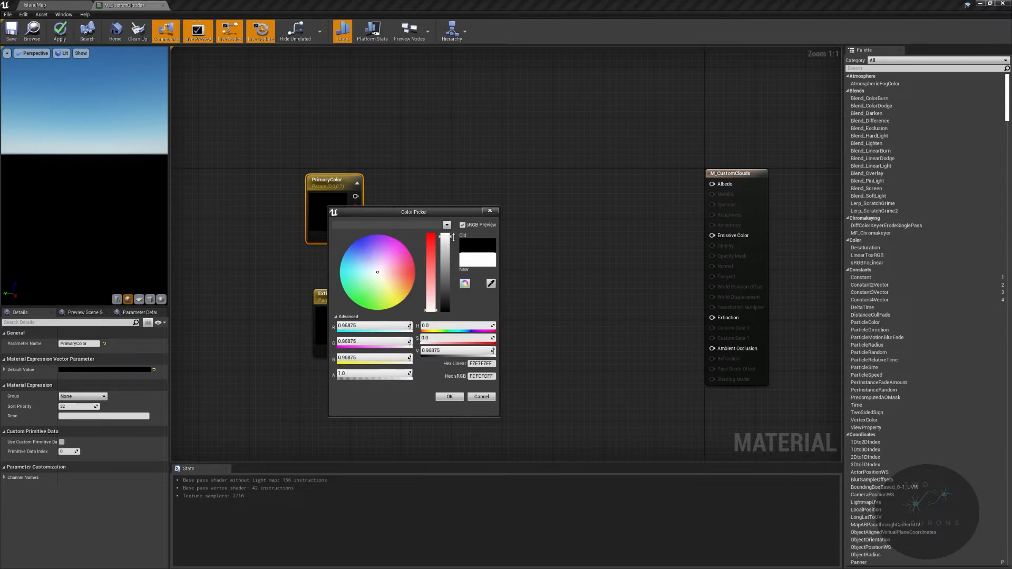
left_click_drag(453, 240, 451, 243)
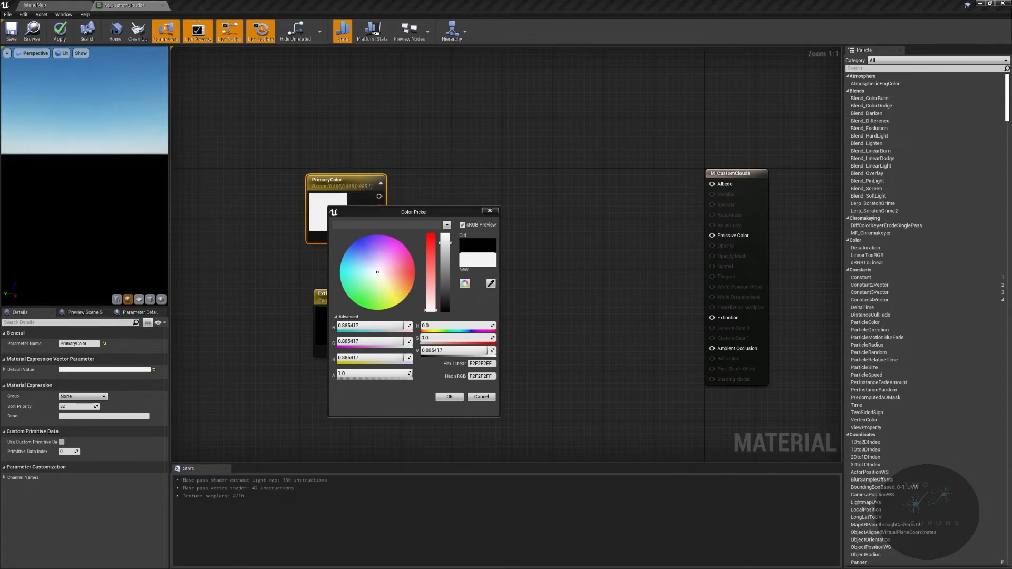
left_click(477, 364)
type("CDCDCD00")
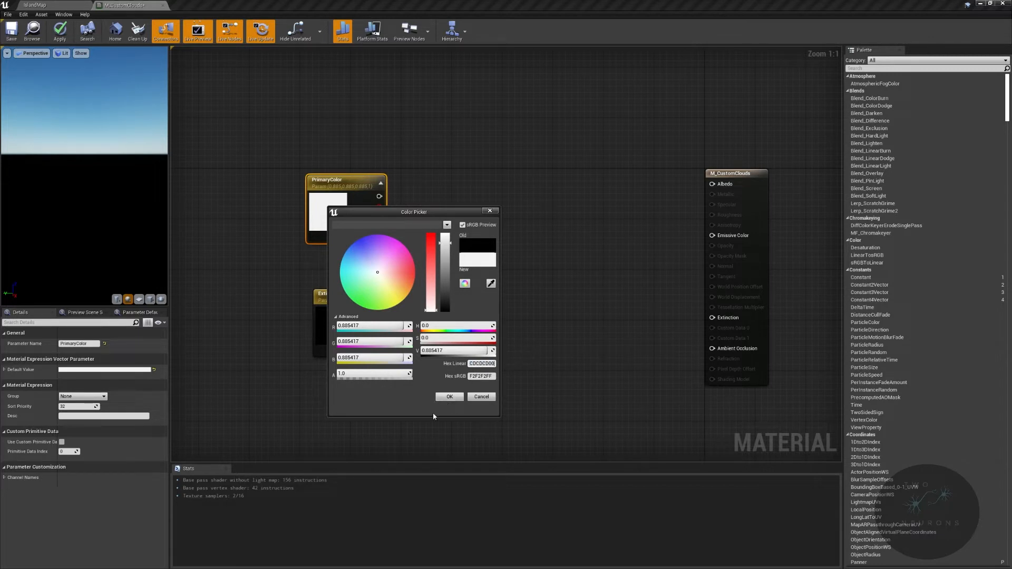
left_click(420, 378)
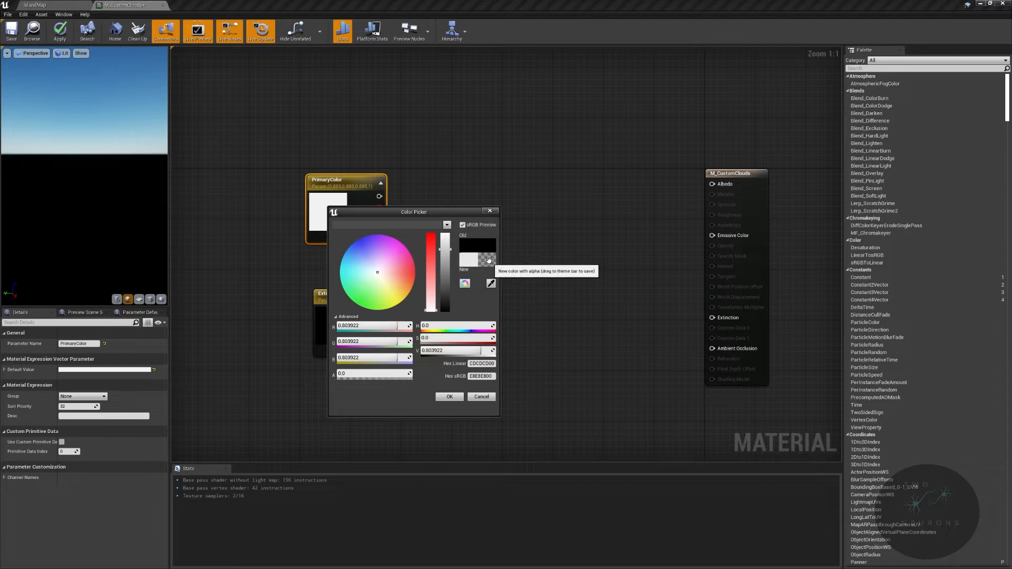
left_click(451, 396)
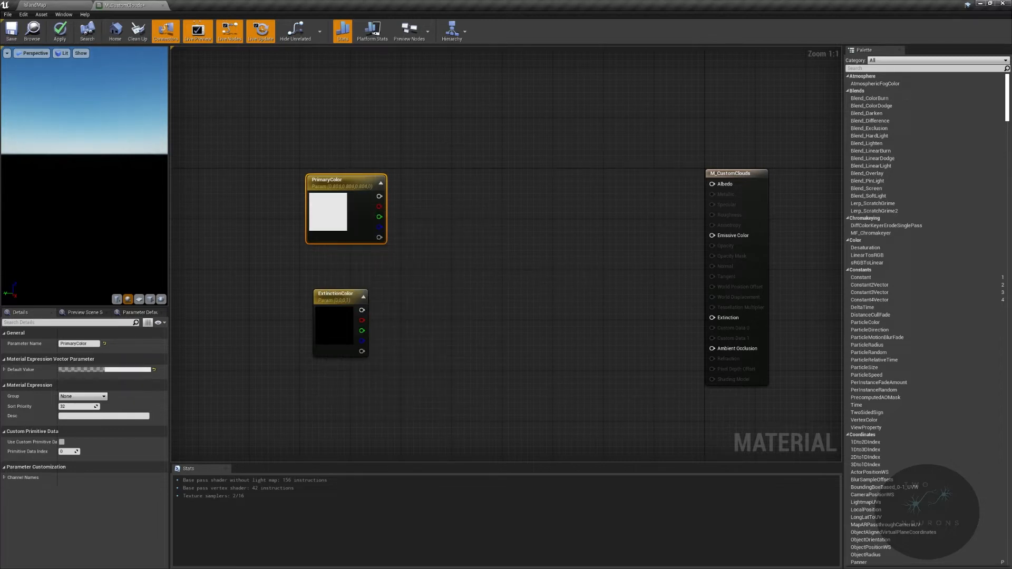
- Set the ExtinctionColor parameter's default colour to the linear hex value 61697A00
left_click(337, 321)
double_click(338, 321)
left_click_drag(381, 380, 390, 369)
left_click_drag(464, 369, 461, 360)
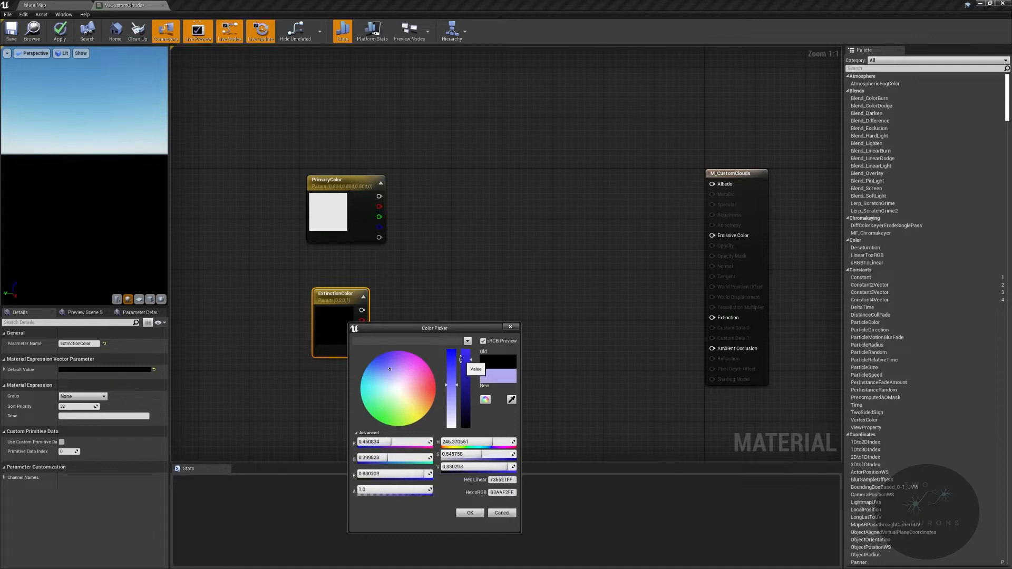
left_click_drag(385, 371, 388, 374)
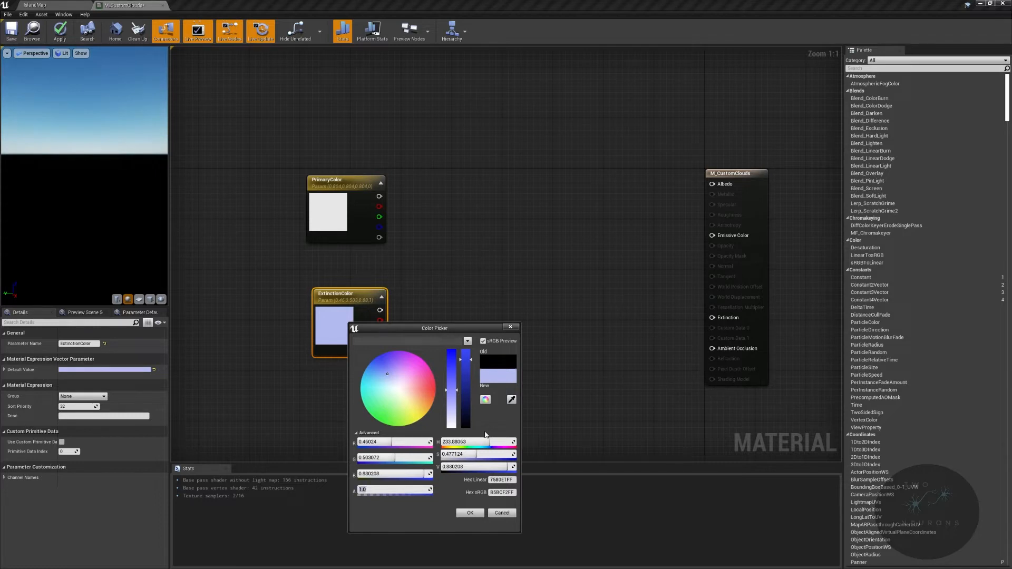
type("0")
key("Return")
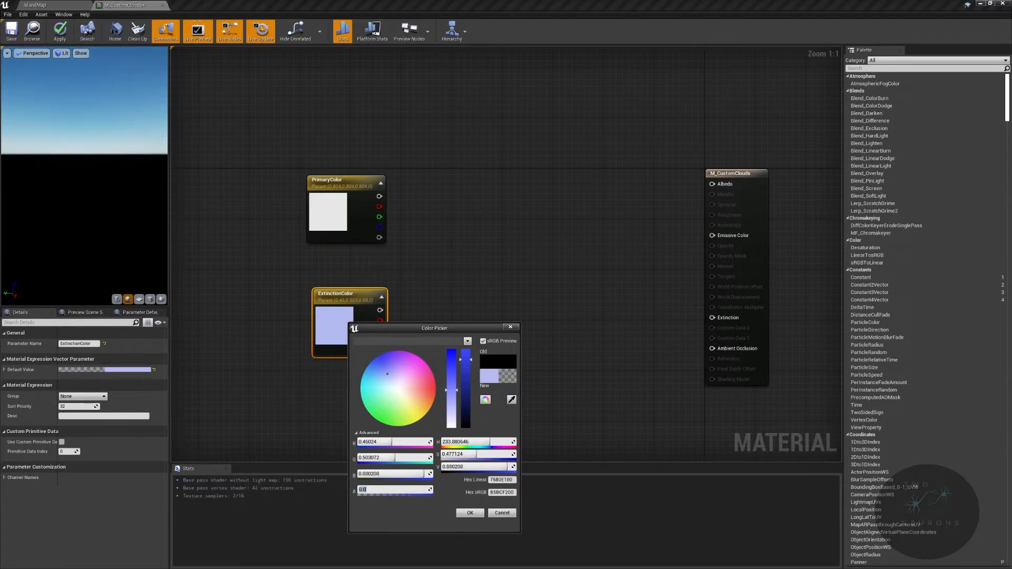
left_click(507, 479)
type("61697A00")
left_click(469, 512)
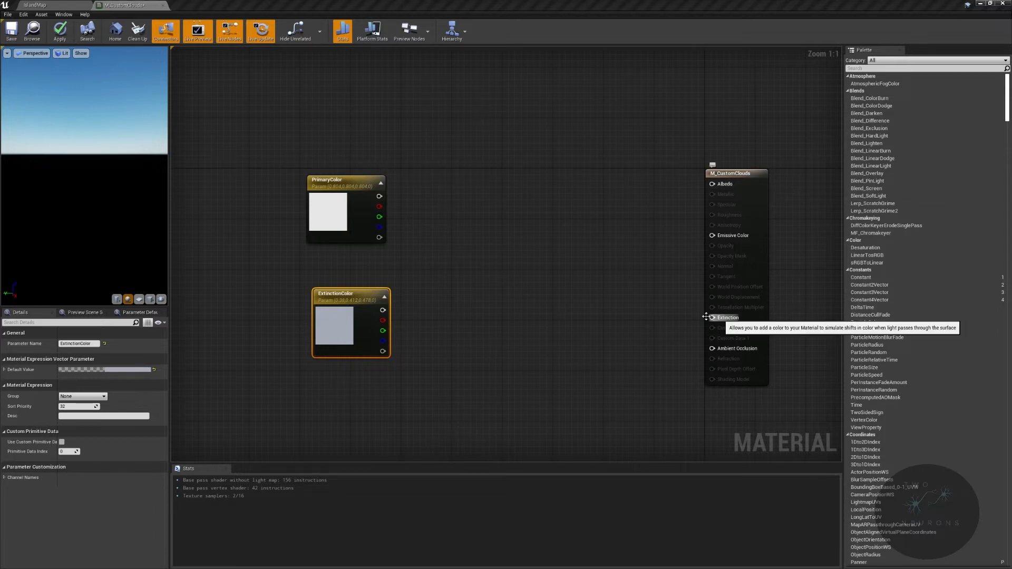
- Reposition the two colour parameters together and add a Lerp node with PrimaryColor connected to its A input
right_click_drag(469, 282, 680, 330)
left_click_drag(467, 181, 631, 386)
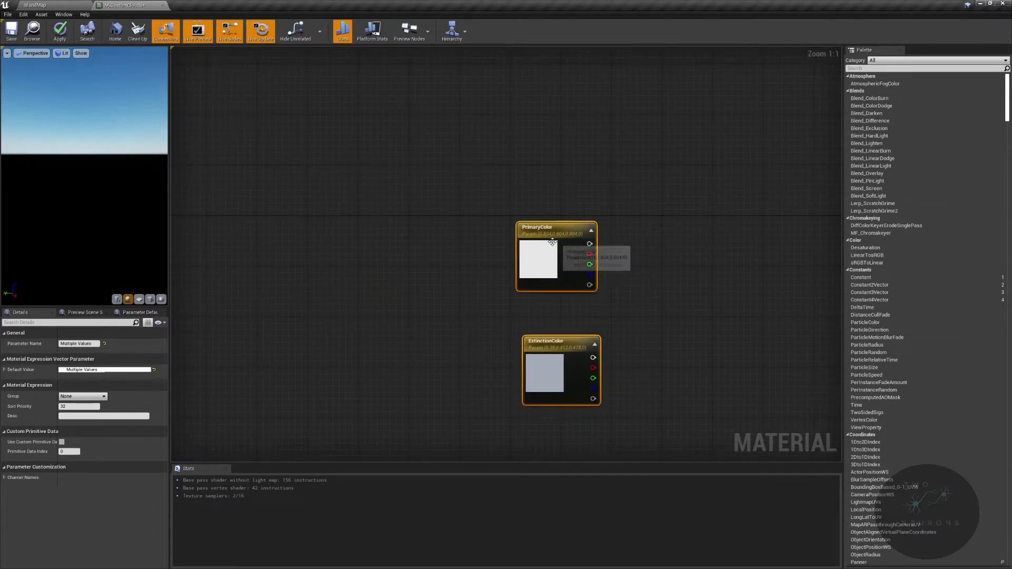
left_click_drag(548, 238, 428, 231)
right_click_drag(631, 285, 524, 272)
left_click(370, 222)
left_click_drag(363, 225, 538, 215)
type("lerp")
left_click(518, 300)
- Multiply ExtinctionColor with a new Multiply node and connect the product to the Lerp's B input
left_click_drag(366, 339, 428, 332)
type("mult")
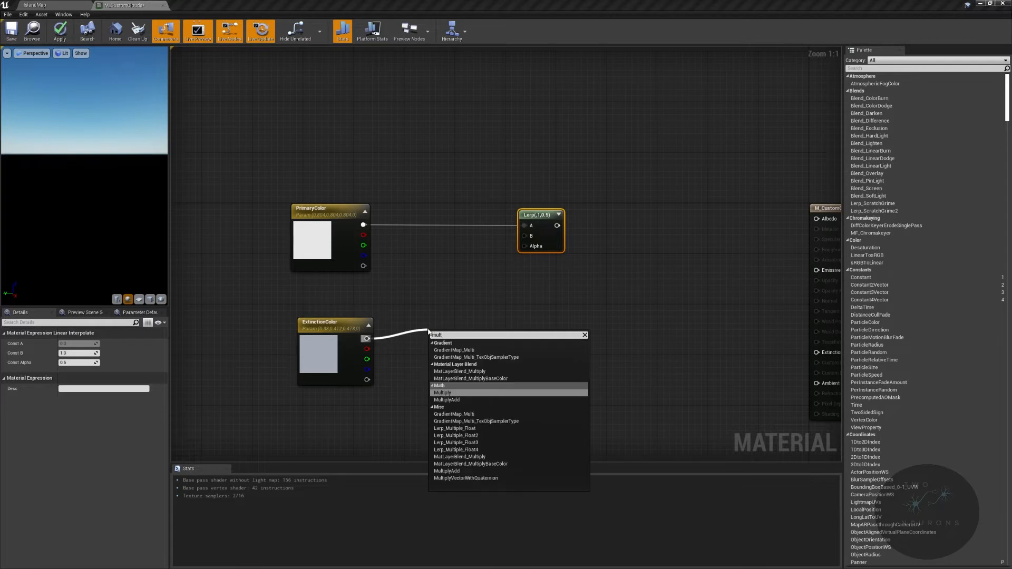
key("Return")
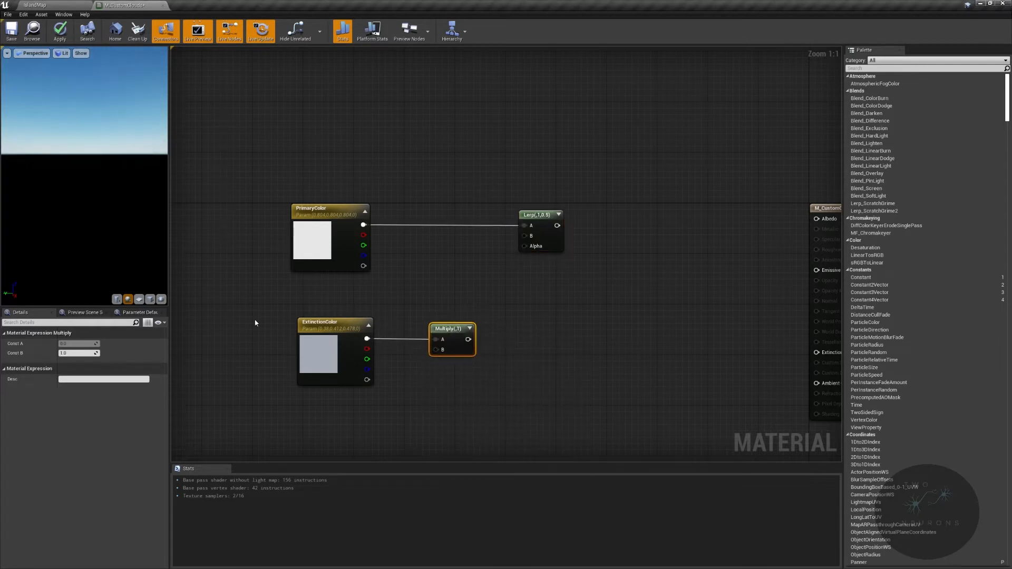
left_click_drag(468, 337, 526, 236)
- Promote the Multiply node's B input to a parameter named ExtinctionScale and place it below the Multiply node
right_click_drag(412, 287, 575, 212)
right_click(598, 278)
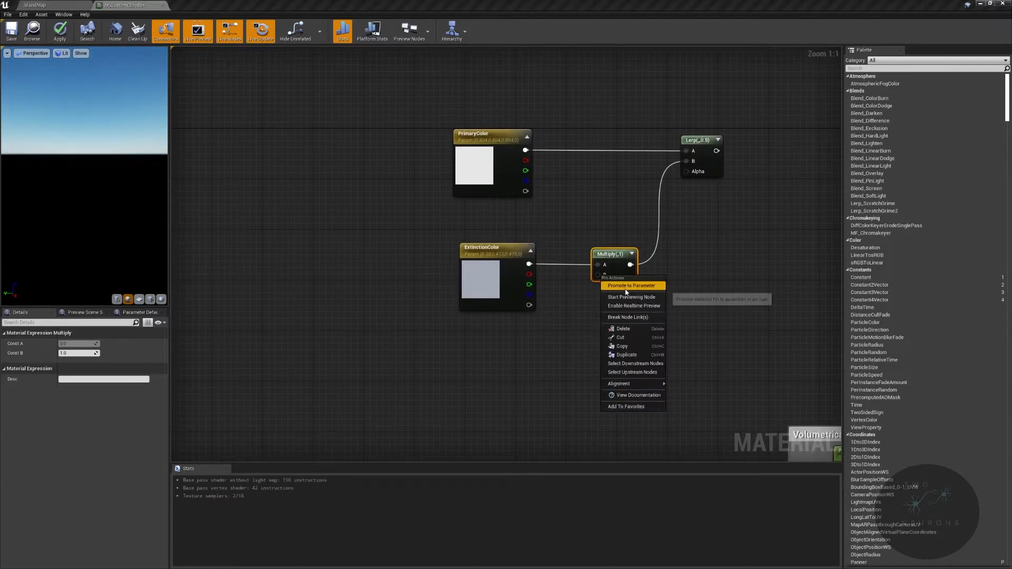
left_click(626, 291)
type("Ex")
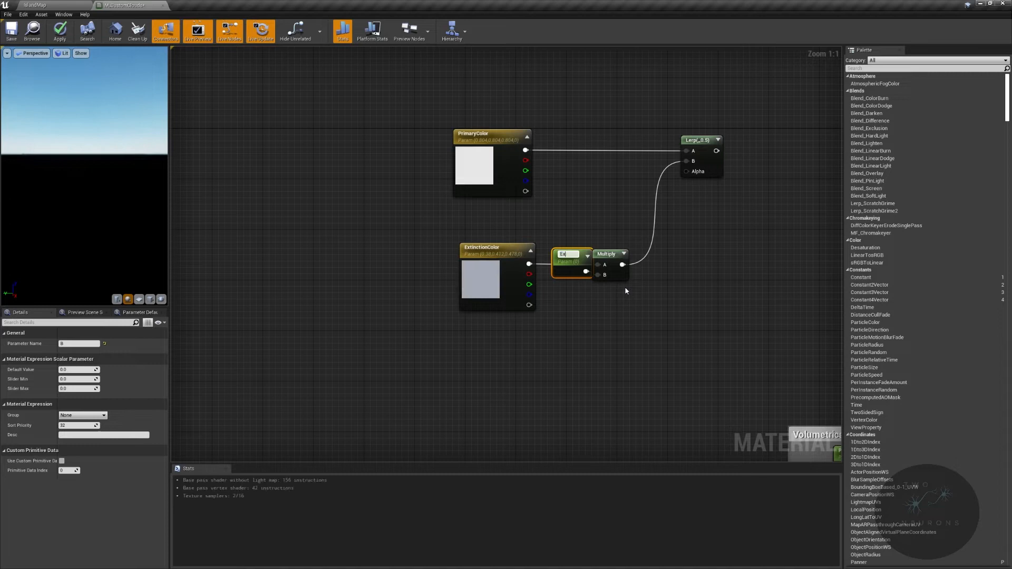
type("tinctionScale")
key("Return")
left_click_drag(558, 251, 566, 352)
right_click_drag(566, 351, 425, 300)
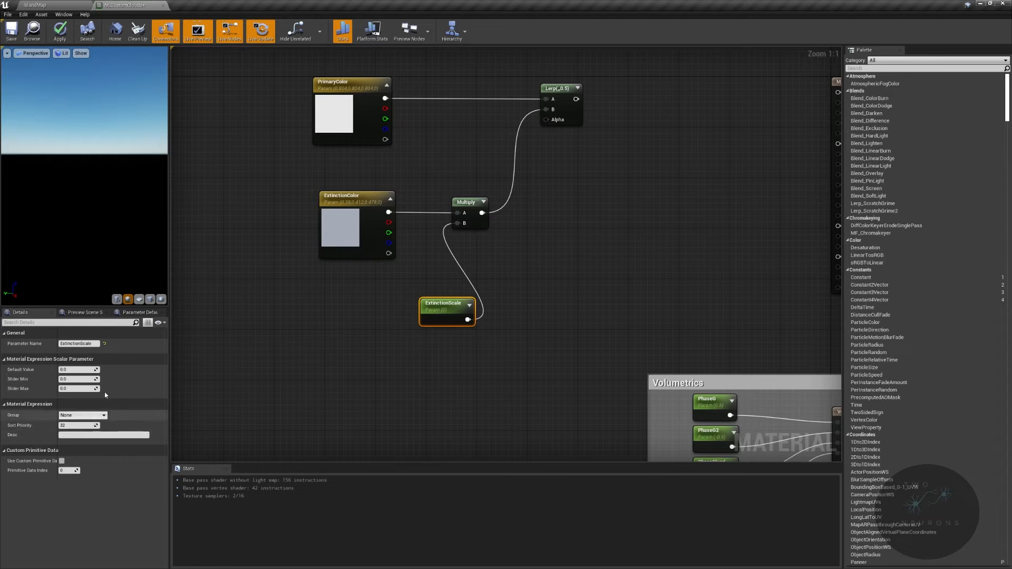
- Assign the MultiScatteringOcclusion and MultiScatteringEccentricity parameters to the Volumetrics group and check the grouping in the parameter defaults
left_click(139, 312)
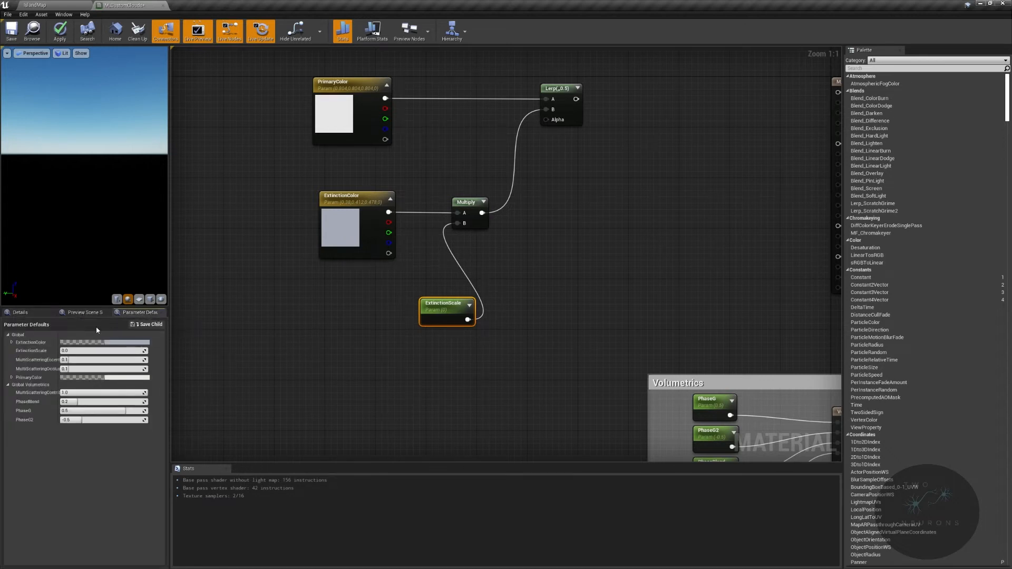
right_click_drag(690, 408, 557, 212)
left_click(574, 210)
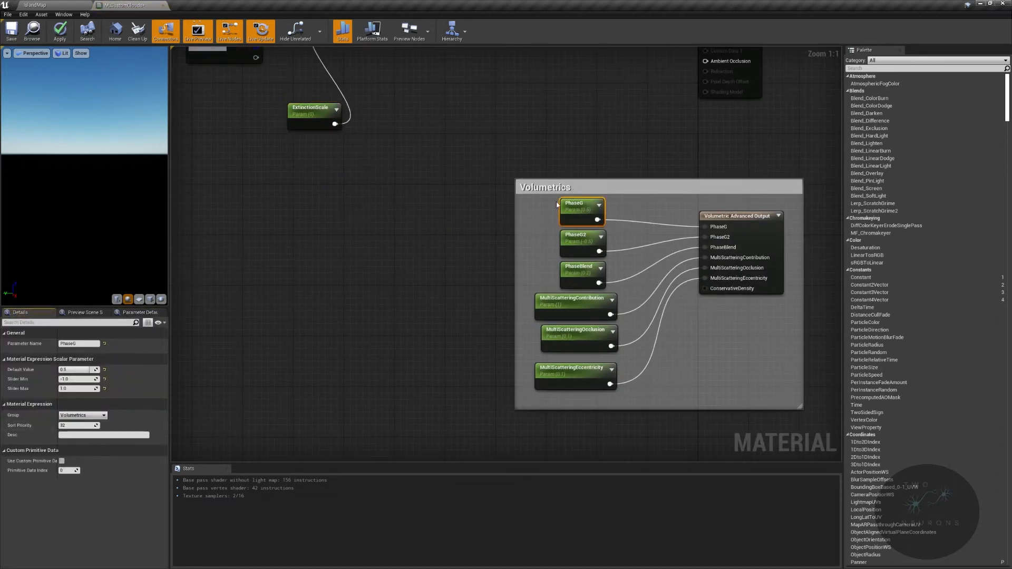
left_click(581, 242)
left_click(579, 267)
left_click(571, 311)
left_click(568, 343)
left_click(568, 380)
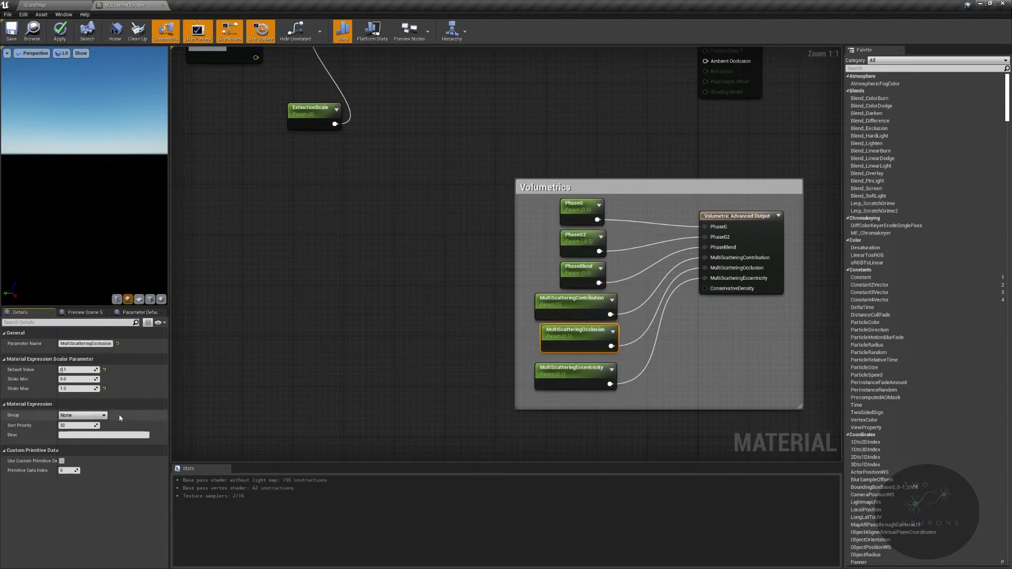
left_click(86, 416)
left_click(82, 431)
right_click_drag(390, 278, 508, 384)
left_click(76, 313)
left_click(136, 313)
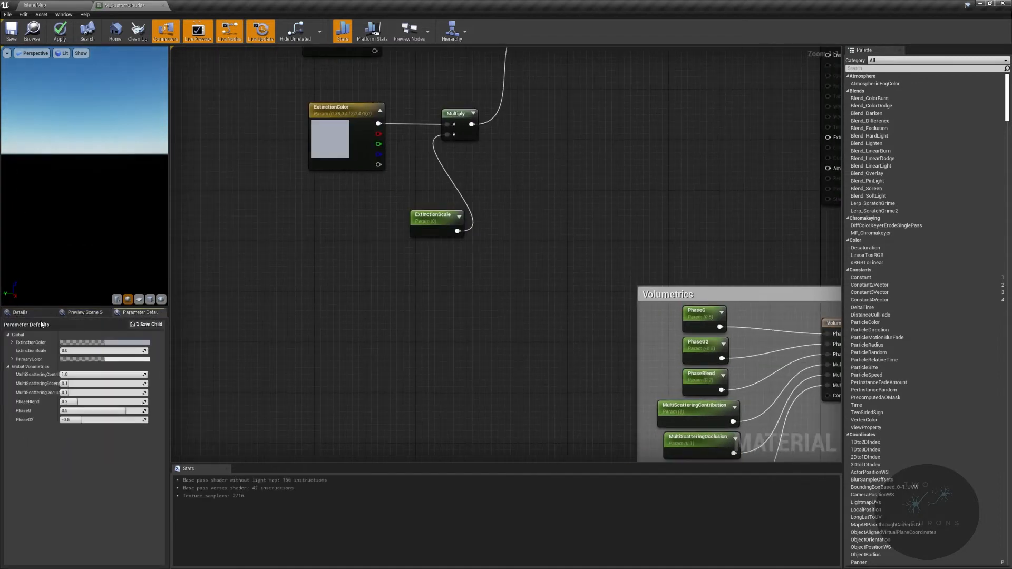
- Assign the PrimaryColor, ExtinctionColor and ExtinctionScale parameters to a new group named Color
left_click(20, 312)
right_click_drag(365, 199, 460, 361)
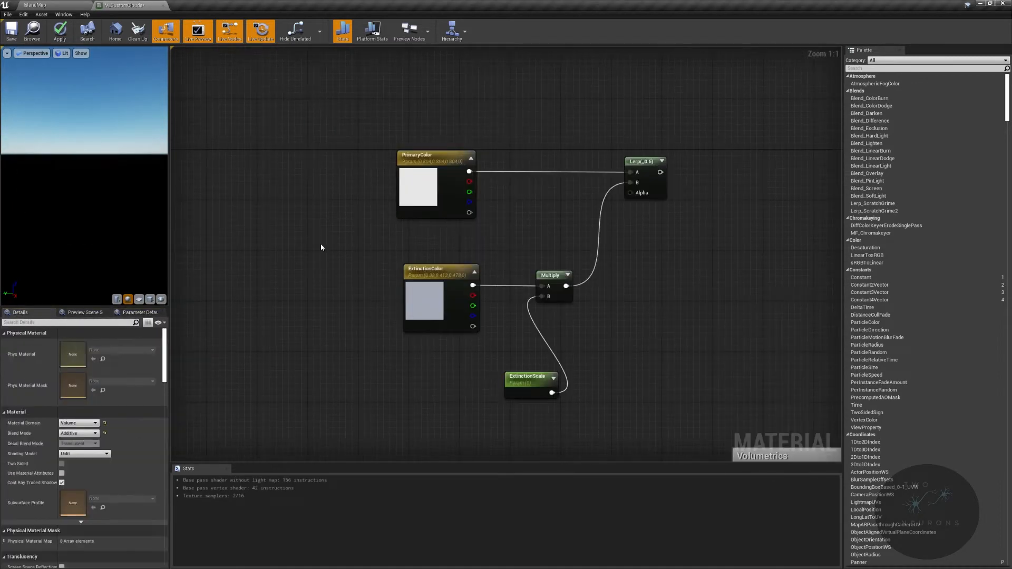
left_click(419, 198)
left_click(94, 434)
type("Color")
left_click(448, 311)
left_click(106, 435)
left_click(90, 443)
left_click(507, 387)
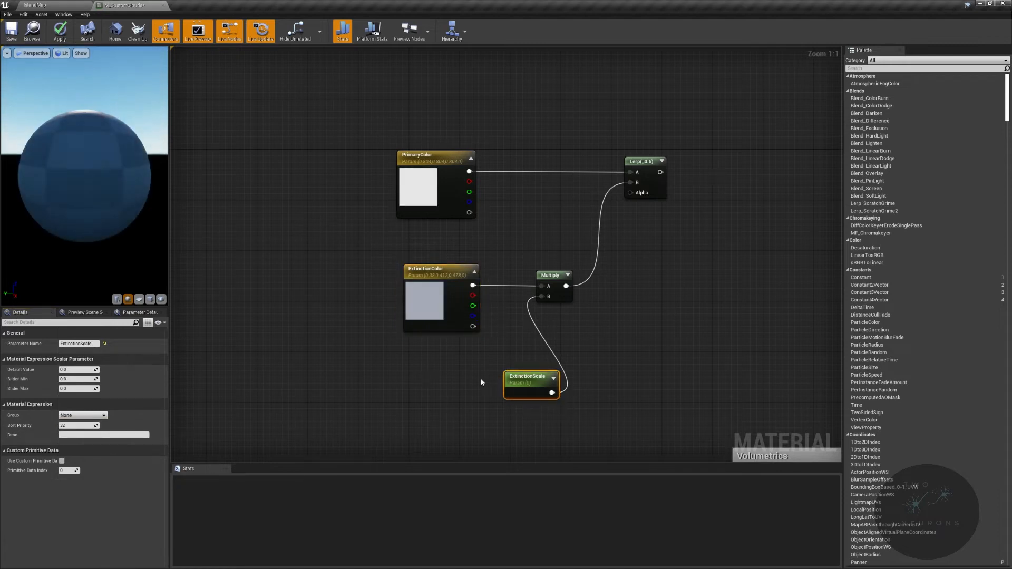
left_click(86, 415)
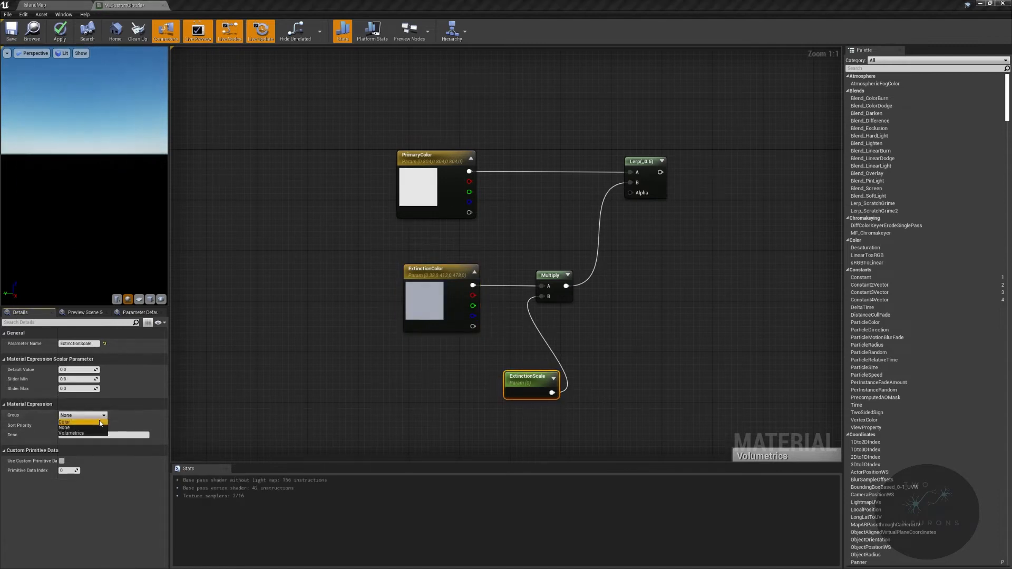
left_click(79, 424)
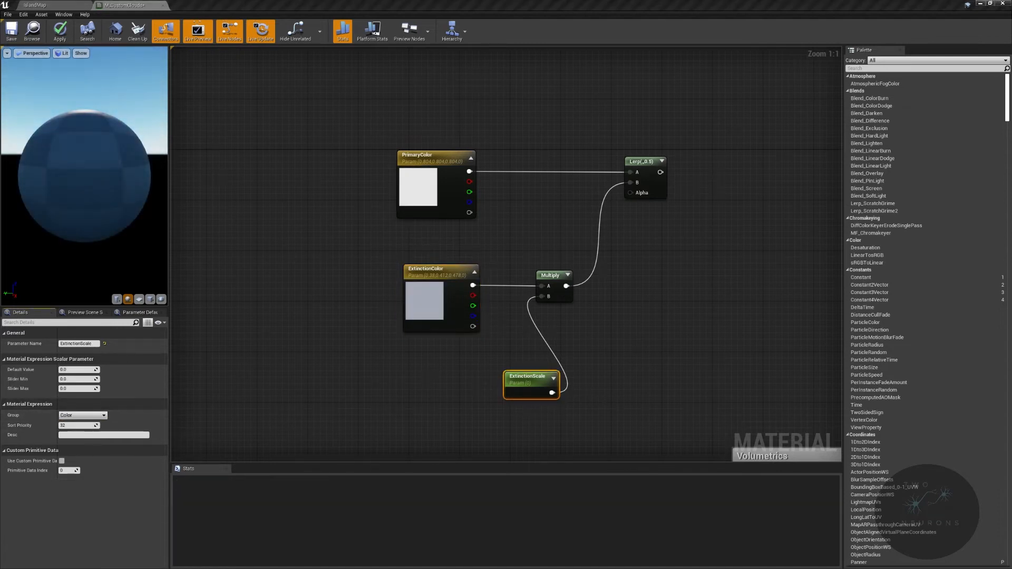
- Set ExtinctionScale's slider minimum to -1, maximum to 1 and default to 0.05, and move its node directly beneath ExtinctionColor
left_click(75, 381)
type("-1")
key("Tab")
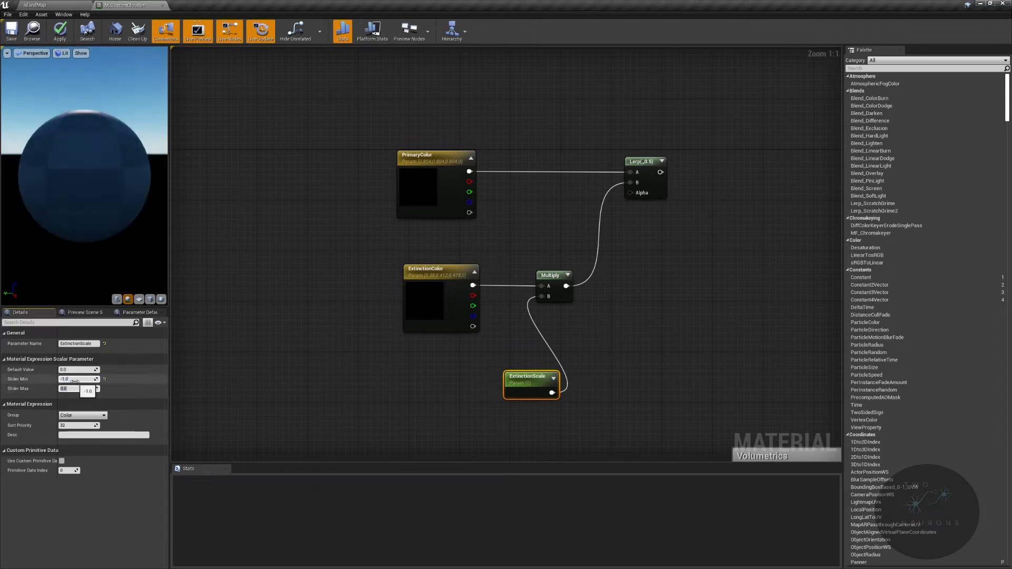
type("1")
key("Return")
left_click(75, 371)
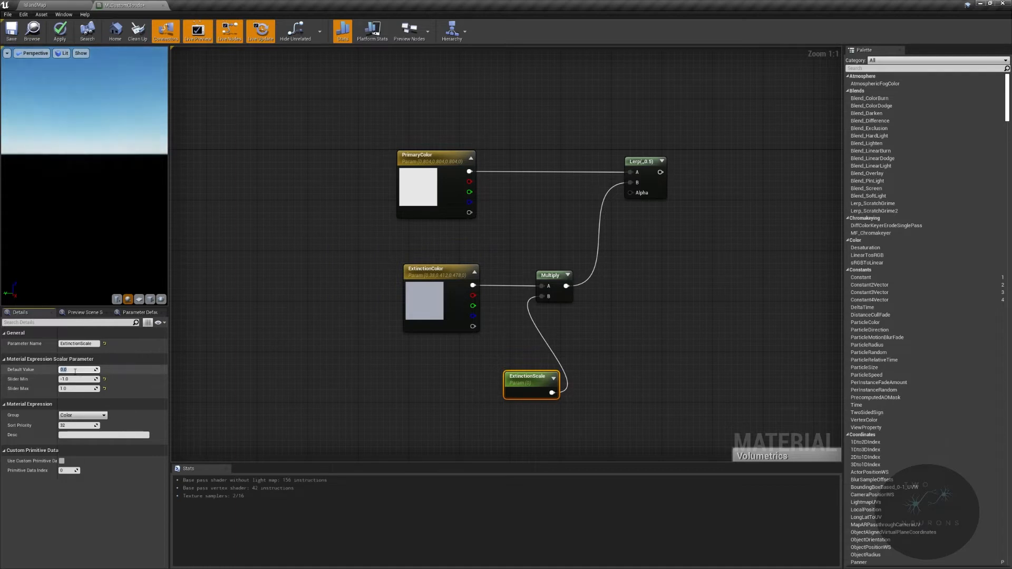
type(".05")
key("Return")
left_click_drag(548, 384, 481, 369)
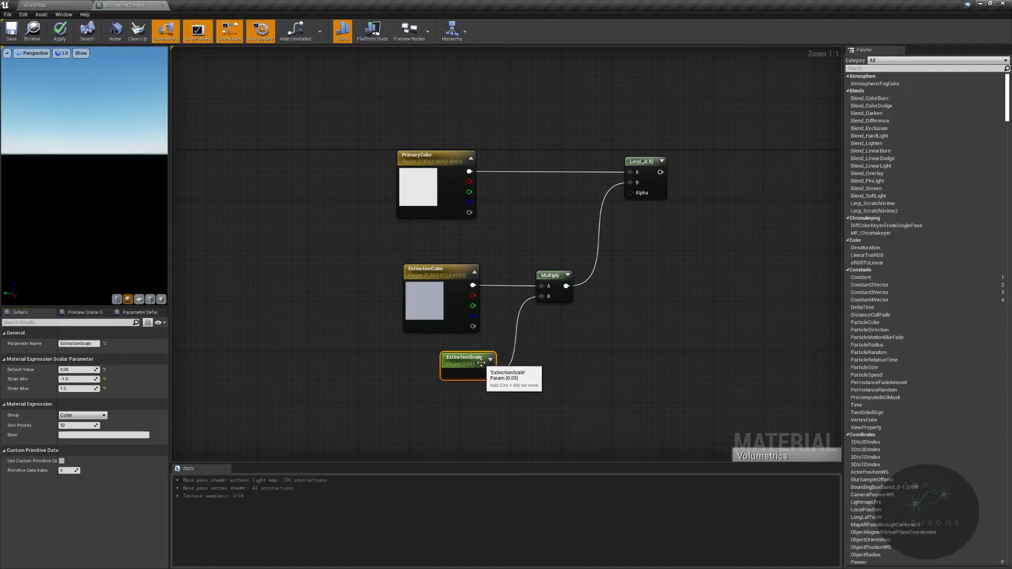
- Move the colour parameters, Multiply and Lerp nodes together up and to the left, farther from the Volumetrics comment
left_click(346, 98)
scroll(485, 190, "down", 3)
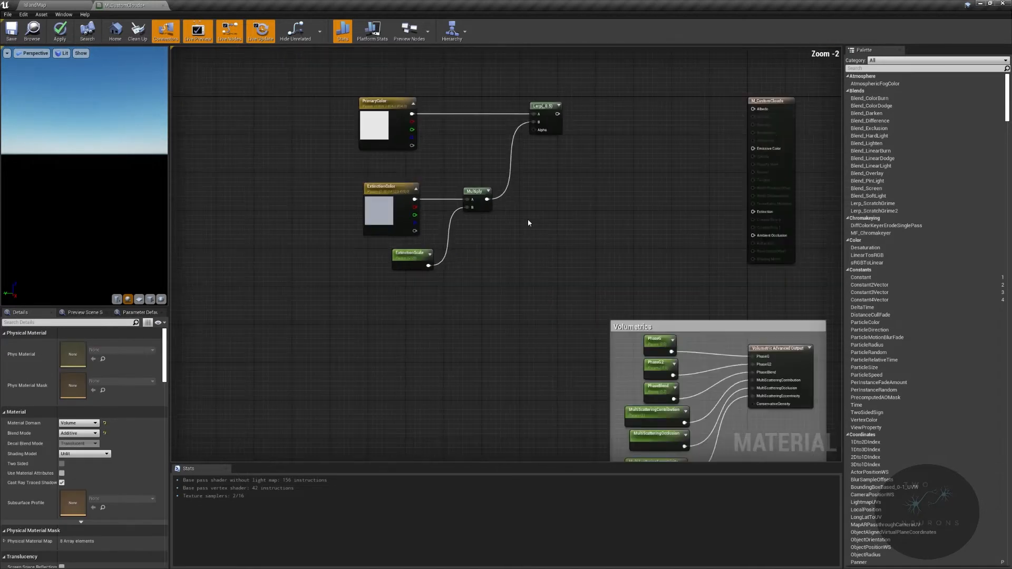
right_click_drag(528, 221, 578, 334)
left_click_drag(431, 293, 609, 407)
left_click_drag(591, 238, 532, 139)
right_click_drag(484, 328, 571, 348)
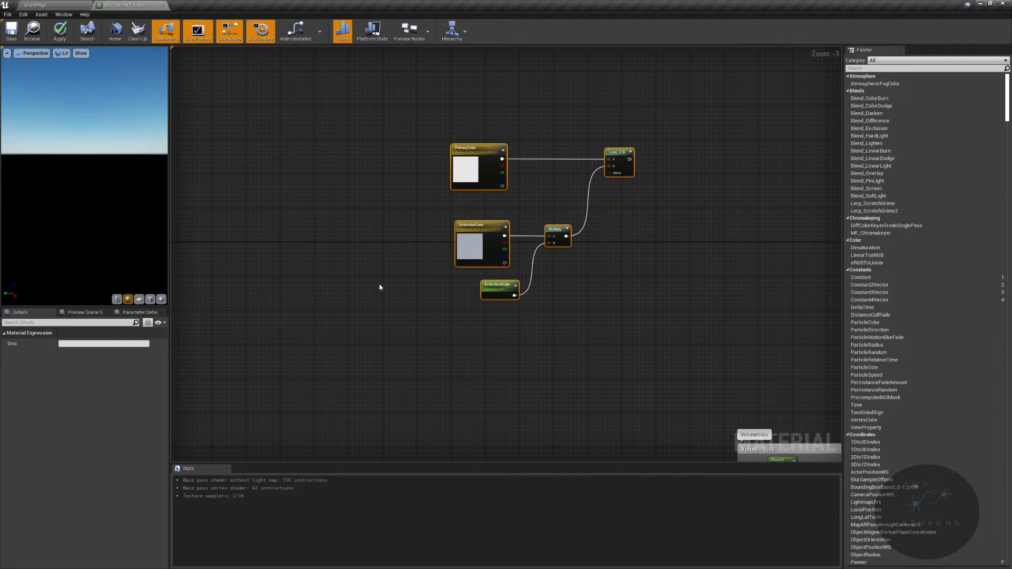
- Add a Cloud Sample Attributes node below ExtinctionScale and connect its NormAltitudeInLayer output to the Lerp's Alpha input
scroll(489, 372, "up", 3)
right_click(478, 342)
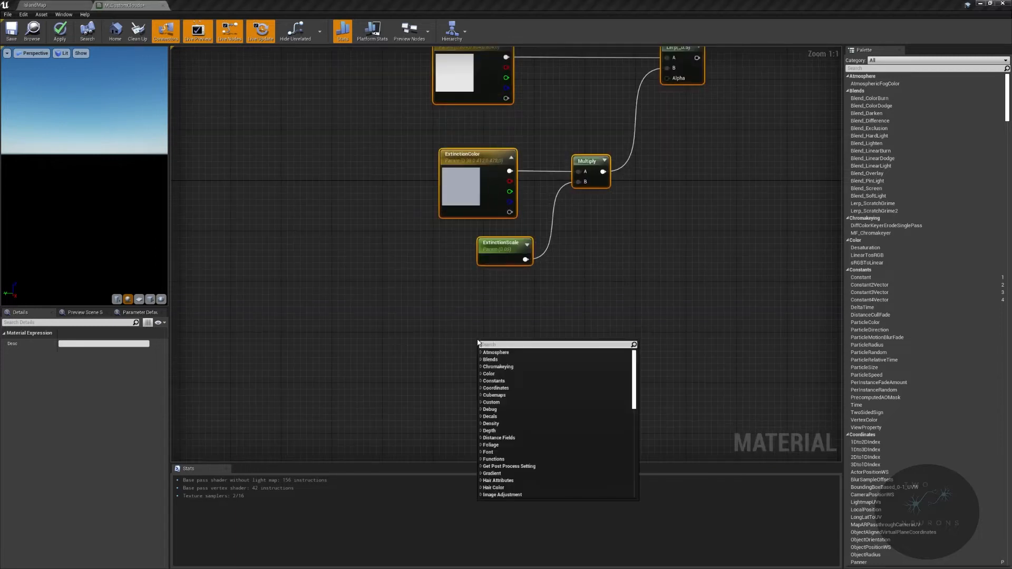
type("cloud sampl")
key("Return")
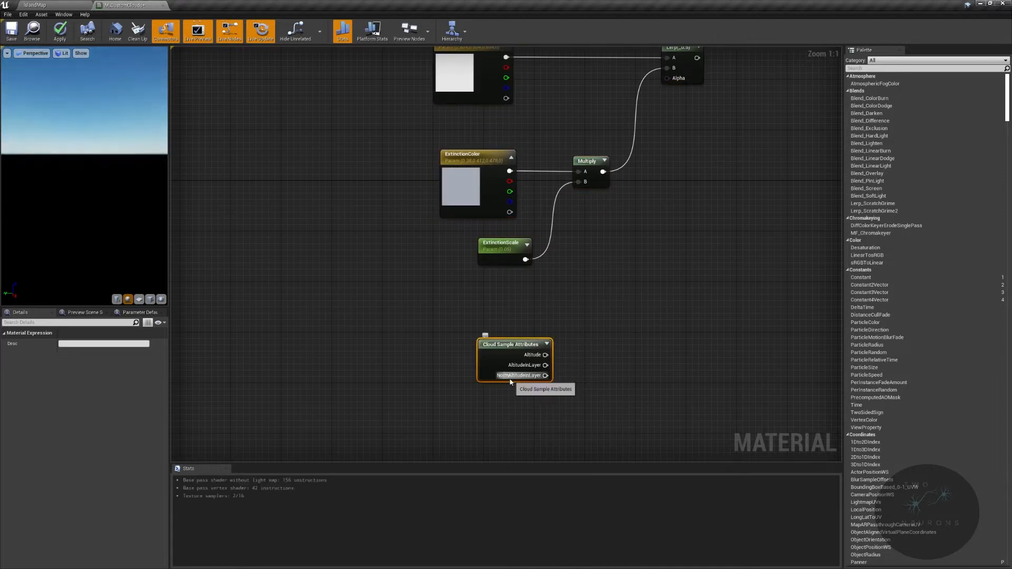
left_click_drag(519, 350, 668, 77)
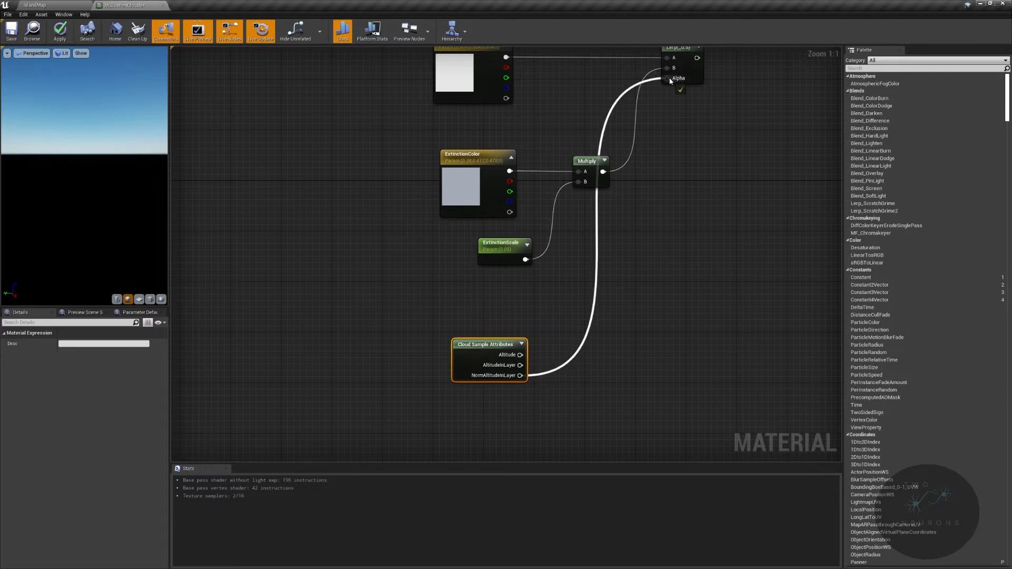
- Add a reroute point to the Lerp's Alpha wire and place it just to the right of the Cloud Sample Attributes node
double_click(624, 93)
left_click_drag(623, 92, 595, 380)
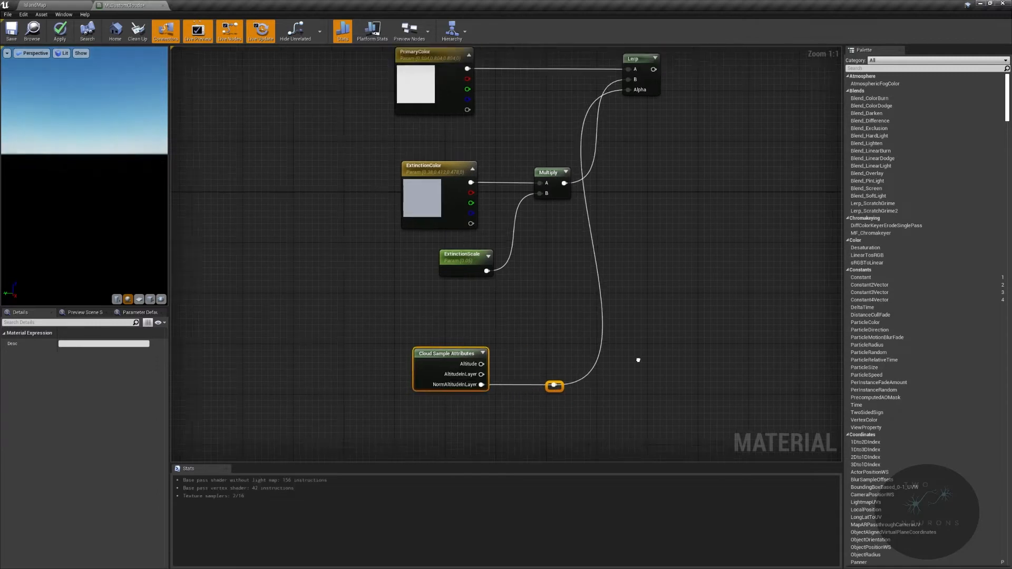
right_click_drag(637, 360, 659, 405)
- Shift the PrimaryColor, ExtinctionColor, ExtinctionScale and Multiply nodes together to the left, farther from the Lerp
left_click_drag(377, 66, 562, 315)
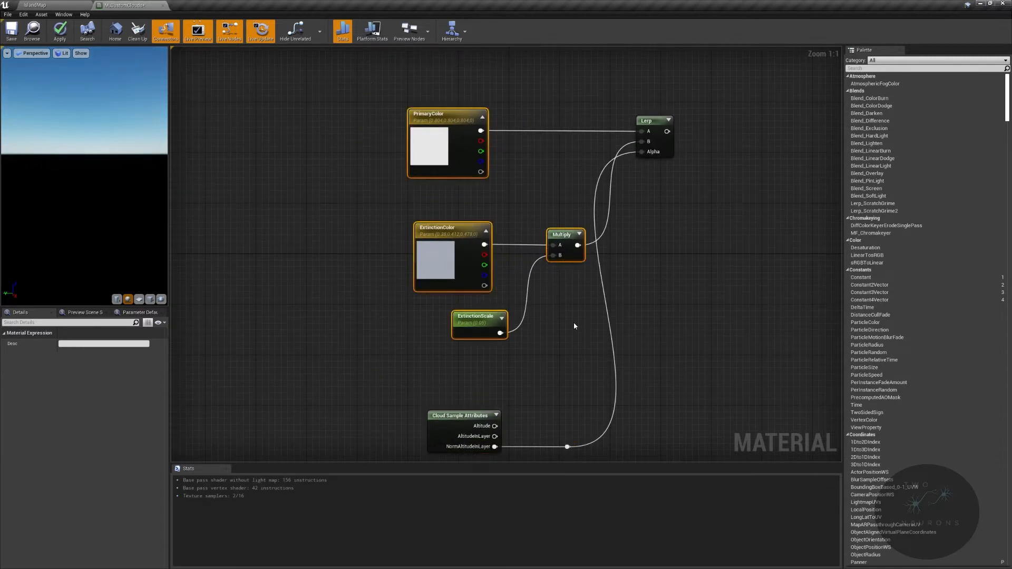
key("Left")
key("Left")
key("Left")
key("Left")
key("Left")
key("Left")
key("Left")
key("Left")
key("Left")
key("Left")
key("Right")
- Wrap the Cloud Sample Attributes node and its reroute point in a comment titled "Gradient based on altitude"
right_click_drag(613, 349, 578, 250)
left_click_drag(314, 309, 596, 377)
key("c")
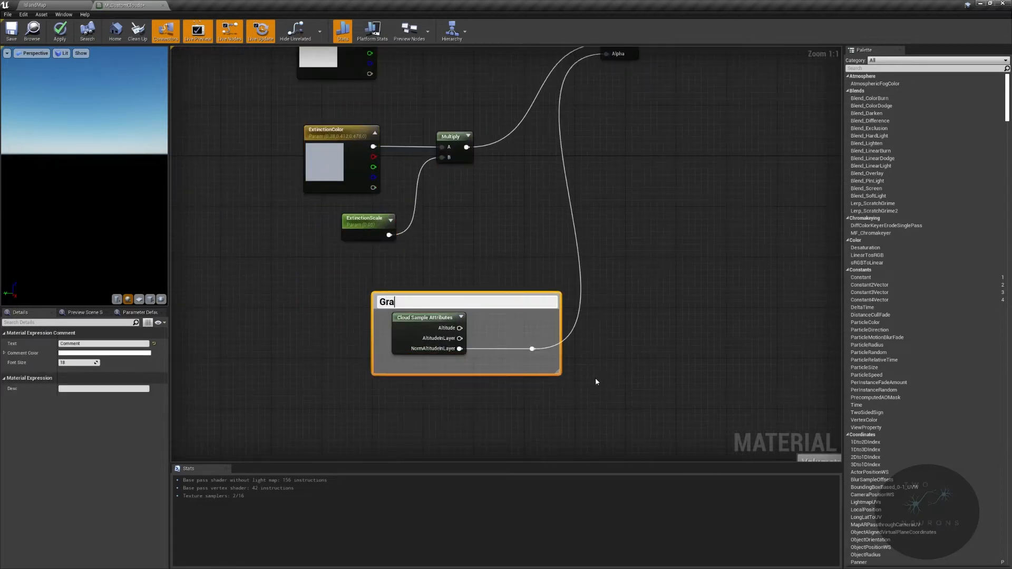
type("Gradient based on altitude")
key("BackSpace")
key("BackSpace")
key("BackSpace")
type("ude")
key("Return")
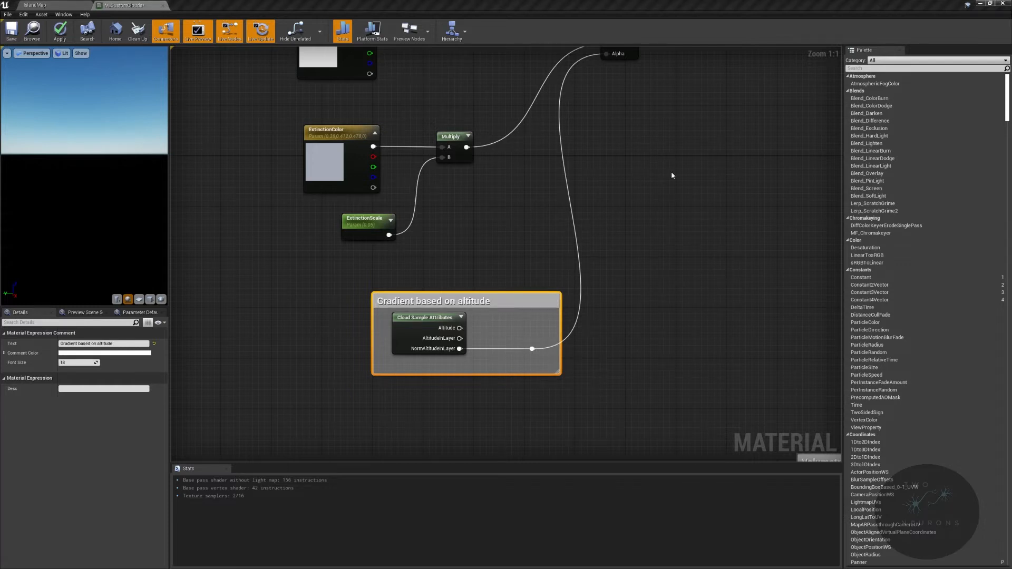
- Add a Multiply node after the Lerp, with the Lerp's output as A and the rerouted NormAltitudeInLayer signal as B
right_click_drag(671, 175, 614, 345)
left_click_drag(574, 203, 660, 191)
type("mu")
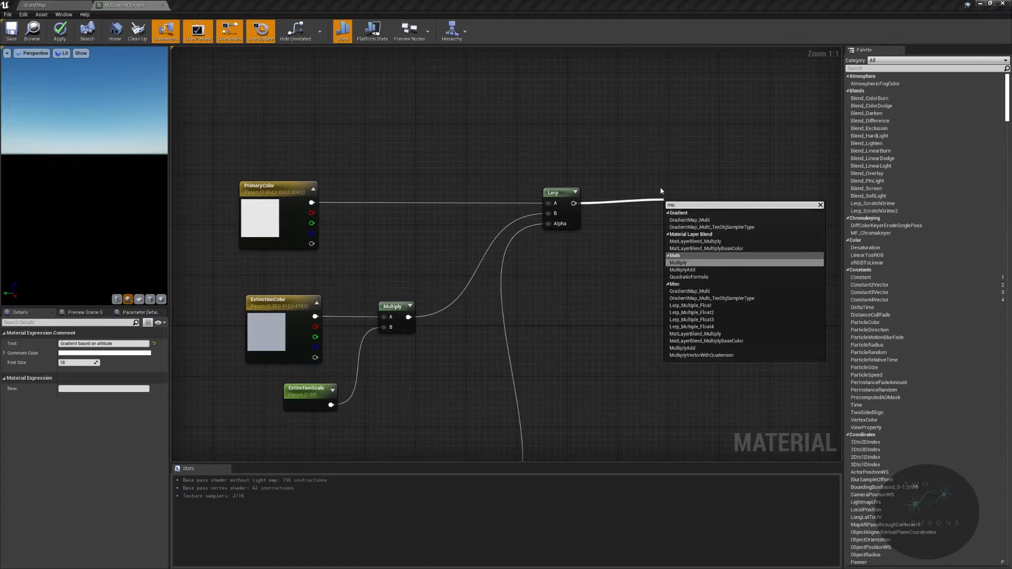
key("Return")
right_click_drag(499, 453, 536, 315)
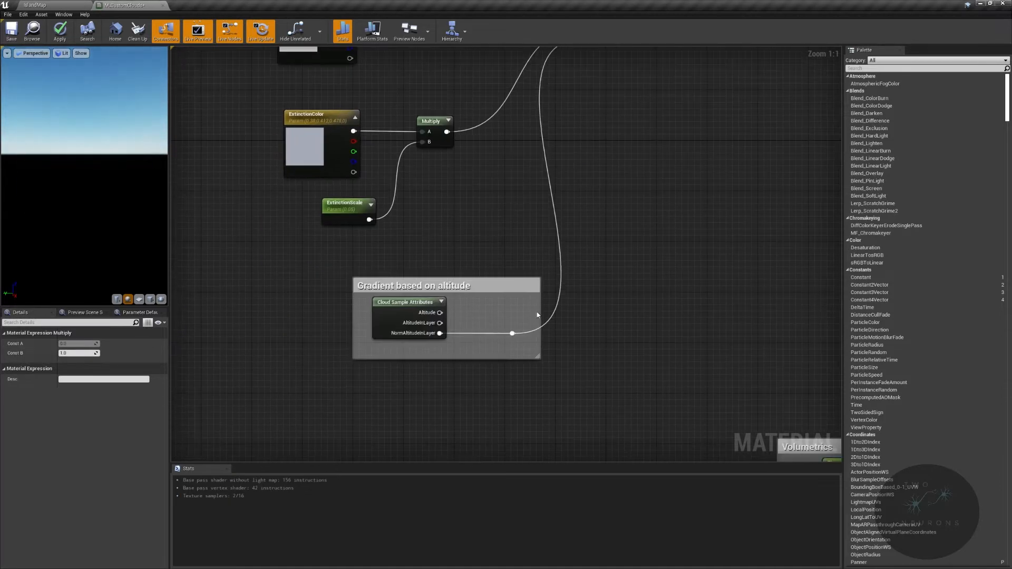
left_click_drag(514, 334, 716, 347)
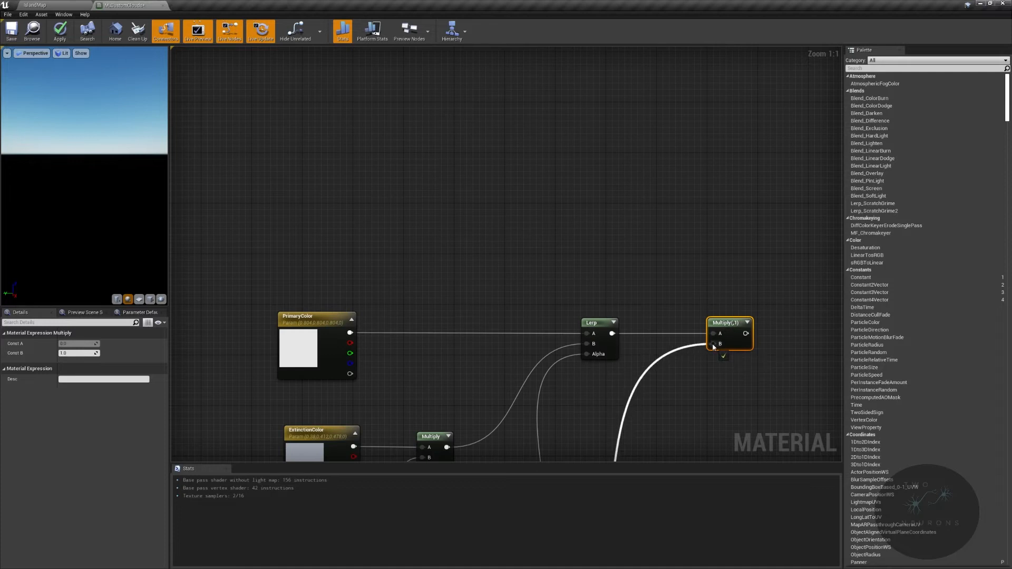
- Add a reroute point to the new Multiply's B wire and place it level with the first reroute, right of the gradient comment
right_click_drag(652, 368, 627, 186)
double_click(636, 170)
left_click_drag(636, 169, 642, 300)
left_click_drag(259, 260, 712, 295)
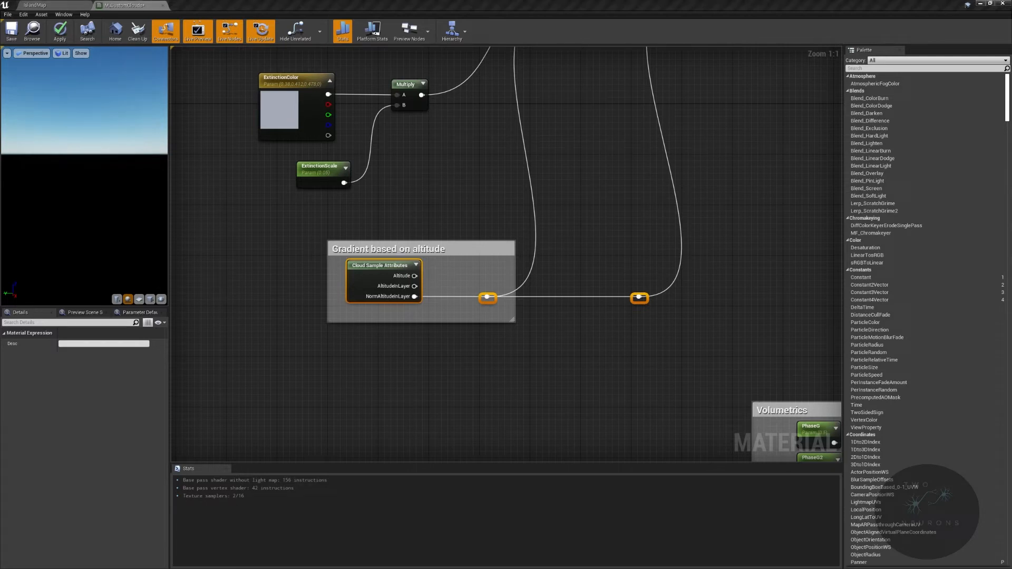
- Group all the colour, Lerp, Multiply and gradient nodes in a comment titled "Base Color"
right_click_drag(564, 207, 542, 417)
right_click_drag(613, 211, 525, 169)
scroll(524, 170, "down", 2)
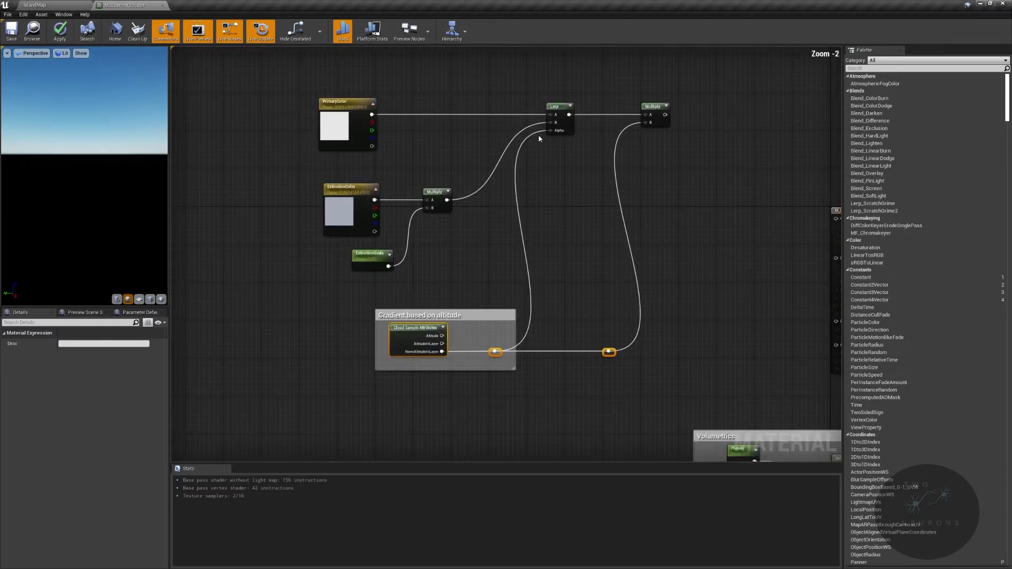
left_click_drag(280, 64, 693, 384)
key("c")
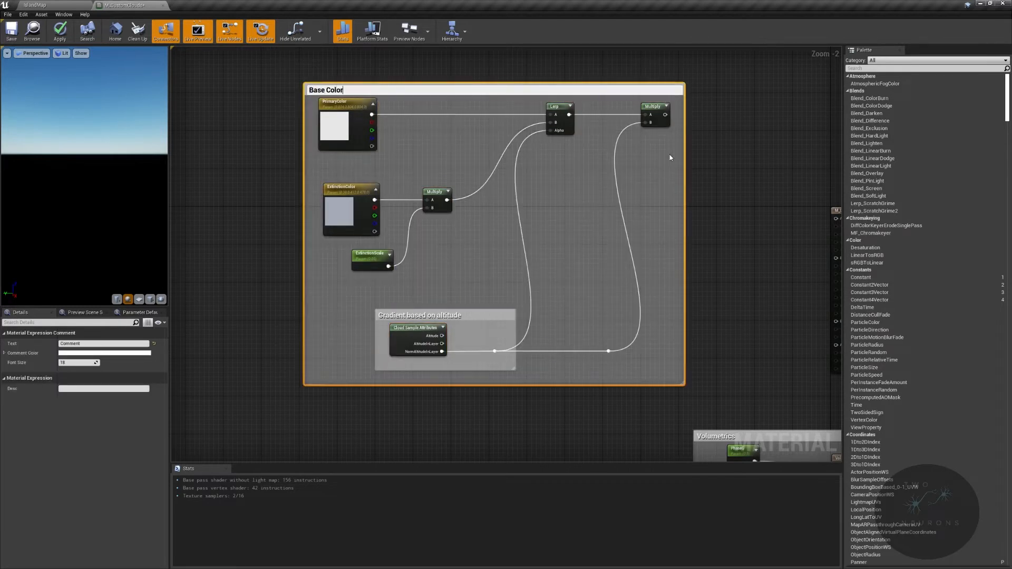
key("Return")
- Enlarge the Base Color comment by extending its upper edge upward and its left edge outward
left_click_drag(606, 83, 608, 30)
left_click_drag(349, 238, 285, 237)
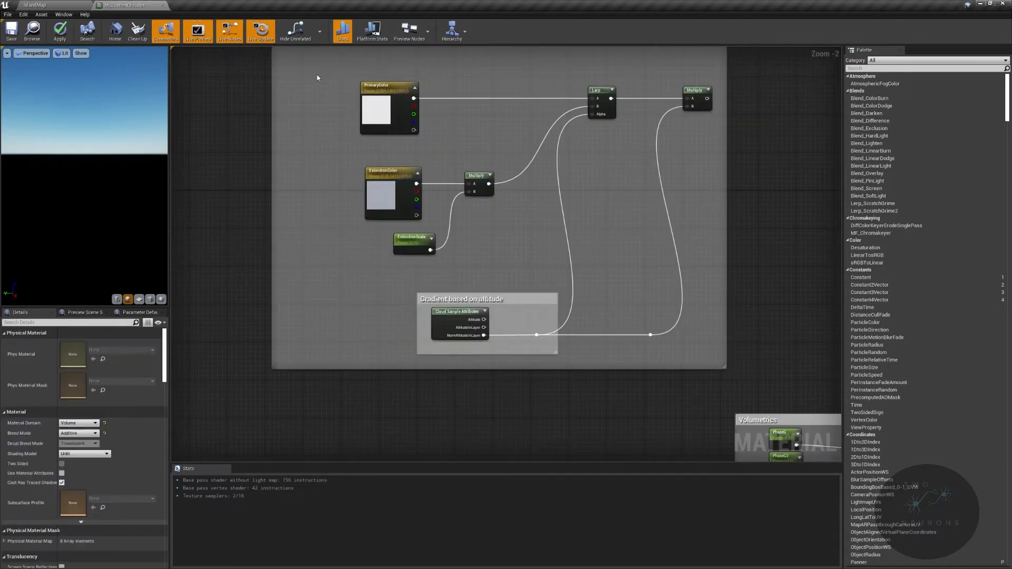
left_click_drag(317, 74, 562, 358)
- Shift the "Gradient based on altitude" comment left beneath the colour nodes and move its first reroute point right, outside the comment
left_click_drag(410, 285, 521, 344)
key("Left")
key("Left")
key("Left")
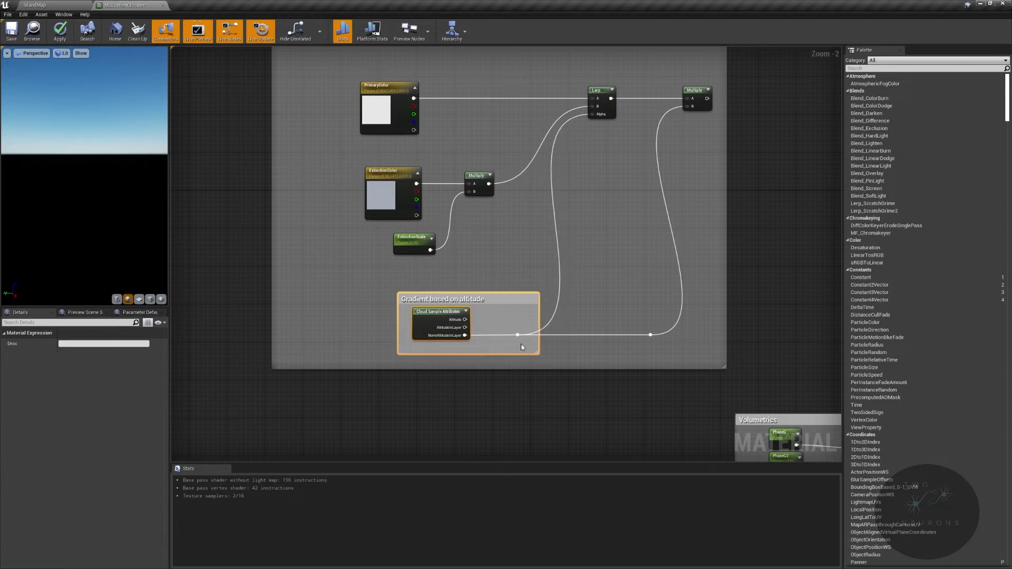
key("Left")
key("Left")
key("Left")
key("Left")
key("Left")
key("Left")
key("Left")
left_click(521, 343)
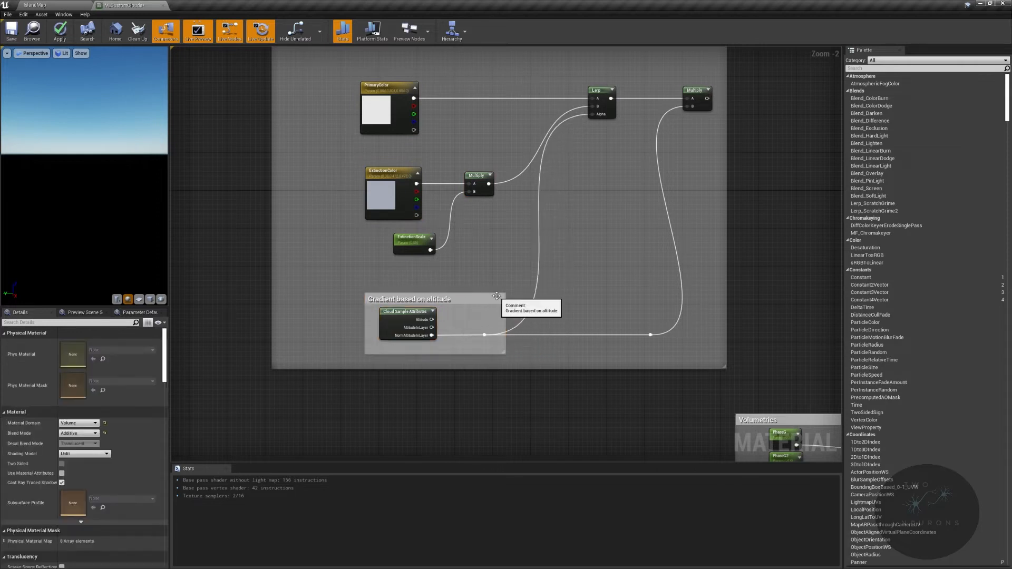
left_click_drag(471, 312, 499, 344)
key("Right")
key("Right")
key("Right")
key("Right")
key("Right")
key("Right")
key("Right")
key("Right")
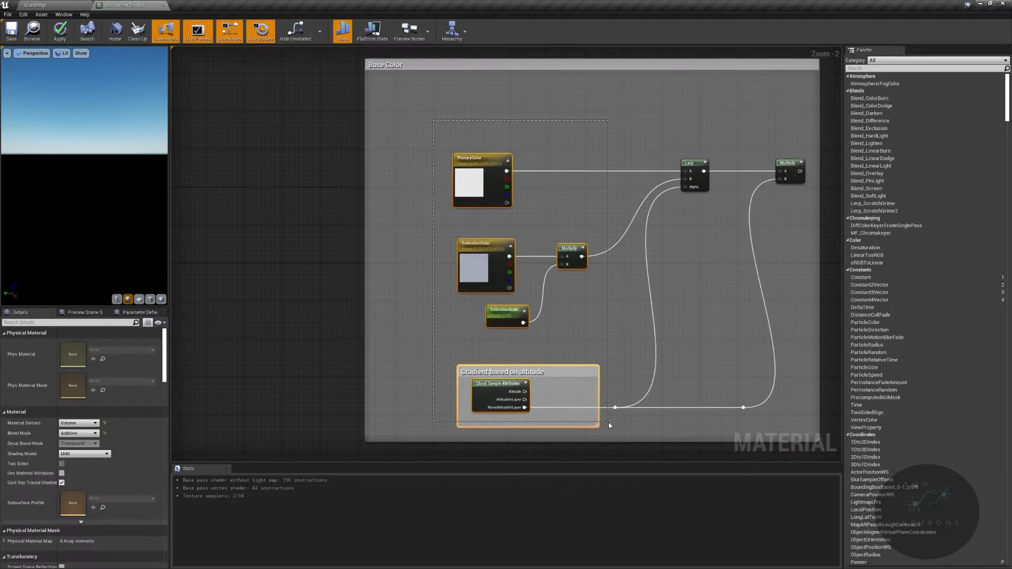
- Wrap the colour parameters, their Multiply and the gradient group in a comment titled "cloud go from primary to fade as gradient goes down"
key("c")
type("cloud go from primary to fade as")
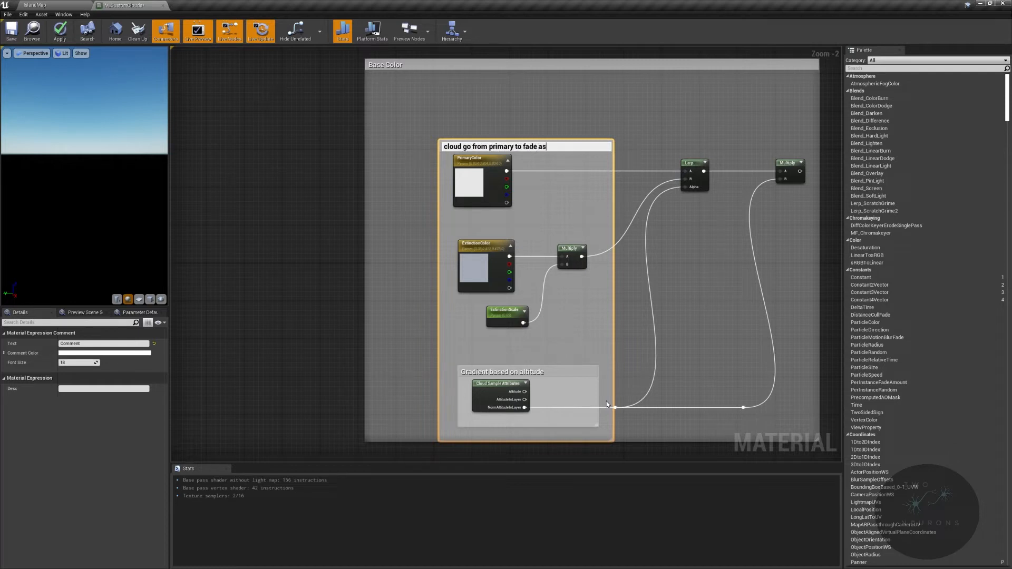
type("down")
key("Return")
- Extend the Base Color comment's bottom edge downward and lower its top edge closer to the nested comment
right_click_drag(606, 401, 546, 286)
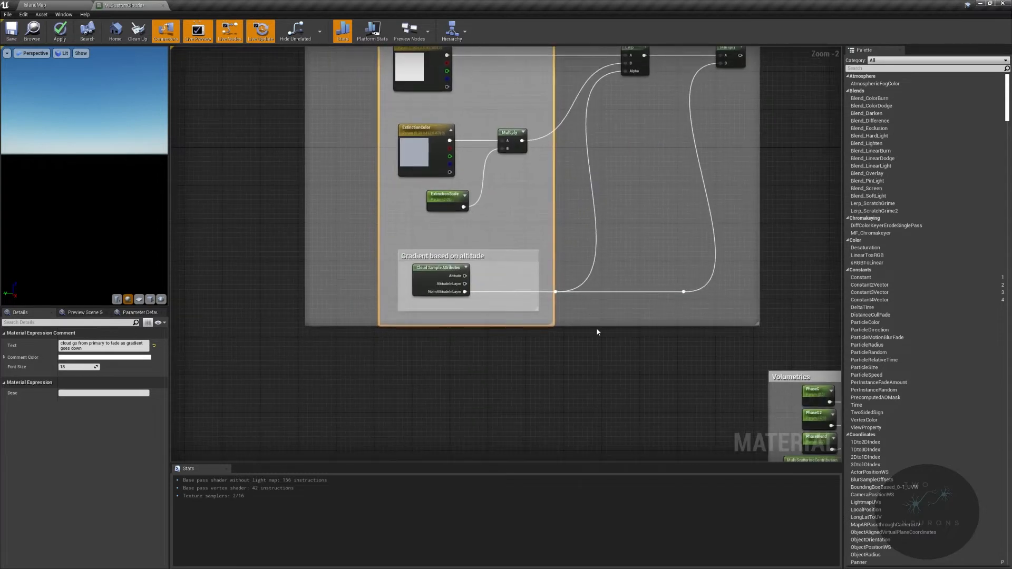
left_click_drag(600, 325, 596, 348)
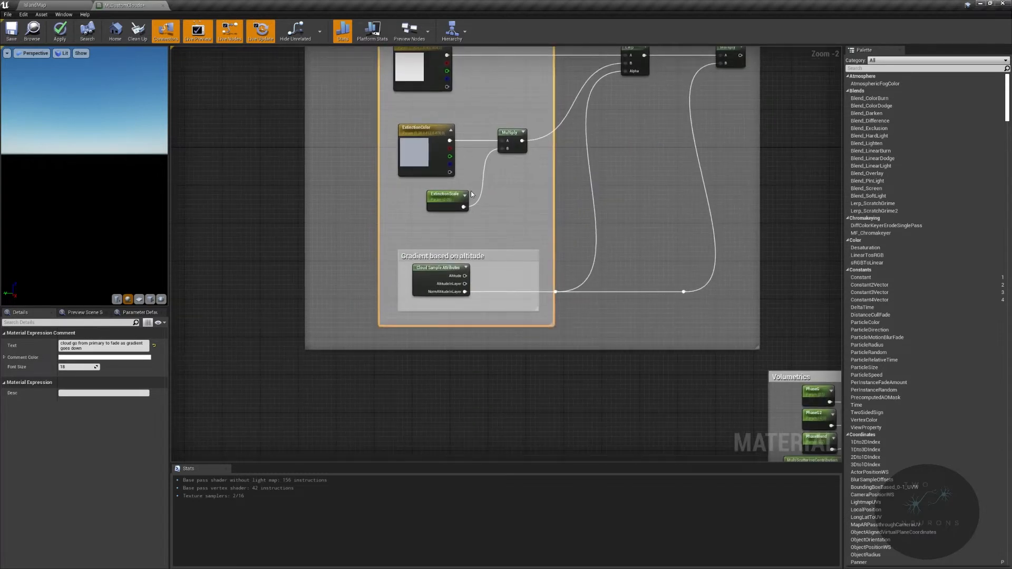
right_click_drag(421, 124, 426, 234)
right_click_drag(543, 110, 529, 157)
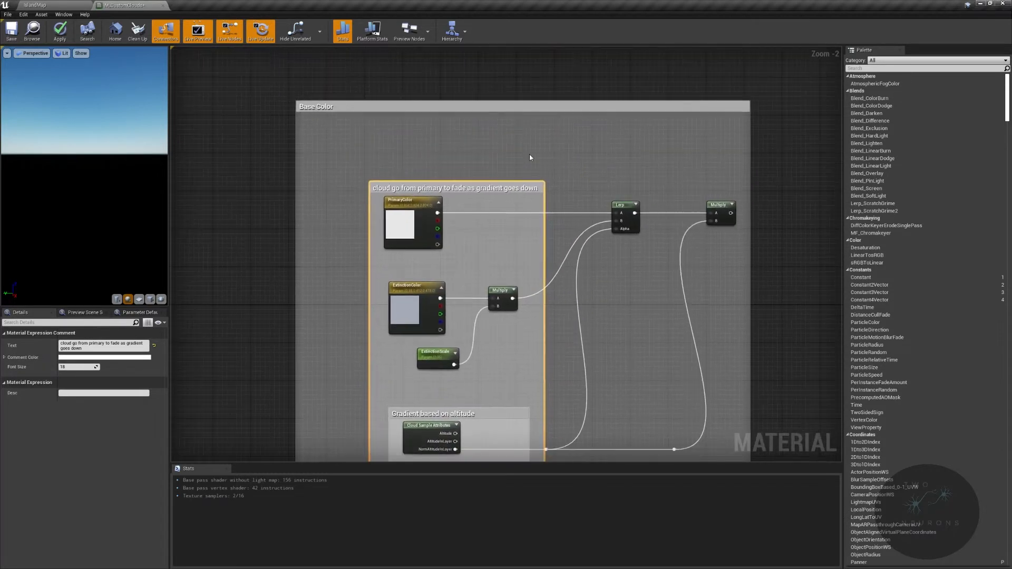
left_click_drag(558, 107, 558, 160)
left_click(558, 160)
right_click_drag(584, 185, 337, 75)
right_click_drag(529, 158, 626, 210)
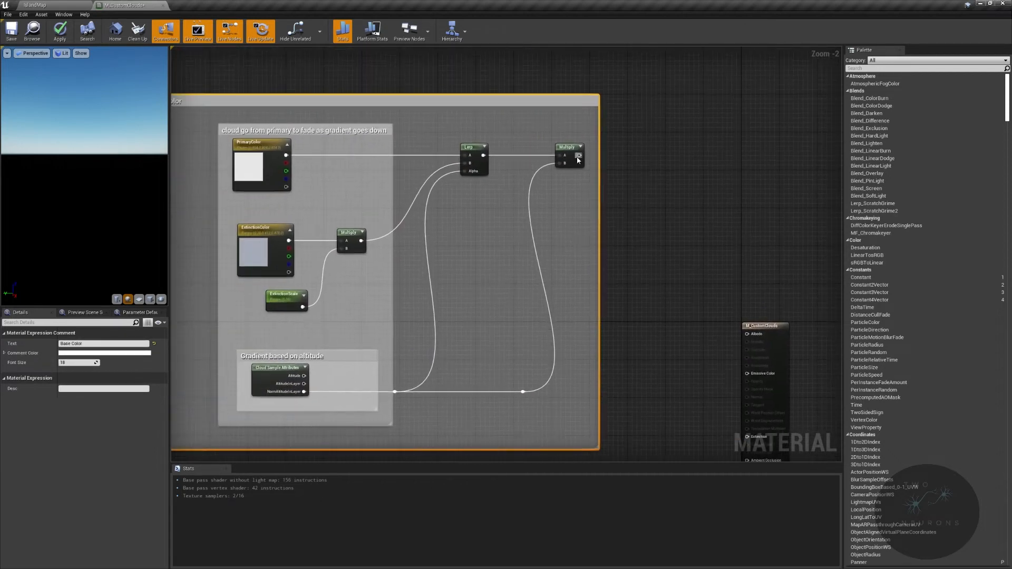
- Connect the final Multiply's output to Albedo and move the M_CustomClouds output node up and farther right
left_click_drag(578, 156, 752, 338)
right_click_drag(752, 339, 874, 284)
left_click_drag(639, 49, 569, 216)
right_click_drag(569, 216, 540, 135)
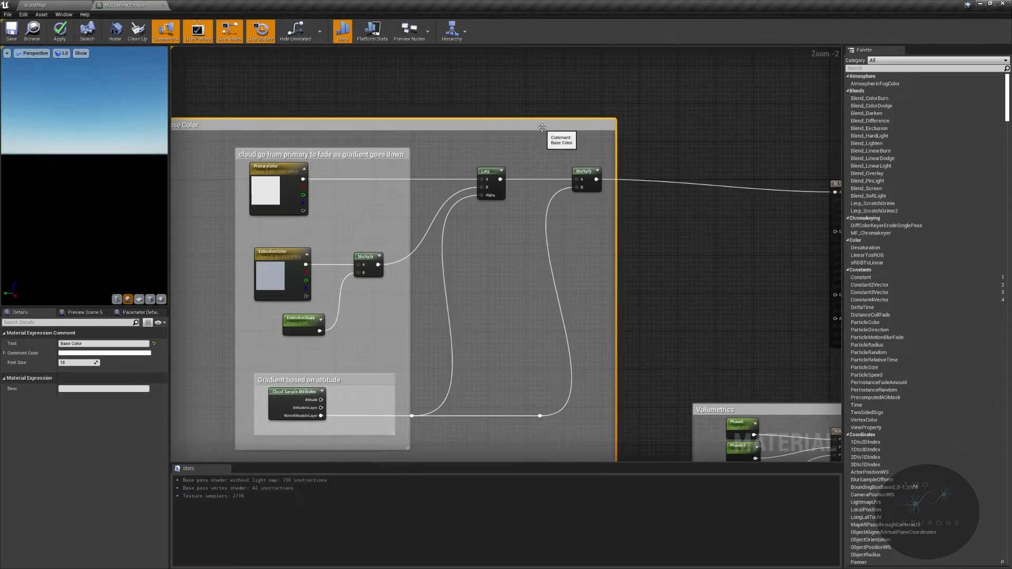
- Align the PrimaryColor, Lerp, final Multiply and M_CustomClouds nodes in one row so the Albedo wire runs straight
right_click_drag(592, 120, 687, 120)
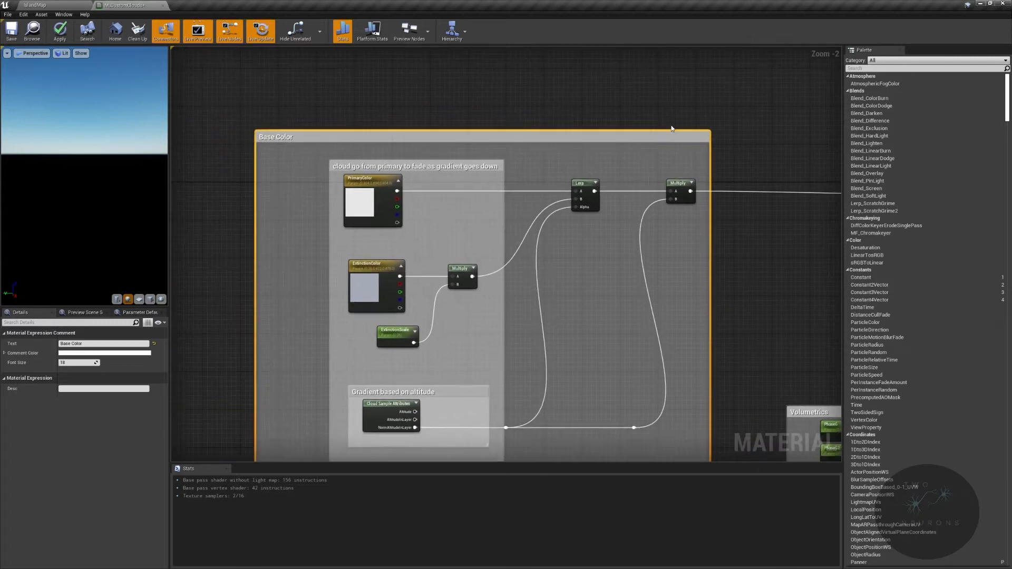
scroll(559, 208, "up", 1)
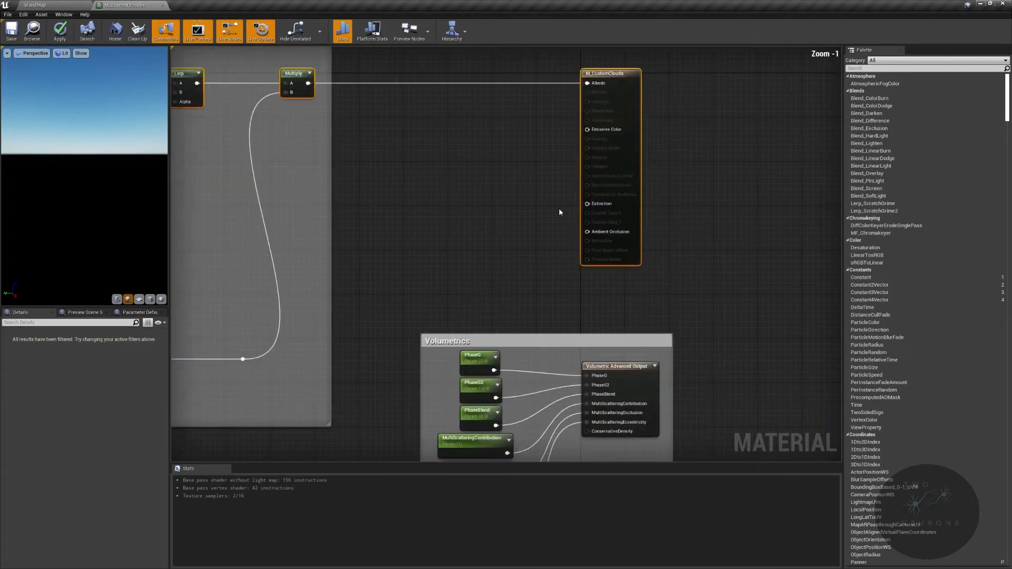
right_click_drag(558, 209, 793, 71)
right_click_drag(671, 151, 752, 241)
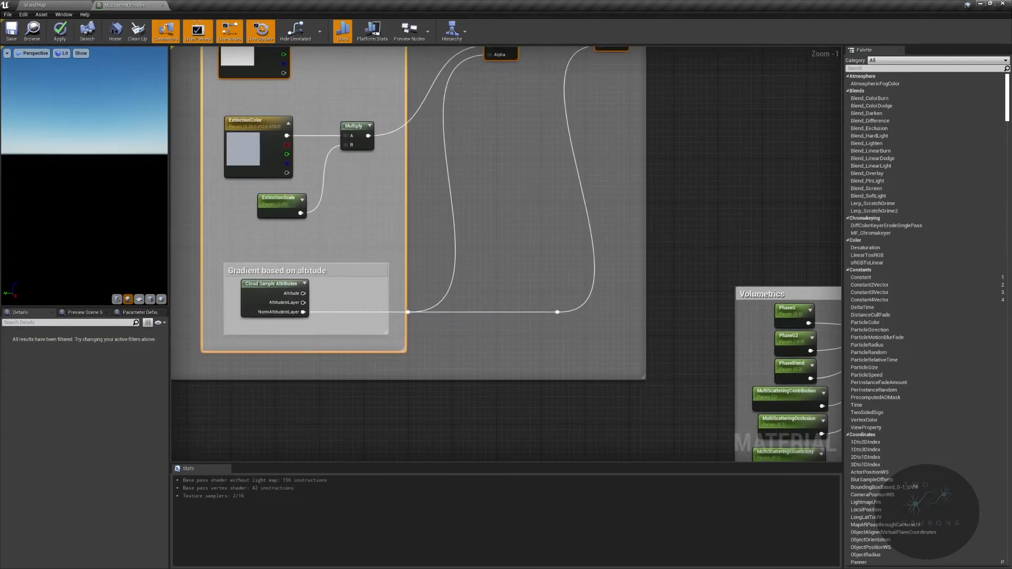
right_click_drag(621, 135, 508, 203)
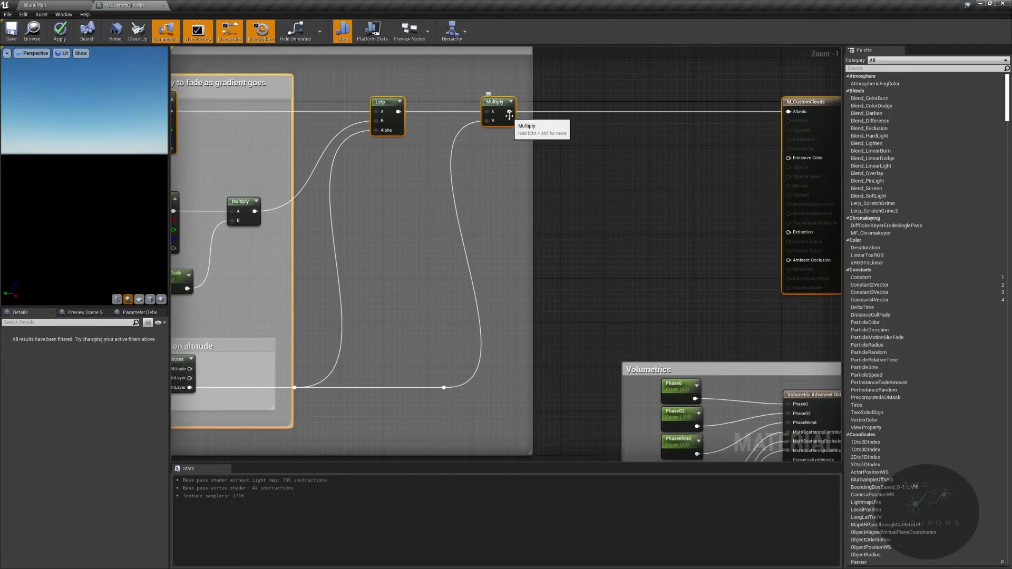
- Widen the Base Color comment to the right and move the Volumetrics comment farther down, well below it
scroll(553, 216, "down", 3)
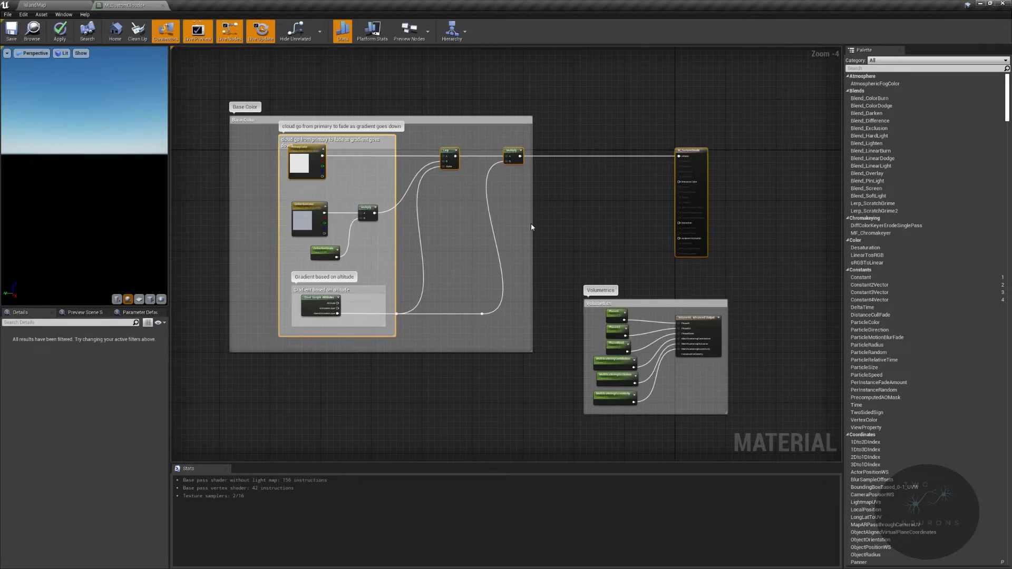
left_click_drag(532, 225, 556, 226)
left_click_drag(705, 300, 706, 261)
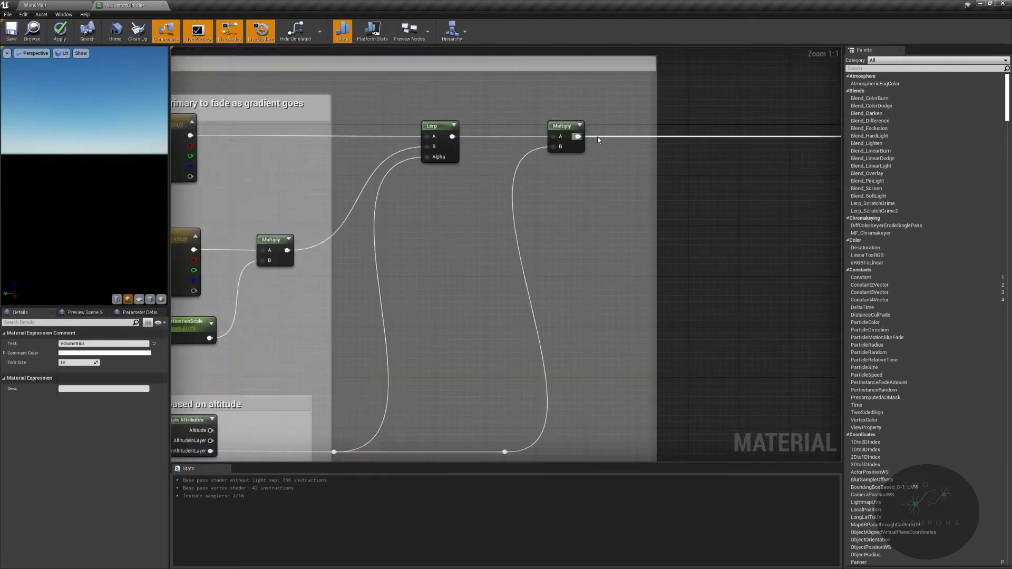
- Branch a new Multiply node from a reroute point on the Albedo wire and place it near the Base Color comment's lower edge
left_click_drag(598, 138, 625, 276)
type("mu")
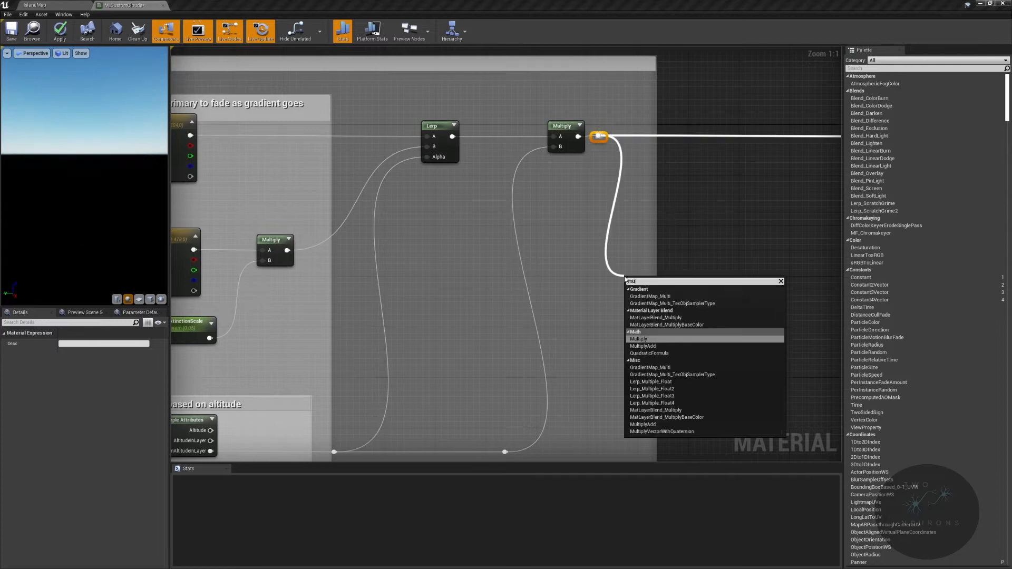
key("Return")
right_click_drag(663, 330, 649, 180)
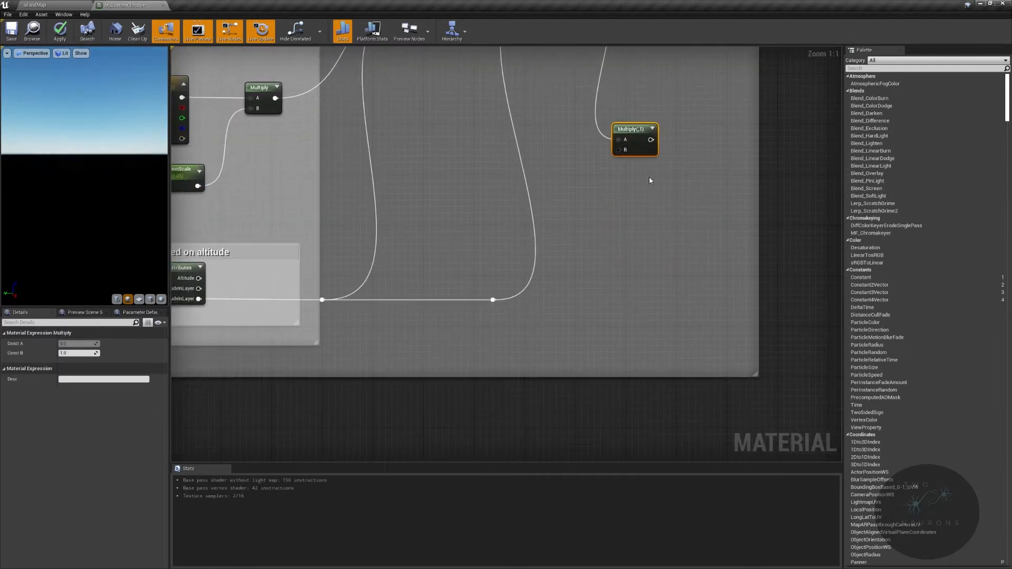
left_click_drag(633, 138, 660, 316)
- Undo the accidental node move and widen the "cloud go from primary to fade" comment to the left
right_click_drag(497, 334, 355, 526)
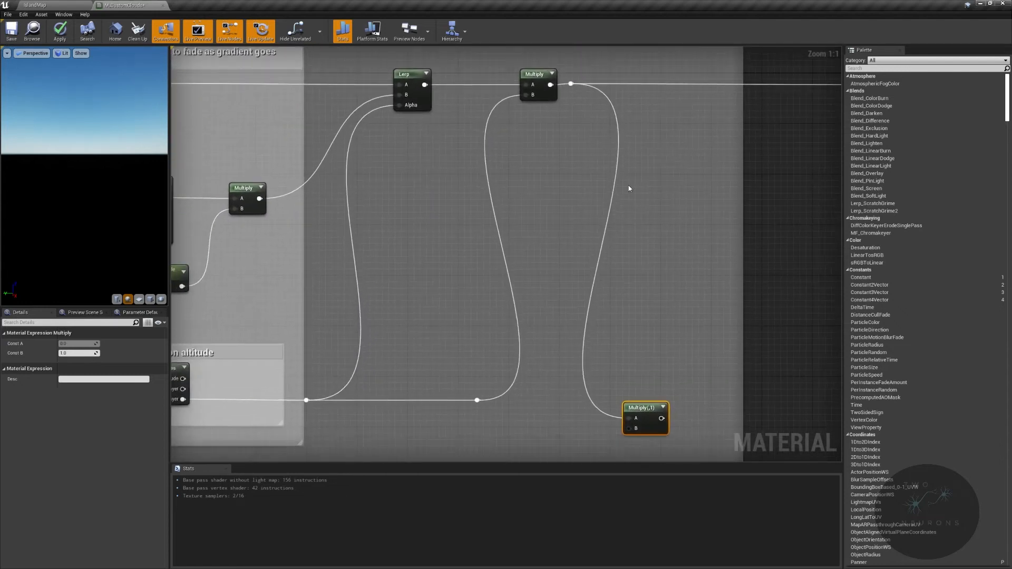
right_click_drag(544, 171, 645, 217)
scroll(646, 217, "down", 3)
left_click_drag(295, 163, 860, 174)
key("ctrl+z")
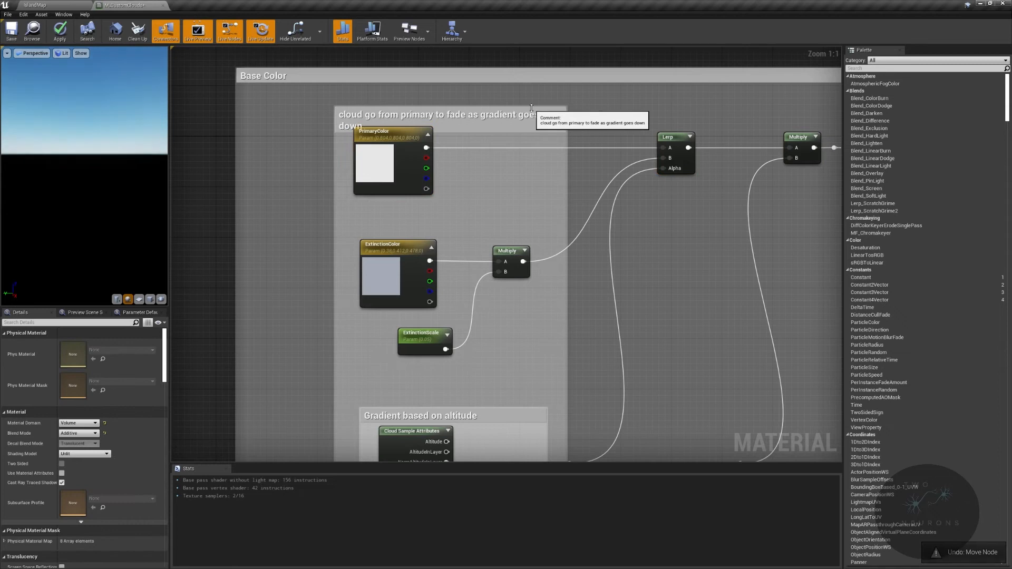
left_click_drag(335, 174, 285, 174)
- Connect the lower Multiply's output to the Extinction input of M_CustomClouds
right_click_drag(605, 179, 382, 116)
right_click_drag(785, 289, 551, 288)
scroll(560, 292, "down", 2)
left_click_drag(490, 384, 646, 237)
- Wrap the lower Multiply in a comment titled "Fade out (uses color)" and enlarge it so the title fits on one line
left_click(476, 383)
type("c")
type("Fade out (u")
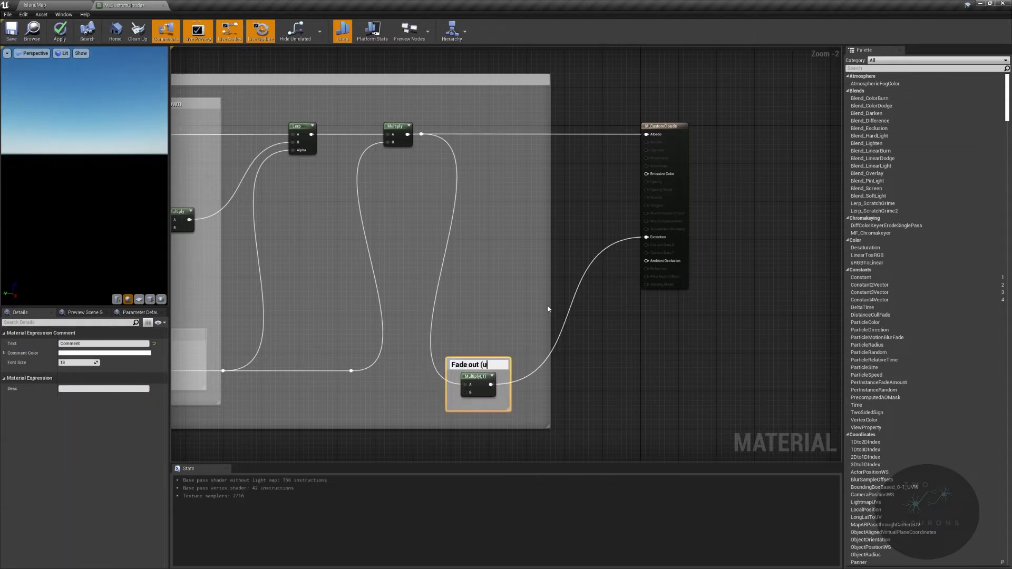
type("ses color)")
key("Return")
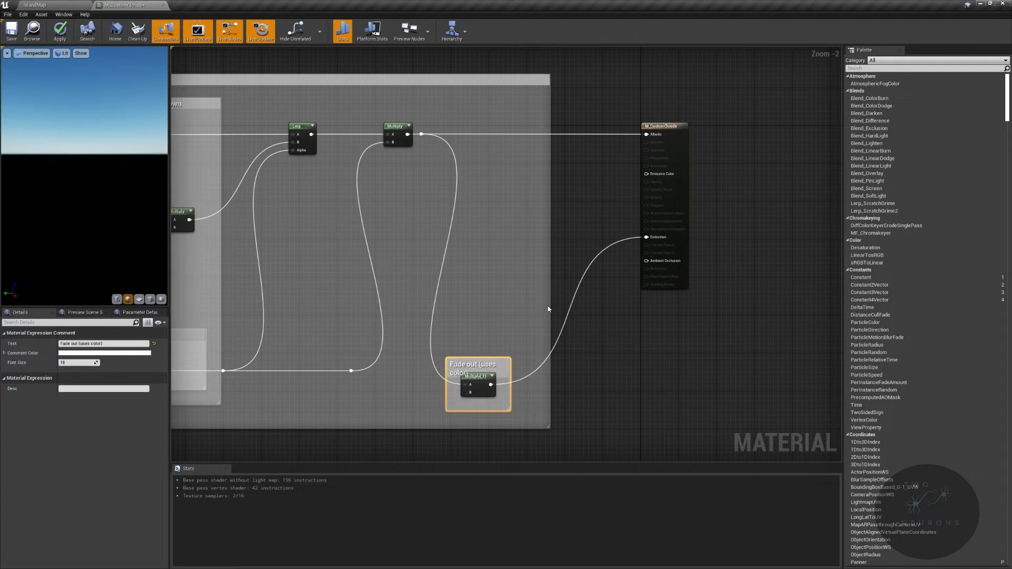
left_click_drag(510, 358, 528, 349)
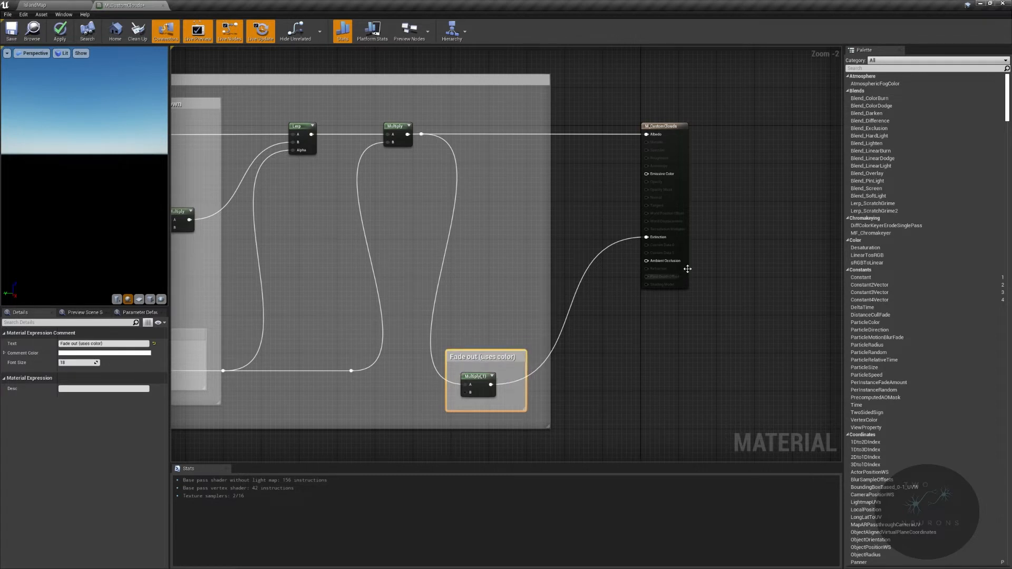
- Add a LinearInterpolate node in the empty graph area above the Base Color comment
right_click_drag(402, 253, 482, 258)
right_click_drag(639, 172, 979, 48)
right_click_drag(921, 105, 527, 374)
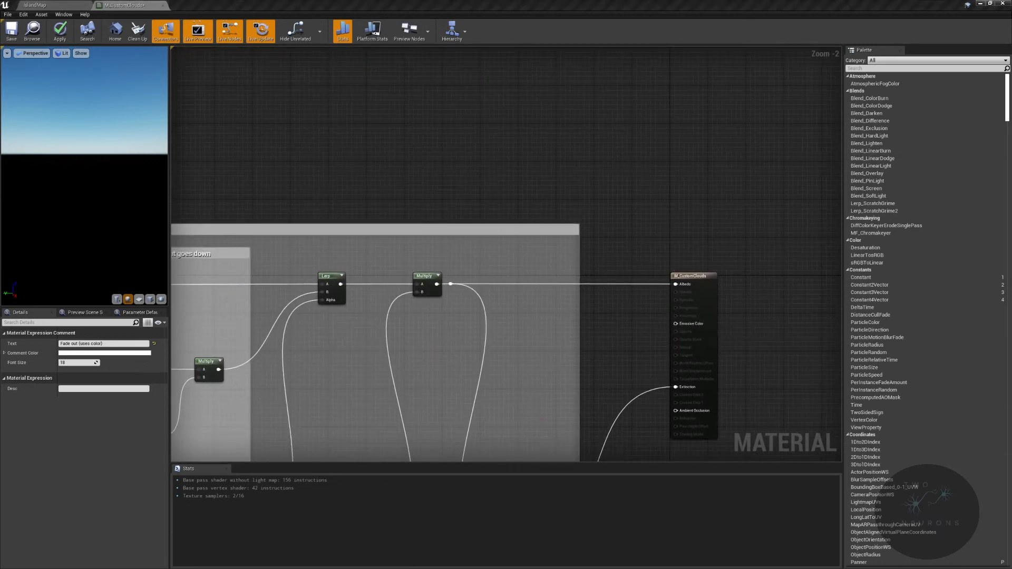
scroll(682, 322, "up", 2)
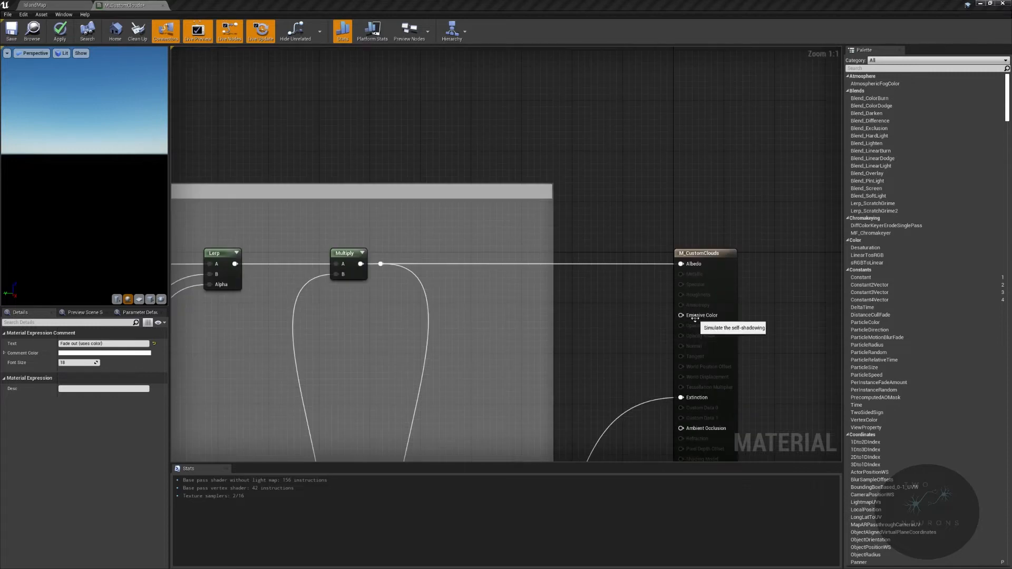
right_click_drag(545, 149, 601, 325)
right_click(464, 180)
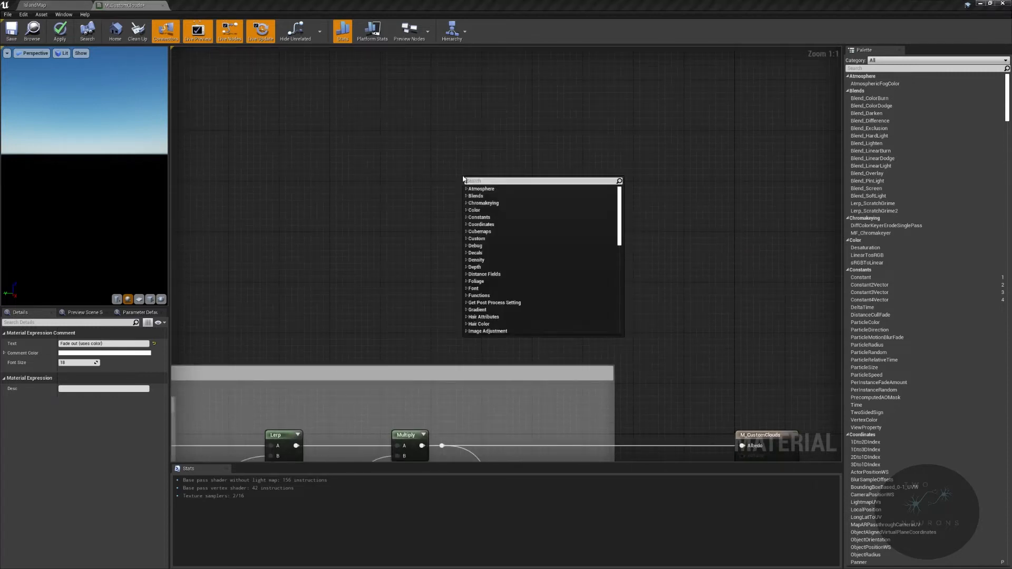
type("lerp")
key("Up")
key("Up")
key("Up")
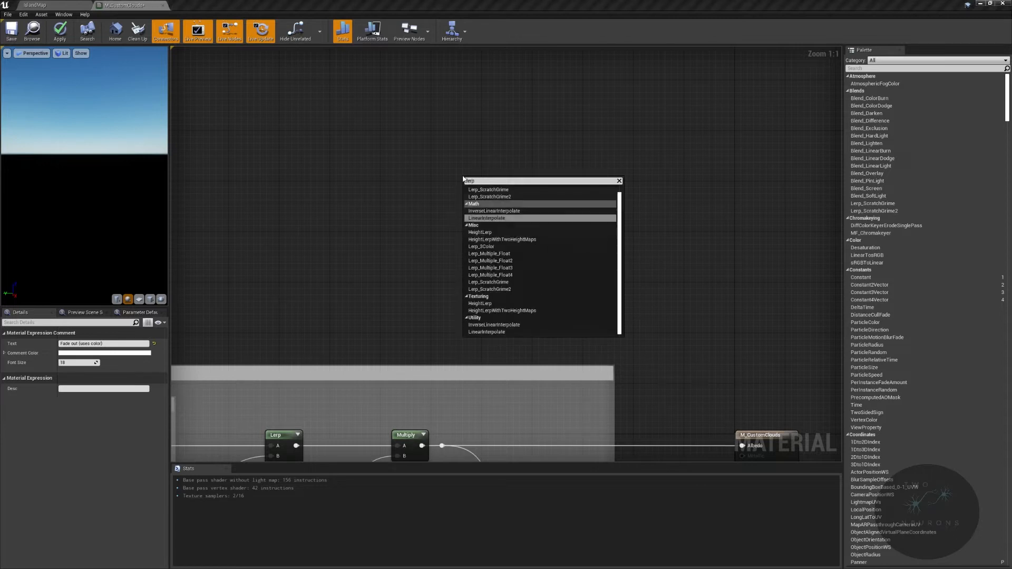
key("Return")
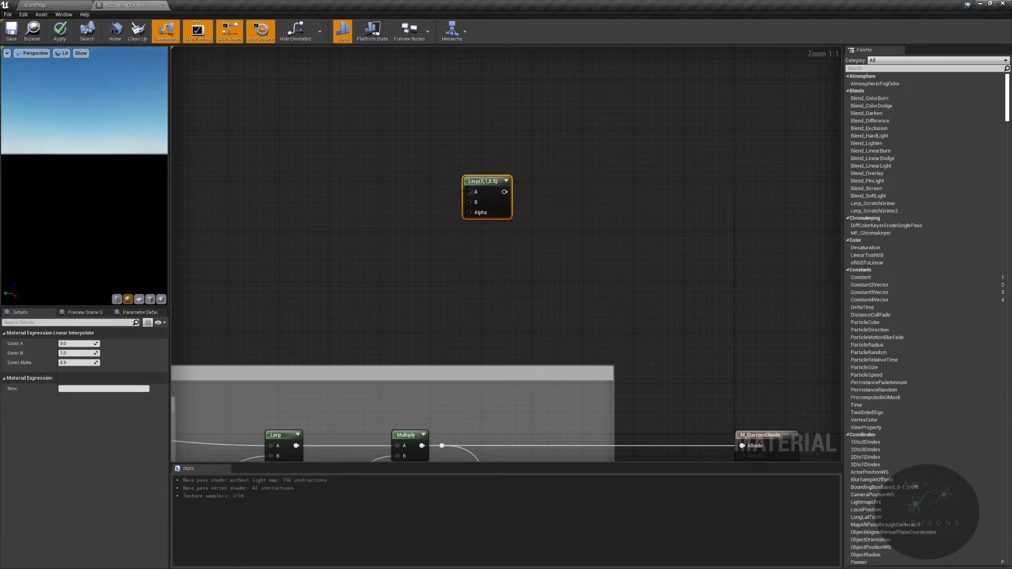
- Add a constant of 0 feeding the Lerp's B input and wrap it in a comment titled "daytime"
left_click(415, 223)
left_click_drag(430, 237, 406, 211)
type("c")
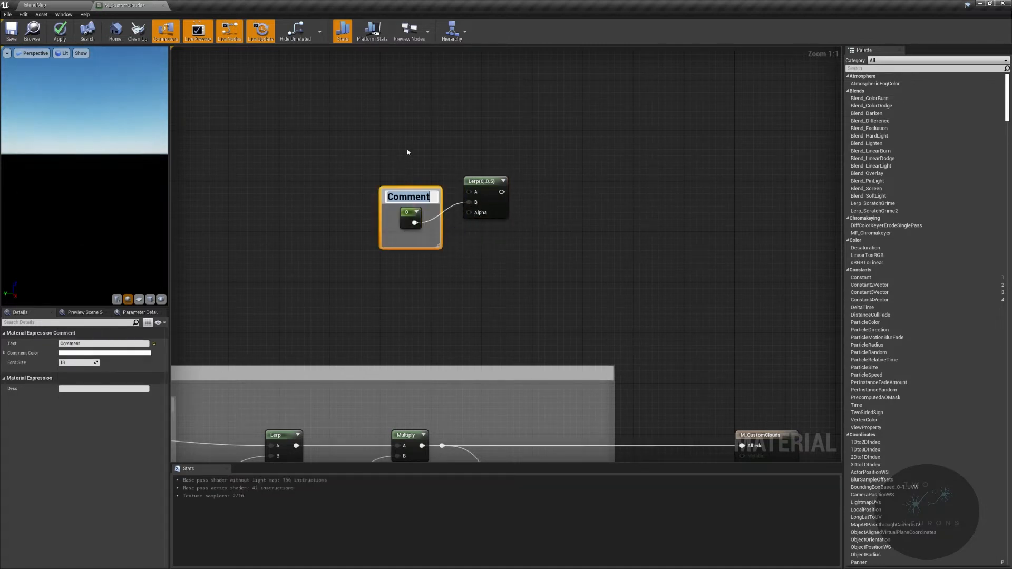
type("daytime")
key("Return")
mouse_move(434, 199)
left_mouse_down()
mouse_move(403, 202)
mouse_move(421, 210)
mouse_move(428, 202)
left_mouse_up()
- Connect the new Lerp's output to the emissive input of M_CustomClouds and move the daytime comment below the Lerp
right_click_drag(520, 190, 428, 159)
left_click_drag(410, 161, 659, 278)
right_click_drag(561, 146, 747, 360)
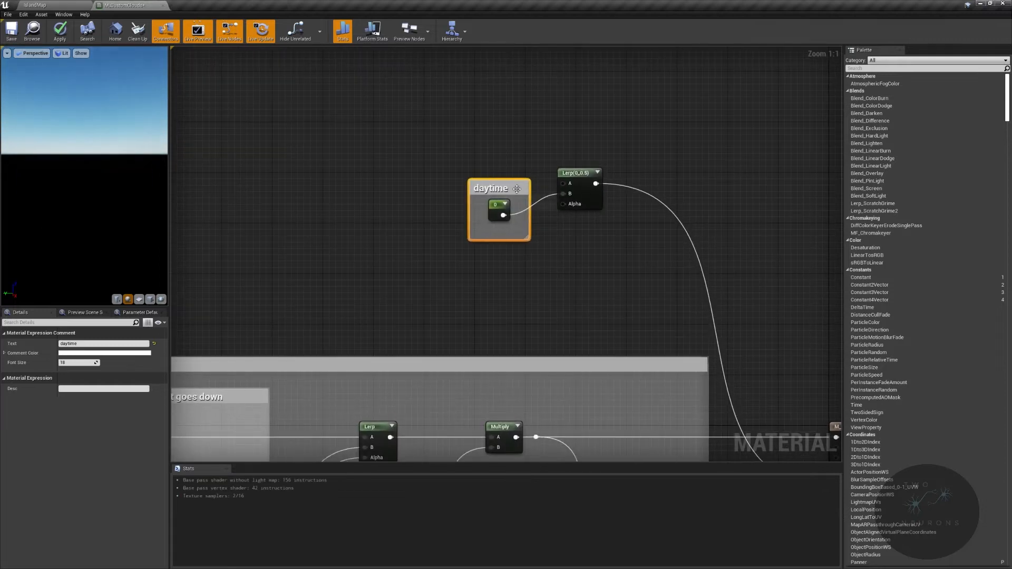
left_click_drag(523, 189, 535, 239)
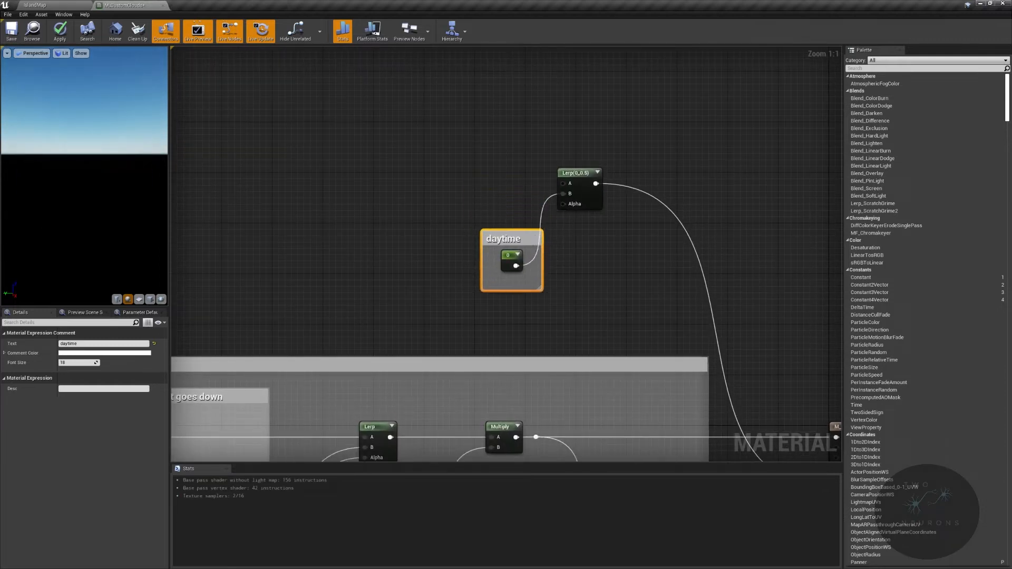
- Add a constant above the daytime comment, convert it to a parameter named NightEmissive, and connect it to the Lerp's A input
left_click(465, 174)
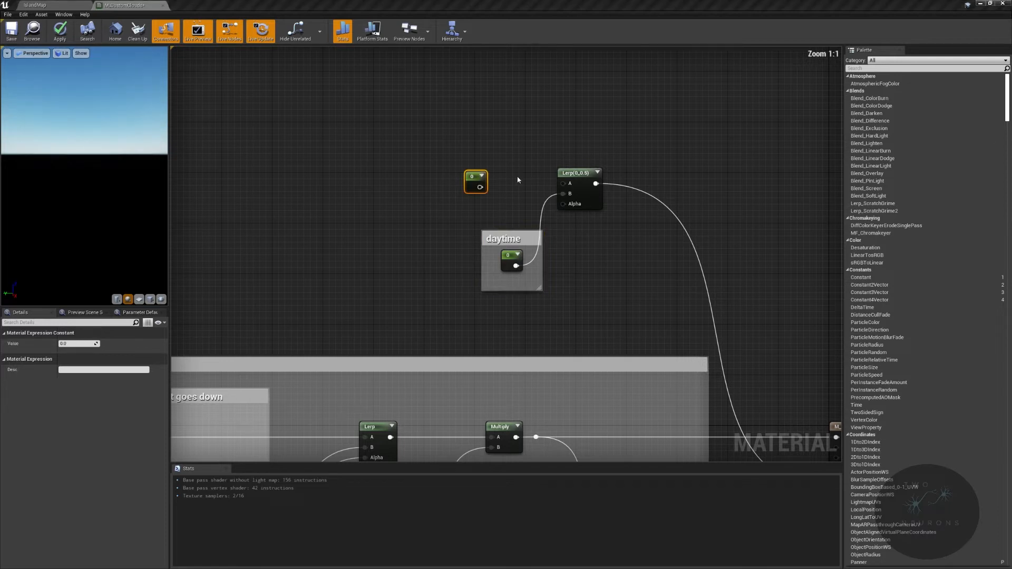
right_click(472, 182)
left_click(499, 215)
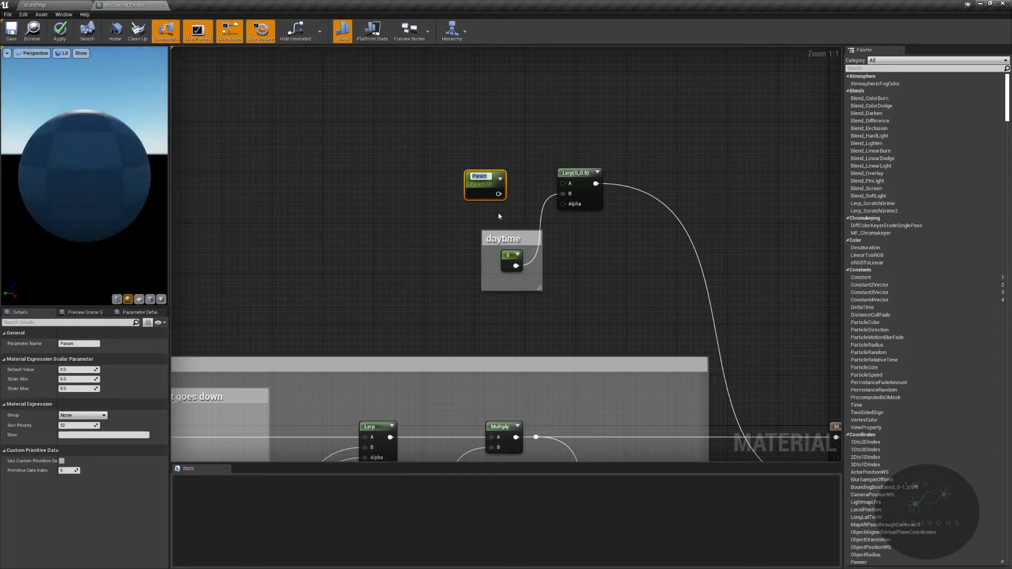
type("NightEmissive")
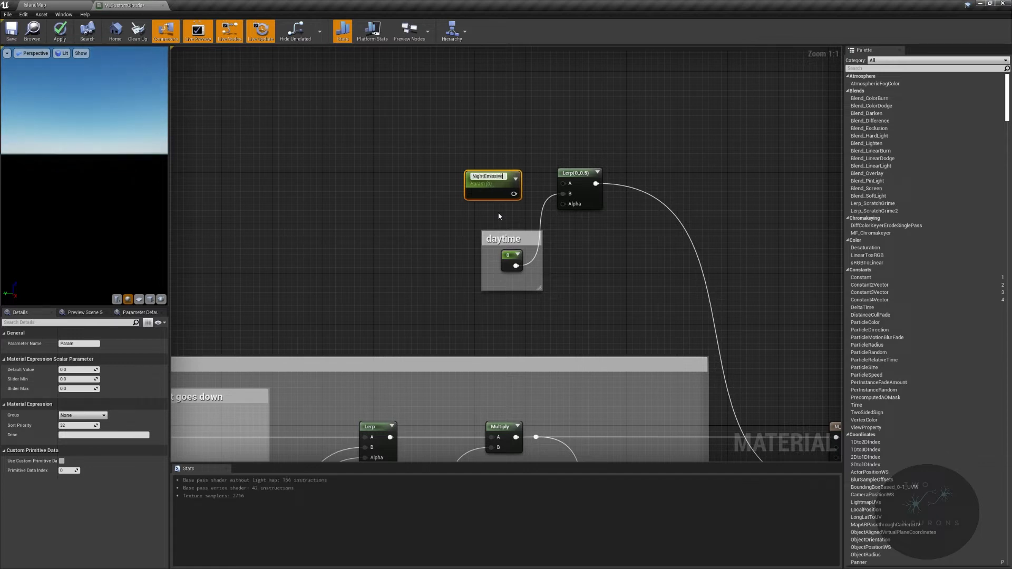
key("Return")
left_click_drag(510, 193, 563, 183)
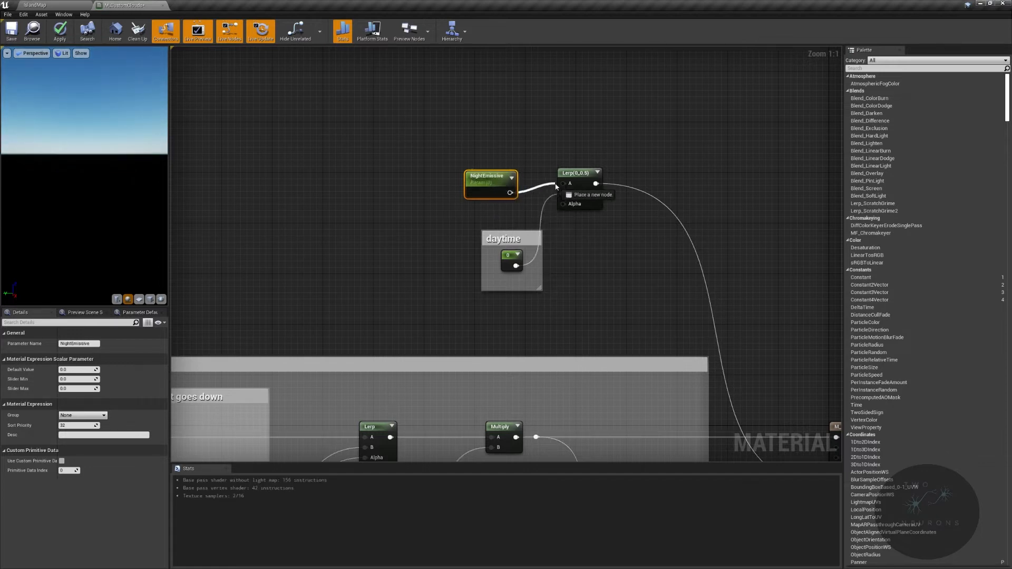
- Move the daytime comment up closer to NightEmissive and straighten the connection between NightEmissive and the Lerp
left_click(510, 234)
left_click_drag(509, 233, 510, 208)
left_click_drag(457, 162, 590, 183)
key("q")
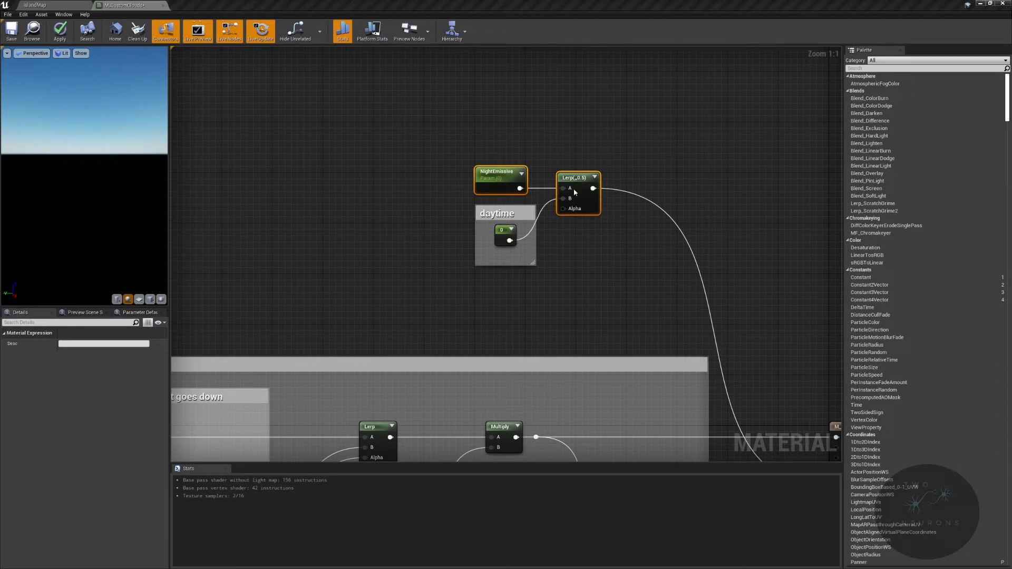
- Set the NightEmissive parameter's default value to 0.00001
left_click(481, 176)
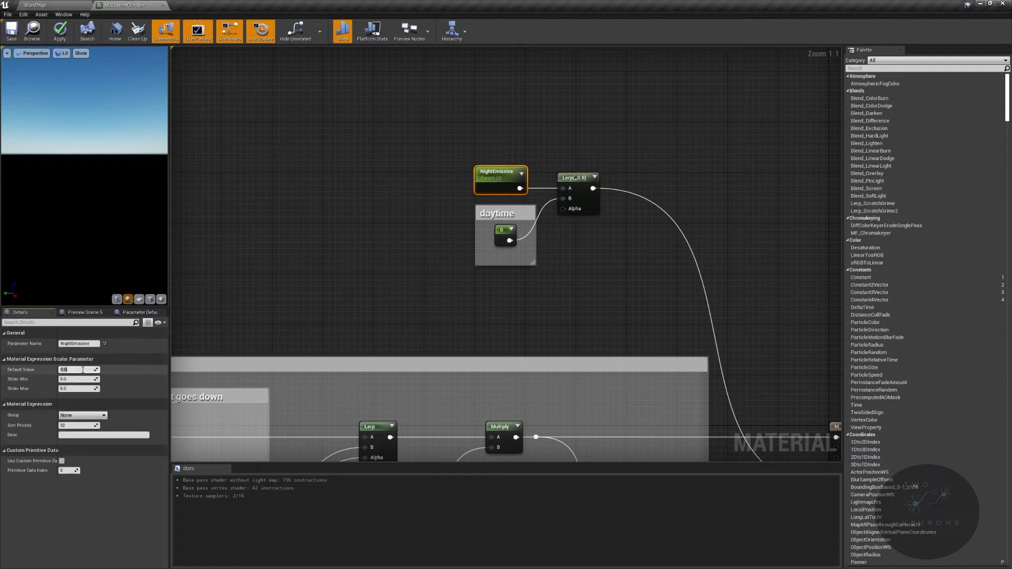
type("0.00001")
key("Return")
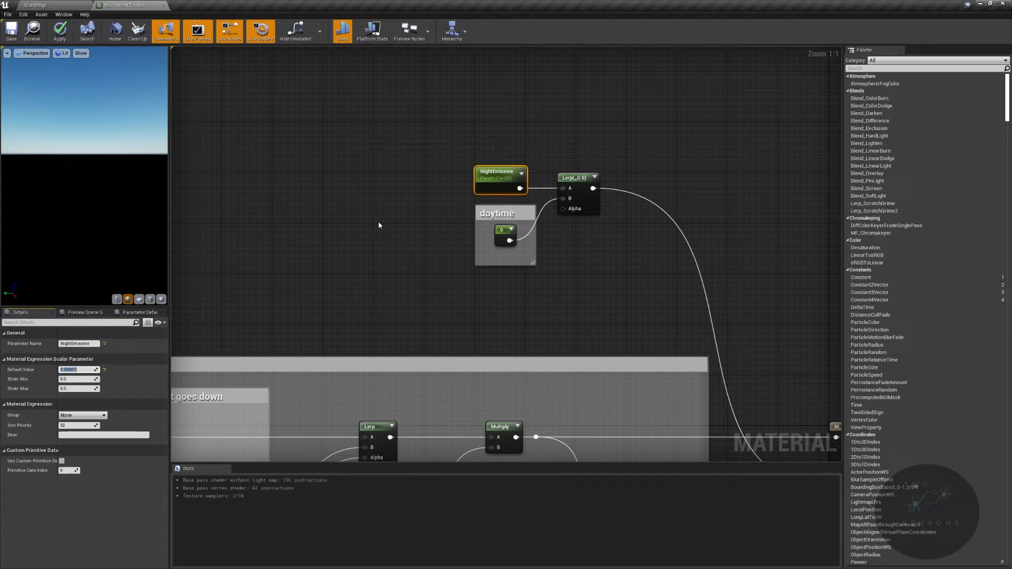
- Wrap NightEmissive, the daytime comment and the Lerp in a comment titled "Lerp between emissive values based on ambient lighting", enlarged to clear the nodes
left_click_drag(451, 147, 633, 305)
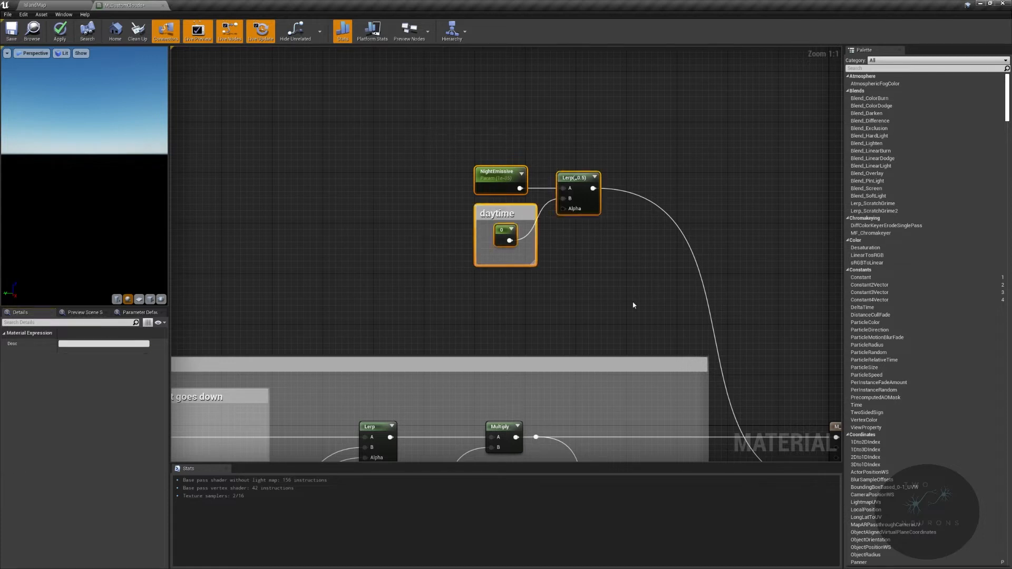
type("cLerp")
type(" bewe")
key("BackSpace")
key("BackSpace")
type("tween emissive va")
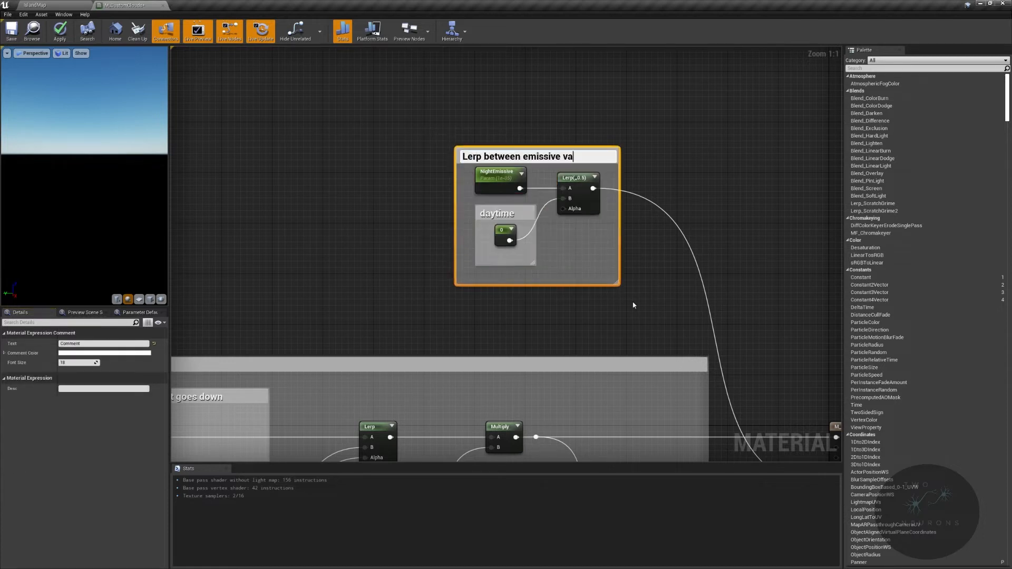
type("lues based on")
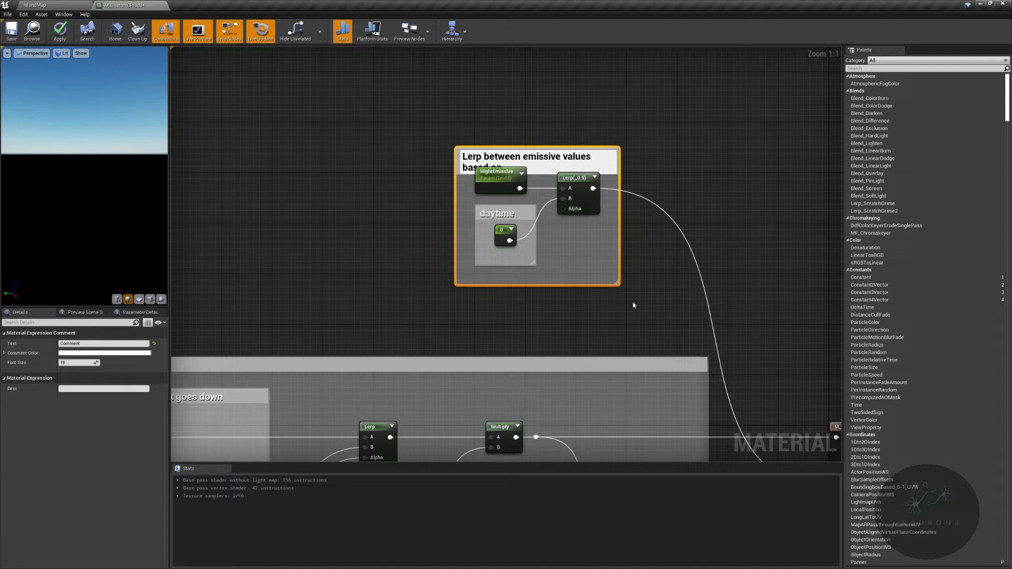
type("ambient lighting")
key("Return")
left_click_drag(619, 147, 643, 127)
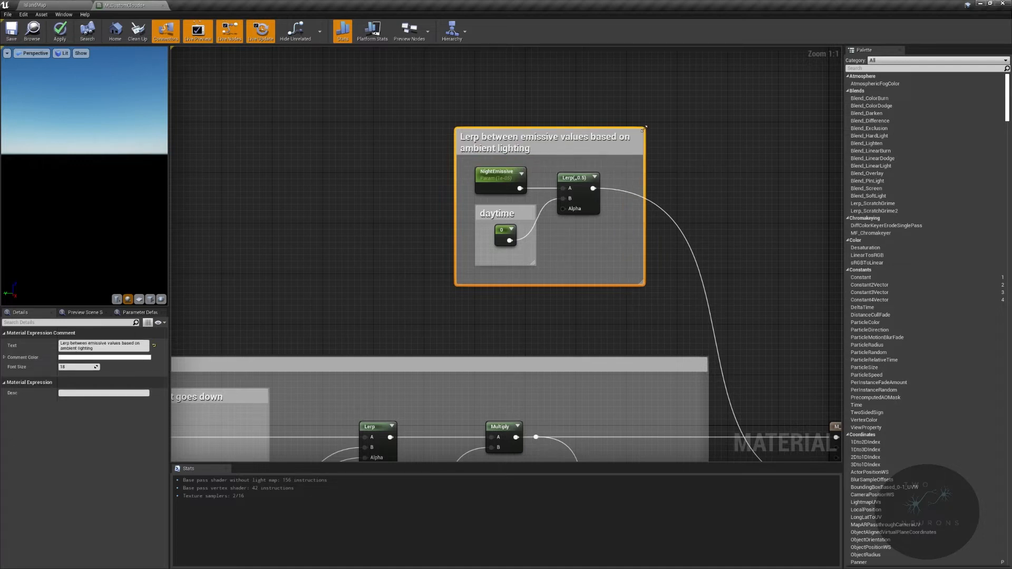
left_click(499, 176)
left_click(503, 215)
left_click(500, 183)
left_click(498, 215)
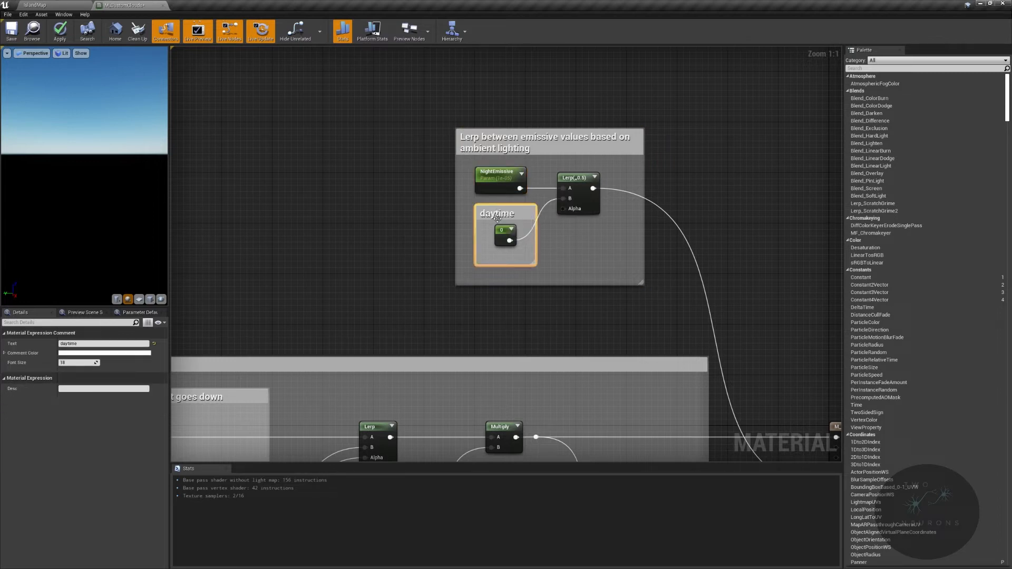
- Assign the NightEmissive parameter to a new group named Emissive
left_click(494, 187)
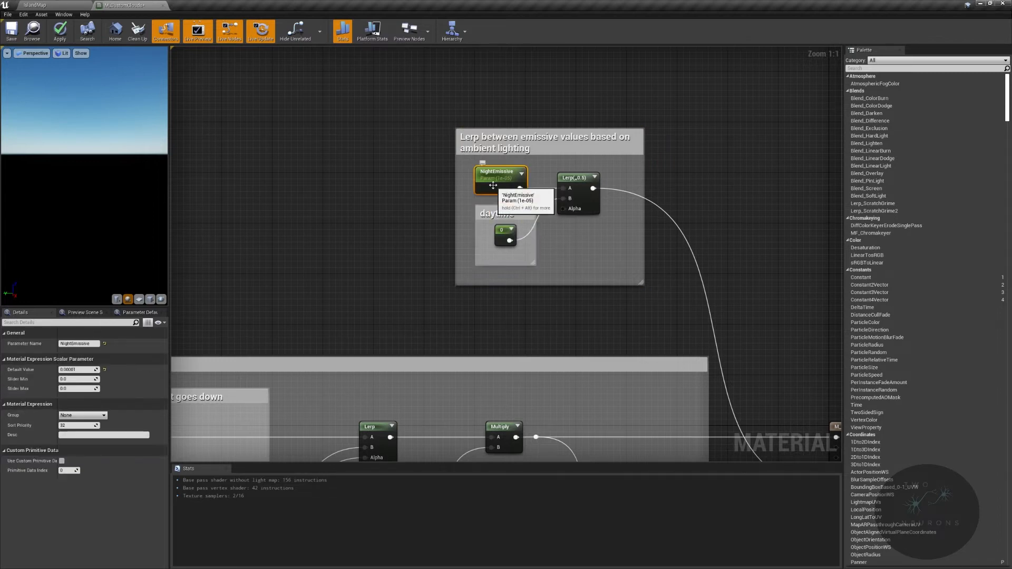
left_click(101, 415)
type("Emissive")
key("Return")
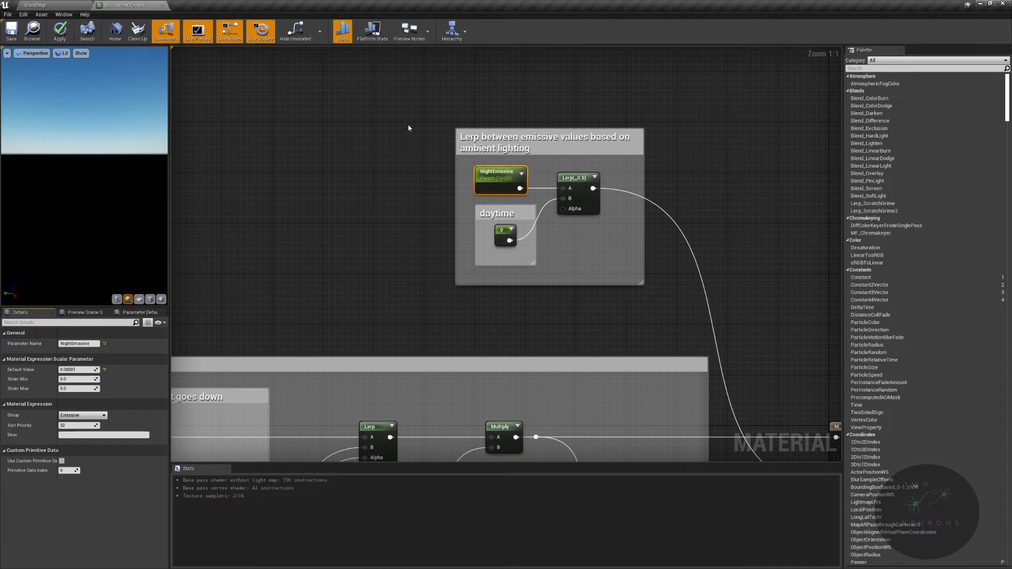
- Add a SkyAtmosphereViewLuminance node in the empty area well to the left of the emissive Lerp comment
right_click_drag(392, 128, 541, 181)
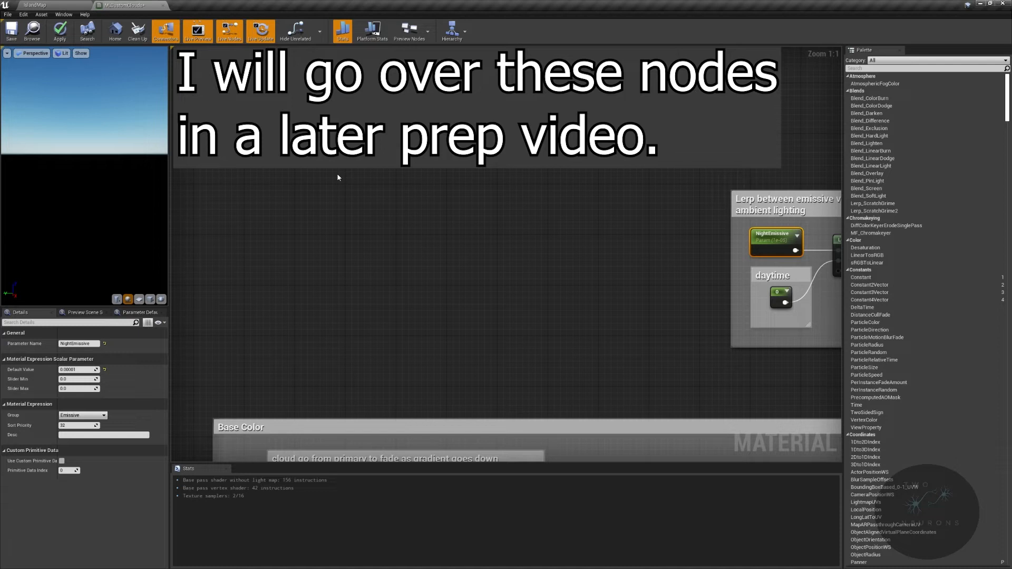
right_click(283, 187)
type("sky atmos")
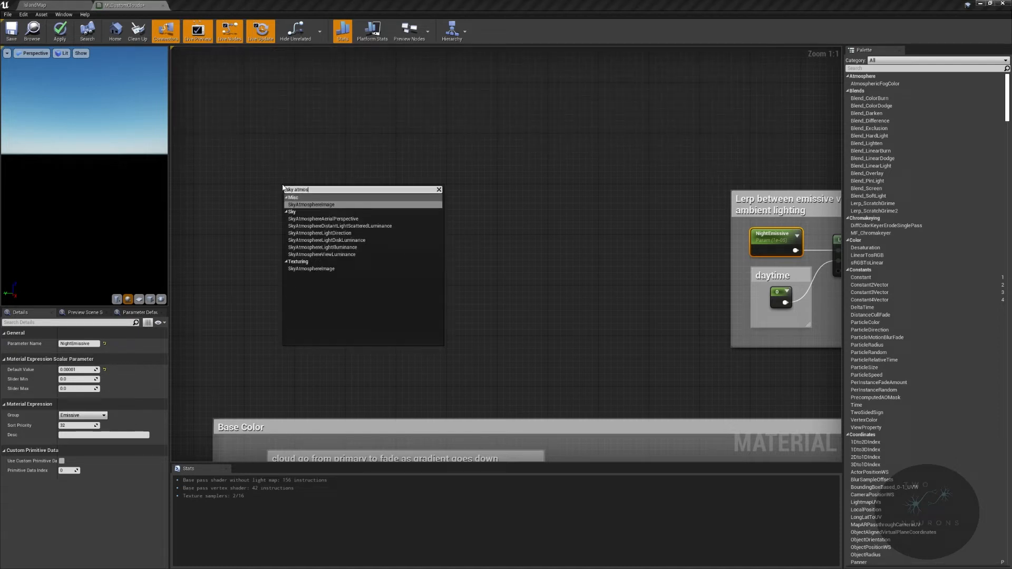
type("phere vie")
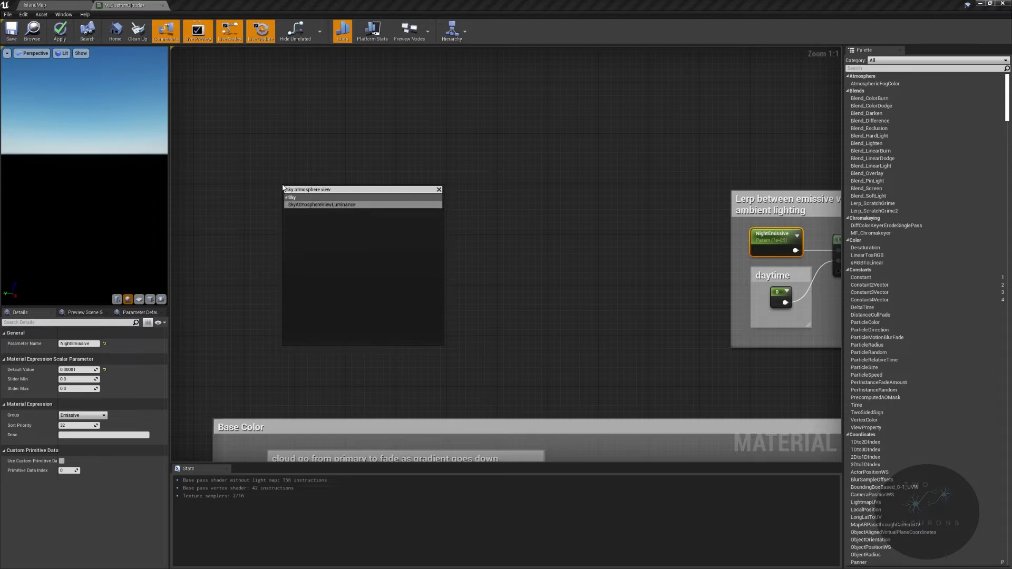
type("w")
key("Return")
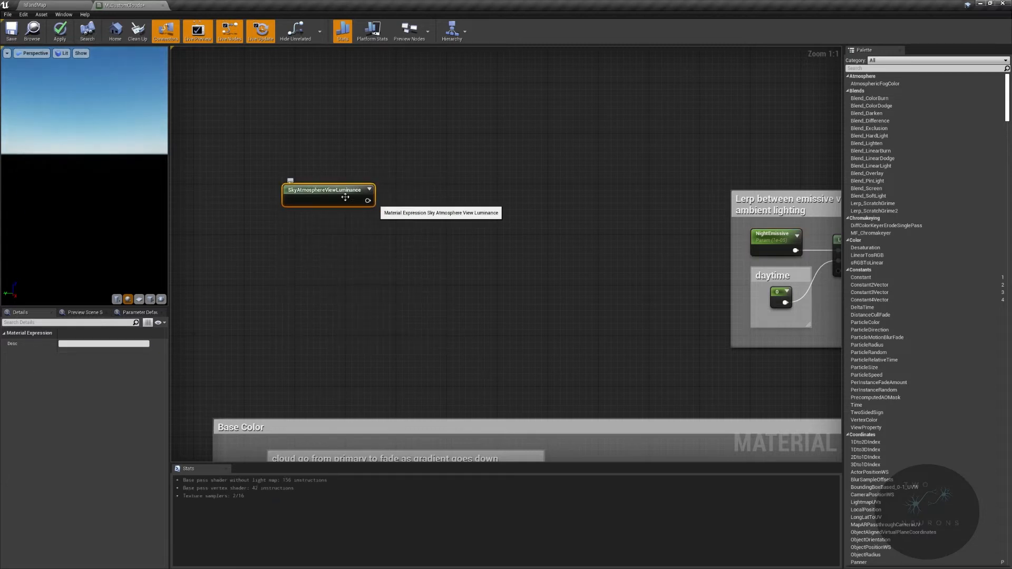
left_click_drag(317, 200, 323, 201)
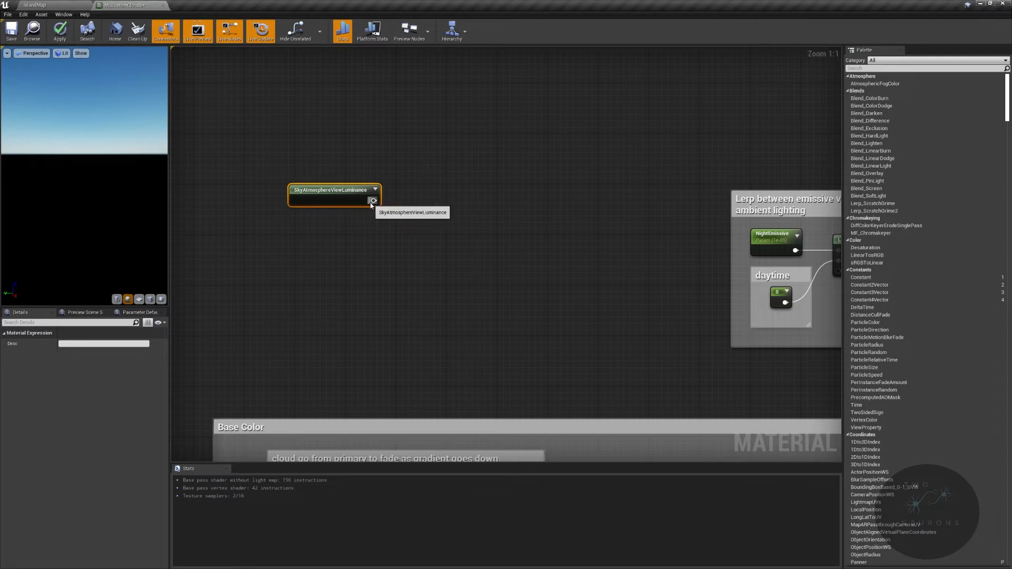
right_click_drag(341, 194, 498, 235)
left_click_drag(484, 241, 441, 243)
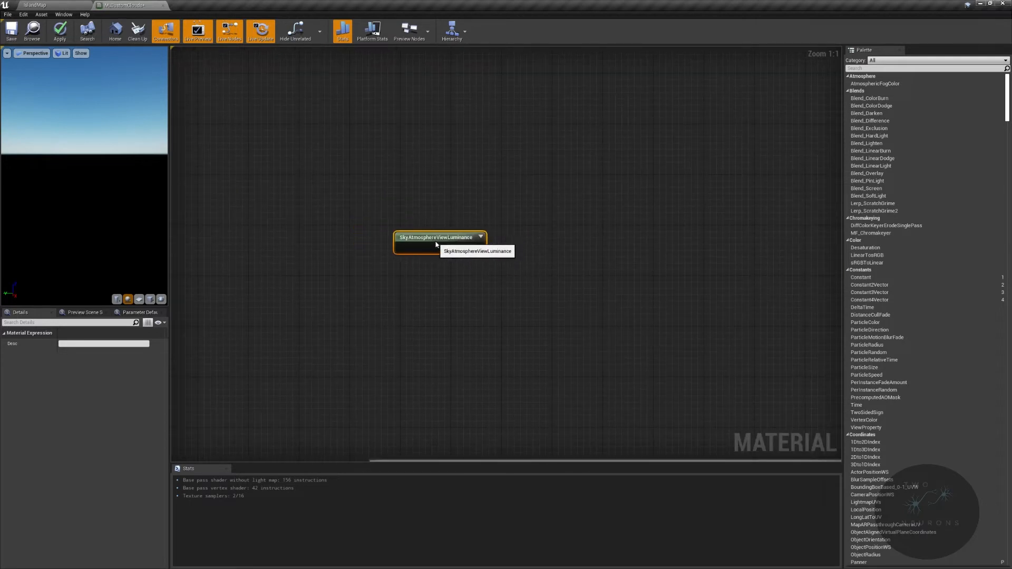
right_click_drag(574, 241, 444, 255)
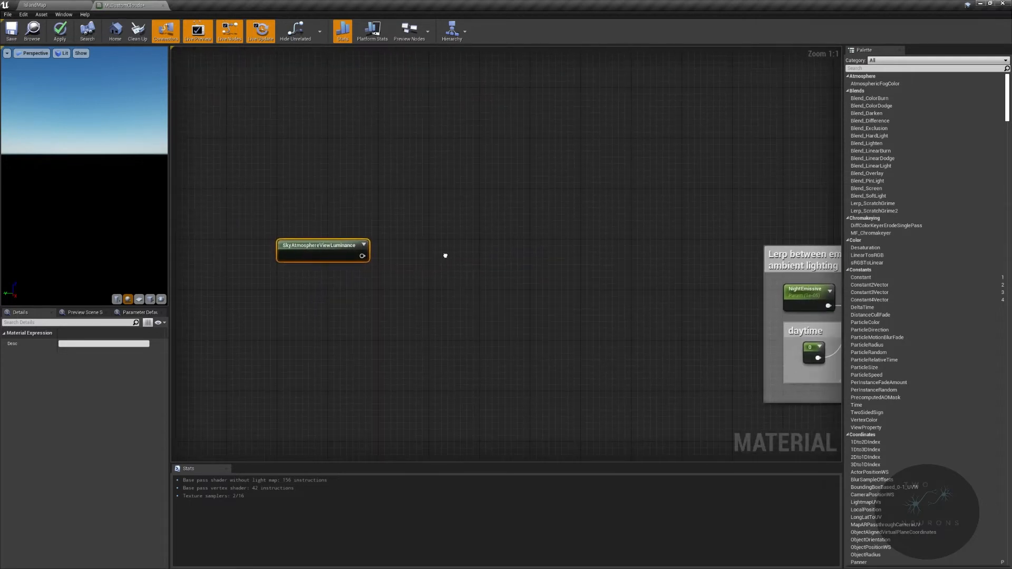
- Add a ComponentMask fed by SkyAtmosphereViewLuminance and enable only its B channel
left_click_drag(362, 256, 422, 252)
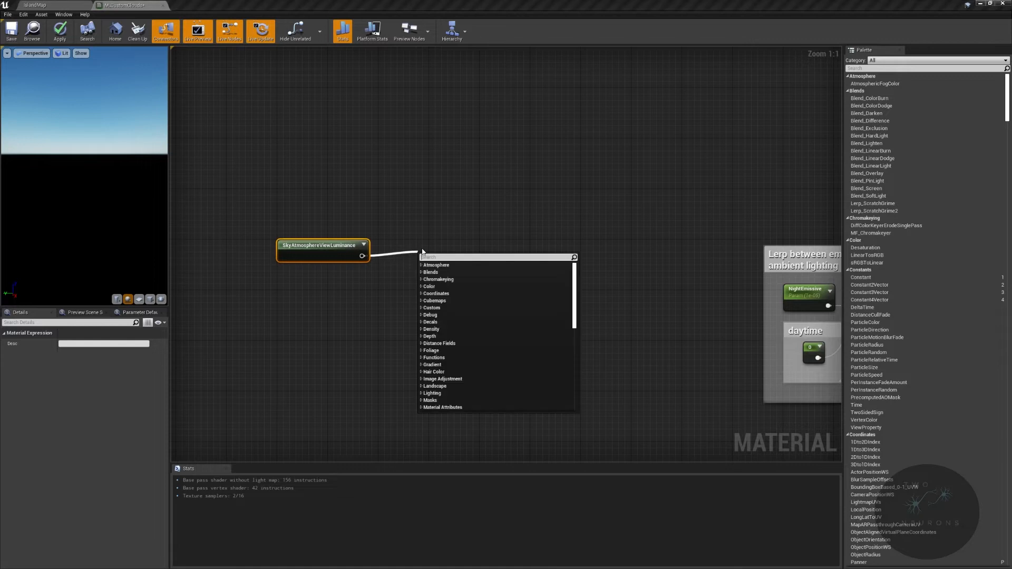
type("comp")
key("Return")
left_click_drag(439, 263, 429, 254)
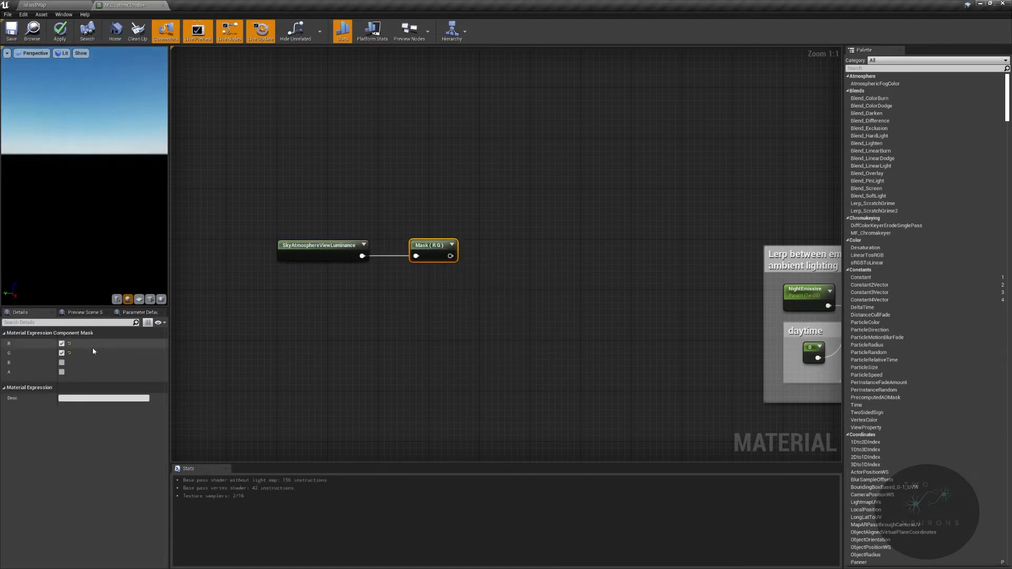
left_click(62, 343)
left_click(62, 352)
left_click(61, 362)
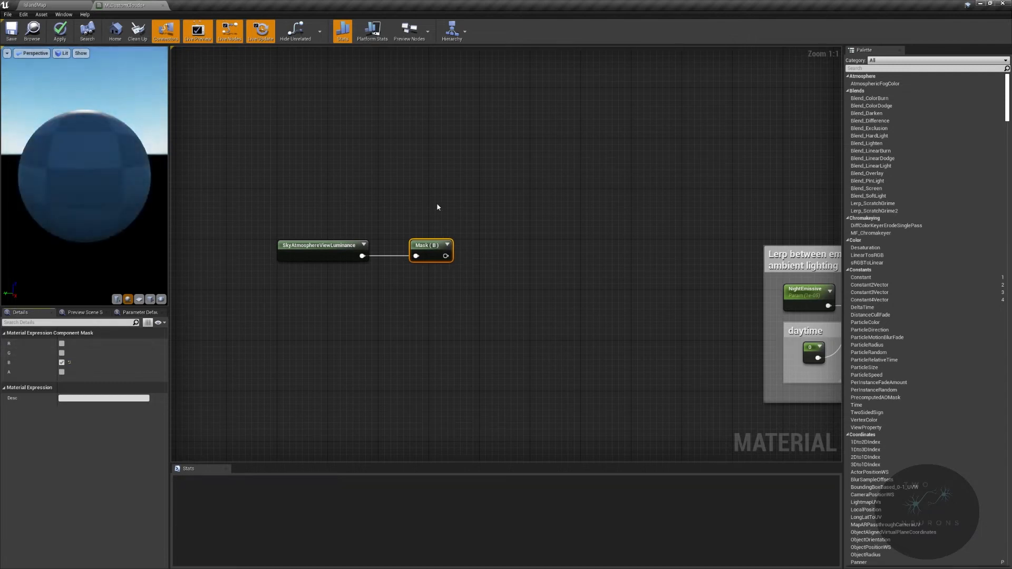
- Add a Power node after the B mask, line it up, and set its constant exponent to 1
left_click_drag(431, 245, 505, 246)
type("powe")
key("Return")
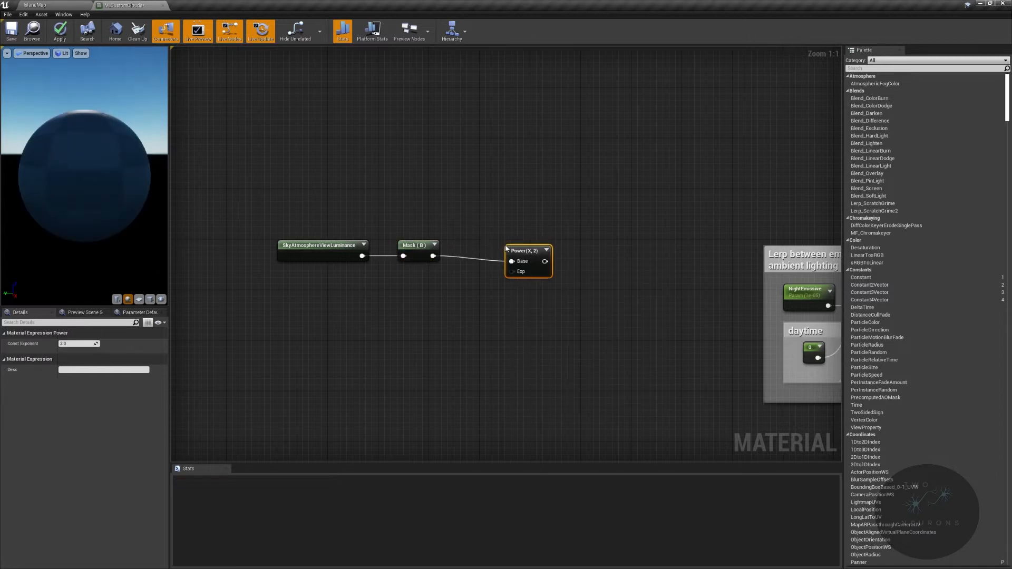
left_click(78, 343)
type("1")
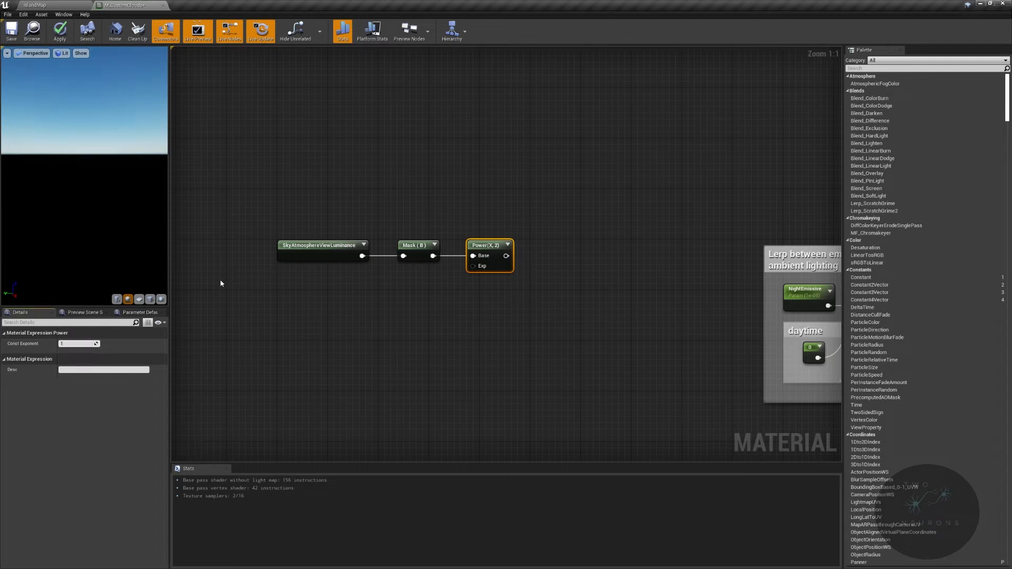
key("Return")
- Select the SkyAtmosphereViewLuminance, Mask and Power nodes and reposition them together in the graph
left_click_drag(300, 208, 504, 312)
right_click_drag(504, 312, 659, 311)
left_click_drag(479, 242, 403, 250)
right_click_drag(600, 277, 522, 278)
- Add a Multiply after the Power node and feed its B input from a constant of 6 placed beneath it
left_click_drag(507, 262, 590, 257)
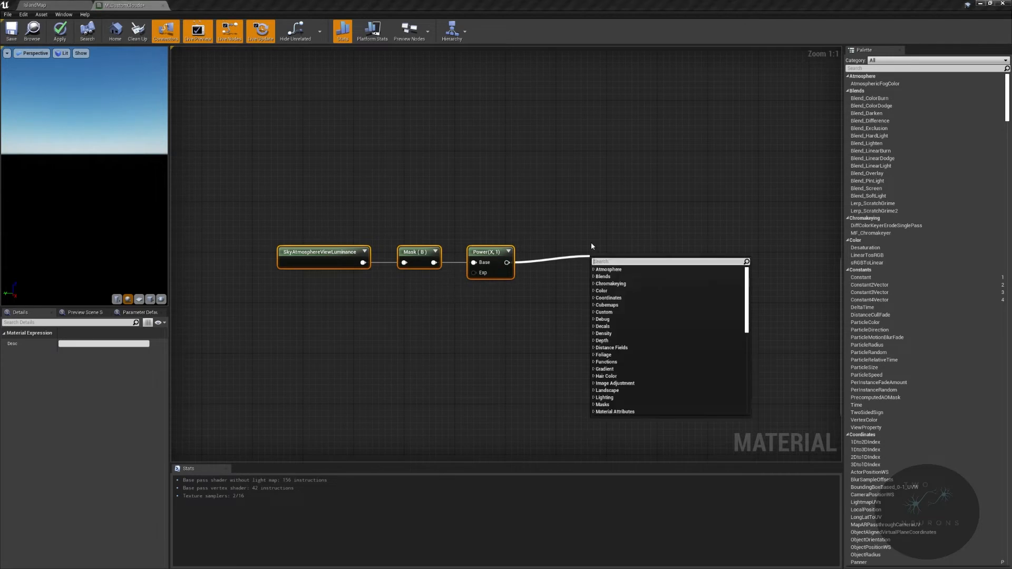
type("mul")
key("Return")
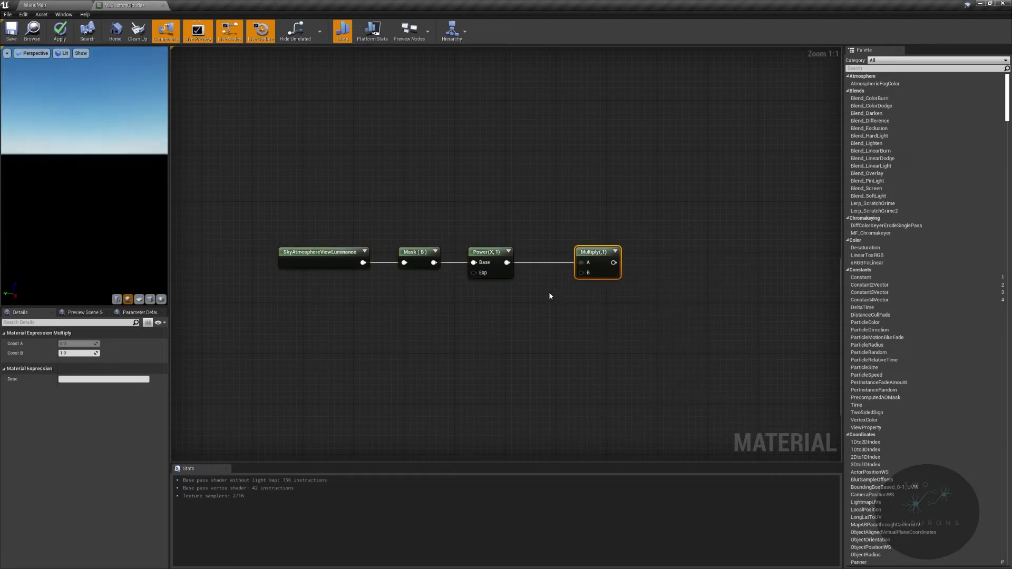
left_click(555, 294)
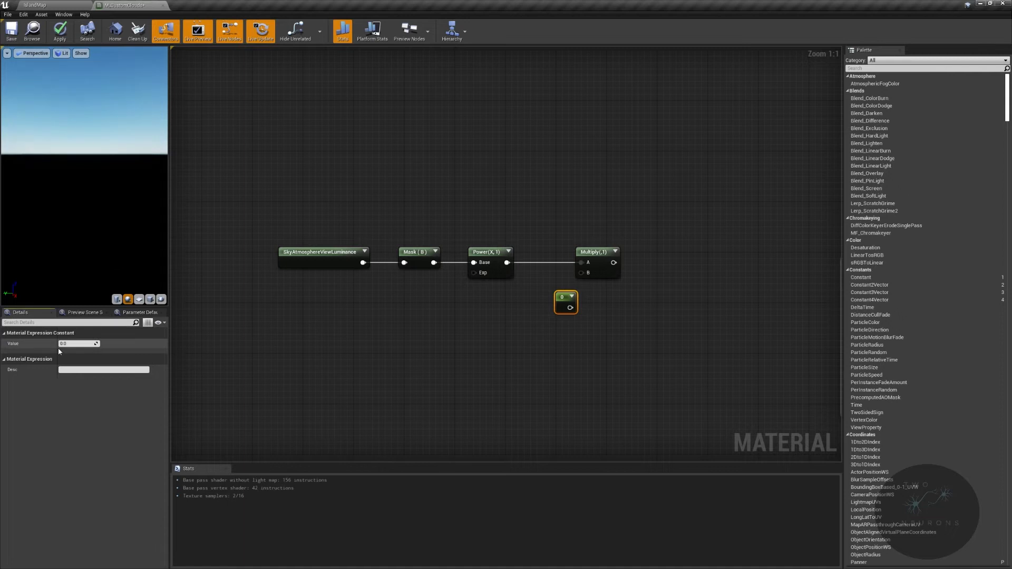
type("6")
key("Return")
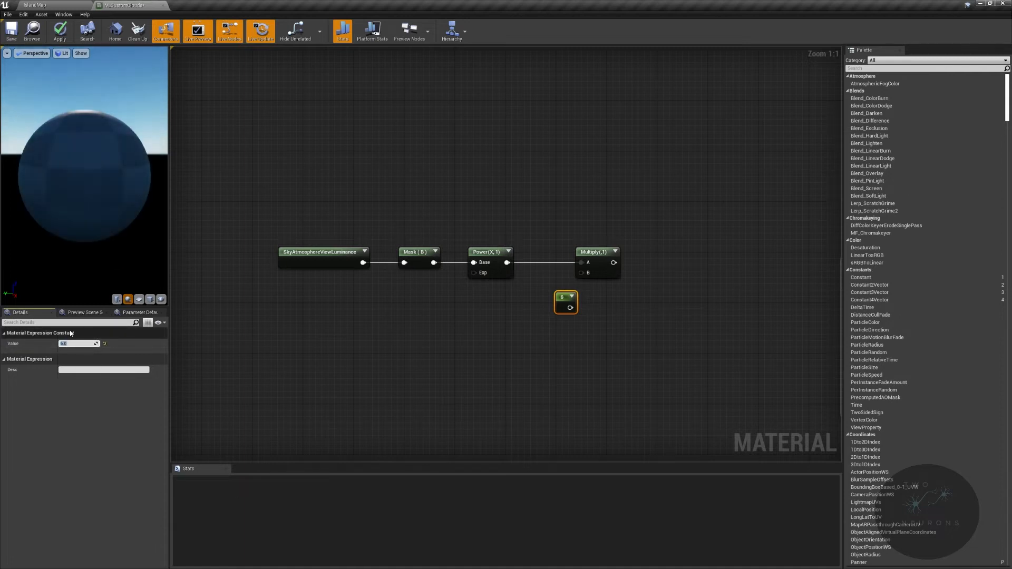
left_click_drag(569, 307, 587, 292)
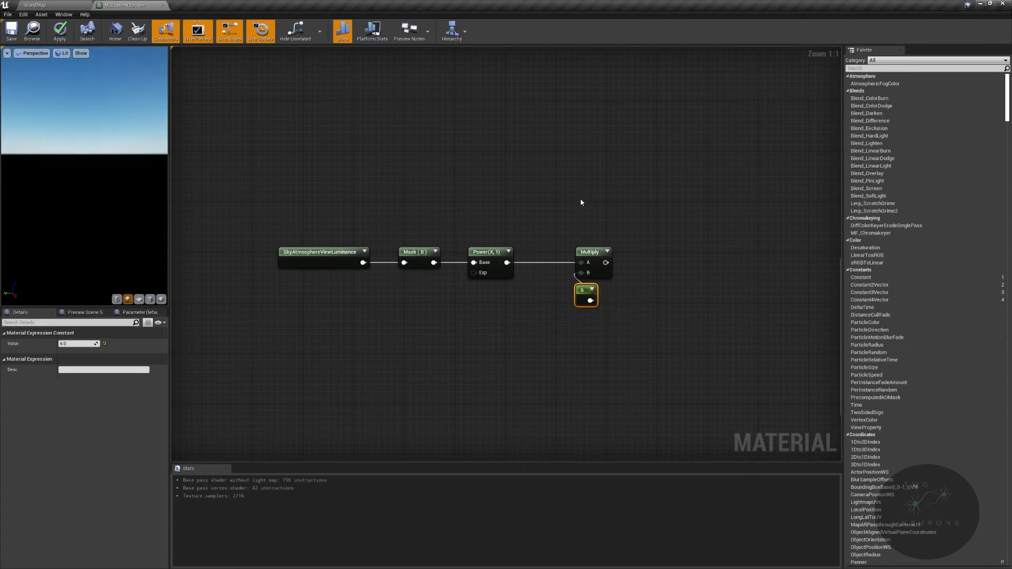
- Enclose the Multiply and its constant 6 in a comment titled "Change this value to effect when emissive starts"
left_click_drag(583, 199, 653, 311)
type("cChange")
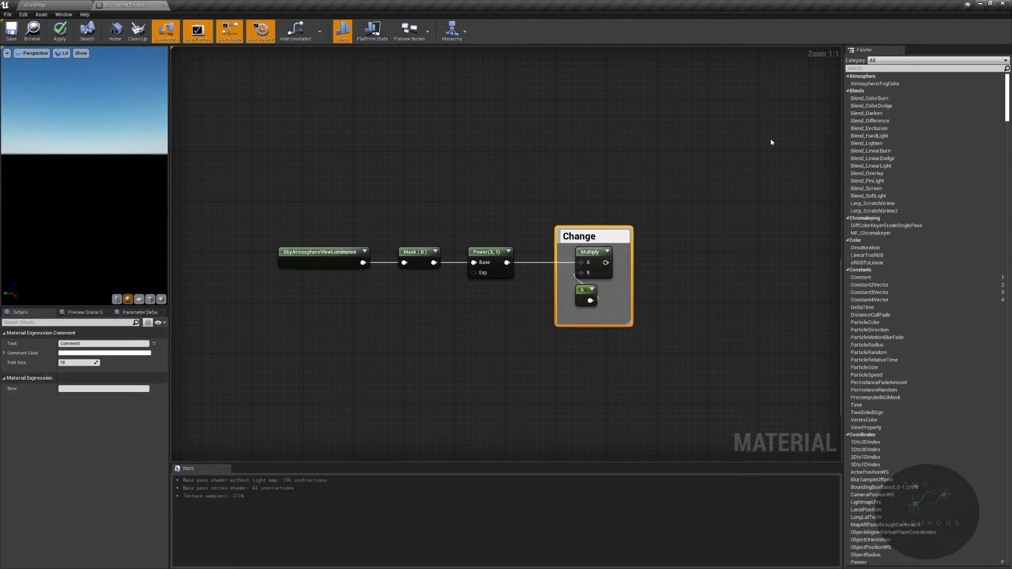
type(" this value to affect whe")
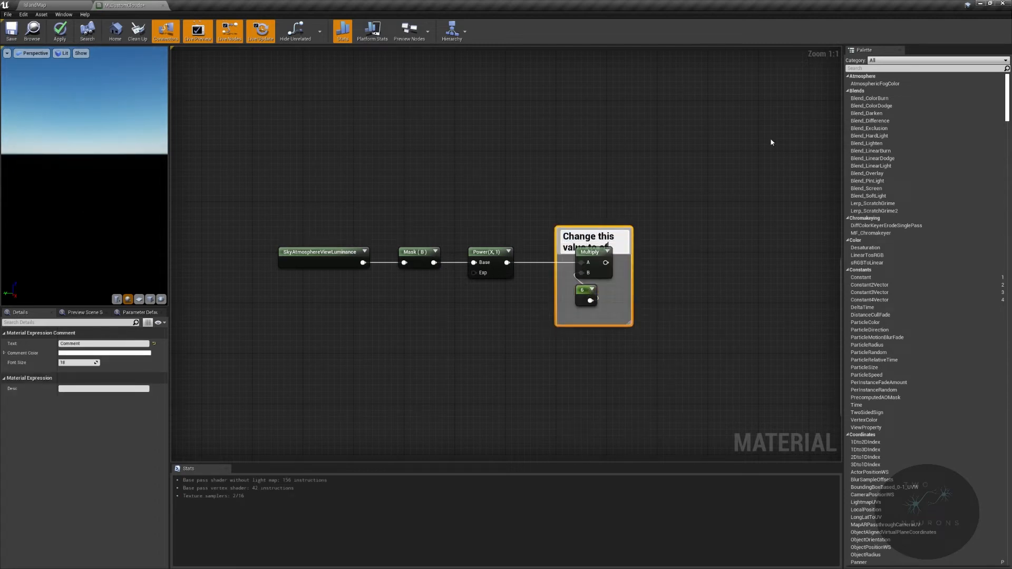
type("n emi")
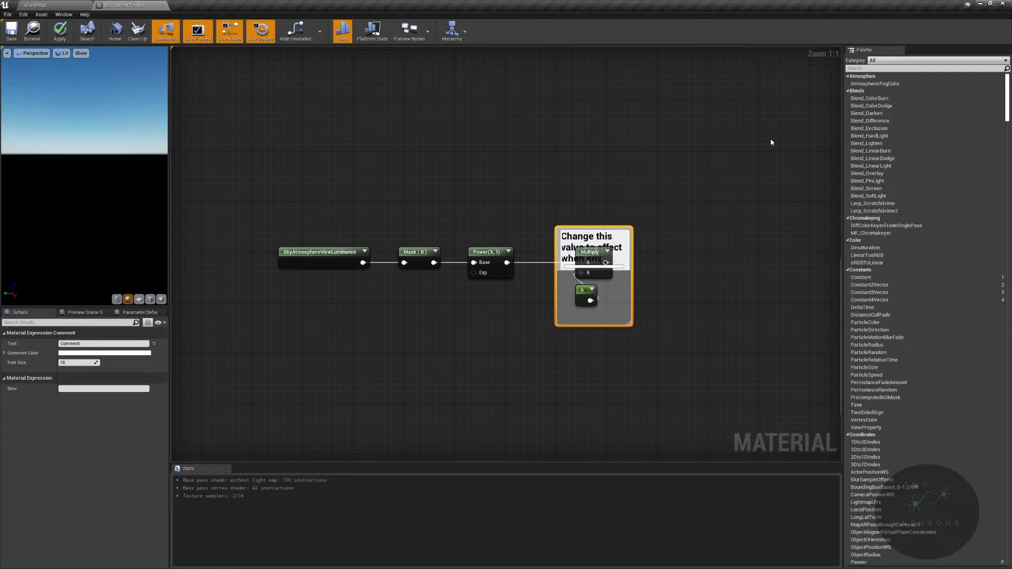
type("ssive starts")
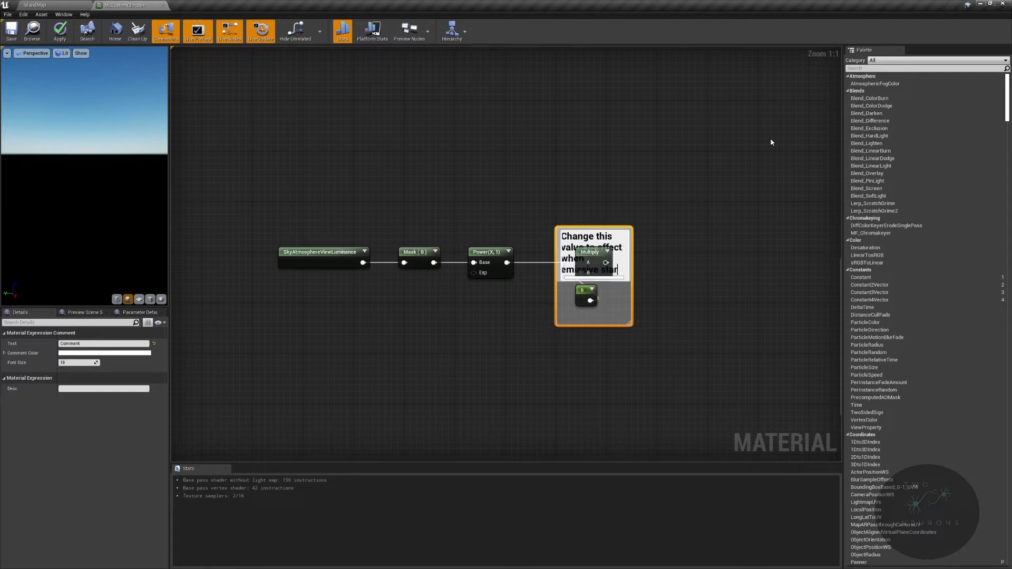
key("Return")
- Enlarge the emissive-start comment box so its title clears the Multiply node
right_click_drag(811, 359, 579, 314)
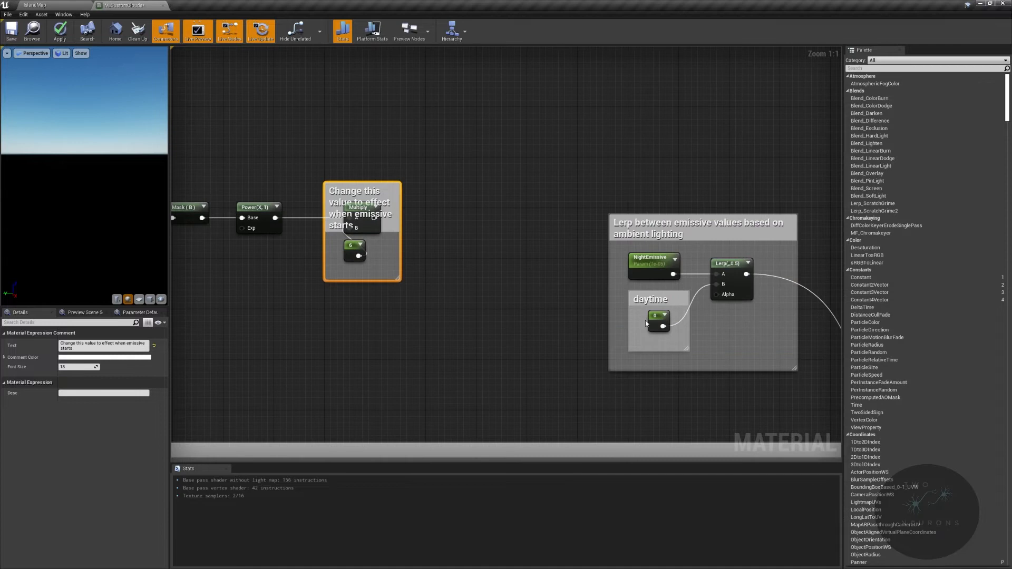
left_click_drag(398, 182, 418, 155)
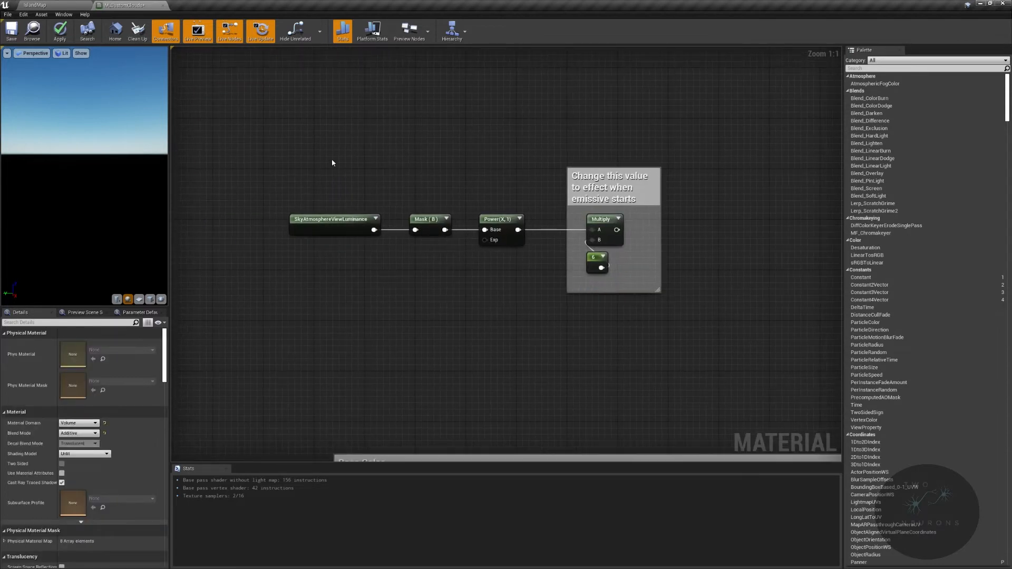
left_click_drag(267, 169, 701, 292)
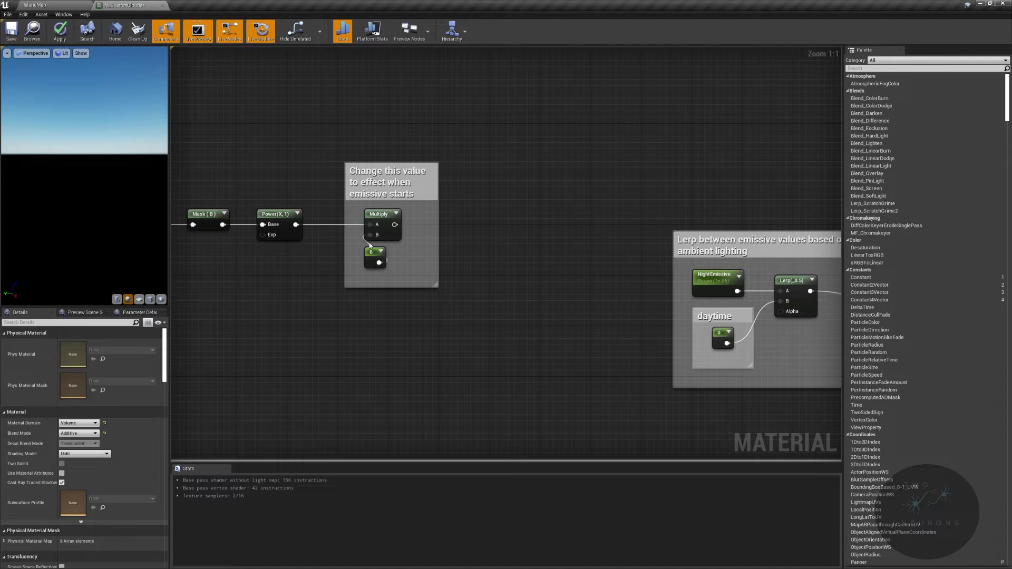
- Add a Clamp node fed by the Multiply output and place it beside the comment box
left_click_drag(389, 226, 512, 210)
type("clamp")
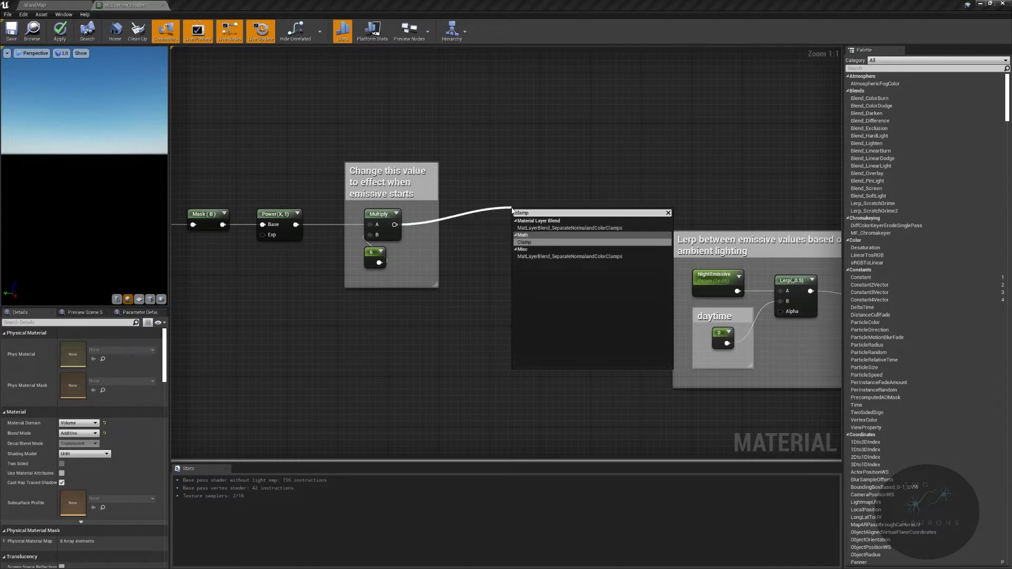
key("Return")
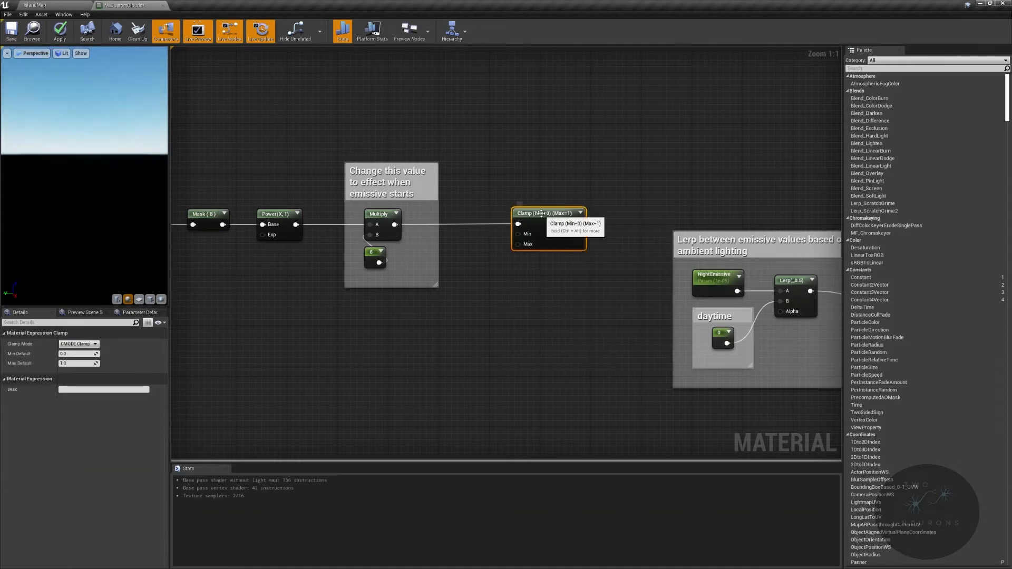
left_click_drag(542, 212, 496, 210)
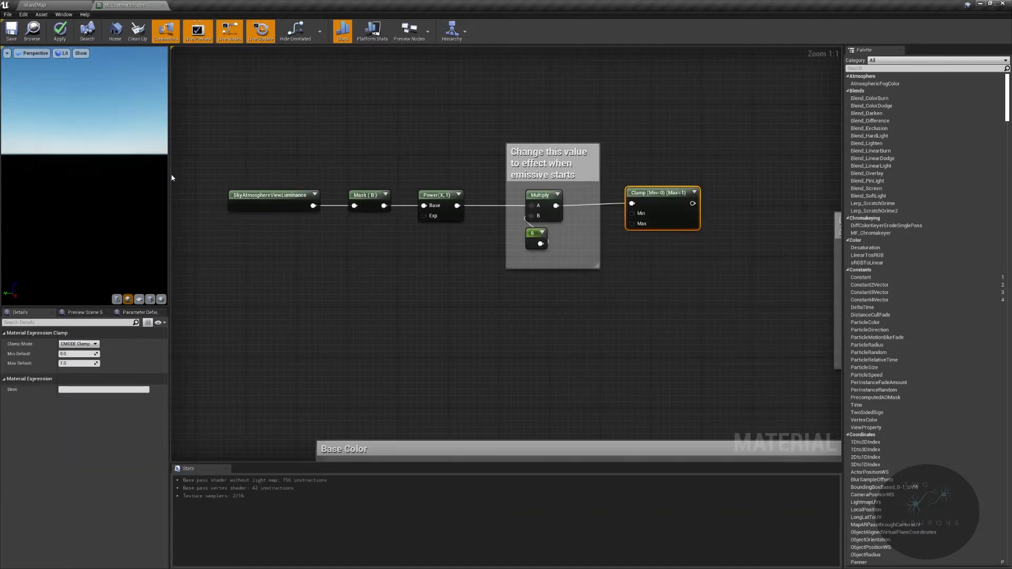
- Straighten the connections from the sky luminance node through Clamp and wire the Clamp output into the emissive Lerp's Alpha
left_click_drag(210, 174, 702, 208)
key("q")
right_click_drag(739, 238, 599, 237)
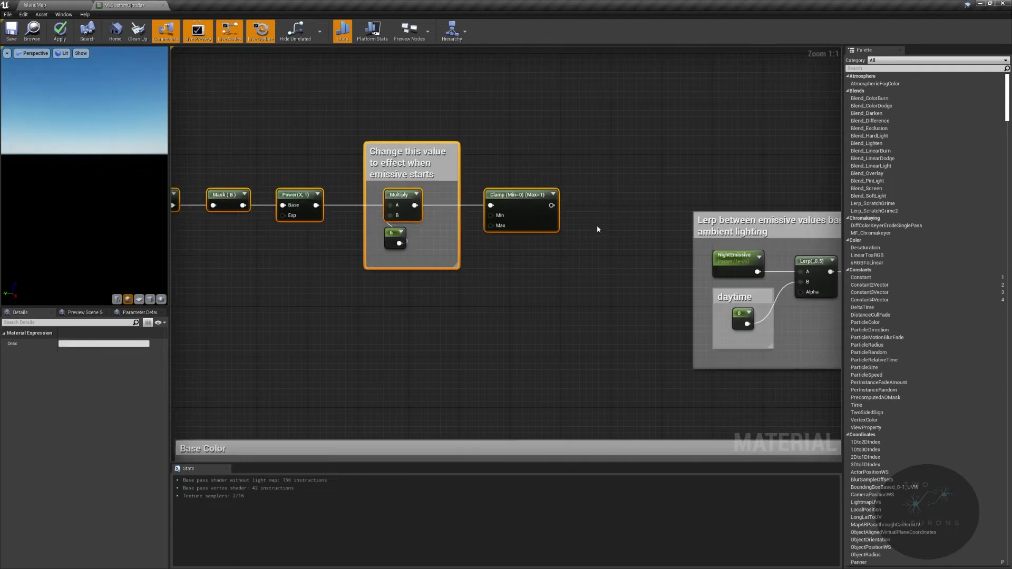
left_click_drag(551, 206, 806, 292)
- Enclose the whole sky luminance chain through Clamp in a comment titled "Determines how bright the sky is"
scroll(392, 142, "down", 3)
left_click_drag(313, 118, 606, 216)
left_click_drag(630, 169, 647, 227)
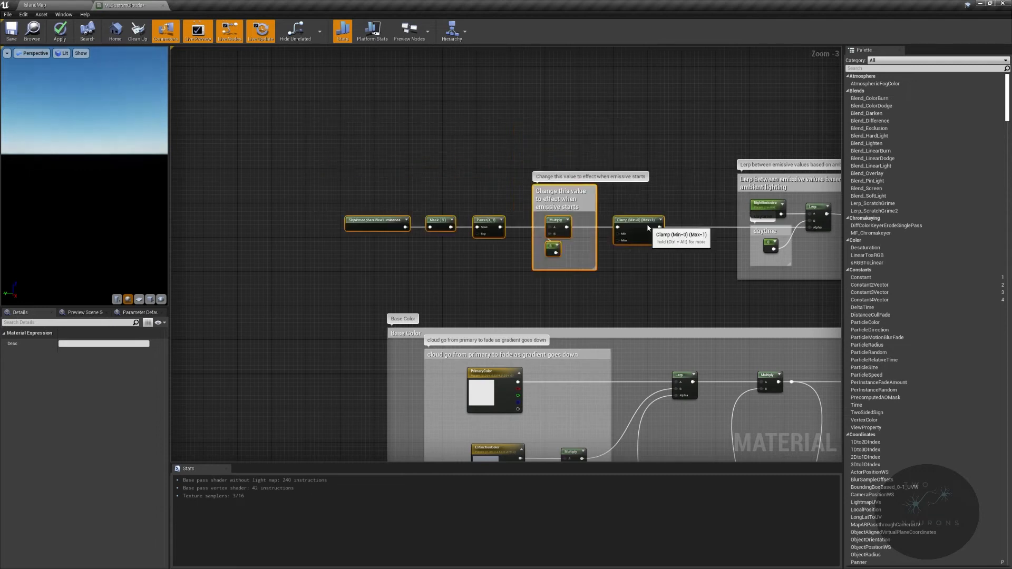
type("cDeterm")
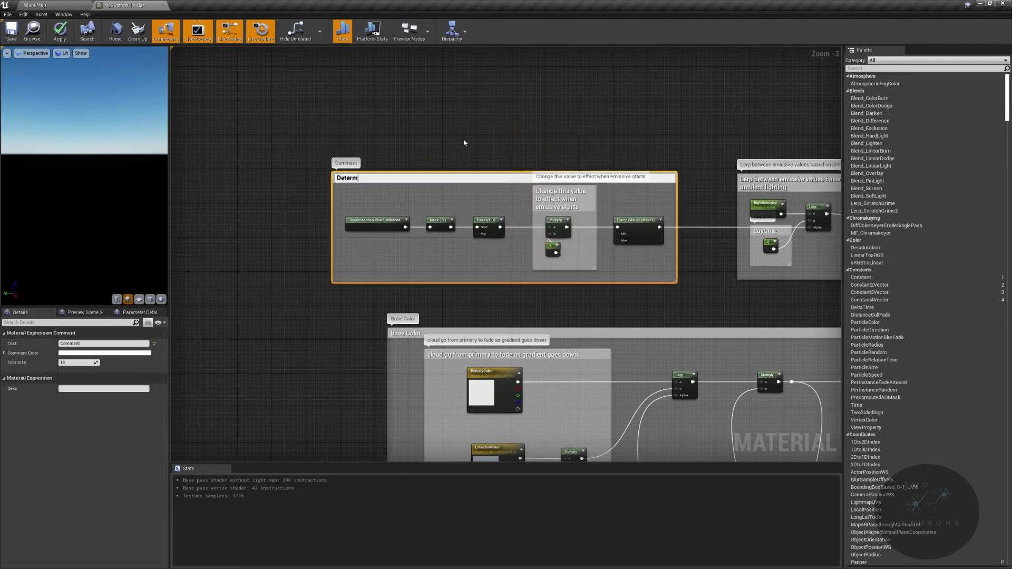
type("ines how bright the sky is")
key("Return")
- Group the sky brightness and emissive Lerp comments in an outer comment titled "Set emissive value based on light value"
scroll(457, 143, "down", 3)
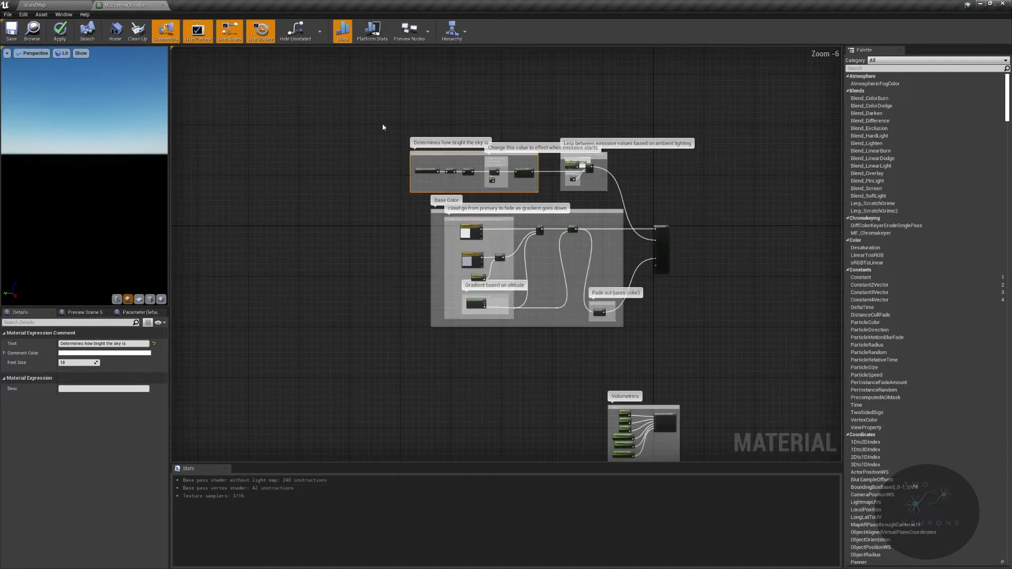
left_click_drag(382, 122, 659, 203)
right_click_drag(659, 203, 679, 274)
key("c")
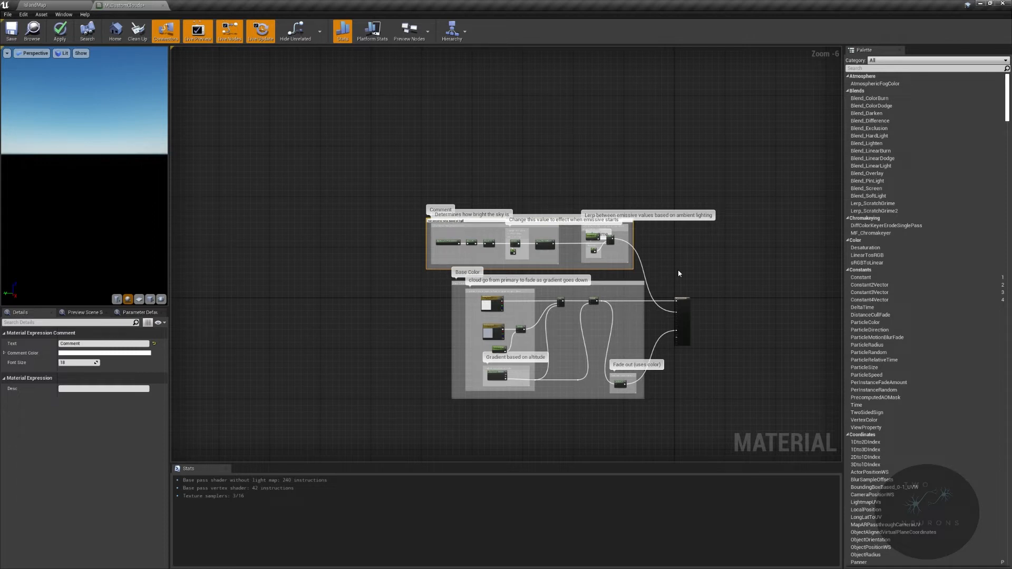
type("ue")
key("Return")
scroll(572, 252, "up", 5)
right_click_drag(510, 226, 361, 168)
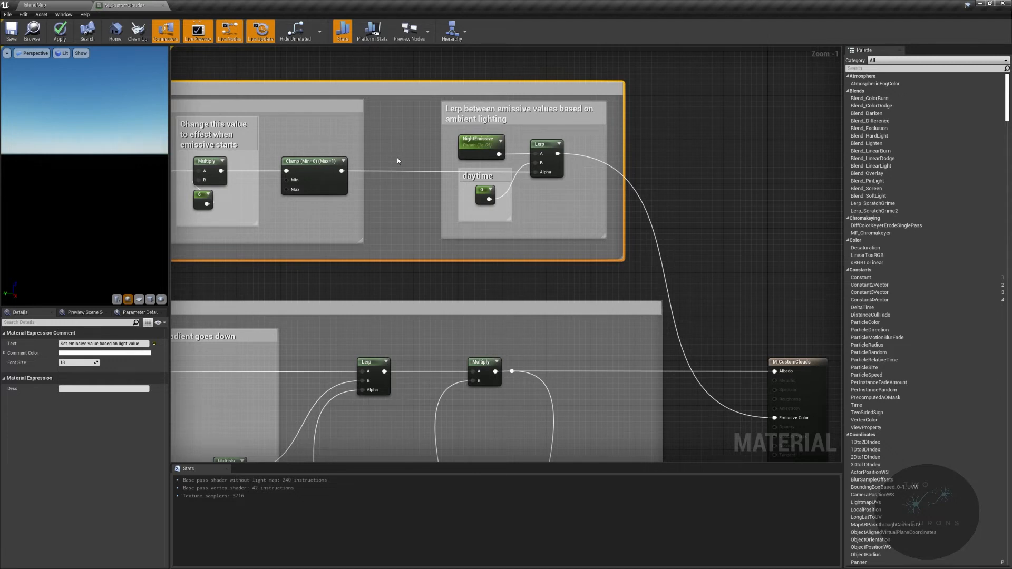
left_click_drag(546, 85, 580, 99)
right_click_drag(811, 90, 839, 48)
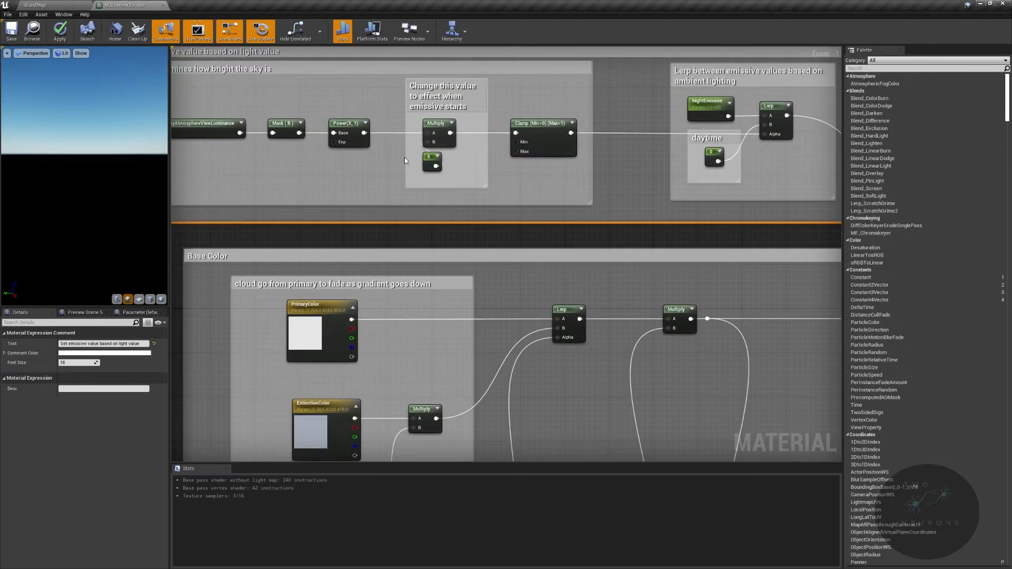
mouse_move(358, 153)
right_mouse_down()
mouse_move(428, 136)
mouse_move(360, 144)
mouse_move(347, 166)
right_mouse_up()
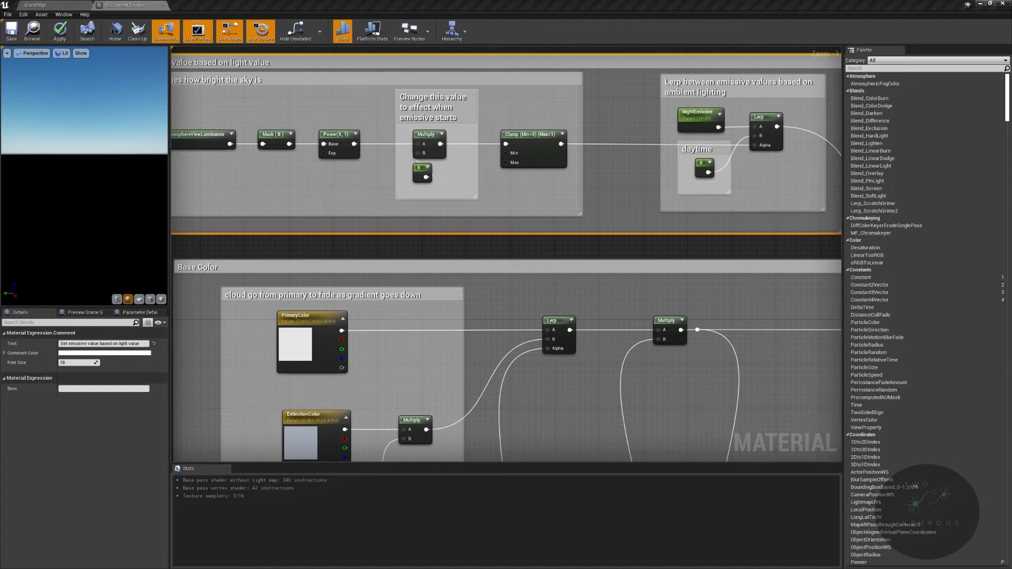
- Add a Texture Sample node in an empty area of the material graph
scroll(649, 296, "down", 4)
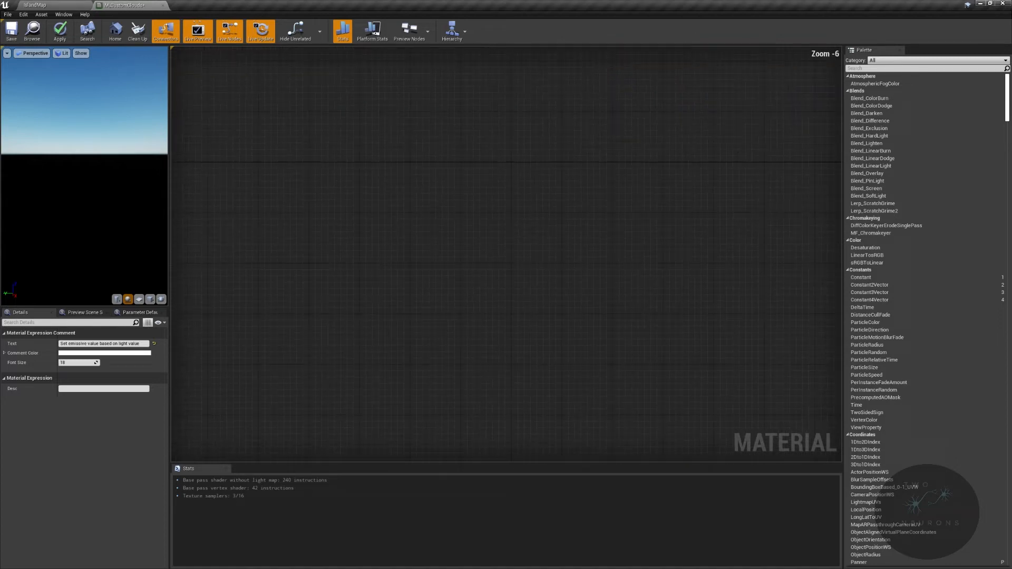
right_click_drag(621, 275, 699, 280)
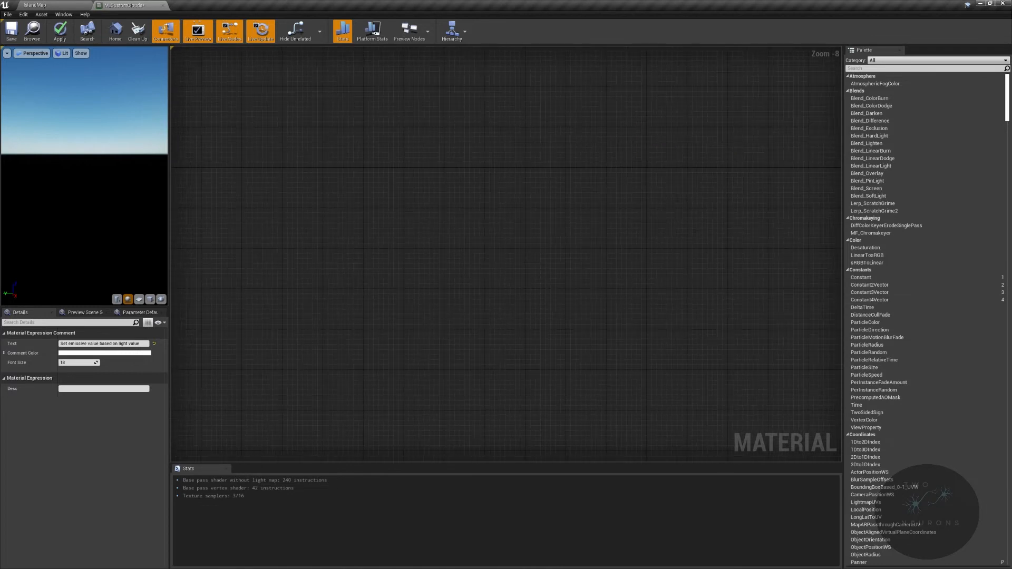
right_click(308, 205)
type("tes")
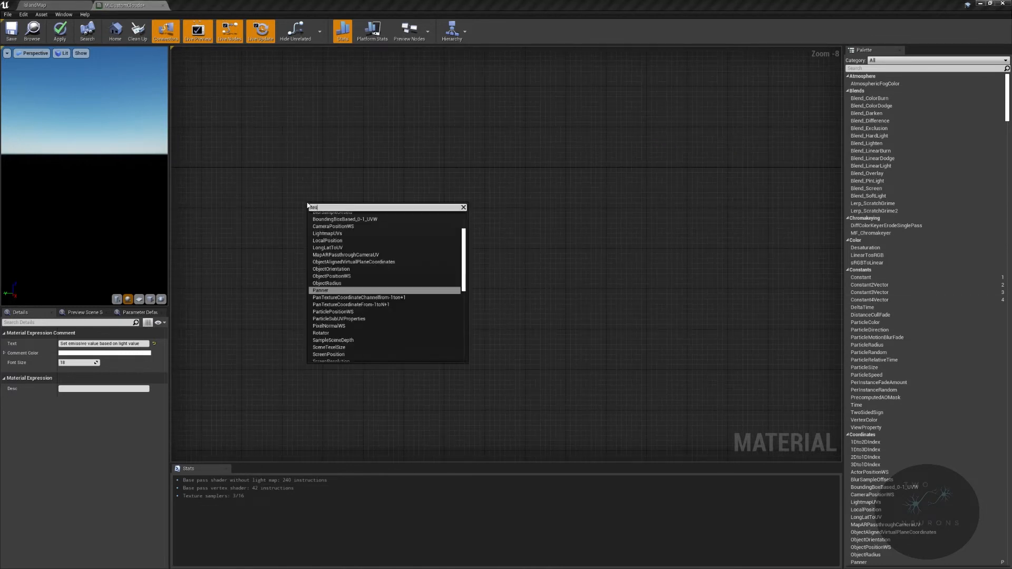
key("BackSpace")
type("xture sample")
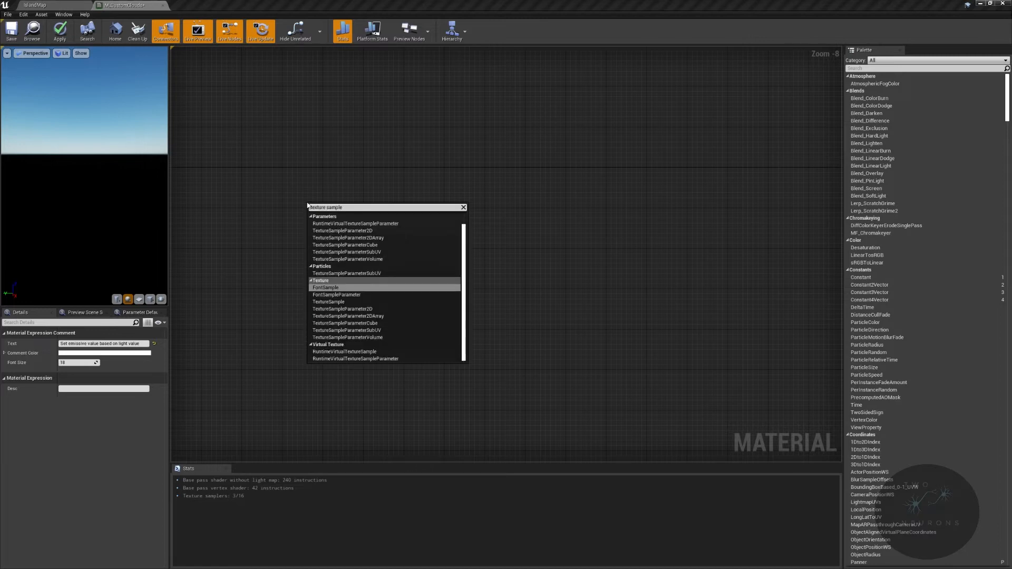
left_click(339, 301)
scroll(338, 300, "up", 5)
right_click_drag(499, 232, 713, 266)
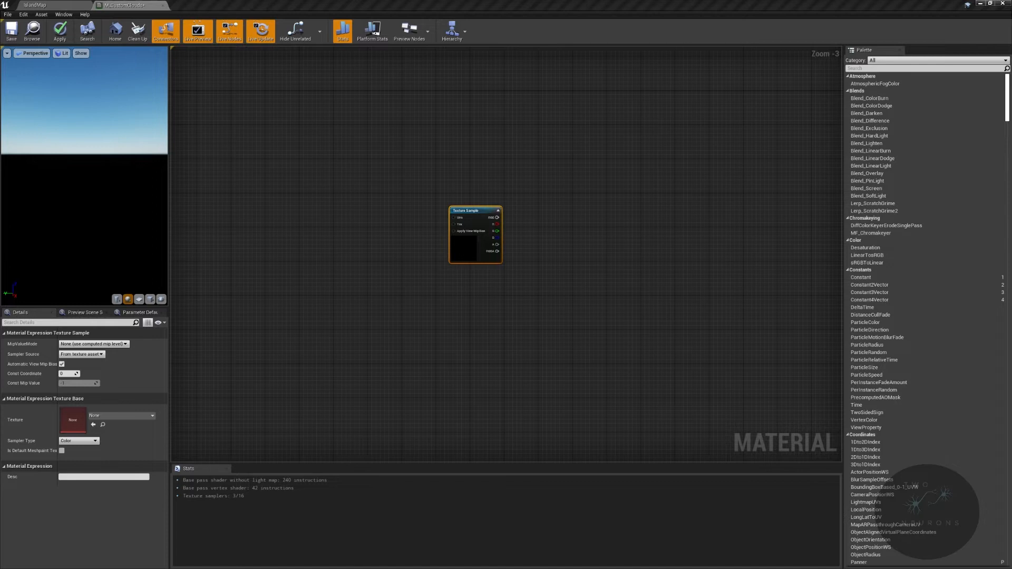
- Assign the volume texture VT_PerlinWorley_Balanced to the Texture Sample and set its sampler source to Shared: Wrap
scroll(583, 248, "up", 3)
left_click(150, 415)
type("VT_Perlinwo")
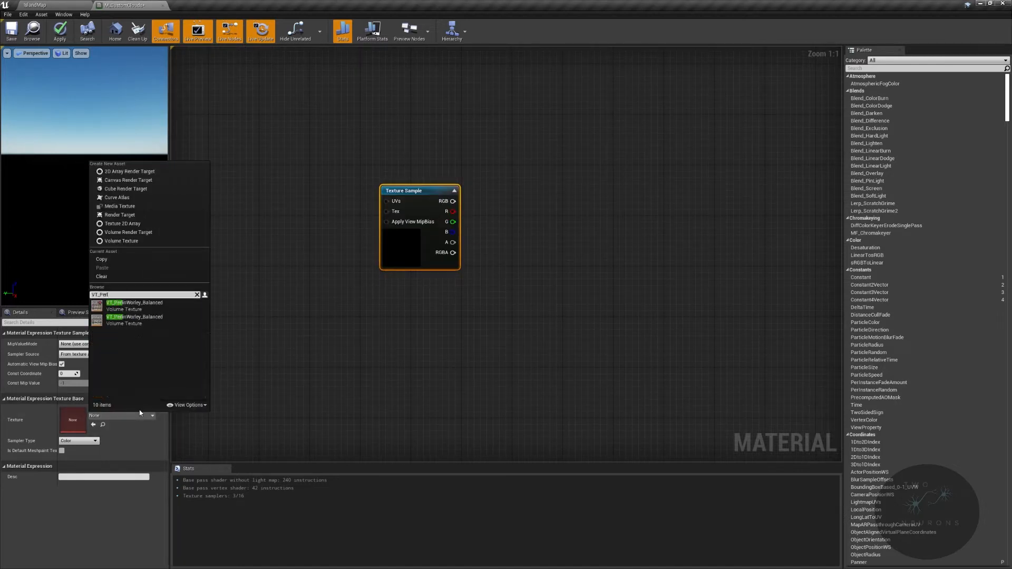
left_click(148, 306)
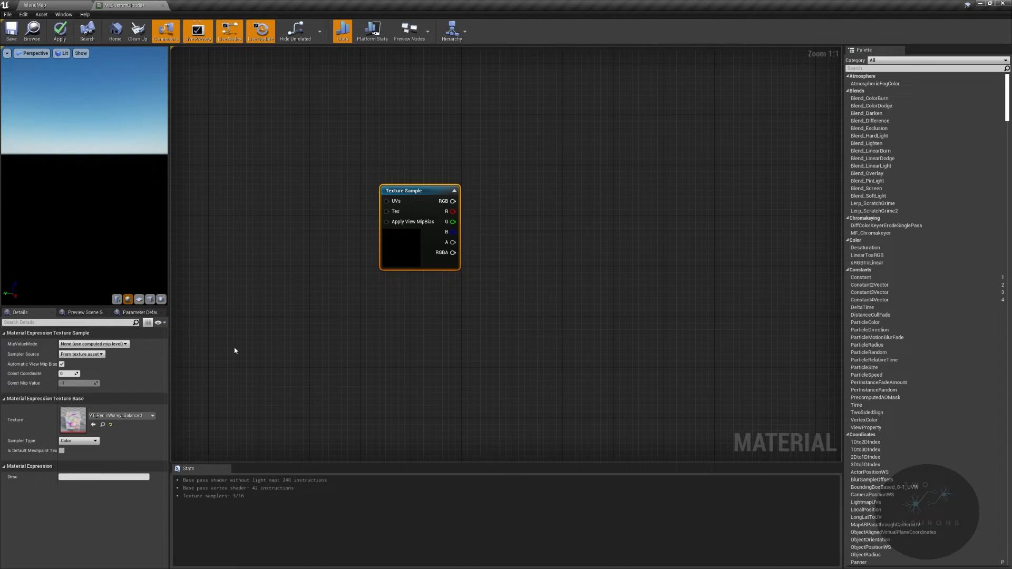
left_click(81, 354)
left_click(99, 366)
- Add an Absolute World Position node well ahead of the Texture Sample node
right_click_drag(259, 317, 396, 342)
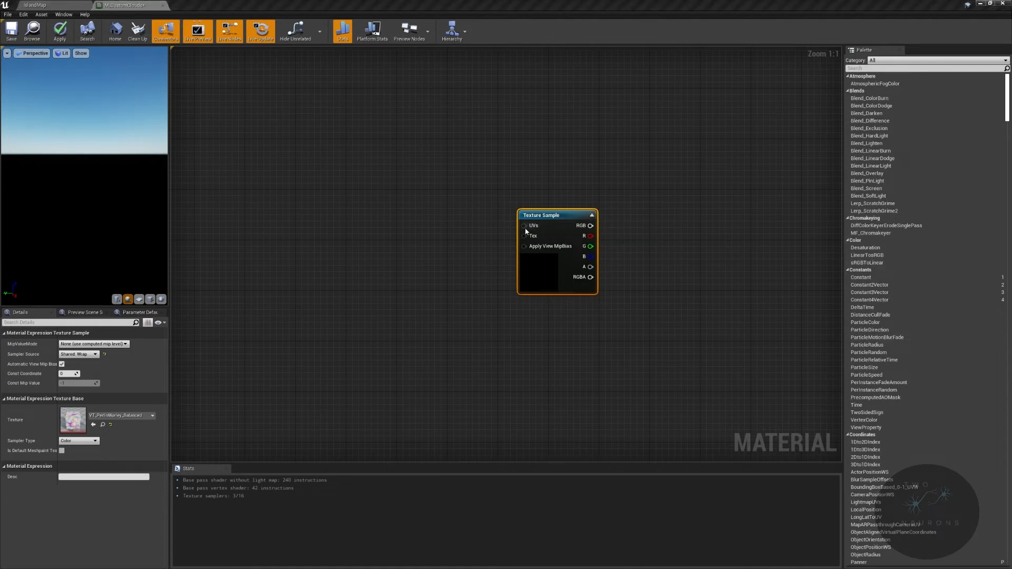
right_click_drag(449, 230, 564, 225)
right_click_drag(383, 296, 463, 282)
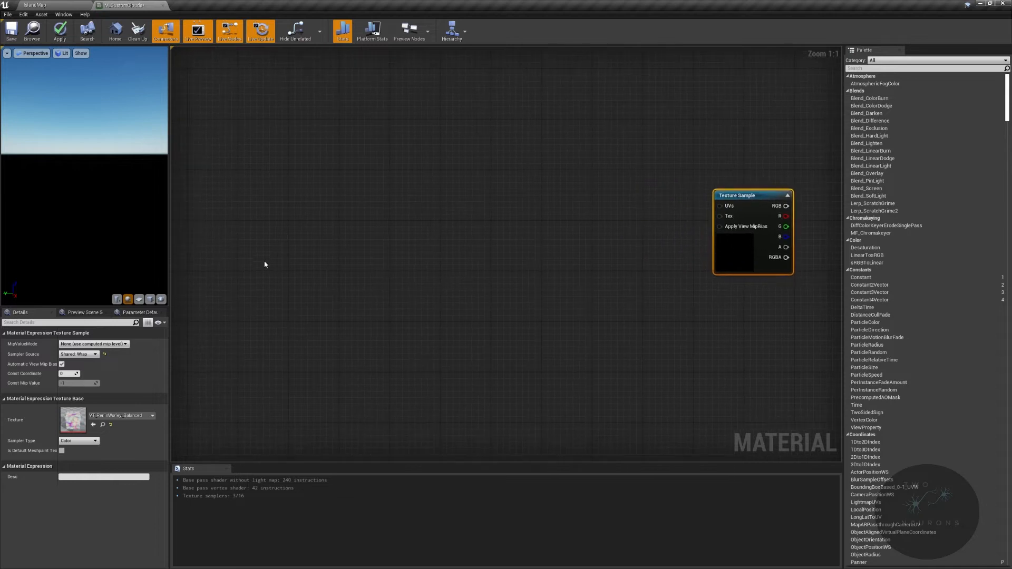
right_click(272, 261)
type("ab")
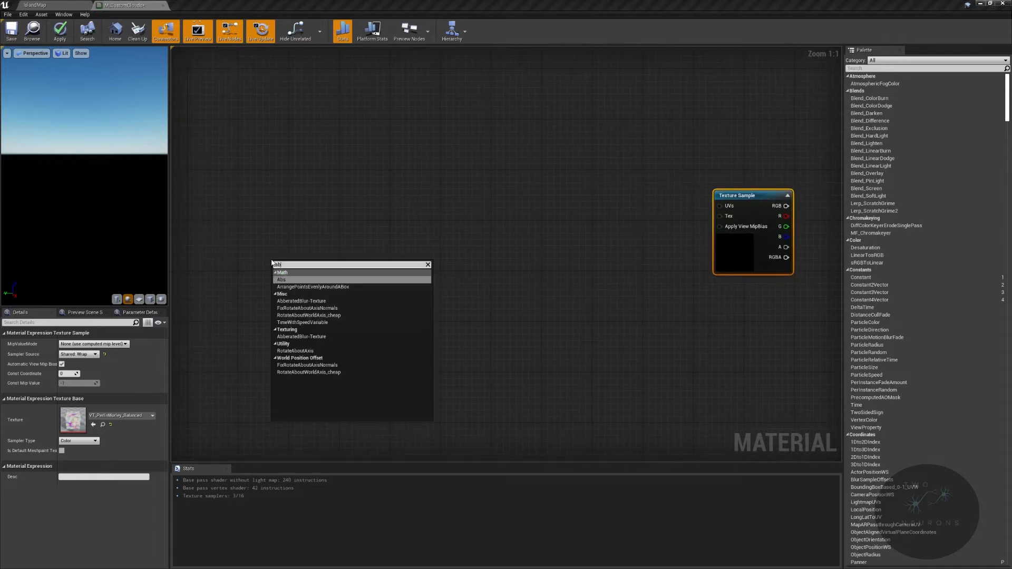
key("BackSpace")
key("BackSpace")
type("world position")
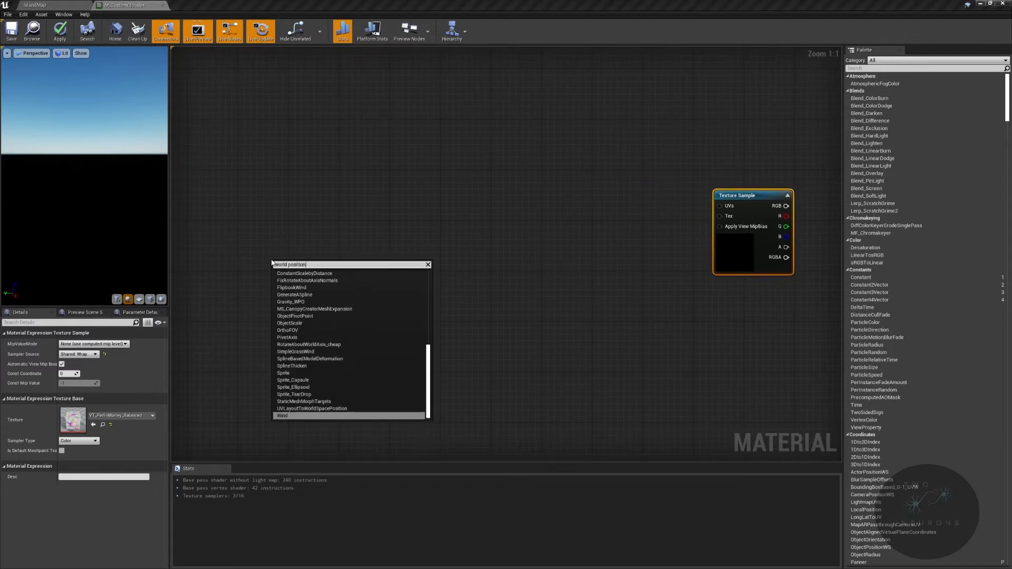
key("BackSpace")
key("BackSpace")
key("BackSpace")
key("BackSpace")
key("BackSpace")
key("BackSpace")
key("BackSpace")
key("BackSpace")
key("BackSpace")
key("BackSpace")
key("BackSpace")
type("ld pos")
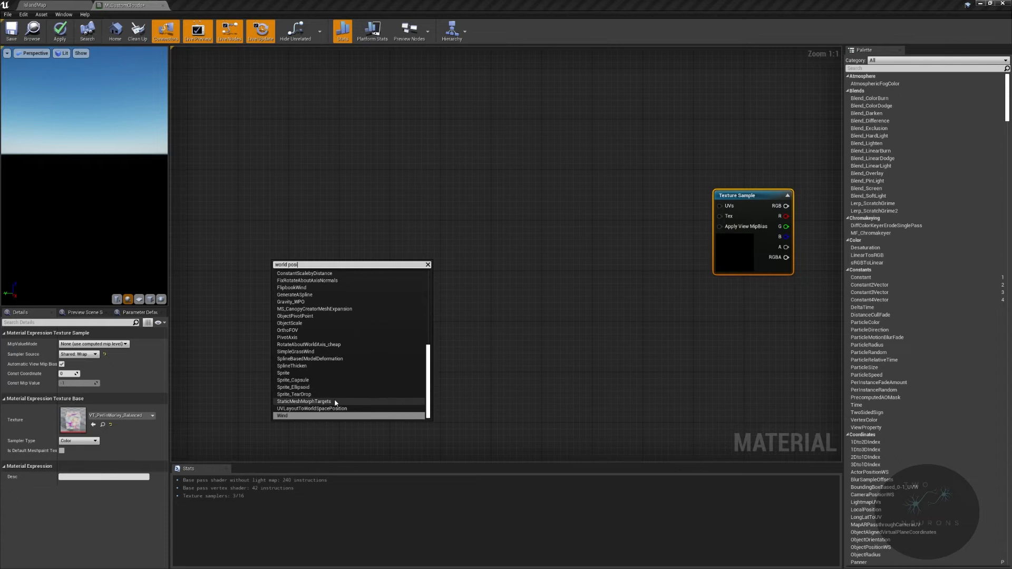
scroll(334, 392, "up", 6)
left_click(301, 280)
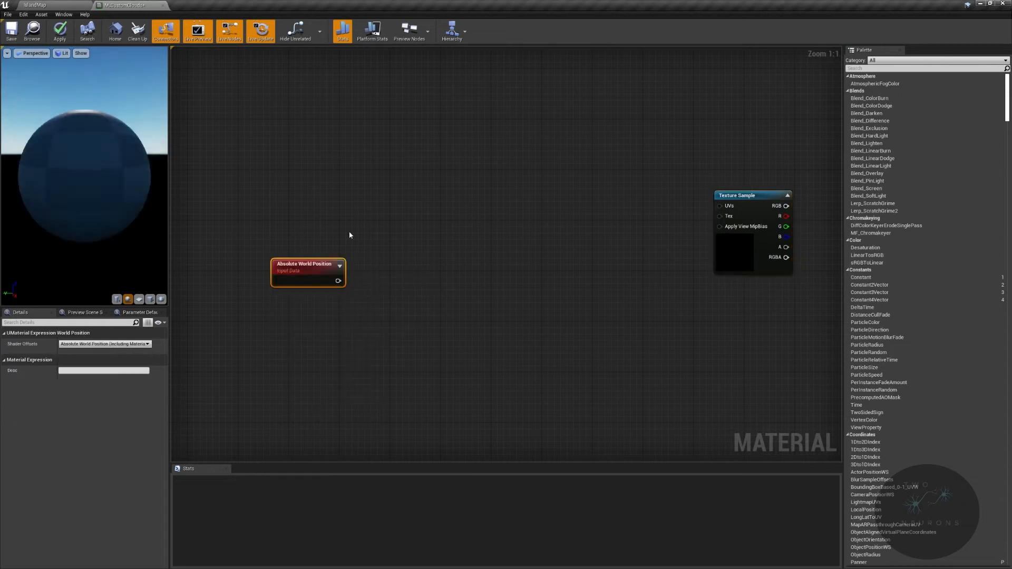
- Move the Absolute World Position node farther from the Texture Sample to leave room for nodes between them
left_click_drag(339, 263, 318, 249)
scroll(364, 287, "up", 1)
right_click_drag(294, 282, 386, 271)
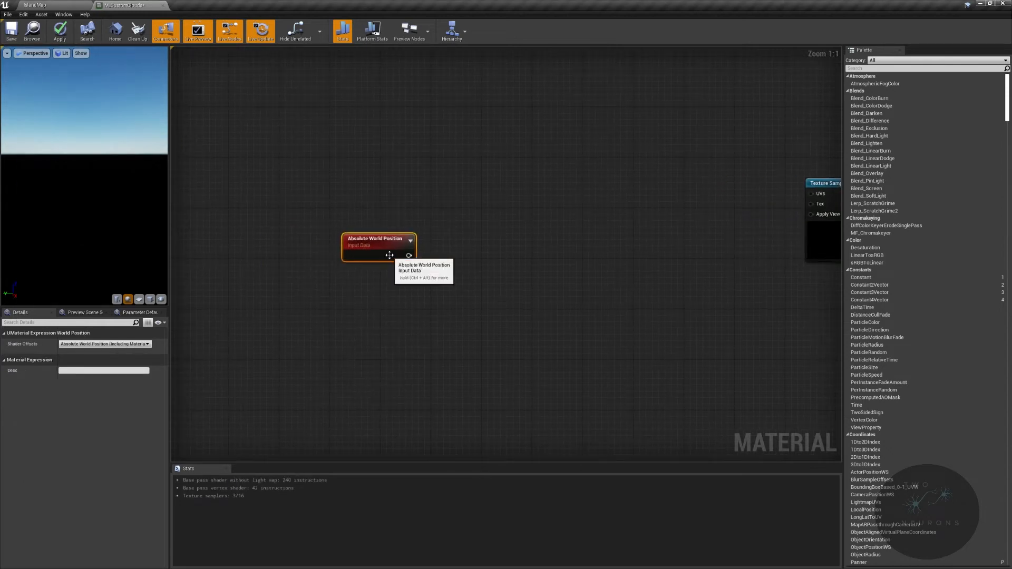
left_click_drag(395, 254, 313, 246)
right_click_drag(427, 241, 281, 265)
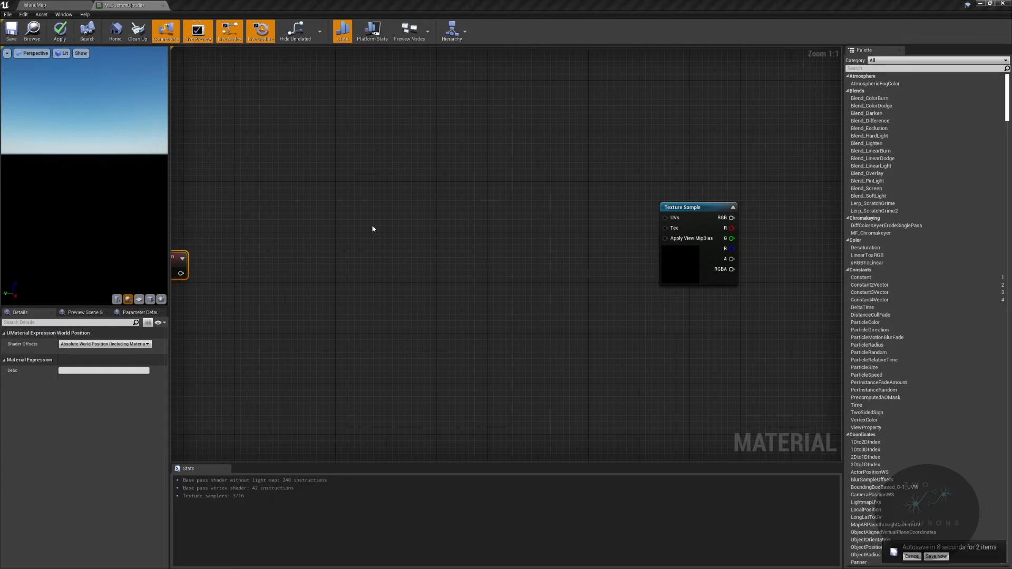
- Add a Divide node with its A input fed by Absolute World Position
right_click_drag(222, 264, 358, 239)
left_click_drag(345, 247, 492, 180)
type("divide")
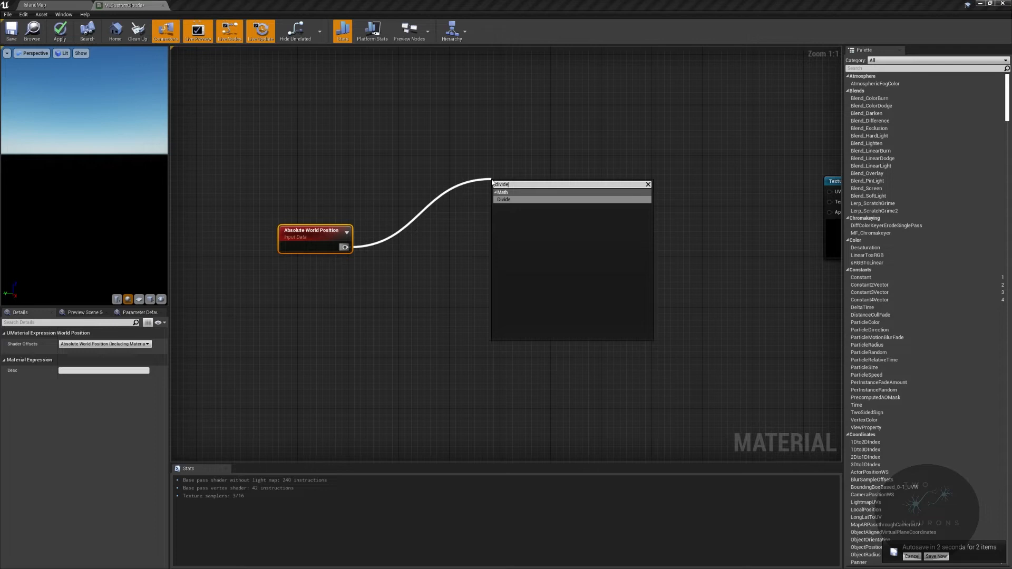
key("Return")
- Insert a reroute node right after Absolute World Position and align it with that node's output
double_click(374, 244)
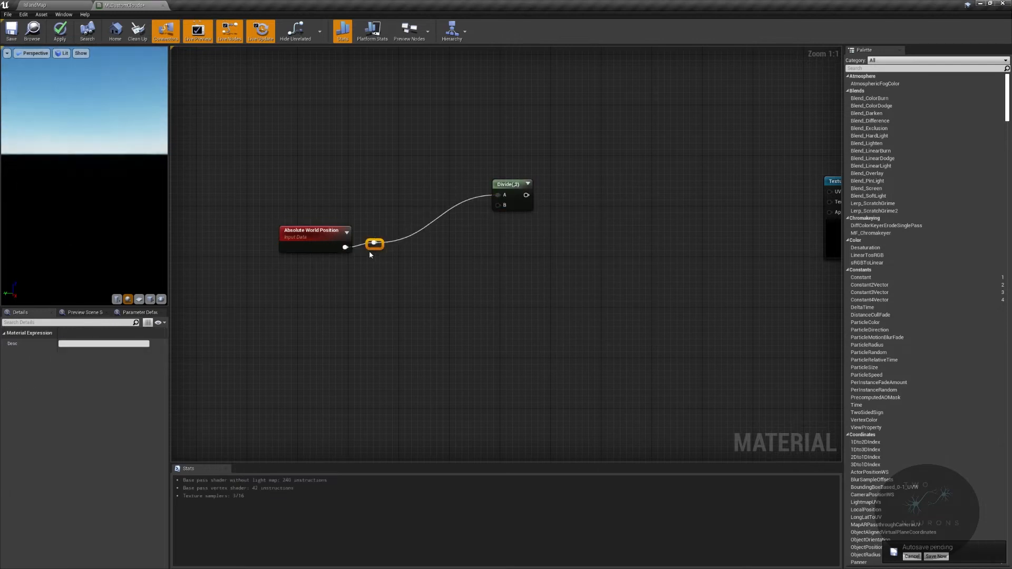
left_click_drag(248, 199, 409, 265)
key("q")
right_click_drag(414, 265, 378, 279)
- Adjust the Divide node's position and add a second reroute node on its incoming wire, raised toward the Divide's level
mouse_move(476, 199)
left_mouse_down()
mouse_move(521, 184)
mouse_move(530, 195)
mouse_move(485, 191)
left_mouse_up()
left_click(377, 253)
double_click(378, 253)
left_click_drag(377, 254, 377, 206)
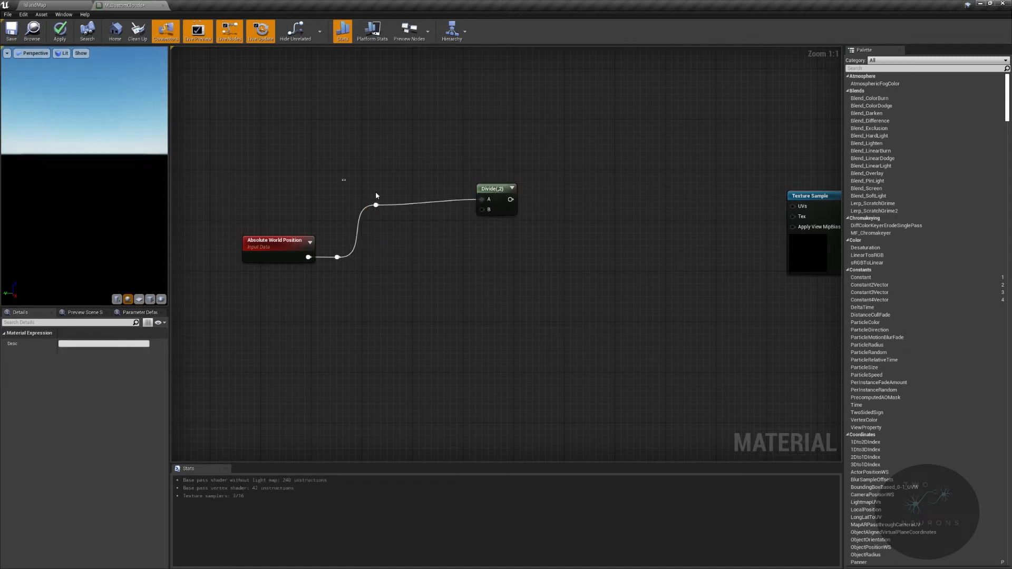
- Move the Divide node with its reroute farther up from Absolute World Position, and raise the Texture Sample node farther away to widen the gap
left_click(498, 189, "ctrl")
left_click_drag(498, 190, 549, 147)
left_click(560, 260)
right_click_drag(638, 213, 528, 271)
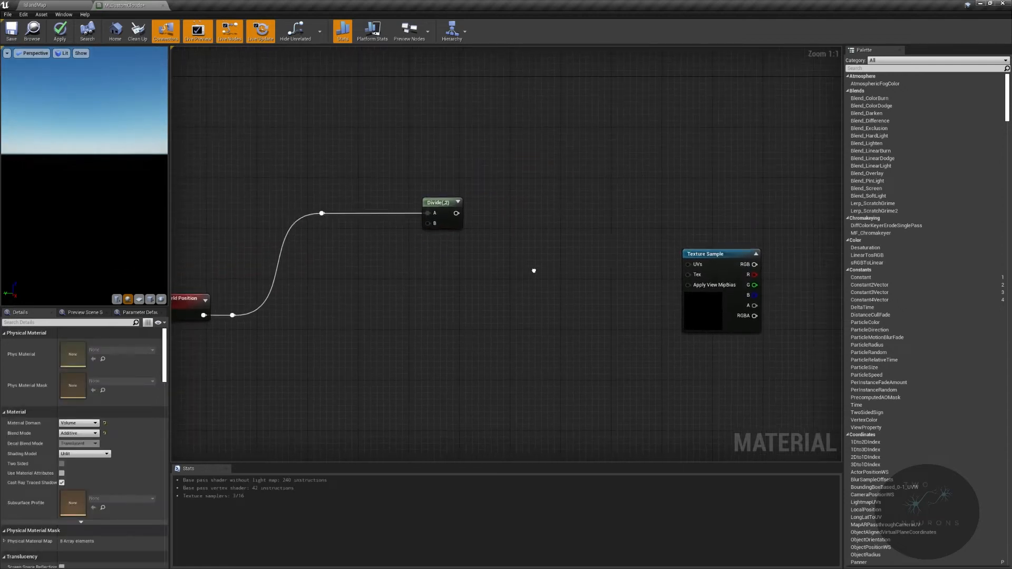
left_click_drag(697, 256, 741, 185)
right_click_drag(486, 261, 497, 239)
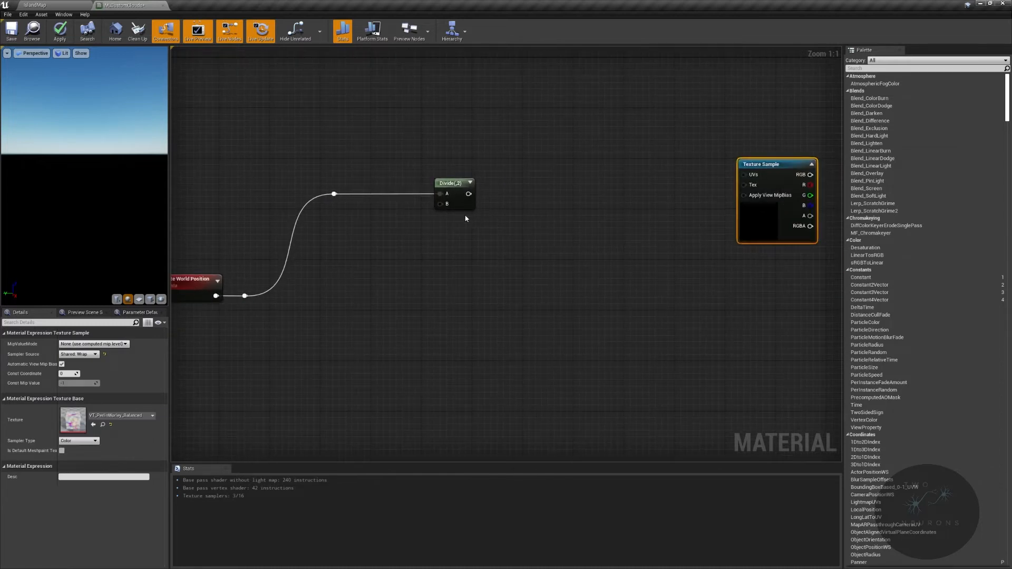
- Add a Multiply node that feeds the Divide node's B input and place it just below the Divide
left_click_drag(440, 204, 419, 250)
type("multiply")
key("Return")
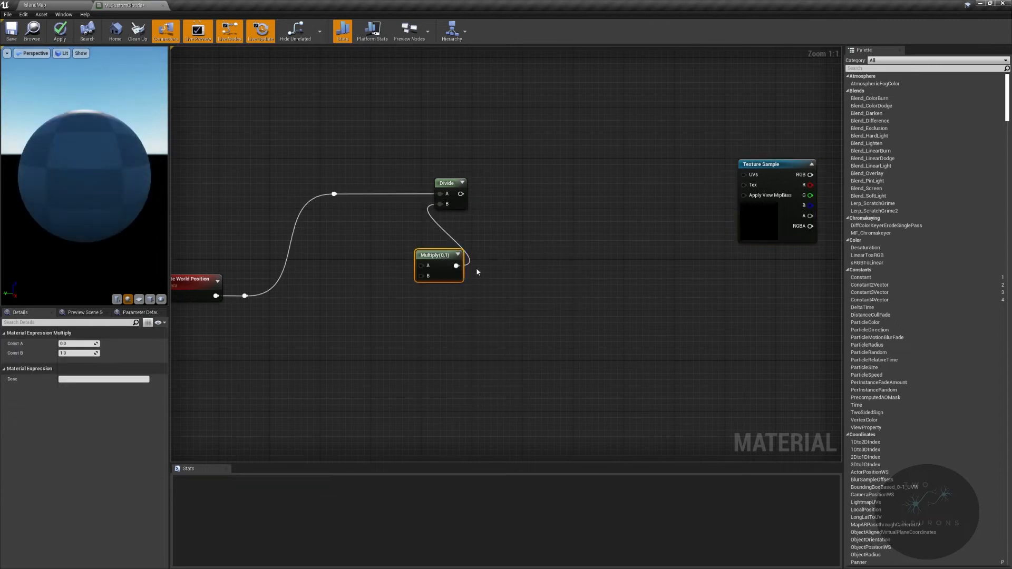
mouse_move(445, 254)
left_mouse_down()
mouse_move(456, 231)
mouse_move(459, 244)
left_mouse_up()
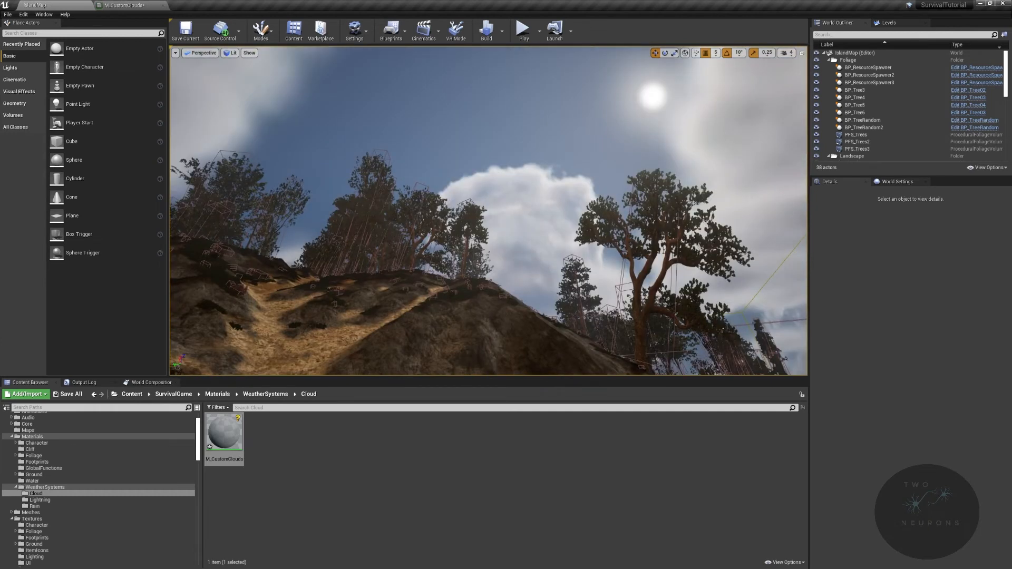
- Look over the clouds above the sea in the IslandMap level and return to the M_CustomClouds material graph
right_click_drag(488, 210, 551, 323)
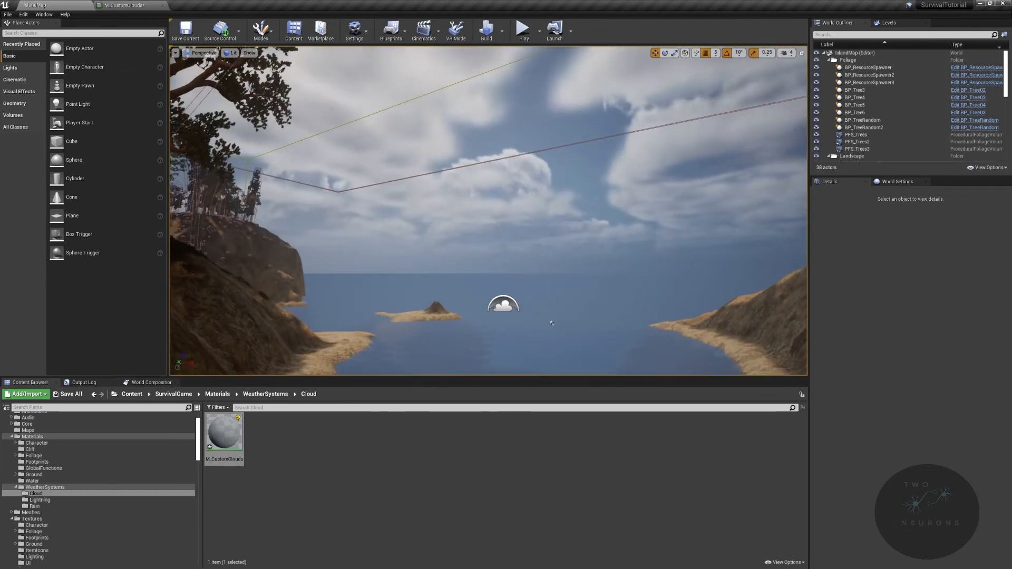
right_click_drag(464, 198, 525, 187)
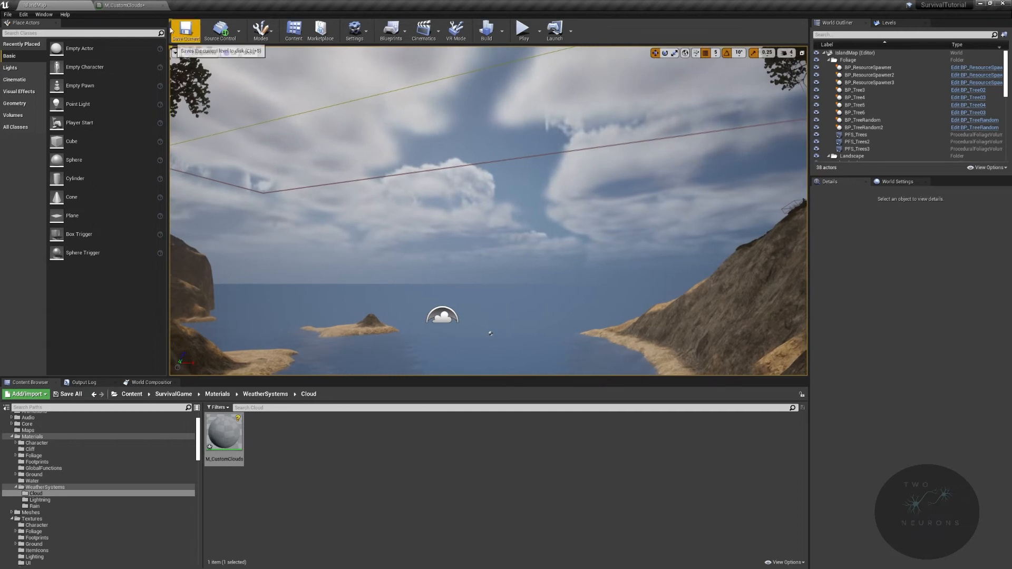
left_click(129, 5)
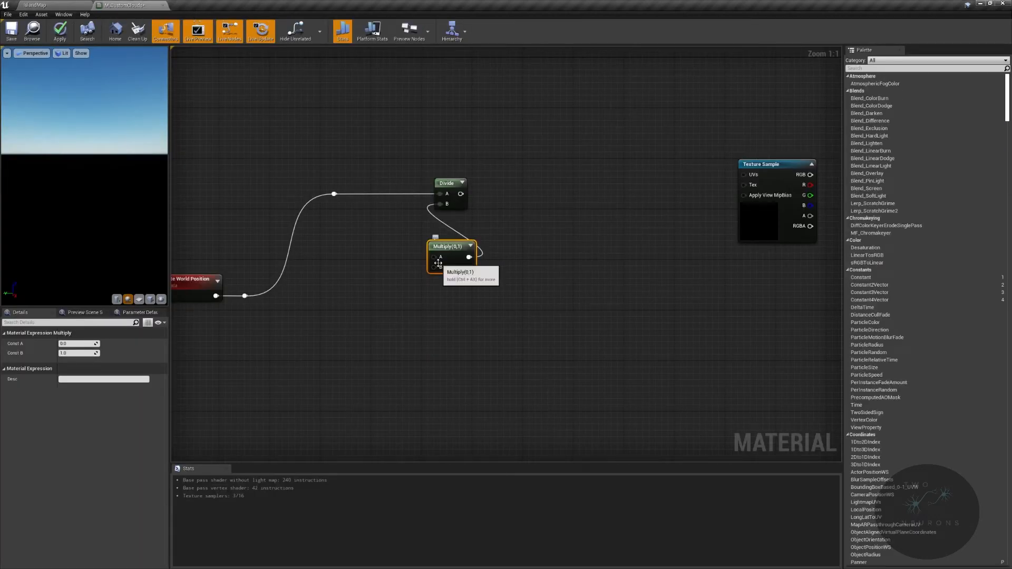
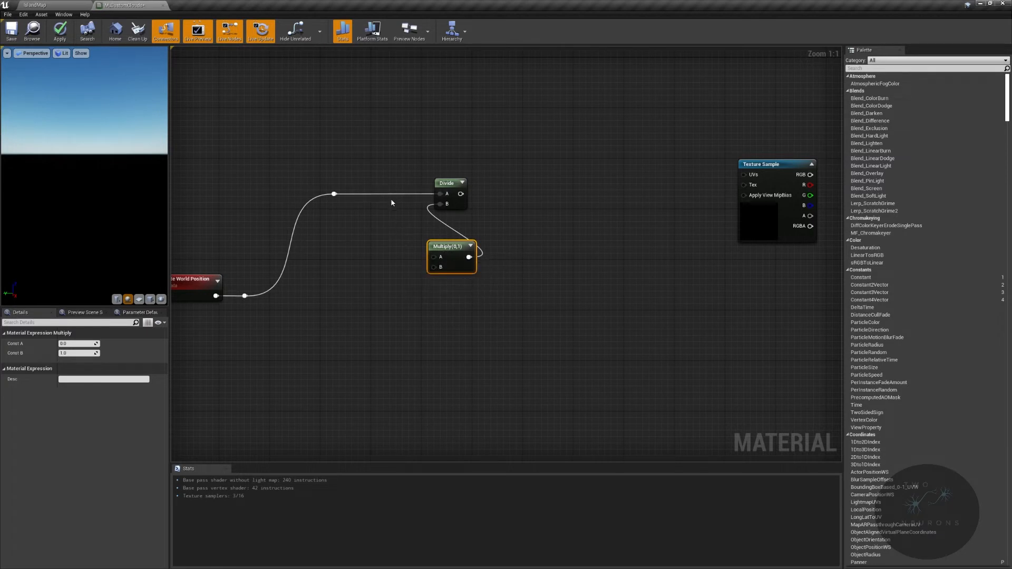
- Raise the Multiply node closer to the Divide node and add two Constant nodes beside it
left_click_drag(448, 249, 447, 236)
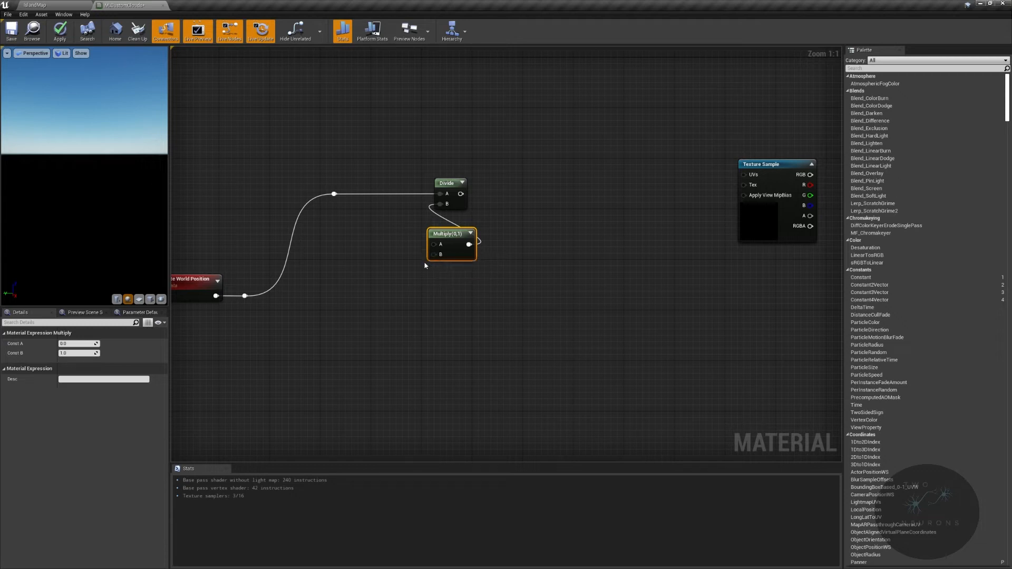
key("1")
left_click(349, 230)
key("1")
left_click(366, 285)
- Convert the upper Constant to a parameter named CloudDetailTiling
right_click(358, 237)
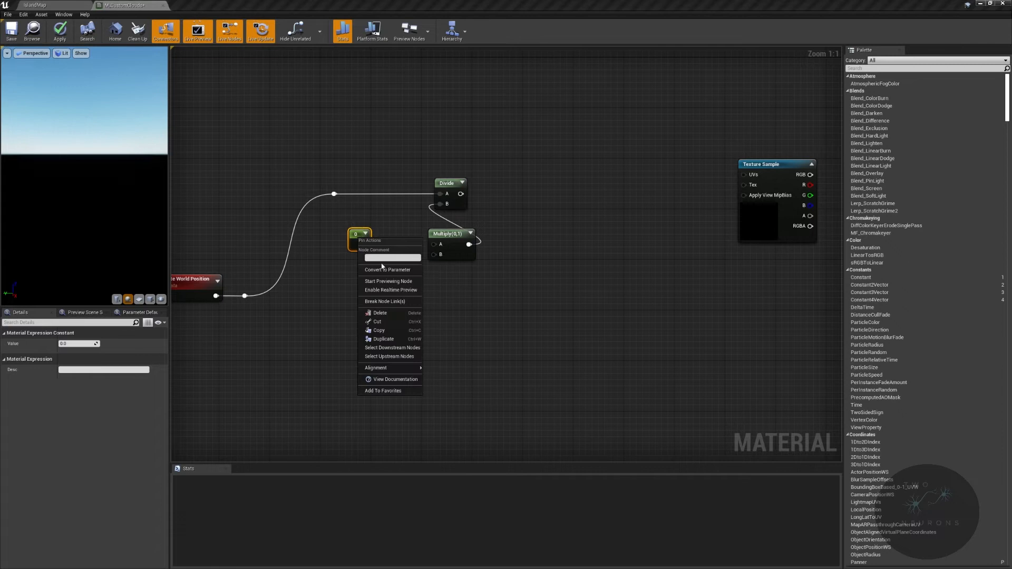
left_click(384, 269)
type("C")
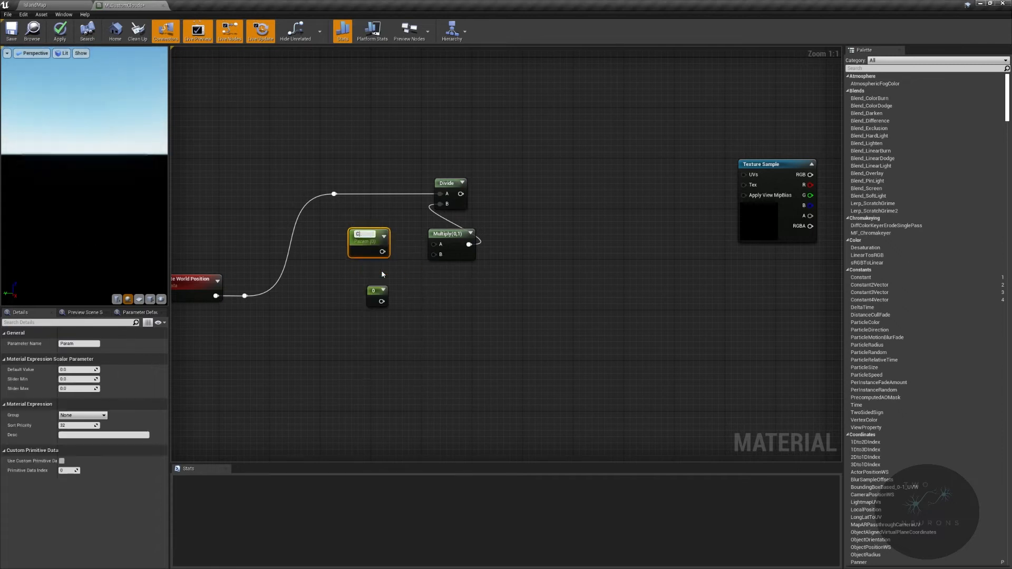
type("loudDetailTiling")
key("Return")
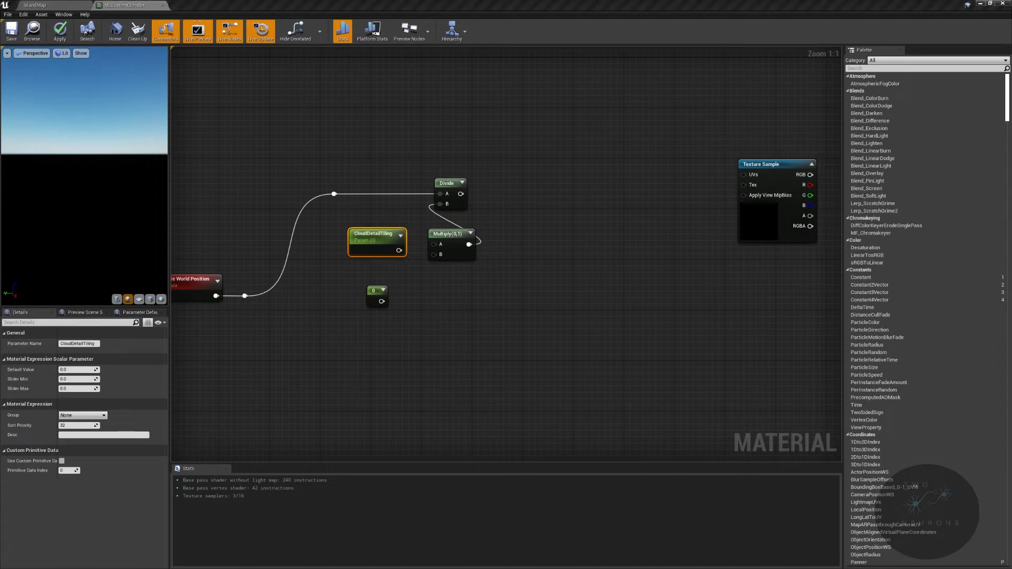
- Assign CloudDetailTiling to the Cloud group with default value 40, slider minimum 25 and slider maximum 250
left_click(89, 416)
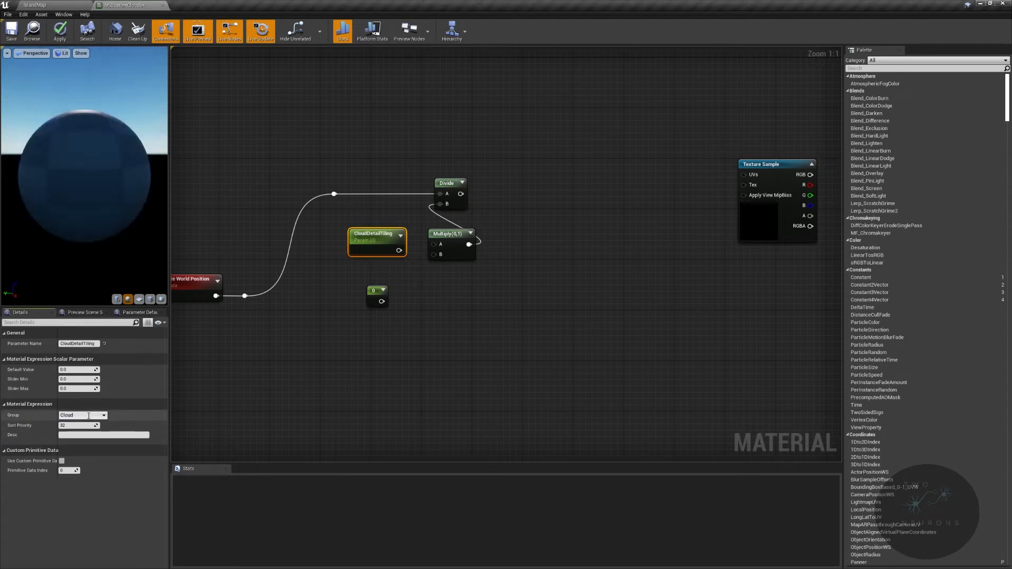
left_click(83, 370)
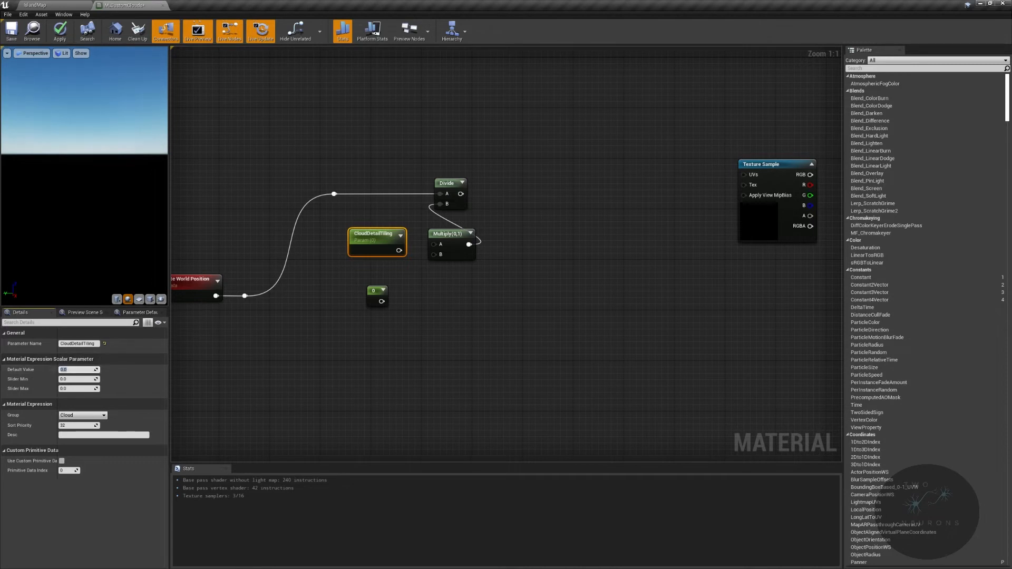
type("40")
key("Tab")
type("25")
key("Tab")
type("250")
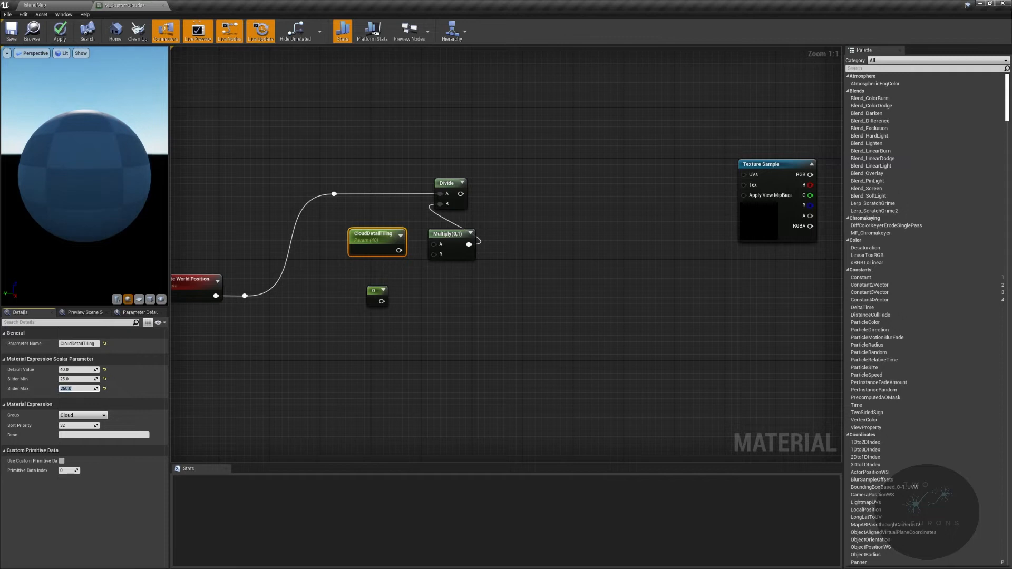
- Connect CloudDetailTiling to the Multiply's A input and move the parameter and the remaining constant closer to the Multiply
left_click_drag(399, 250, 438, 247)
left_click_drag(367, 243, 369, 236)
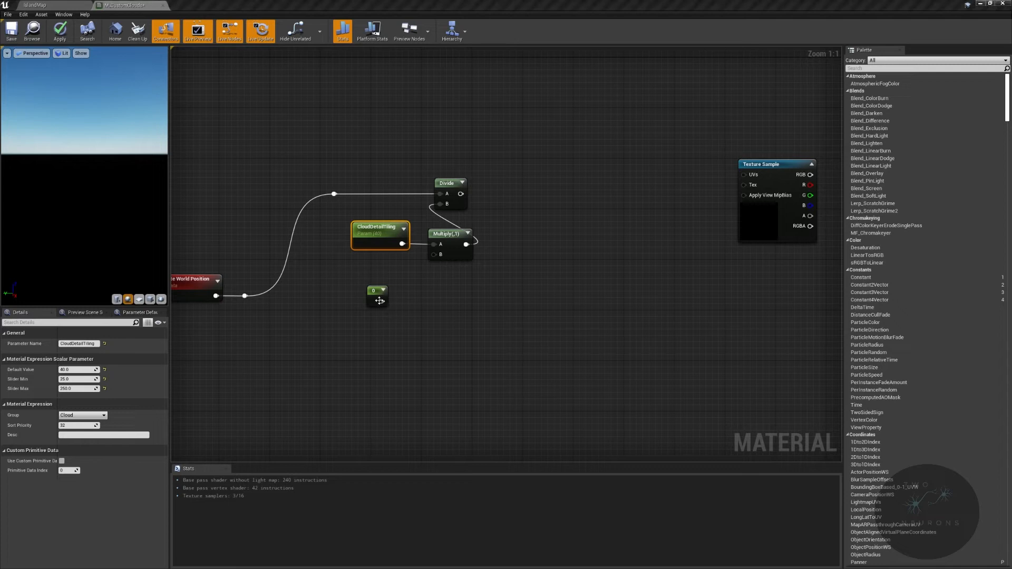
left_click_drag(376, 291, 386, 273)
- Examine the emissive section with its daytime constant elsewhere in the graph and return to the cloud tiling nodes
left_click(449, 246)
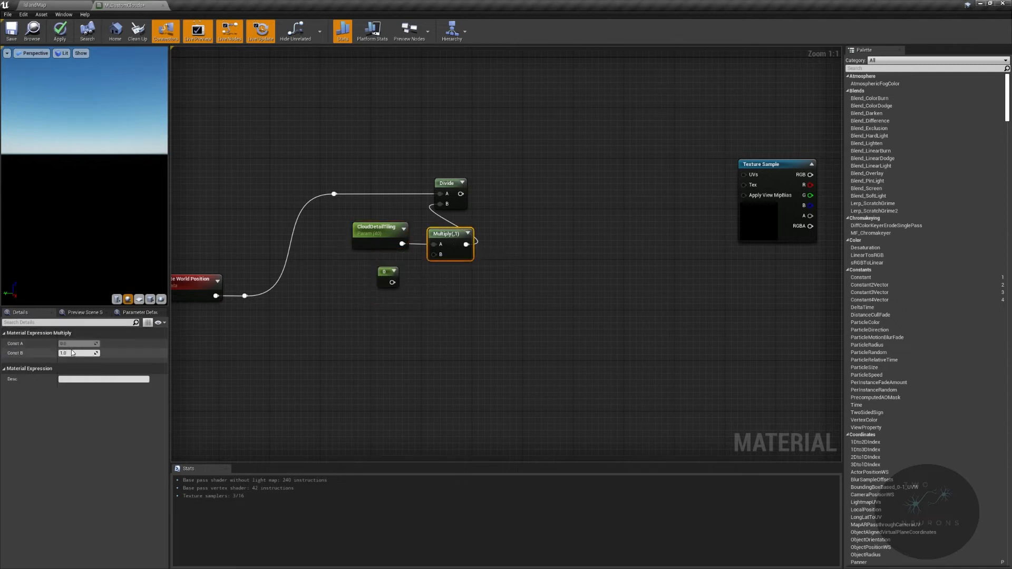
right_click_drag(744, 305, 249, 320)
scroll(250, 320, "down", 5)
right_click_drag(481, 274, 539, 452)
scroll(539, 451, "down", 4)
right_click_drag(685, 275, 231, 249)
scroll(501, 293, "down", 1)
scroll(501, 294, "up", 5)
right_click_drag(659, 300, 438, 63)
scroll(603, 226, "up", 5)
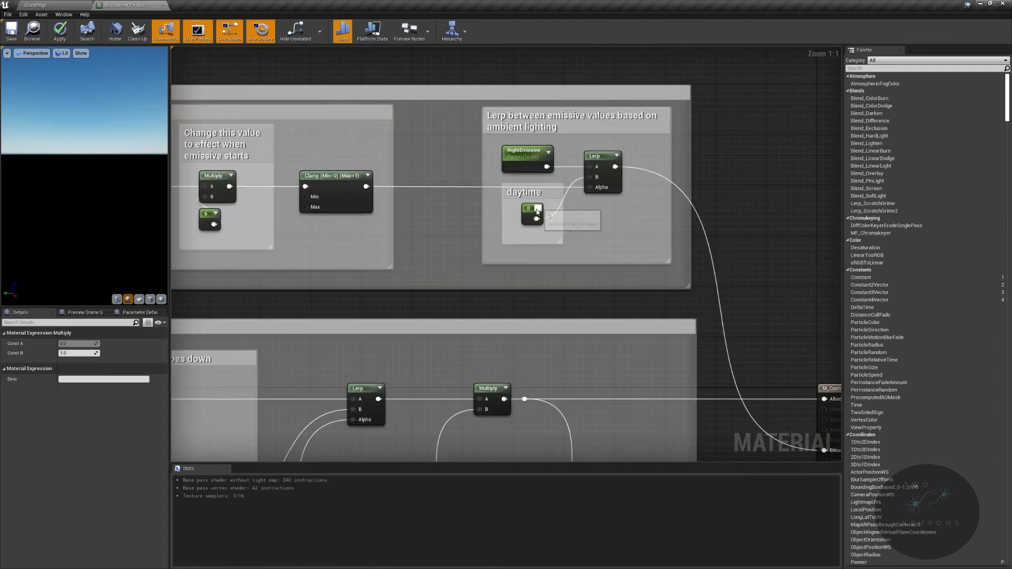
left_click(537, 208)
left_click(516, 212)
left_click(571, 209)
scroll(541, 283, "down", 3)
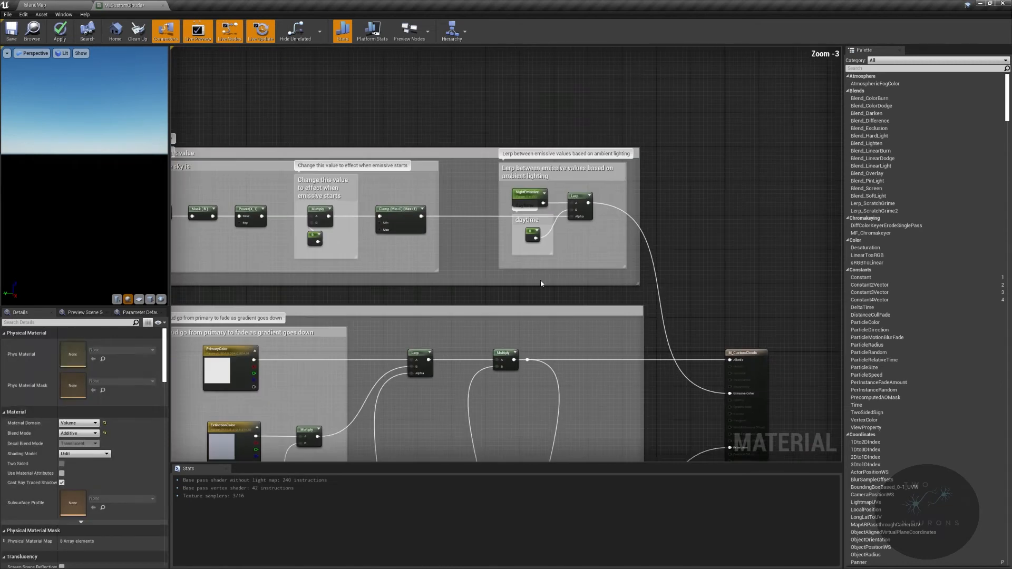
right_click_drag(542, 283, 511, 106)
right_click_drag(534, 402, 746, 338)
scroll(413, 264, "down", 1)
right_click_drag(413, 265, 420, 2)
right_click_drag(344, 301, 534, 219)
right_click_drag(499, 260, 822, 264)
scroll(526, 195, "up", 4)
right_click_drag(308, 152, 533, 287)
- Set the constant below CloudDetailTiling to 10000, connect it to the Multiply's B input and tuck it under the parameter
left_click(562, 242)
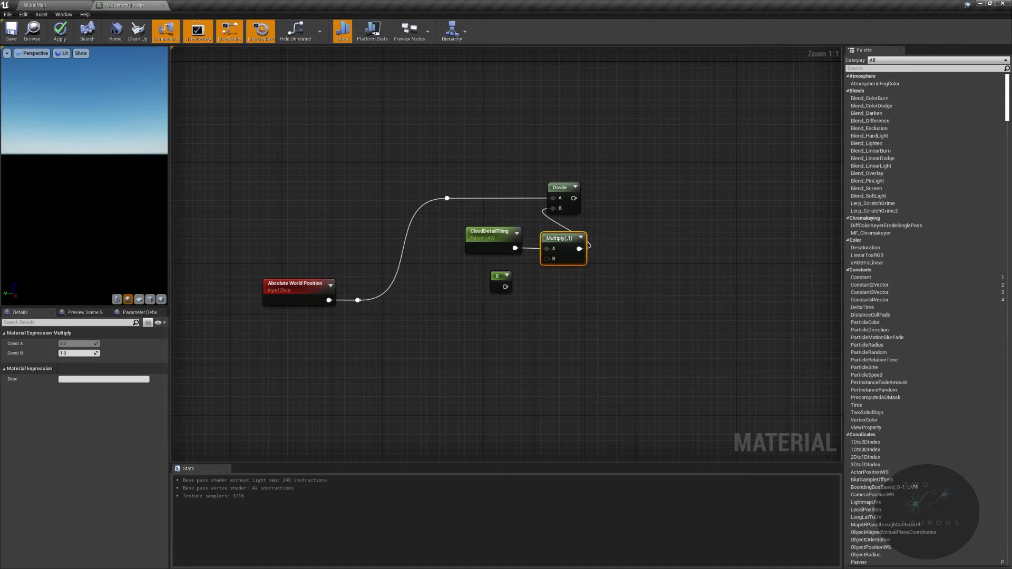
left_click(499, 279)
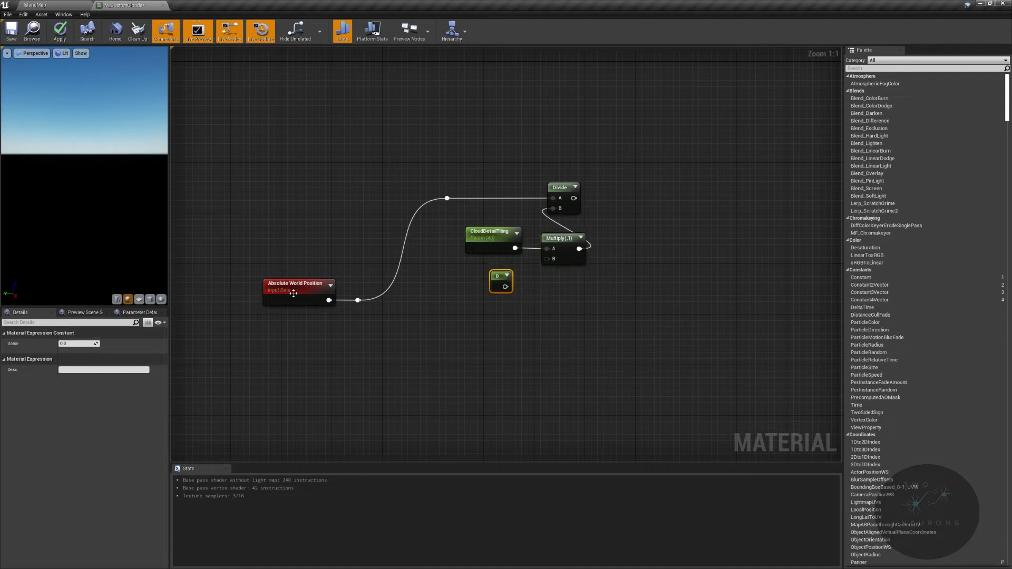
left_click(65, 343)
type("10000")
key("Return")
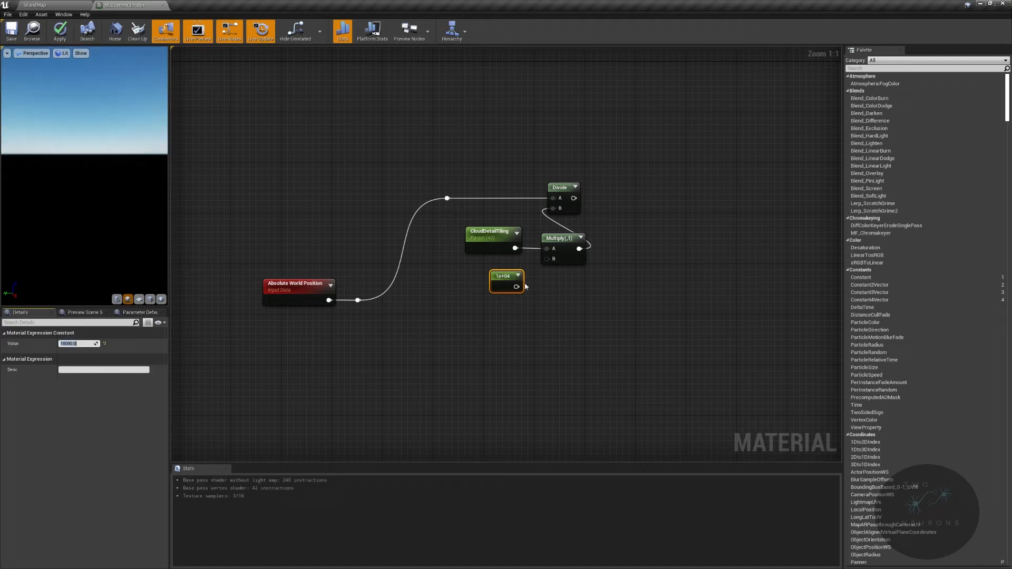
left_click_drag(523, 289, 500, 265)
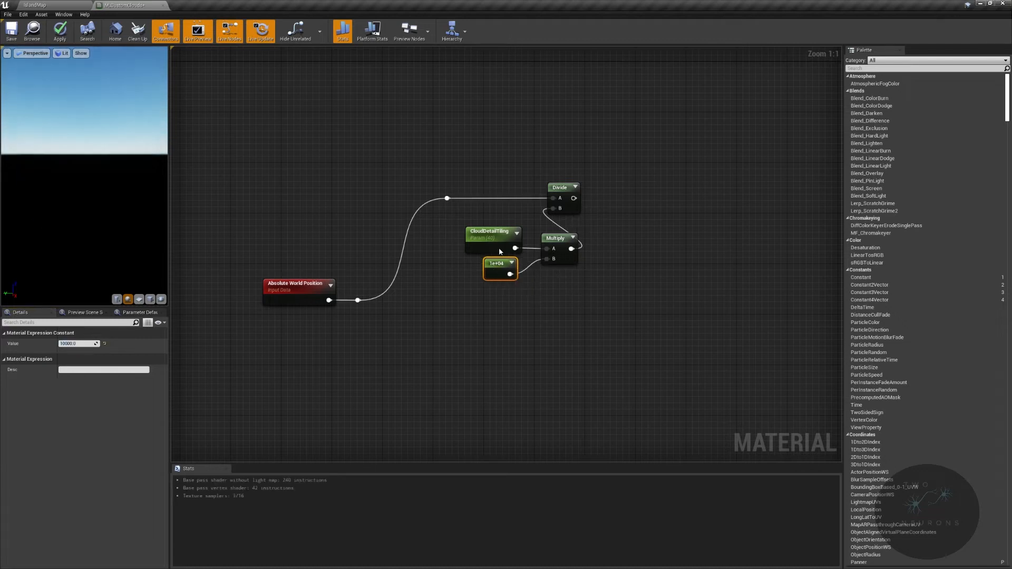
- Wrap CloudDetailTiling, the constant and the Multiply in a comment box titled "control"
left_click_drag(460, 235, 590, 291)
type("ccontrol")
key("Return")
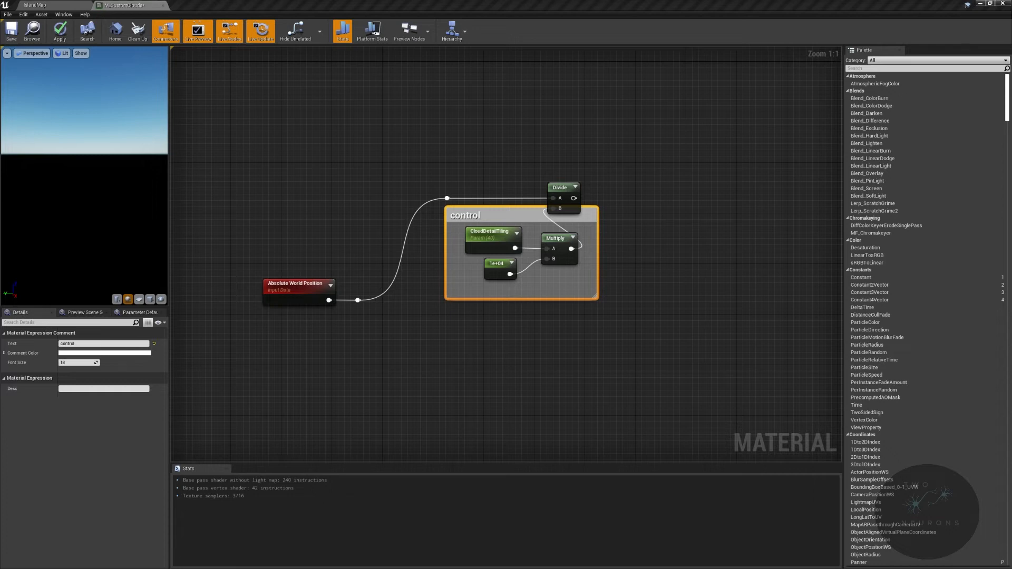
- Connect the Divide's output to the Texture Sample's UVs and align the Texture Sample with the wire
right_click_drag(393, 250, 171, 257)
right_click_drag(406, 232, 603, 207)
left_click_drag(519, 198, 795, 162)
right_click_drag(799, 164, 646, 166)
left_click_drag(668, 154, 756, 171)
- Duplicate the control block with its Divide and reroute node below the original and feed the copy from Absolute World Position's reroute
scroll(822, 164, "down", 2)
left_click_drag(545, 123, 655, 283)
right_click_drag(589, 317, 684, 272)
left_click_drag(450, 77, 612, 245)
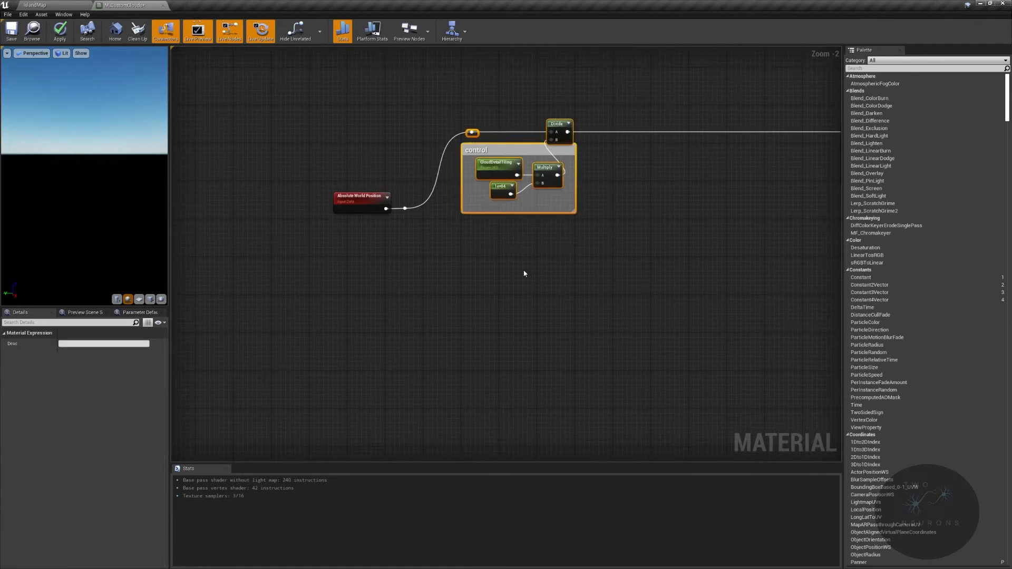
key("ctrl+c")
key("ctrl+v")
left_click_drag(405, 208, 490, 256)
left_click_drag(577, 250, 564, 265)
left_click(557, 128)
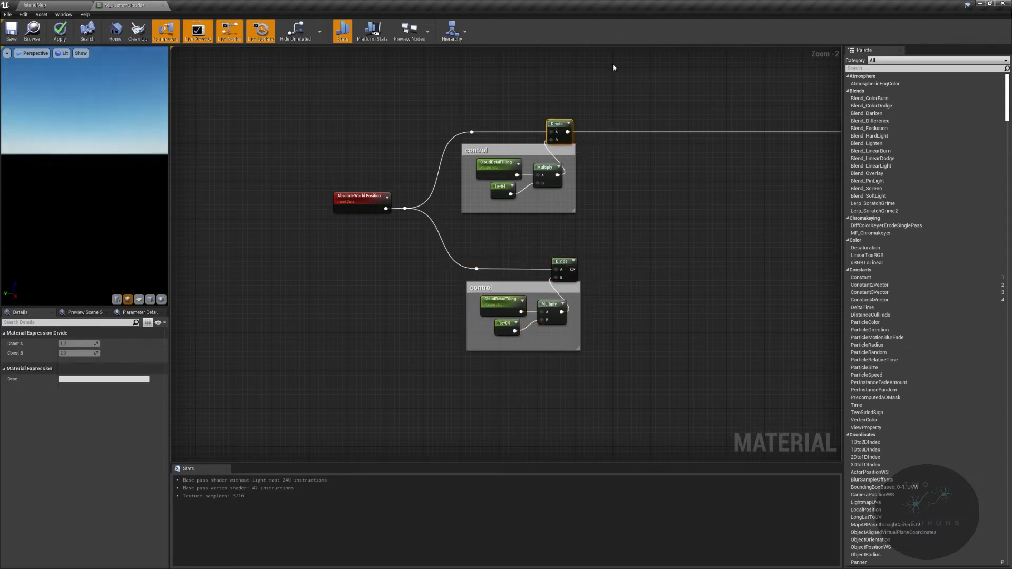
- Rename the tiling parameter in the duplicated control block as Cloudtiling
scroll(456, 356, "up", 2)
left_click(527, 287)
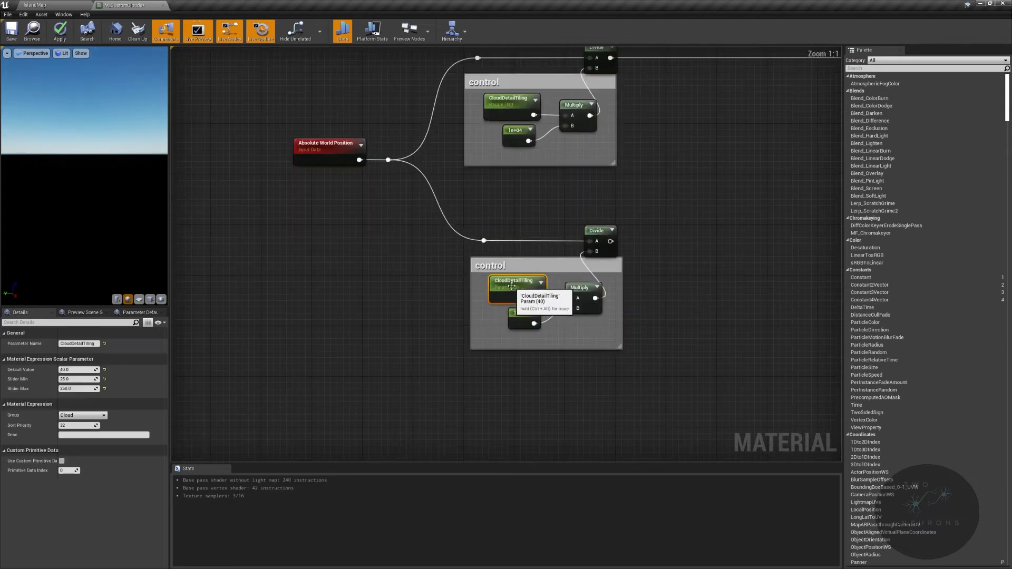
left_click(78, 344)
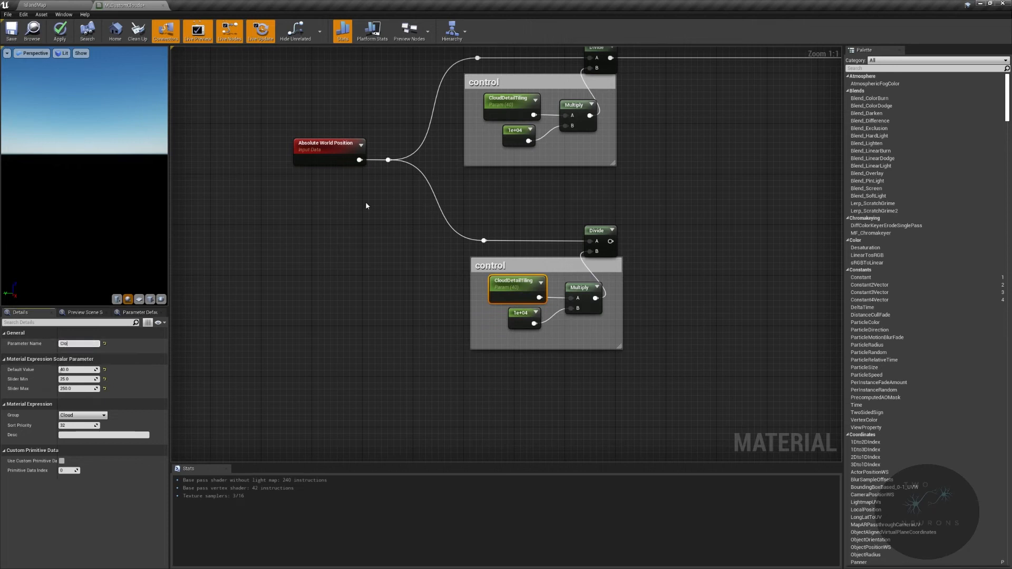
type("Cloudtiling")
key("Return")
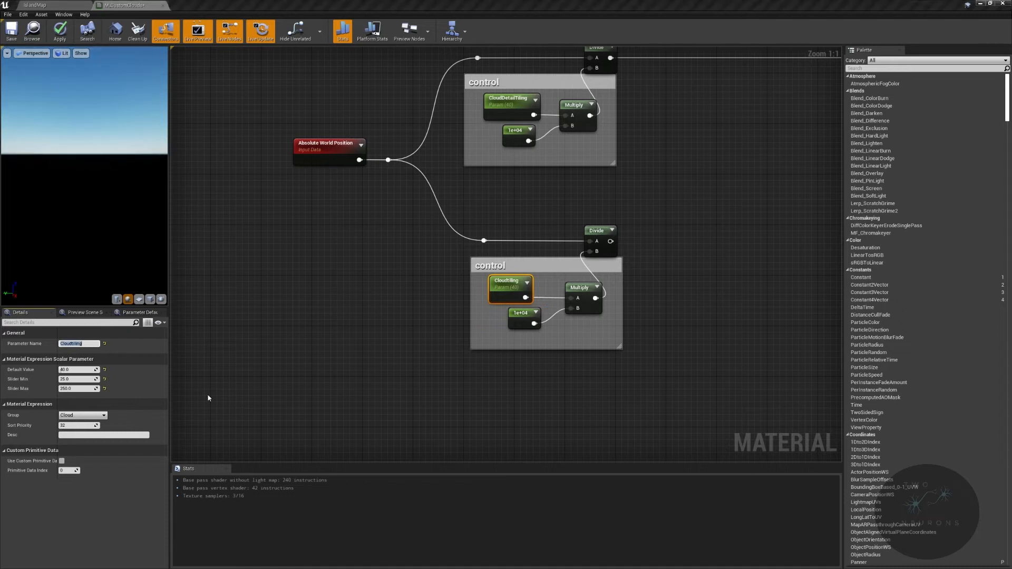
- Give Cloudtiling a default value of 30, slider minimum 8 and slider maximum 100
key("Tab")
type("30")
key("Tab")
type("8")
key("Tab")
type("100")
key("Return")
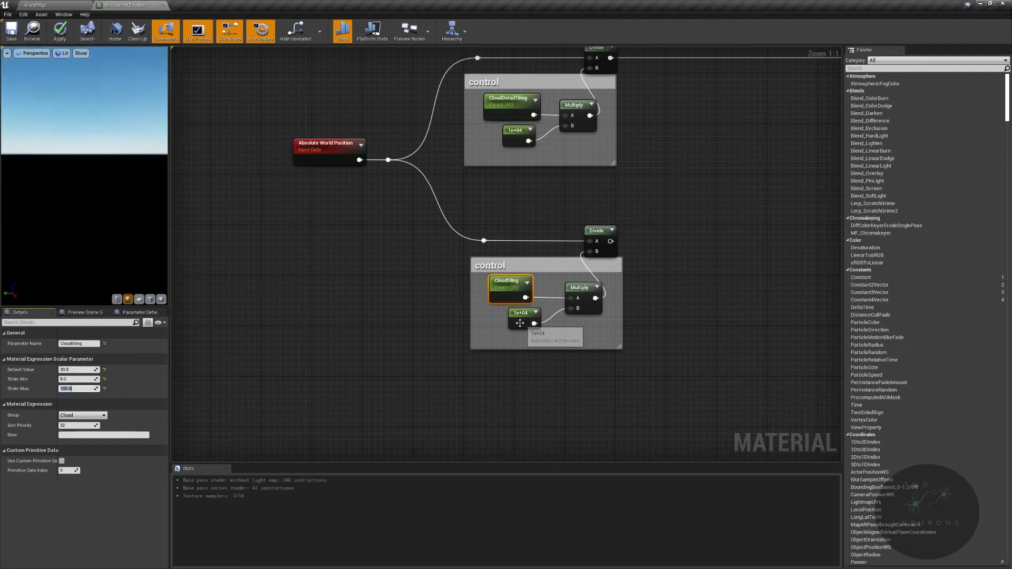
- Set the constant in the duplicated control block to 100000
left_click(521, 316)
type("0")
key("Return")
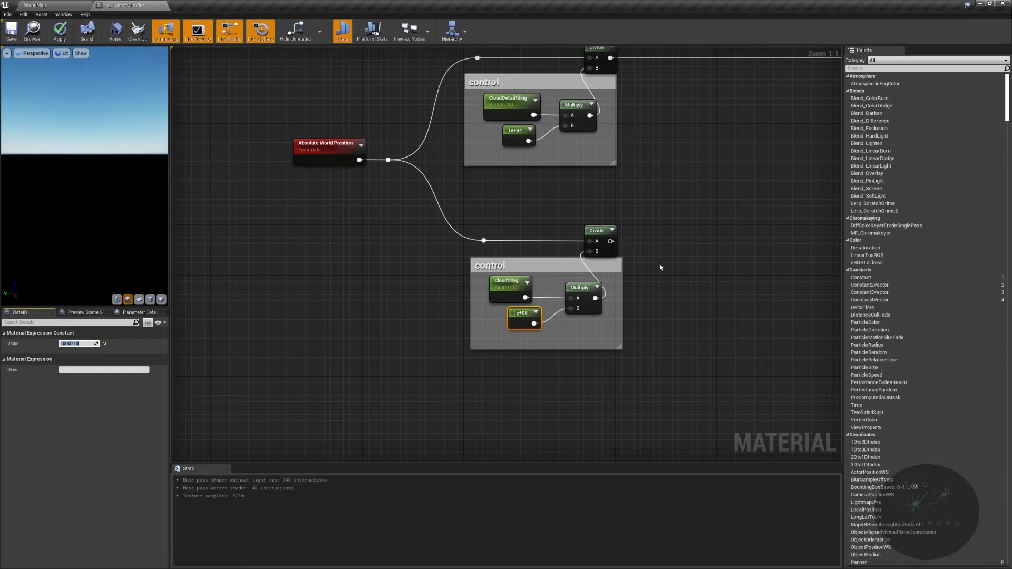
- Duplicate the Texture Sample, align the copy below the original and connect the lower Divide's output to its UVs
right_click_drag(659, 266, 340, 349)
left_click(665, 179)
key("ctrl+c")
key("ctrl+v")
left_click_drag(712, 358, 662, 313)
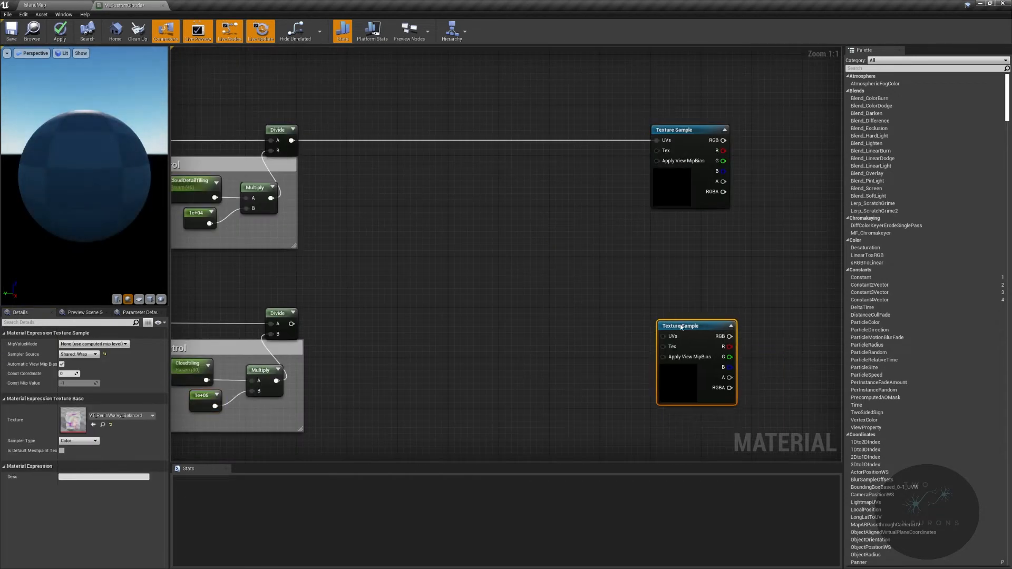
left_click_drag(292, 324, 663, 324)
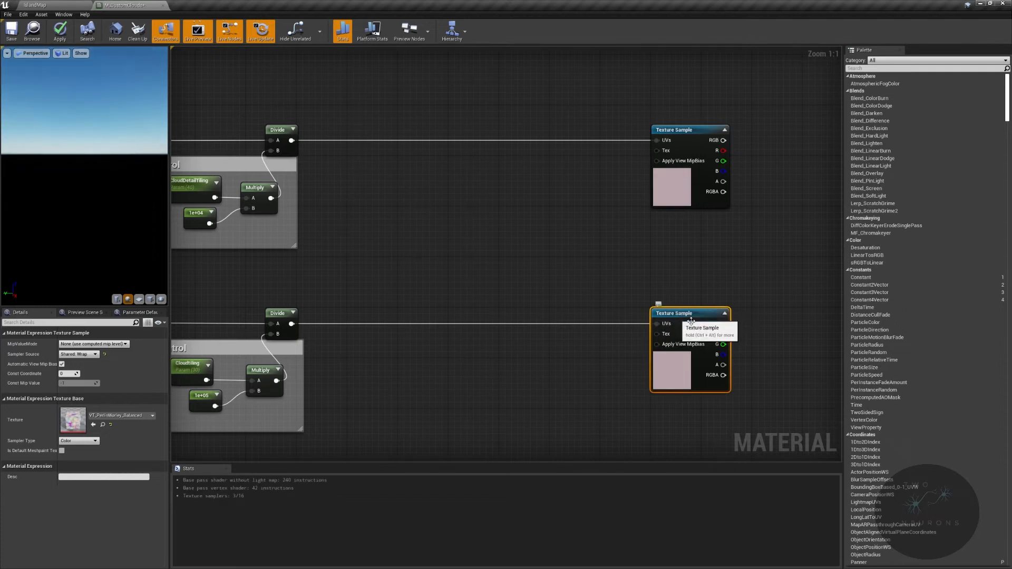
- Create an Add node fed by the lower Texture Sample's R output, leaving a wide gap between them
right_click_drag(745, 295, 519, 308)
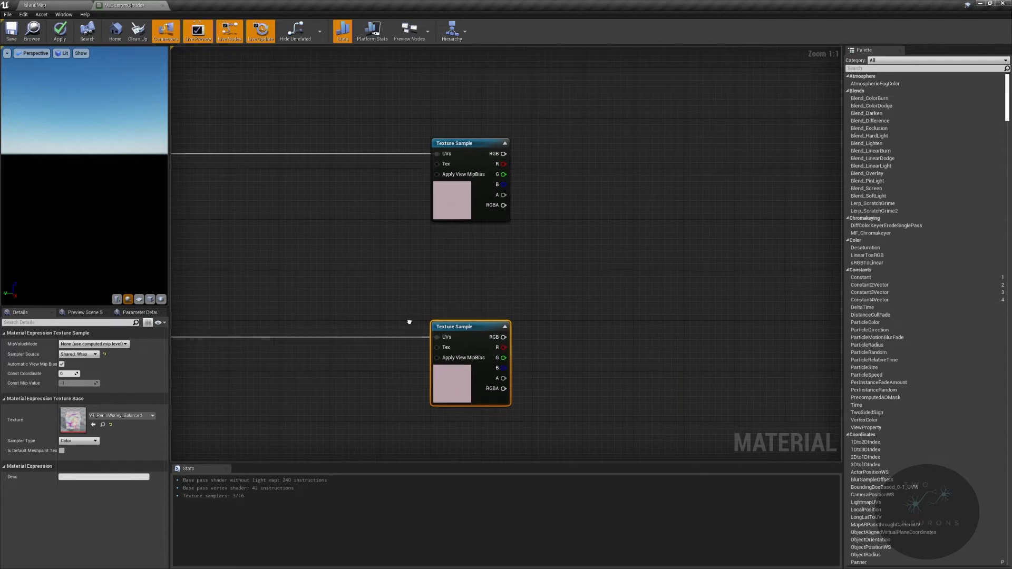
right_click_drag(408, 320, 734, 304)
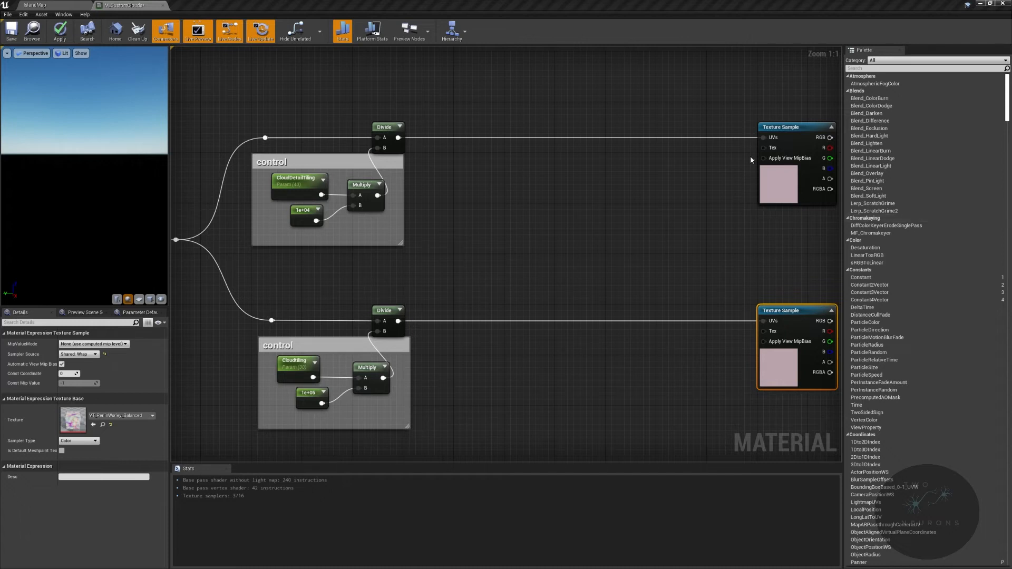
right_click_drag(520, 213, 259, 198)
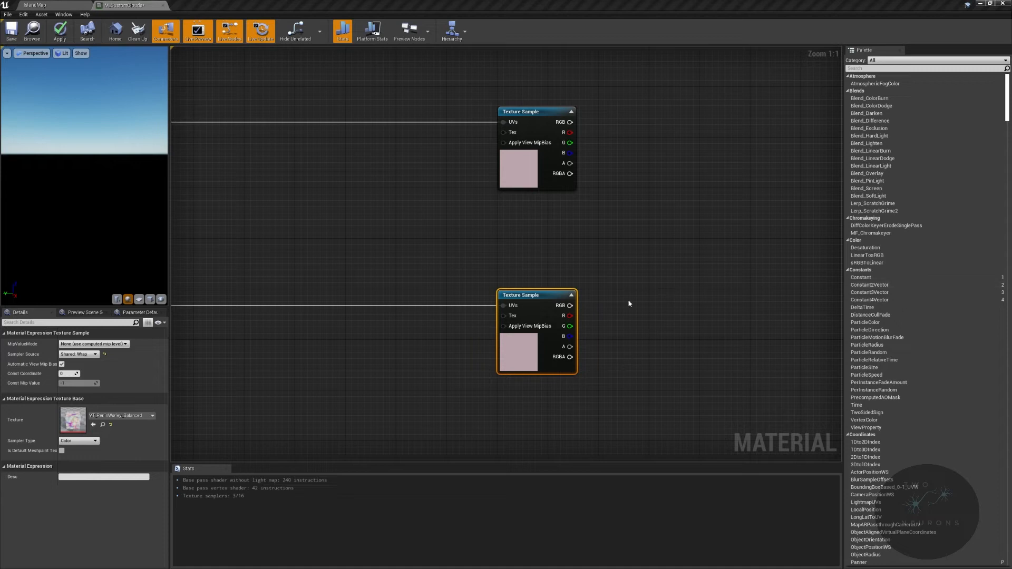
right_click_drag(721, 281, 490, 296)
left_click_drag(338, 330, 737, 319)
type("add")
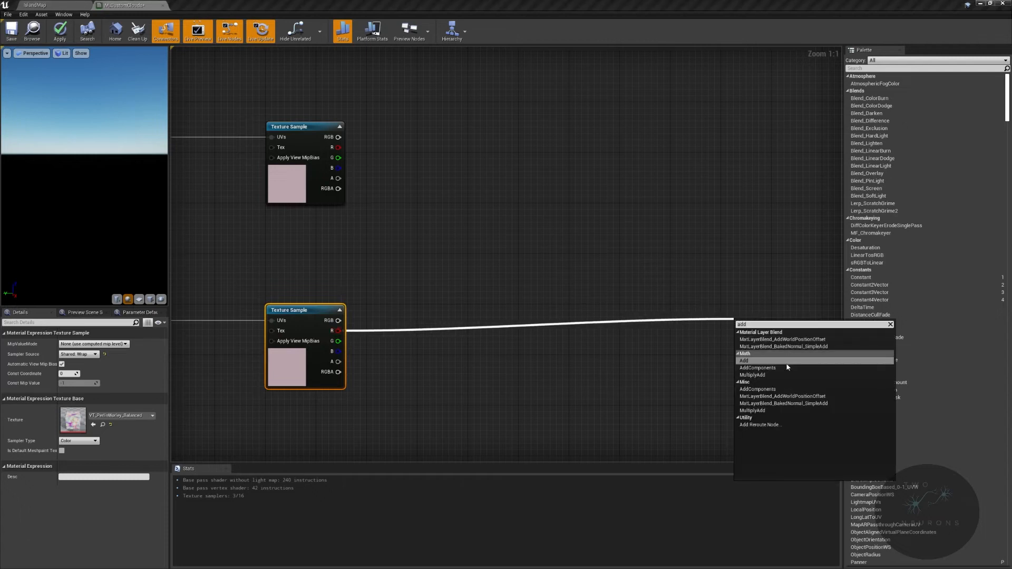
key("Return")
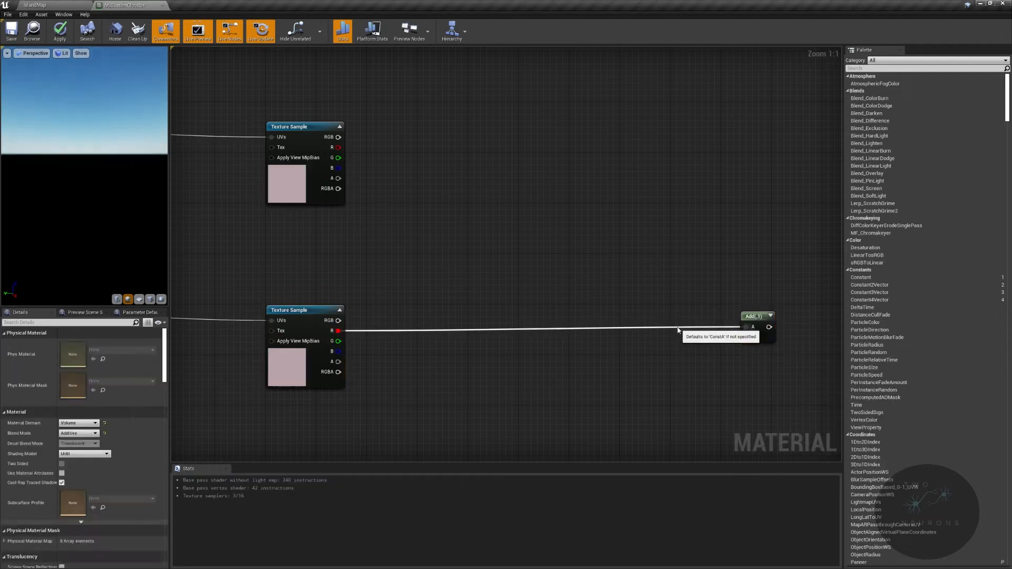
- Insert a reroute node on the red-channel wire shortly before the Add node
double_click(680, 332)
left_click_drag(226, 304, 671, 351)
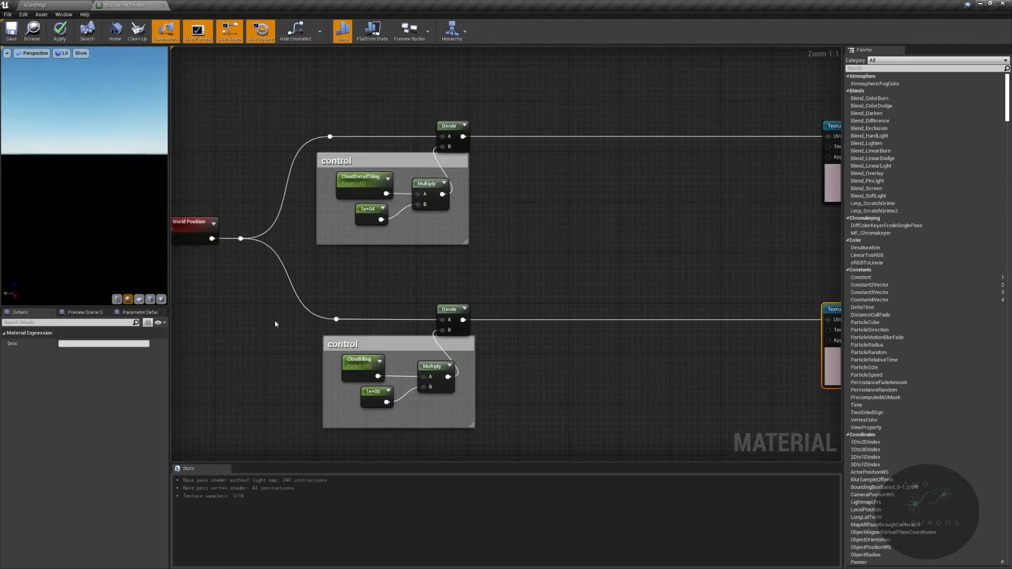
left_click_drag(289, 303, 519, 334)
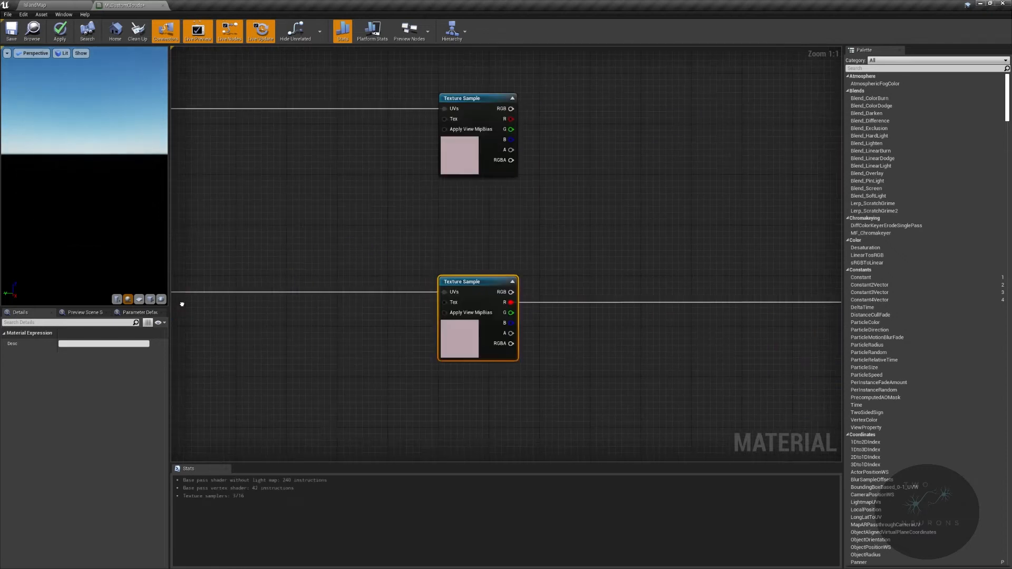
right_click_drag(182, 304, 172, 299)
left_click(748, 350)
right_click_drag(748, 350, 373, 348)
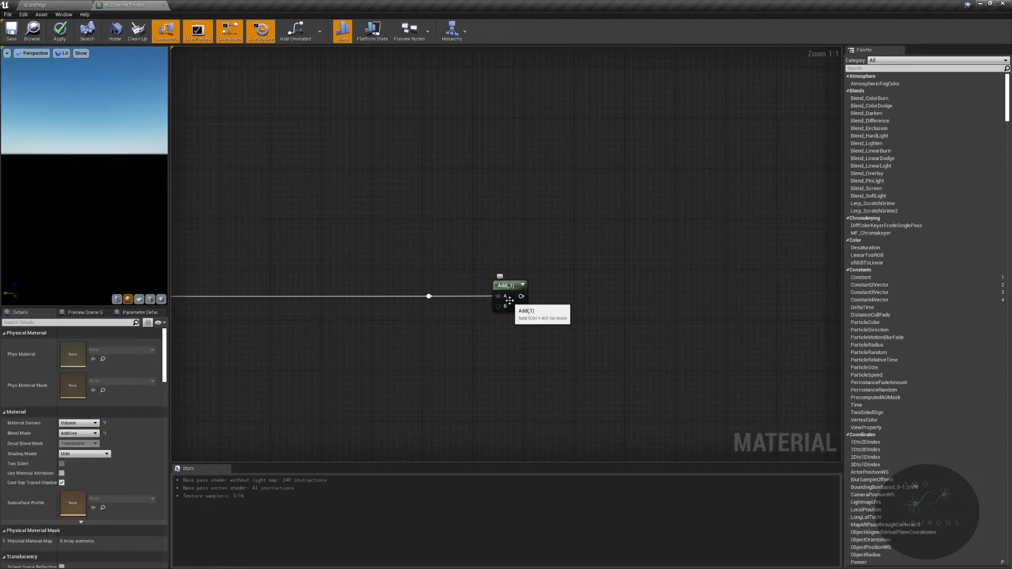
- Move the red-channel wire from the Add node's A input to its B input
left_click_drag(498, 296, 497, 310, "ctrl")
right_click_drag(216, 255, 337, 246)
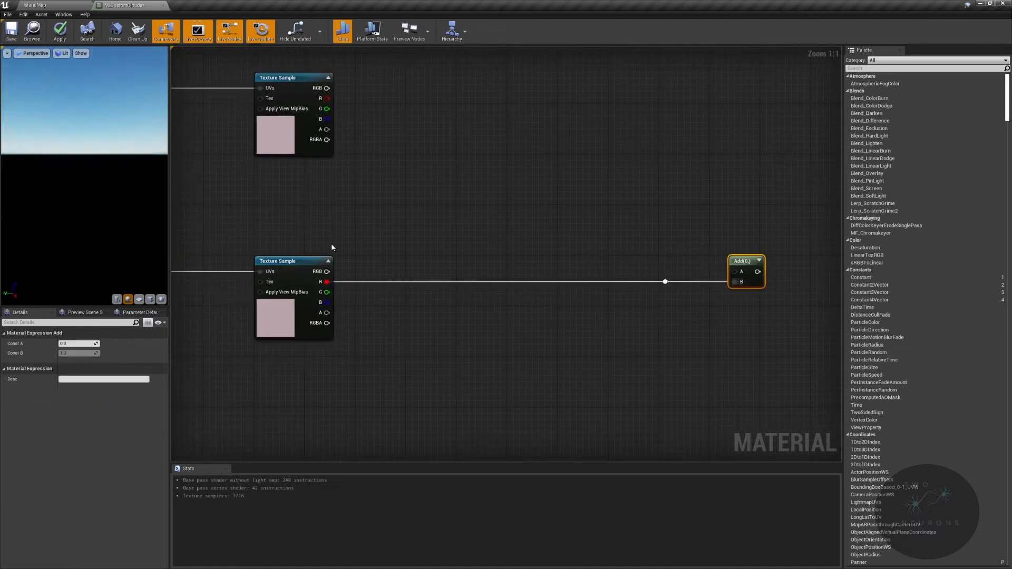
left_click_drag(210, 249, 788, 302)
right_click_drag(641, 311, 567, 339)
left_click(574, 337)
scroll(664, 283, "up", 1)
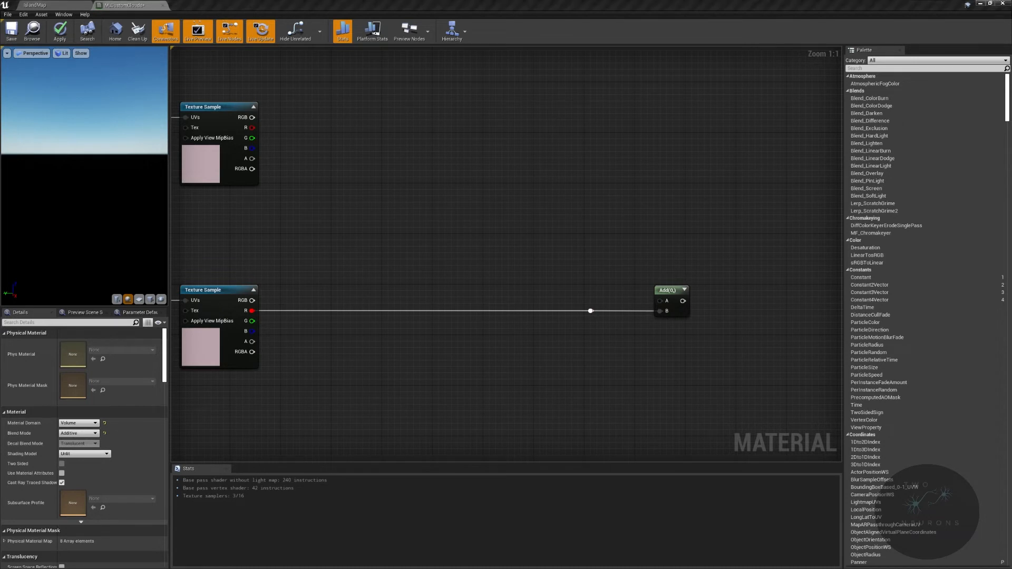
- Create a constant above the Add node, convert it to a scalar parameter and name it CloudDetailAdd
left_click(575, 249)
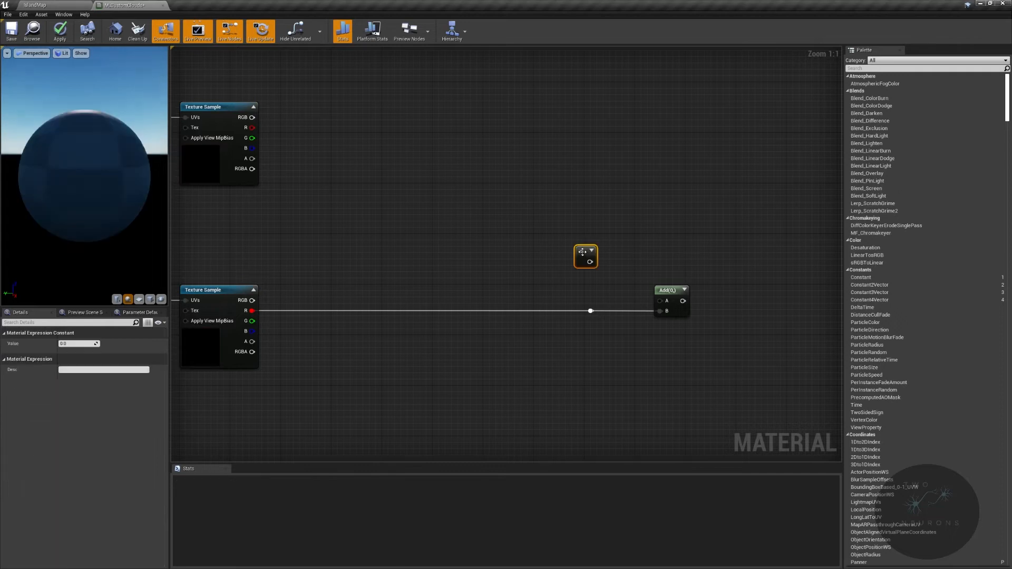
right_click(583, 253)
left_click(611, 285)
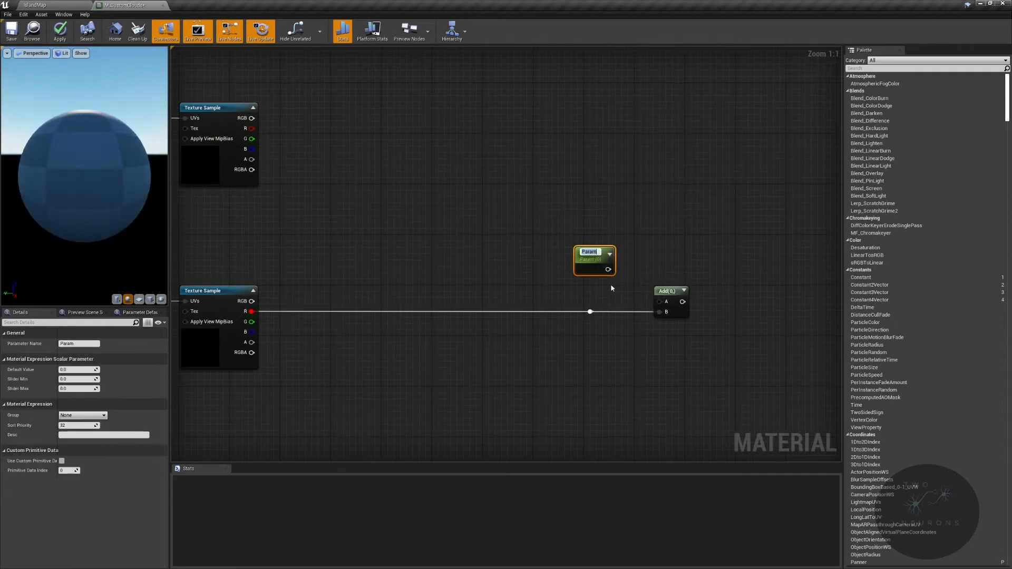
type("CloudD")
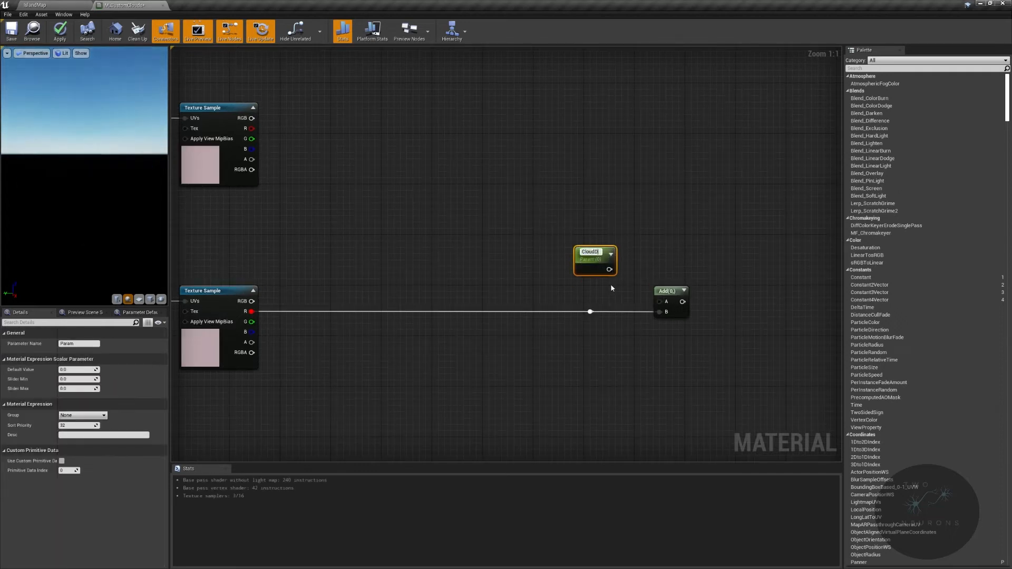
type("etailAdd")
key("Return")
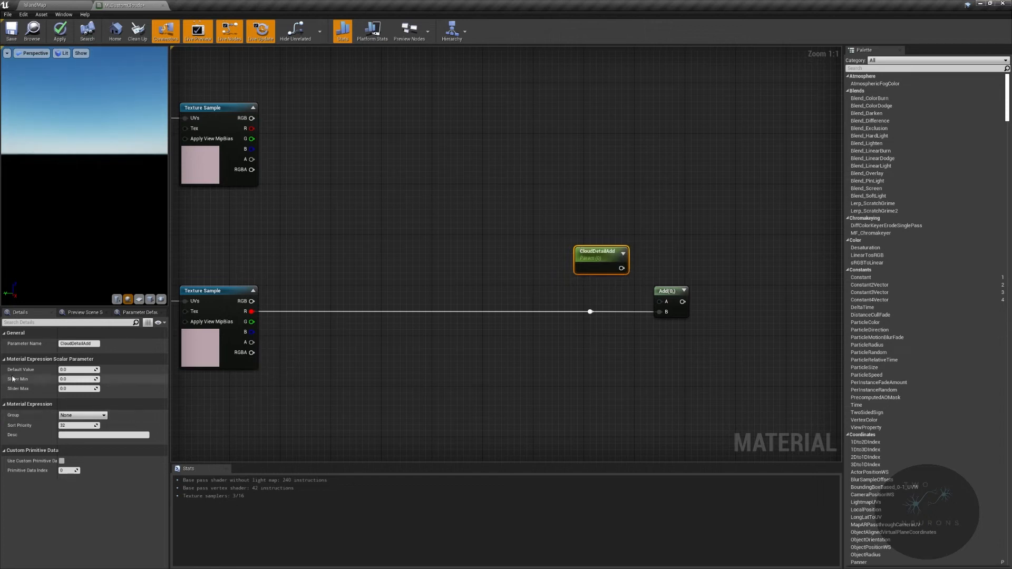
- Set CloudDetailAdd's default value to 0.1, with slider minimum -1 and slider maximum 1
left_click(77, 369)
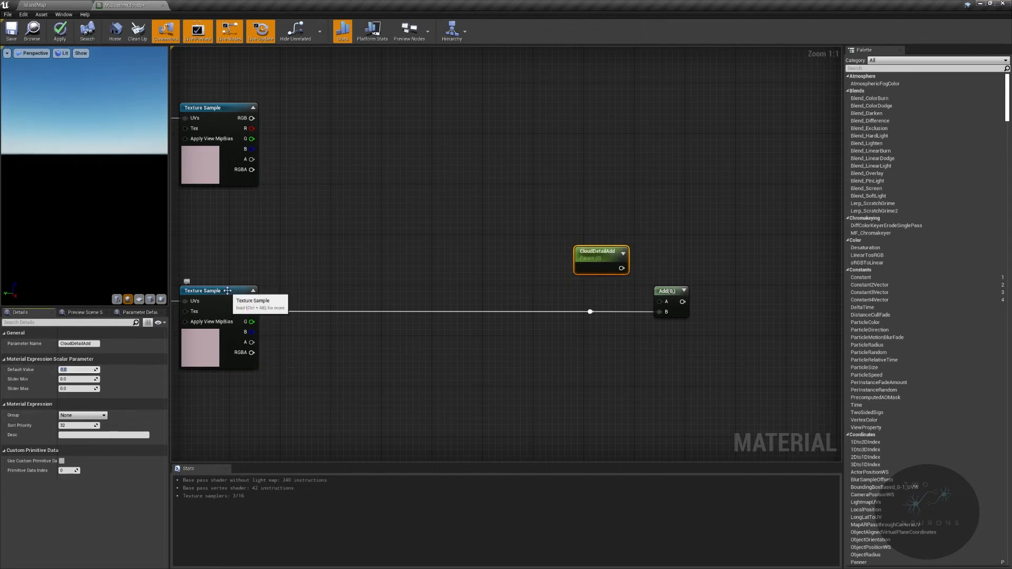
type(".1")
key("Tab")
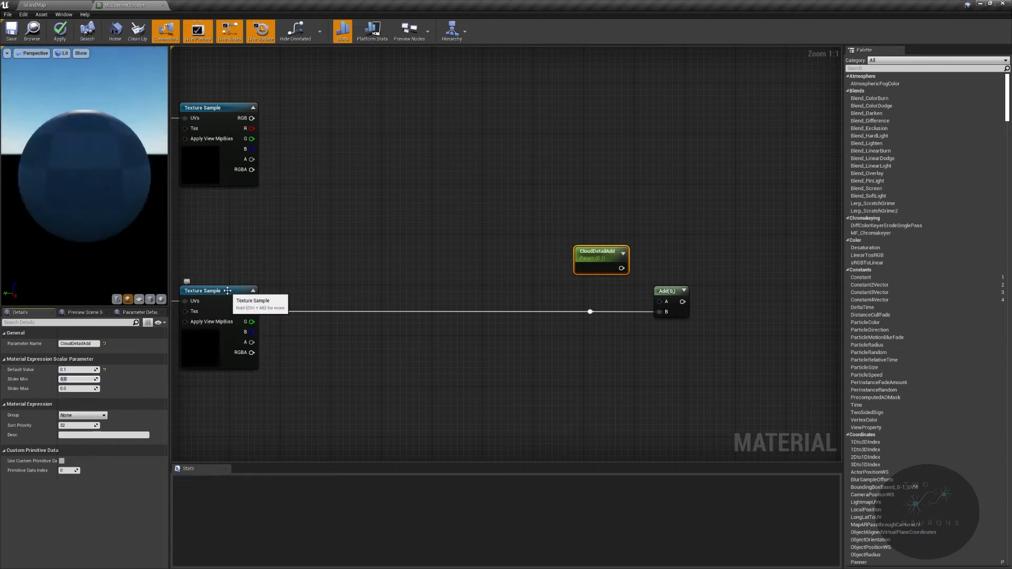
type("-")
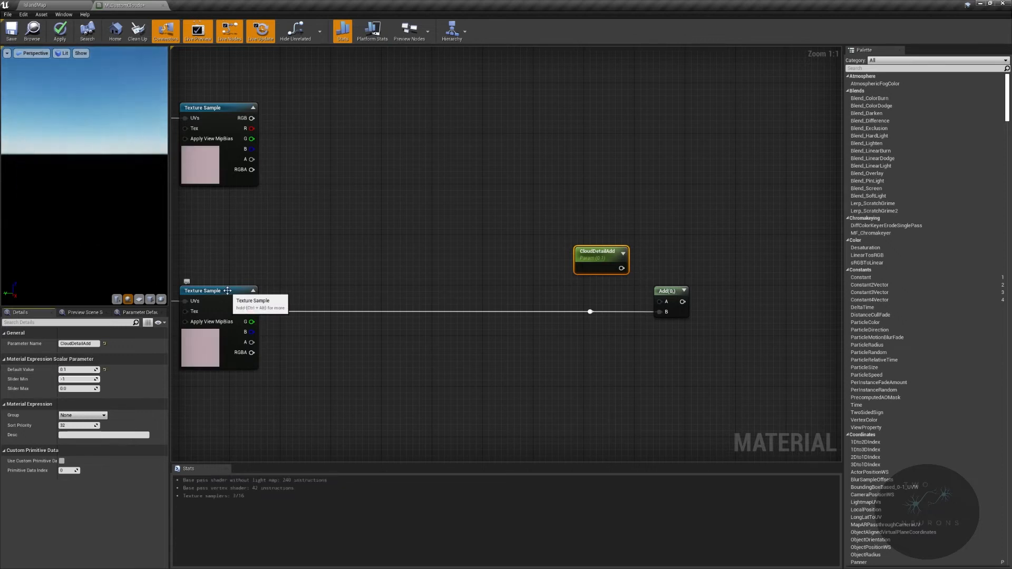
type("1")
key("Tab")
type("1")
key("Return")
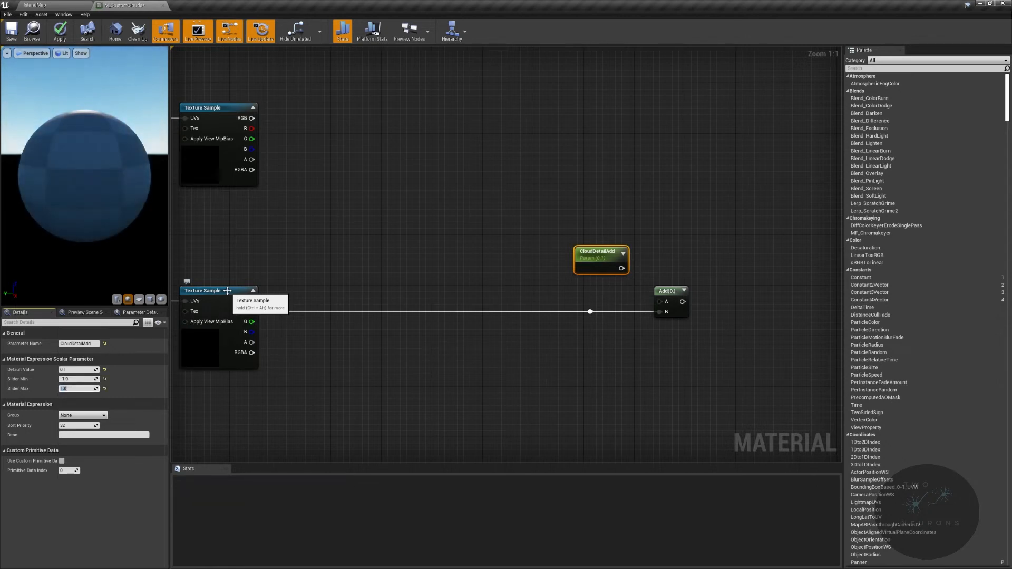
- Wrap CloudDetailAdd in a comment reading "VERY powerful" and connect the parameter to the Add node's A input
key("c")
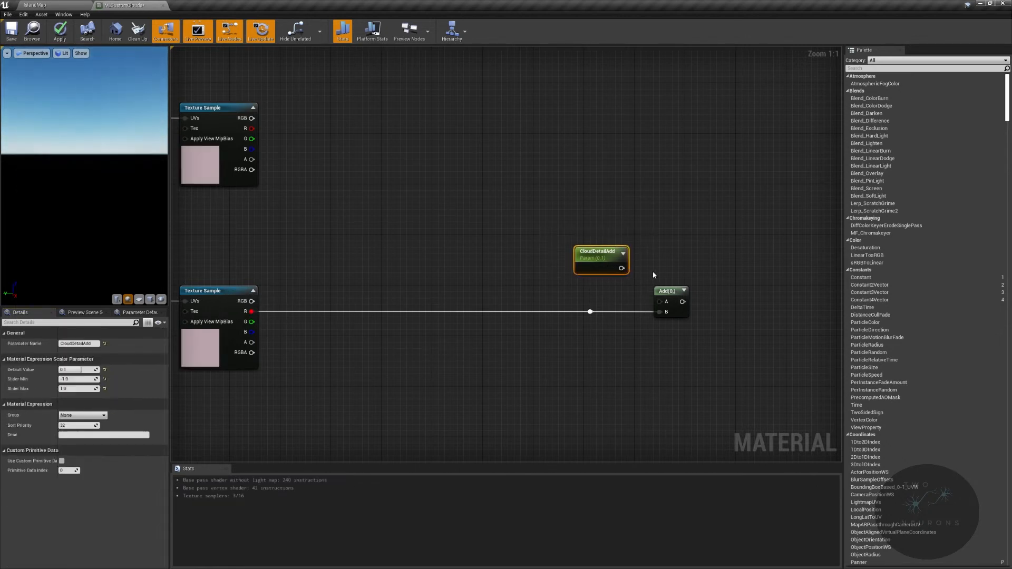
type("VERY piw")
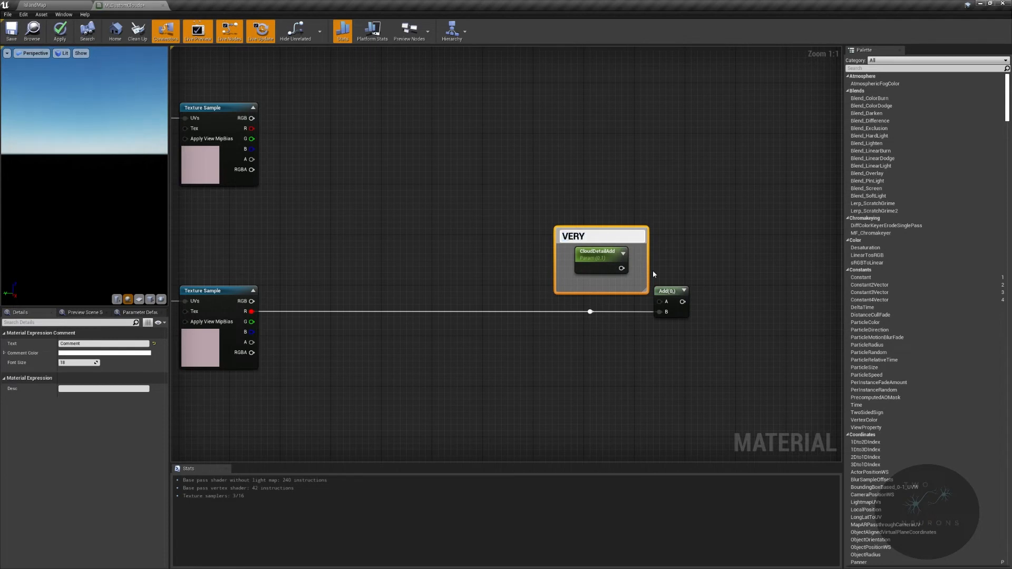
key("BackSpace")
key("BackSpace")
type("owerful")
key("Return")
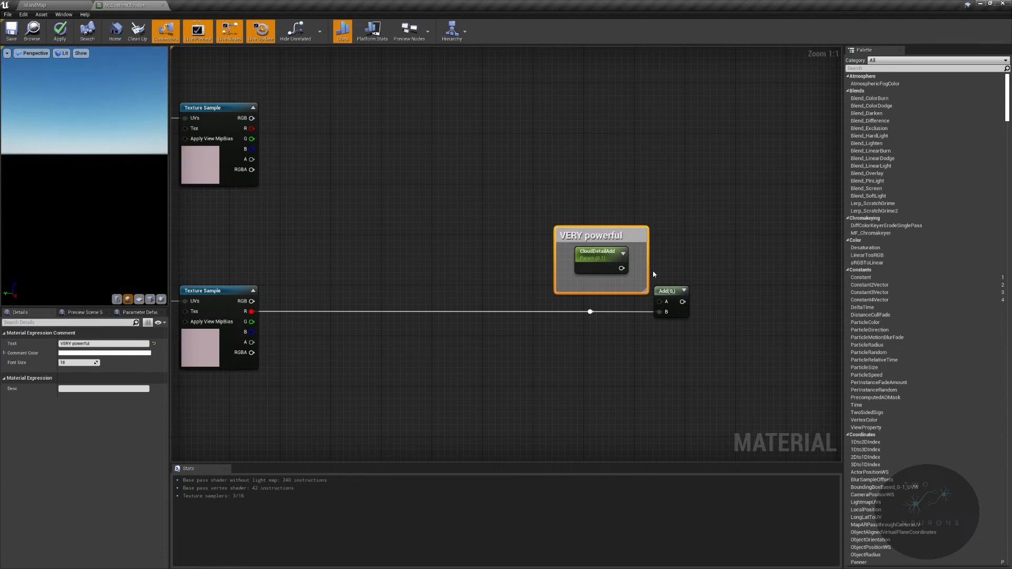
left_click_drag(621, 268, 611, 298)
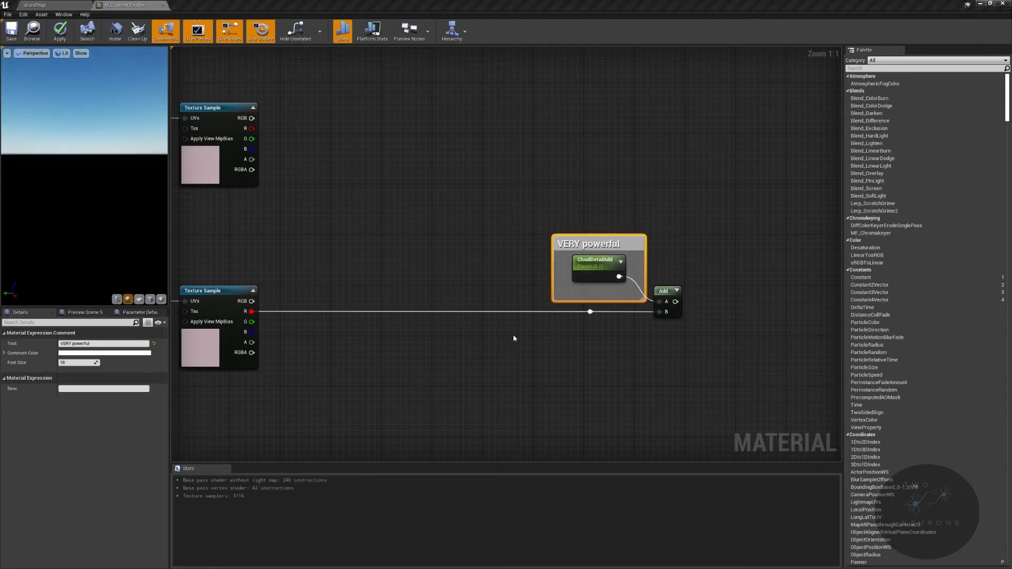
left_click_drag(667, 291, 790, 243)
right_click_drag(836, 242, 659, 275)
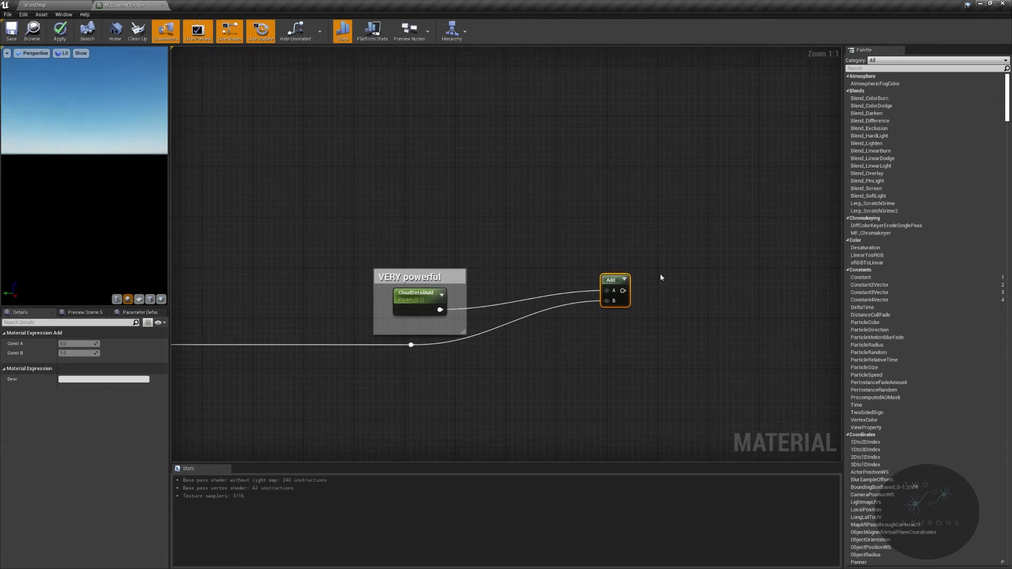
key("ctrl+z")
- Duplicate the Add node, place the copy farther along the graph and connect the first Add's output to its B input
scroll(584, 351, "down", 2)
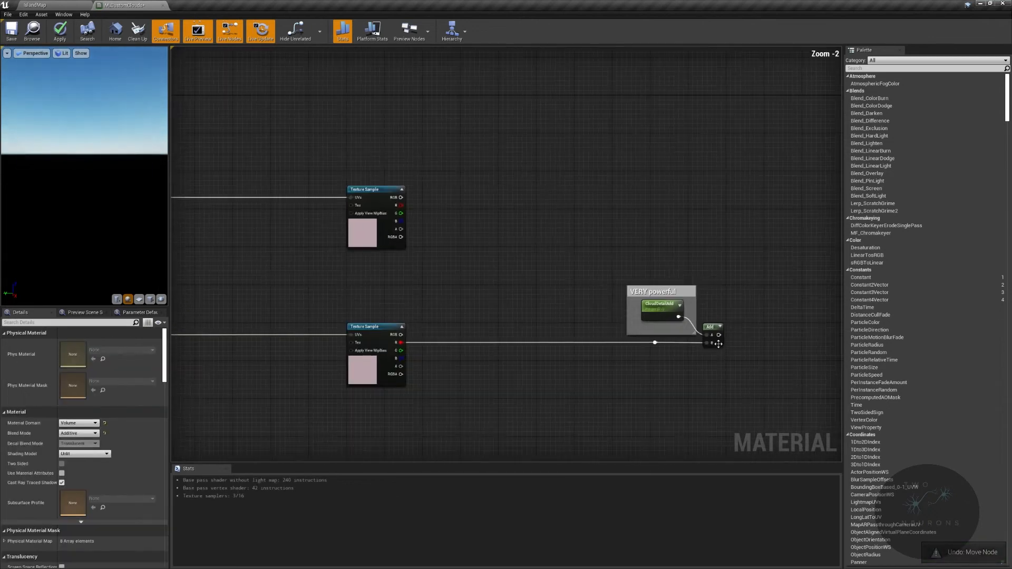
left_click(584, 350)
key("ctrl+c")
key("ctrl+v")
scroll(673, 364, "up", 2)
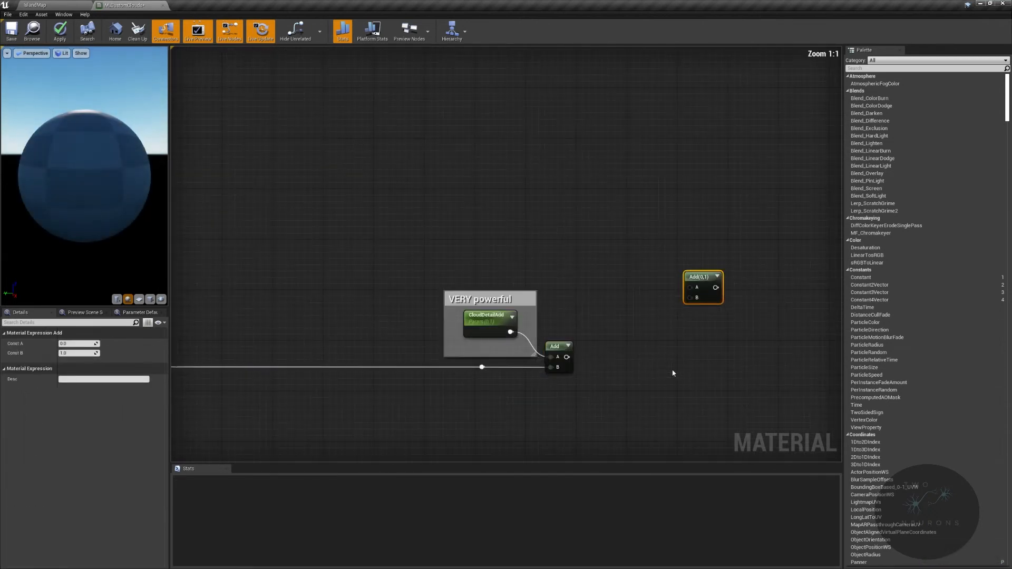
left_click_drag(566, 357, 744, 283)
right_click_drag(651, 332, 604, 333)
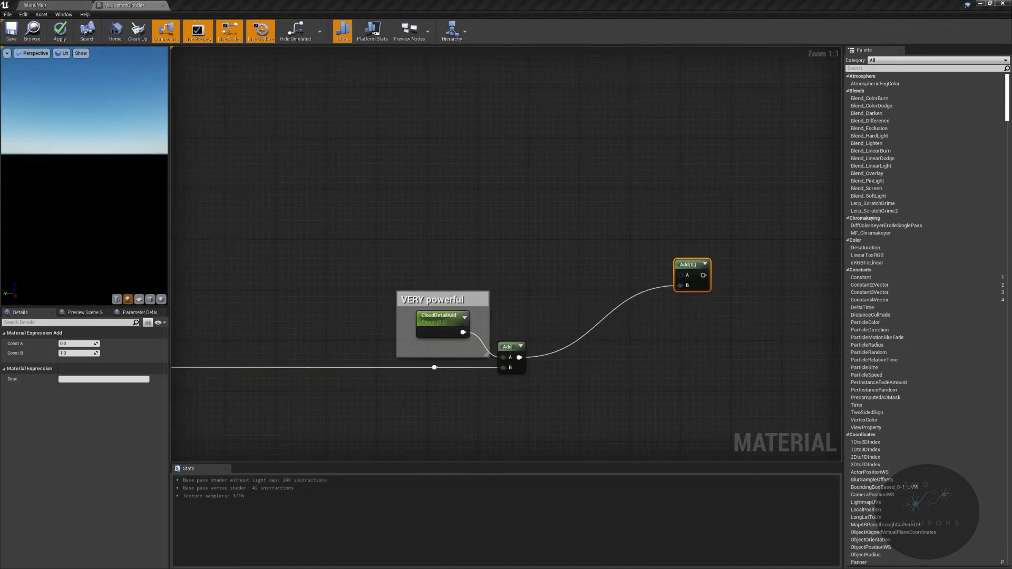
- Create a Max node fed through its A input by the upper Texture Sample's R output and place it above the comment
right_click_drag(375, 219, 484, 215)
left_click_drag(437, 203, 675, 383)
right_click_drag(523, 238, 560, 224)
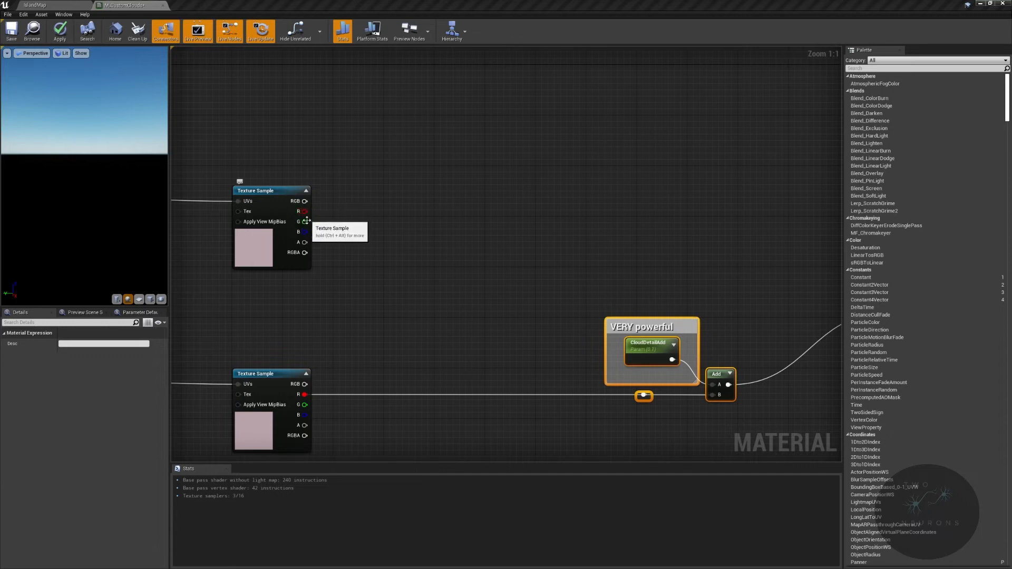
left_click_drag(300, 211, 648, 158)
type("max")
left_click(674, 178)
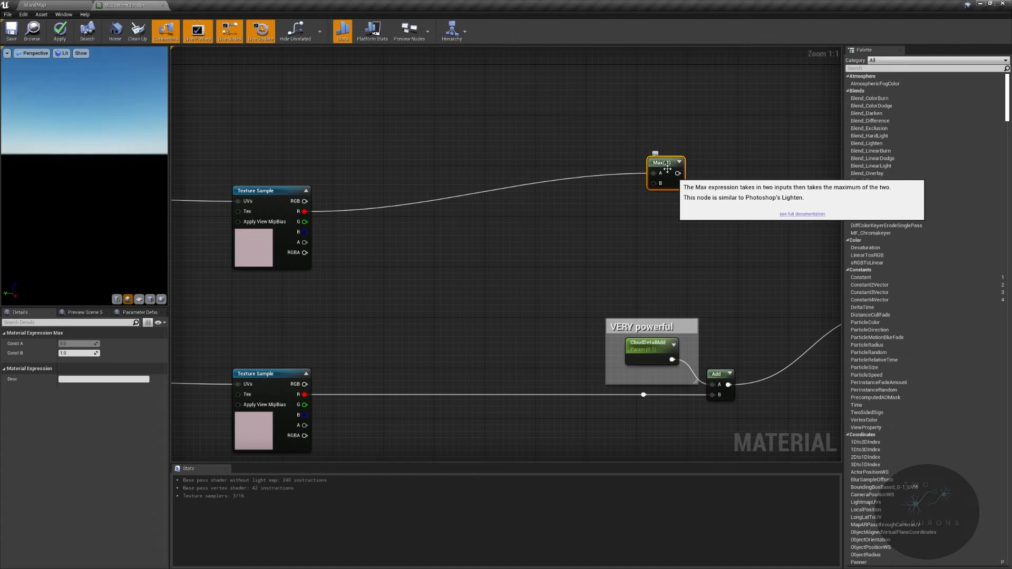
left_click_drag(659, 163, 661, 196)
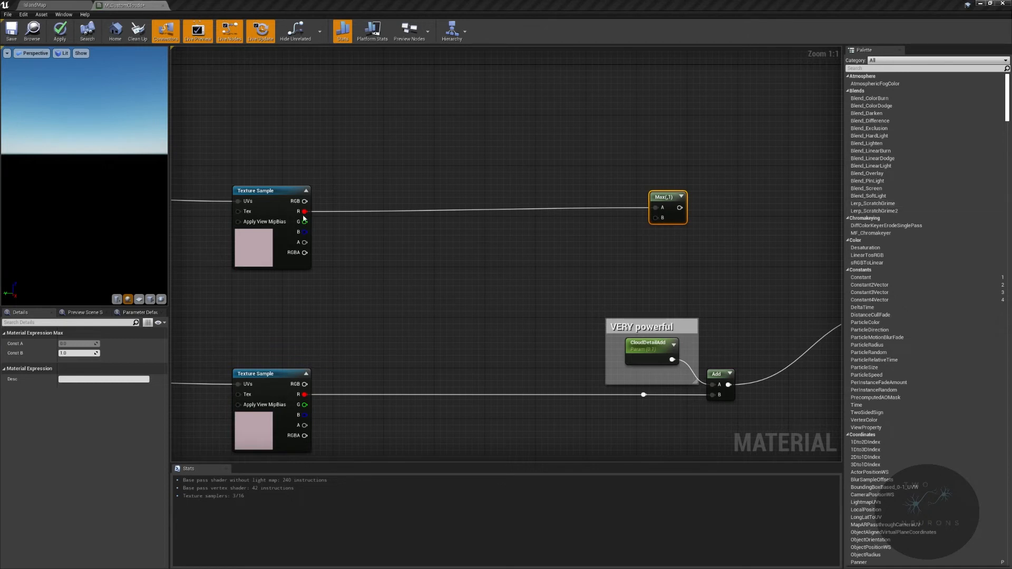
- Invert the upper Texture Sample's G output with a OneMinus node, feed it into Max's B input and collapse the node's preview
left_click_drag(305, 222, 427, 246)
type("1-x")
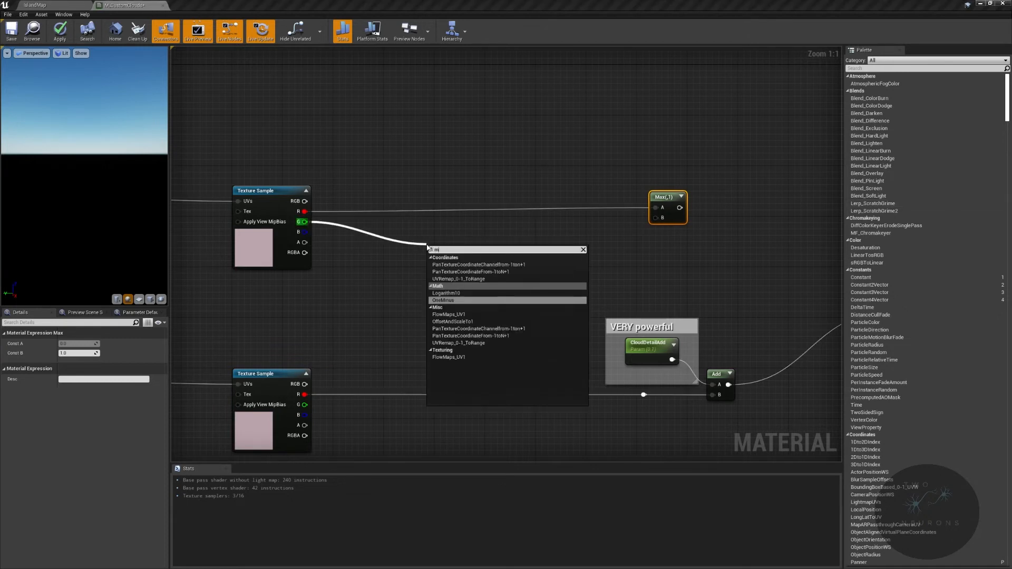
key("Return")
left_click_drag(436, 250, 565, 235)
left_click_drag(574, 246, 658, 218)
left_click_drag(566, 235, 612, 229)
left_click(626, 227)
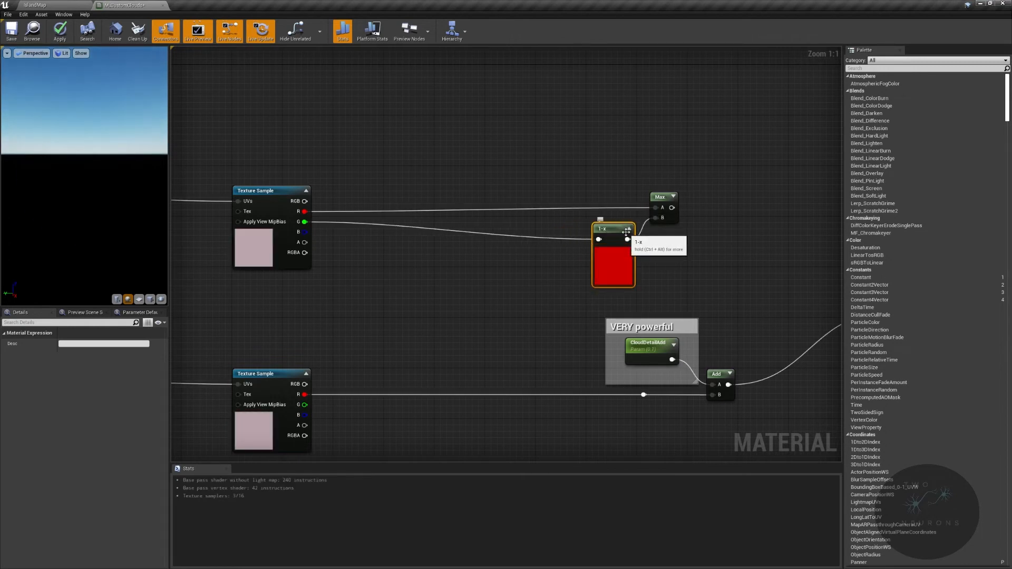
left_click(629, 229)
- Straighten the red-channel wire between the upper Texture Sample and the Max node
scroll(529, 243, "down", 4)
right_click_drag(529, 243, 729, 241)
left_click_drag(295, 192, 808, 223)
scroll(808, 223, "up", 4)
right_click_drag(808, 223, 650, 200)
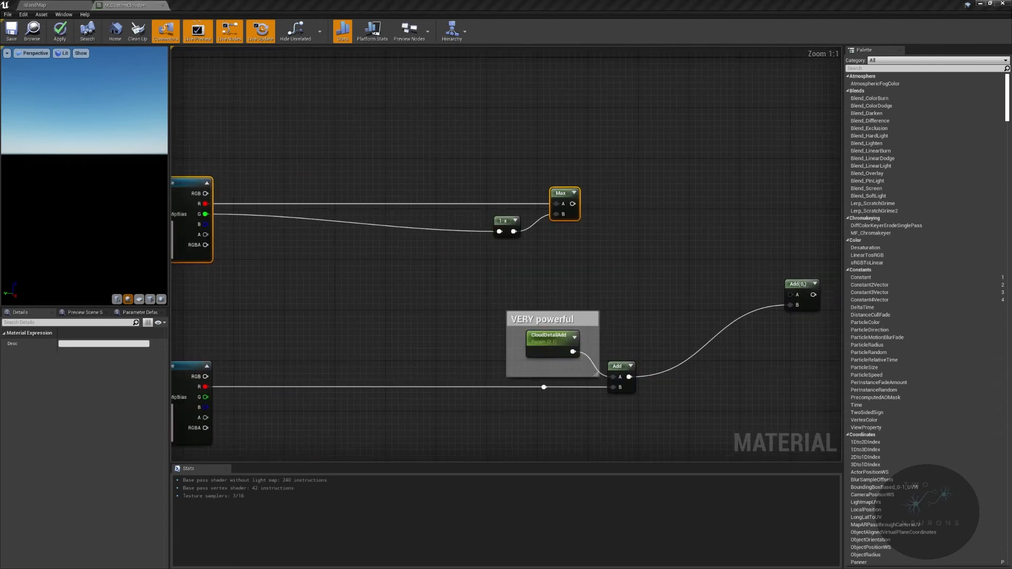
- Insert a reroute node on the green-channel wire, lower it below the red-channel wire and straighten its connection to the 1-x node
left_click(264, 216)
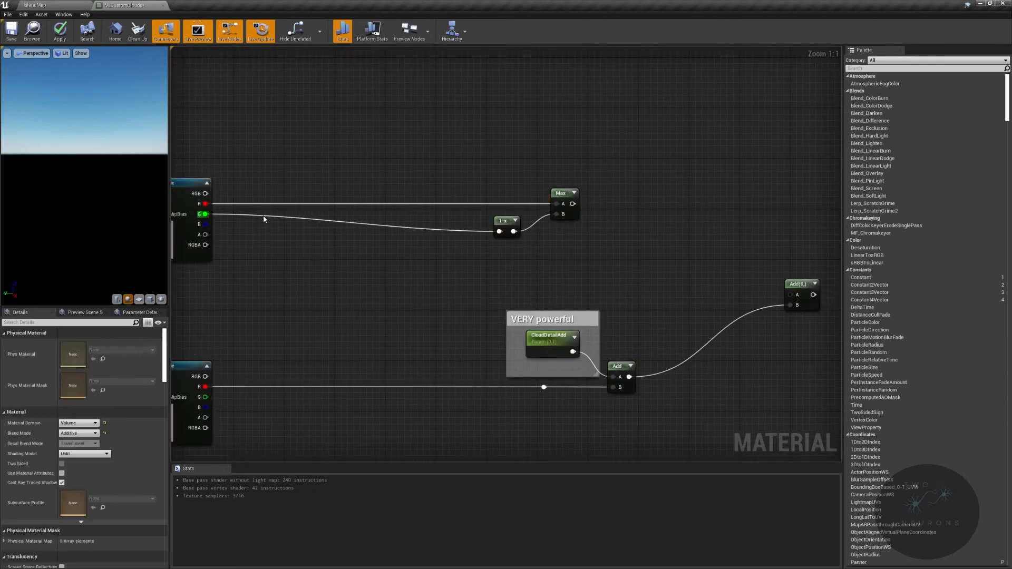
double_click(263, 216)
left_click_drag(263, 216, 265, 244)
left_click(504, 222, "shift")
key("q")
left_click(606, 235)
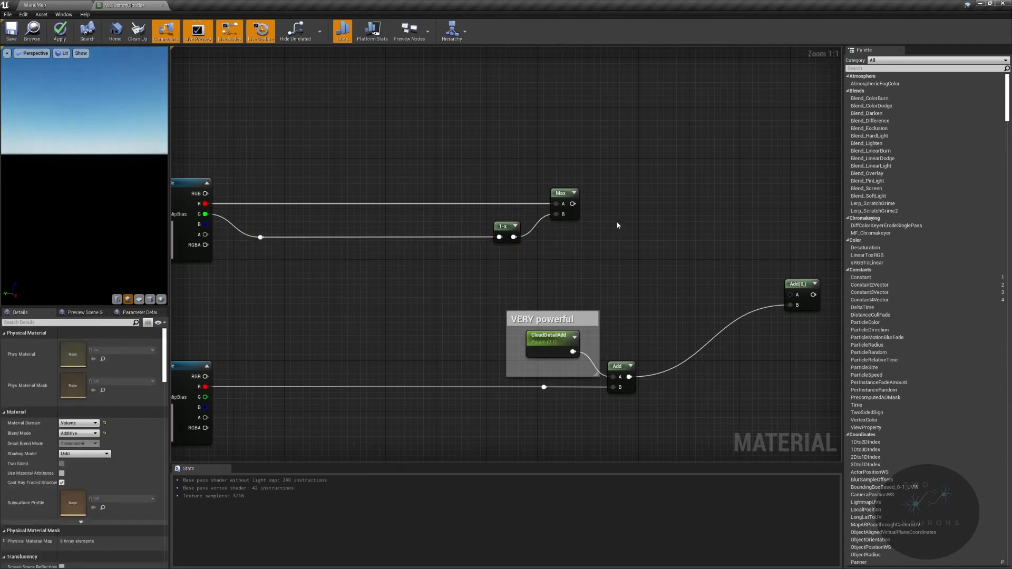
- Nudge the Max and 1-x nodes together slightly farther away from the upper Texture Sample
left_click_drag(475, 163, 607, 241)
key("Right")
key("Right")
key("Right")
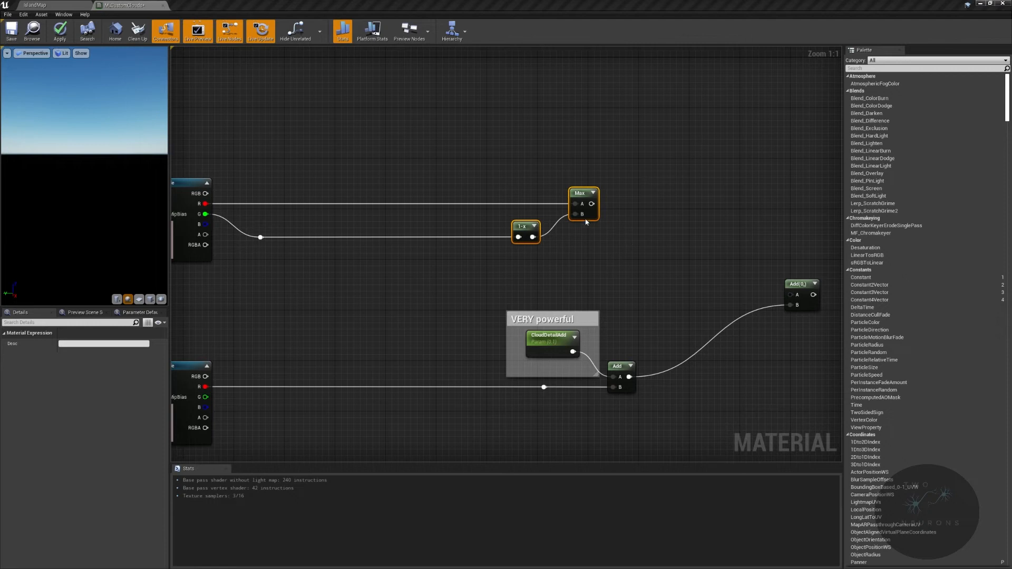
- Create a CheapContrast node fed by the Max output and straighten the wire between them
left_click_drag(592, 204, 659, 205)
type("cheap")
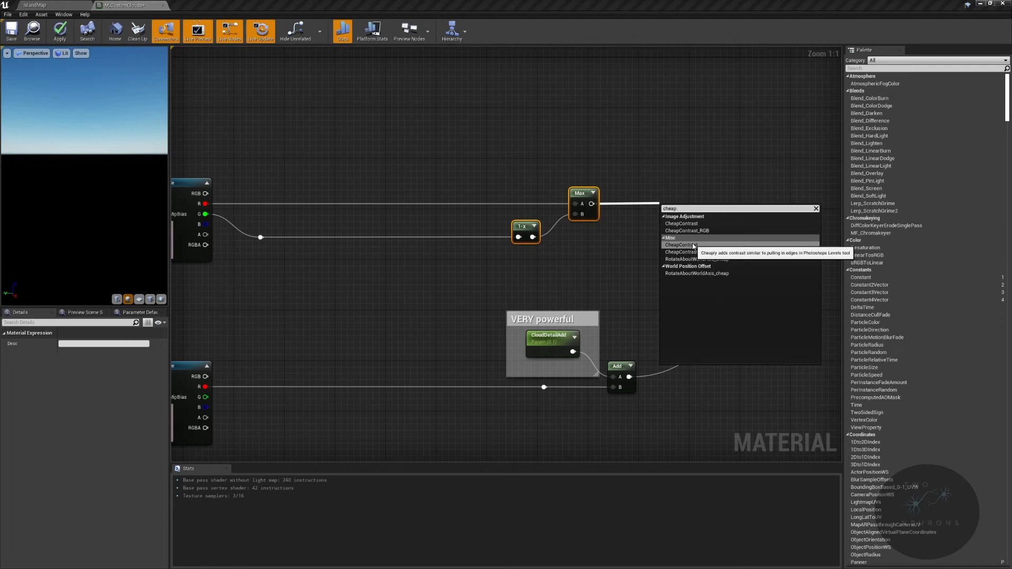
left_click(693, 246)
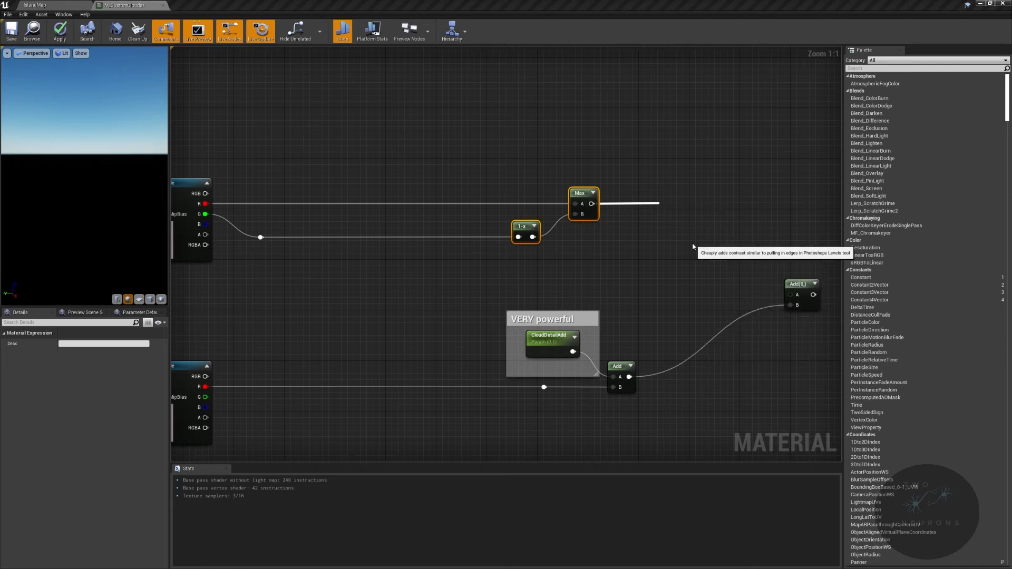
scroll(425, 170, "down", 3)
left_click_drag(246, 178, 714, 205)
key("q")
right_click_drag(589, 229, 390, 235)
scroll(448, 244, "up", 3)
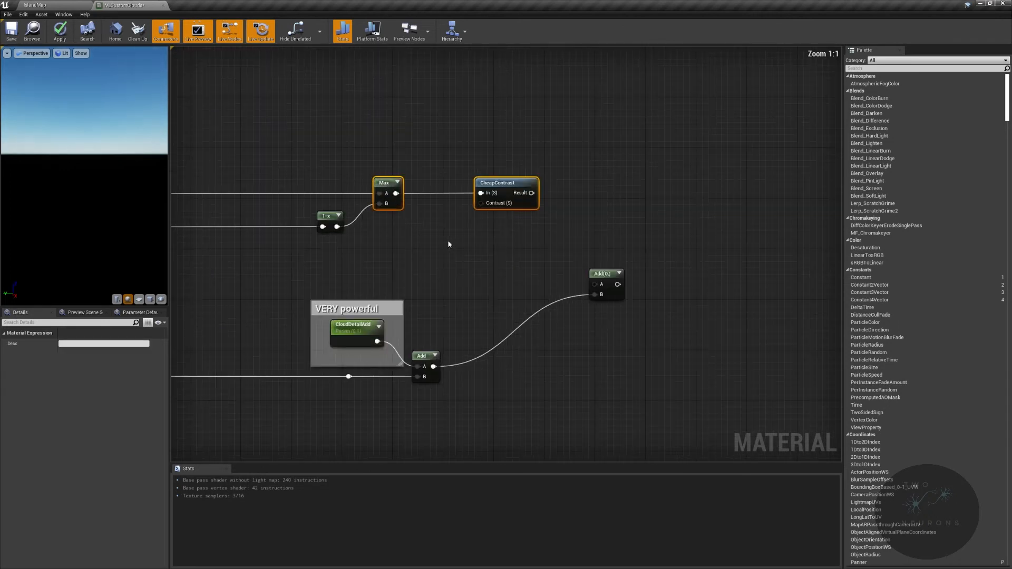
- Promote CheapContrast's Contrast input to a parameter named DetailContrast and place it just below the node
right_click(485, 207)
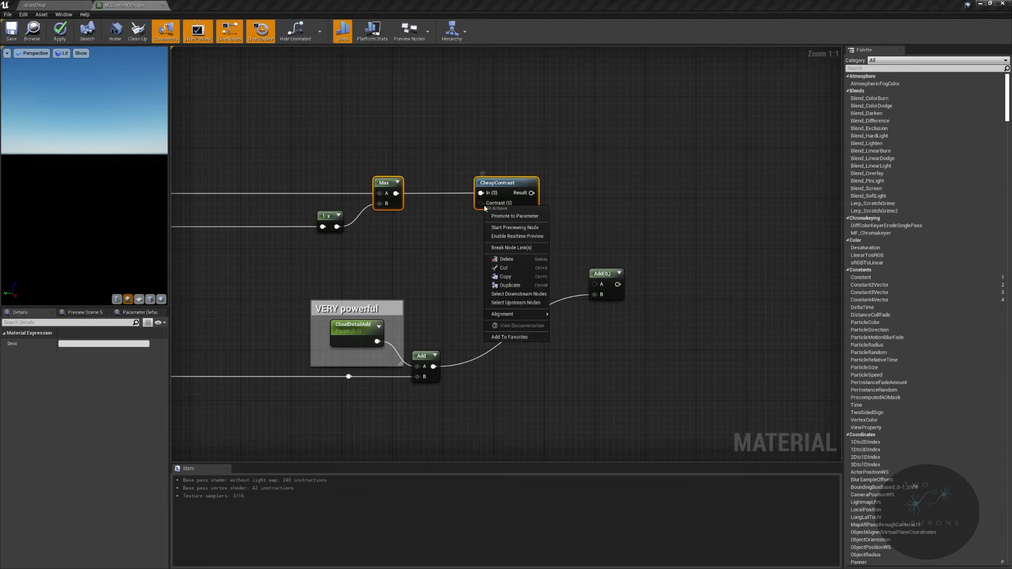
left_click(515, 216)
key("Home")
type("Cl")
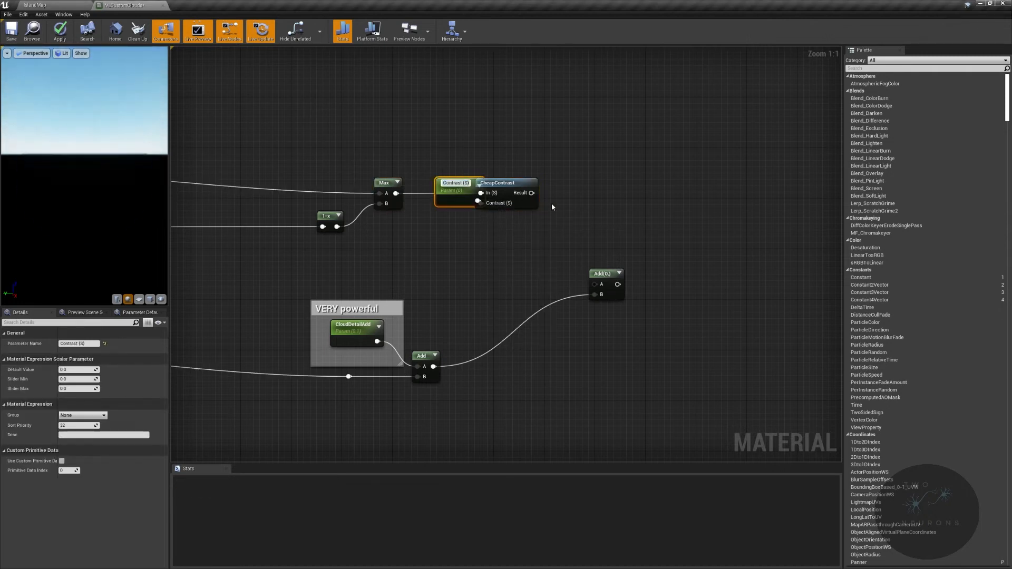
key("Return")
left_click_drag(453, 192, 449, 232)
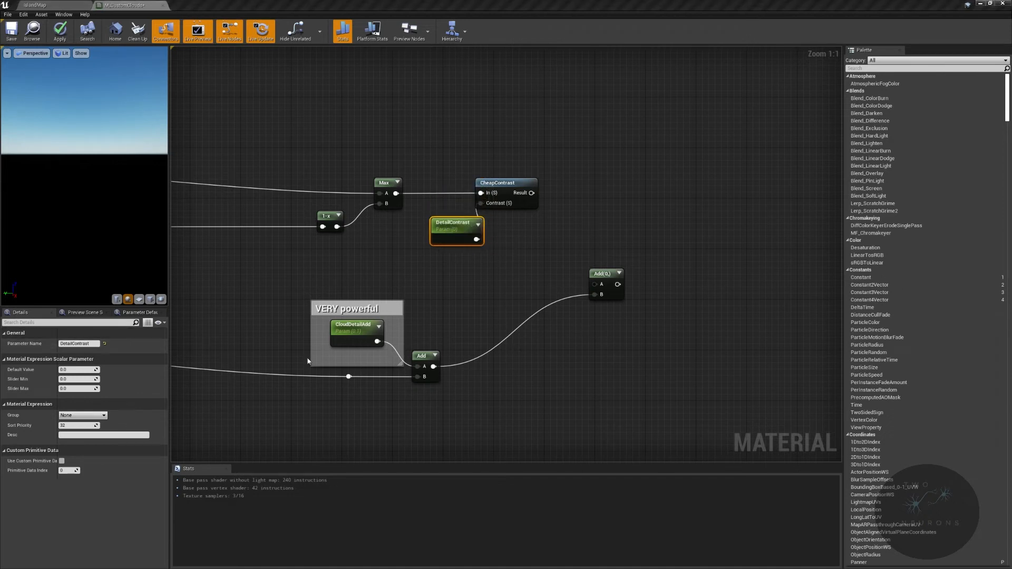
- Set DetailContrast's slider minimum to -1 and slider maximum to 1
left_click(76, 379)
type("-1")
key("Tab")
type("1")
key("Return")
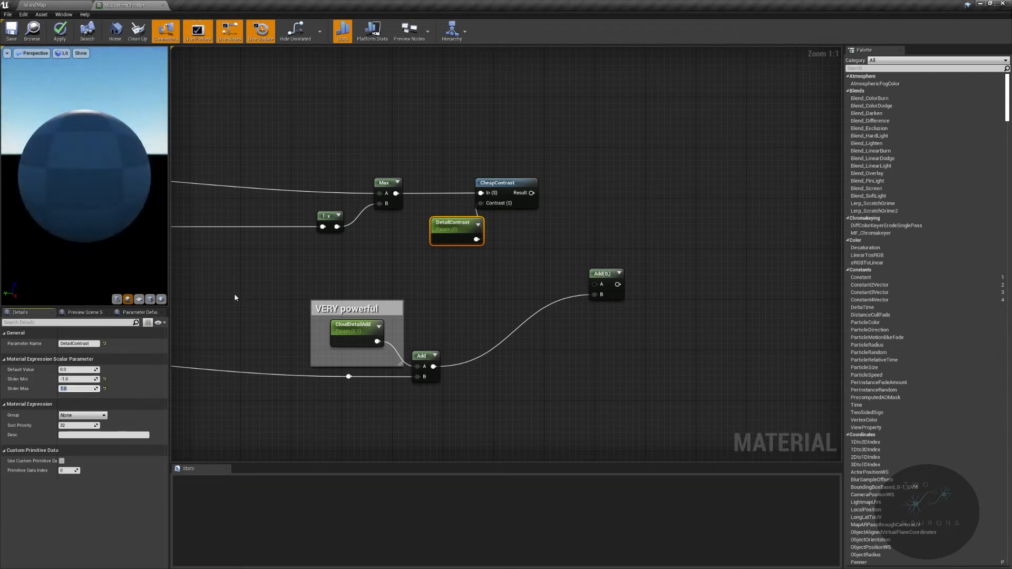
- Assign both the DetailContrast and CloudDetailAdd parameters to the Cloud group
left_click(82, 415)
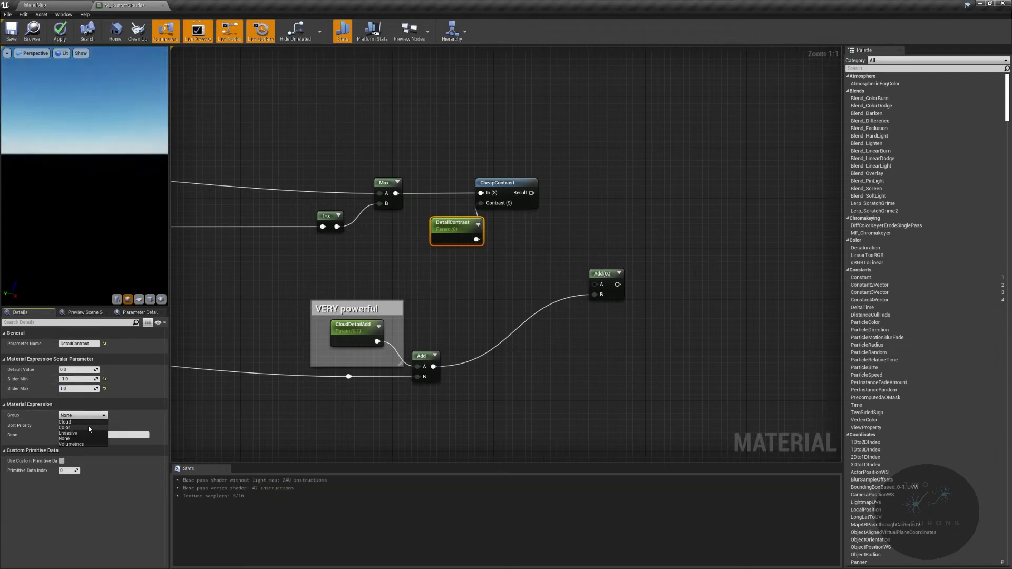
left_click(84, 423)
left_click(360, 336)
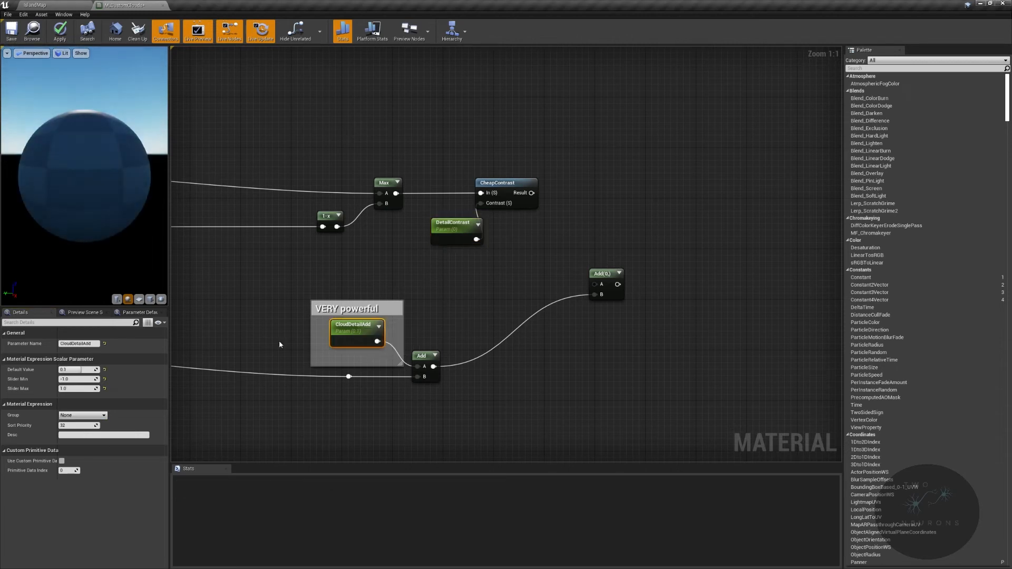
left_click(101, 418)
left_click(94, 422)
right_click_drag(326, 318, 742, 256)
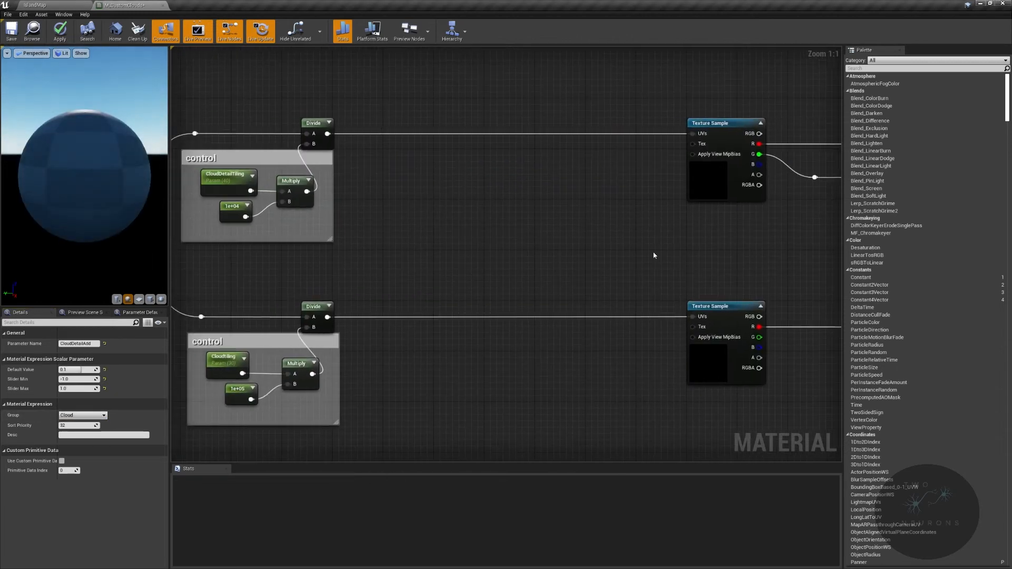
- Correct the base noise tiling parameter's name to CloudTiling and check it among the material's parameter defaults
right_click_drag(299, 217, 526, 209)
left_click(454, 169)
left_click(452, 352)
left_click_drag(94, 345, 1, 329)
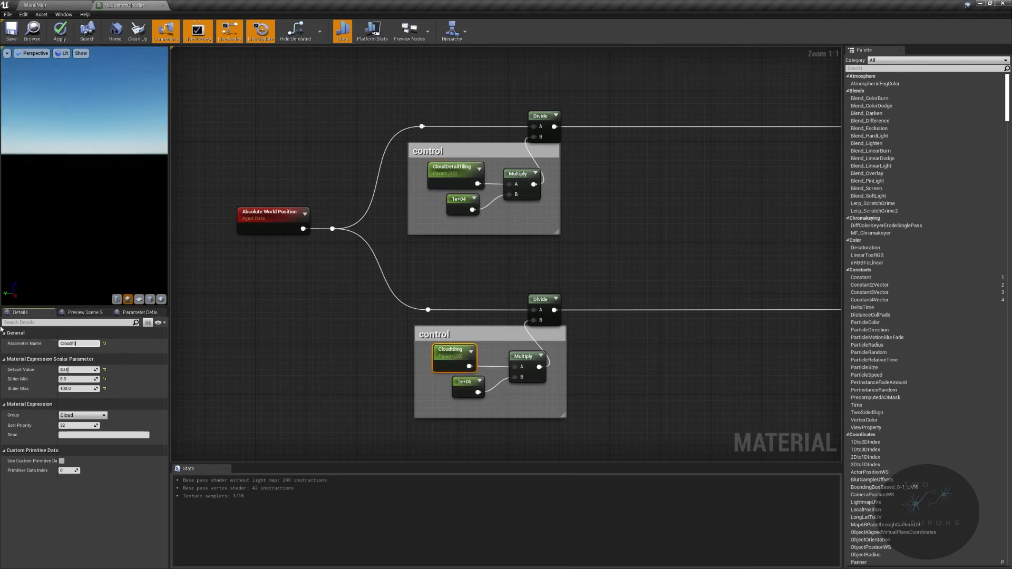
key("Return")
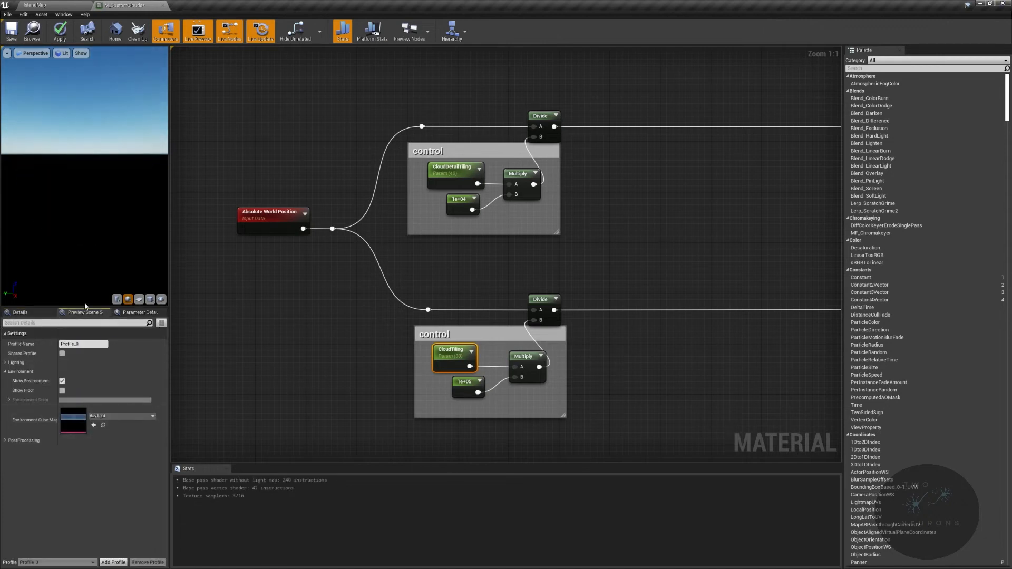
left_click(139, 312)
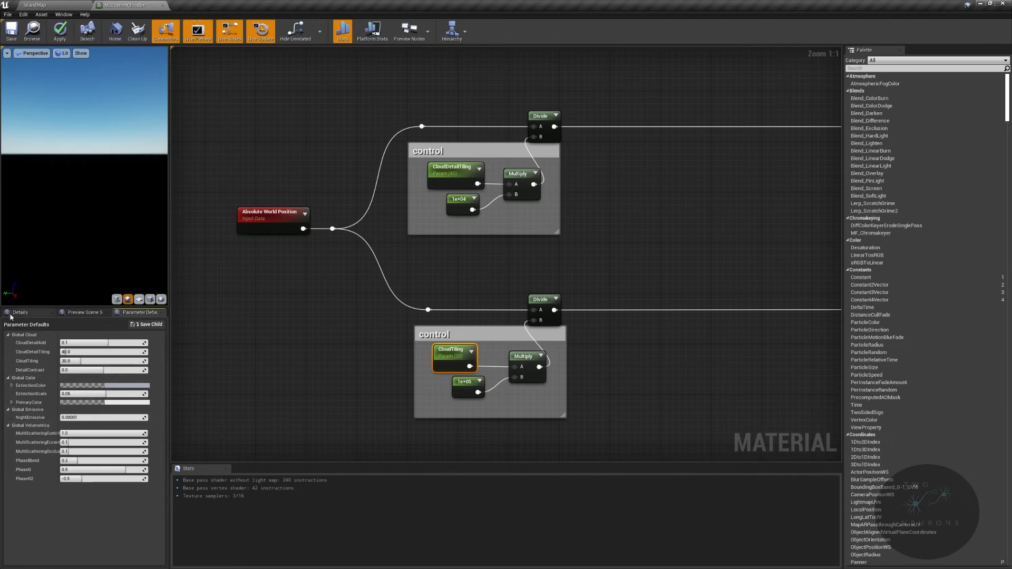
left_click(54, 311)
- Connect CheapContrast's Result to the A input of the Add node that combines detail and base noise
right_click_drag(736, 204, 508, 207)
right_click_drag(772, 207, 211, 186)
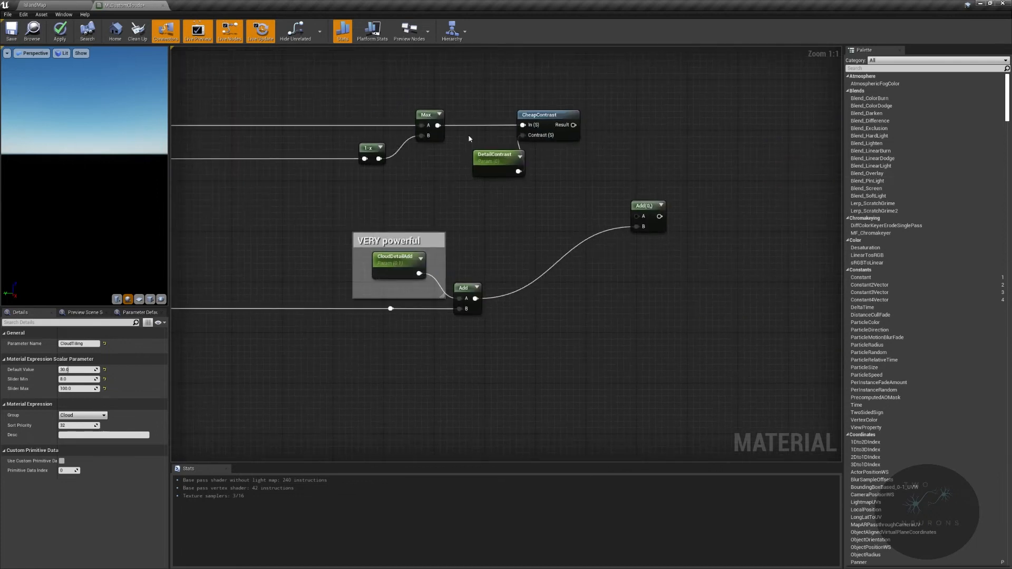
left_click_drag(573, 124, 669, 186)
- Enclose the noise-shaping nodes in a comment titled Noise and nudge the whole comment slightly left
scroll(758, 209, "down", 3)
left_click_drag(549, 109, 767, 315)
type("cNoise")
key("Return")
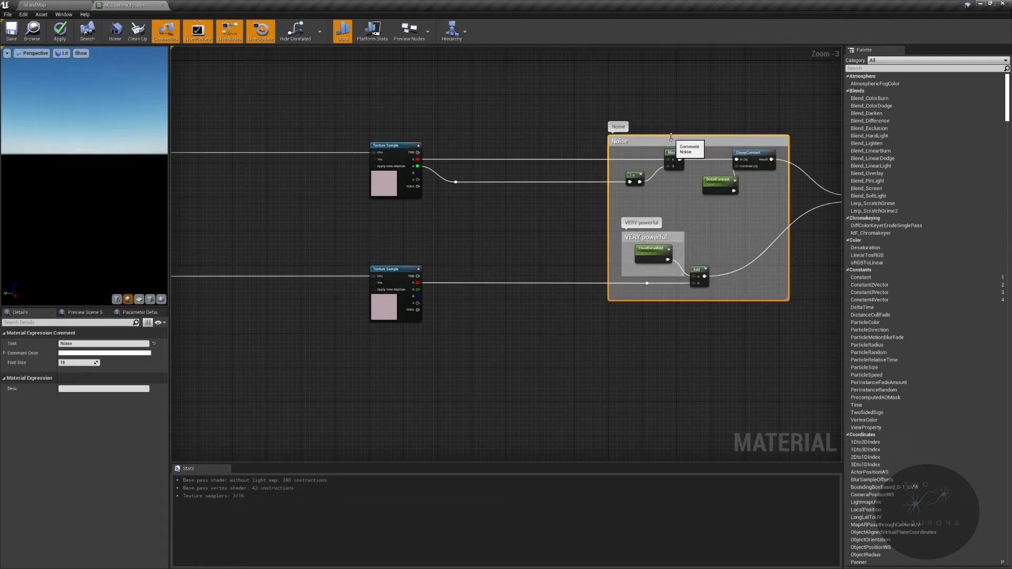
key("Left")
key("Left")
key("Left")
key("Left")
key("Left")
key("Left")
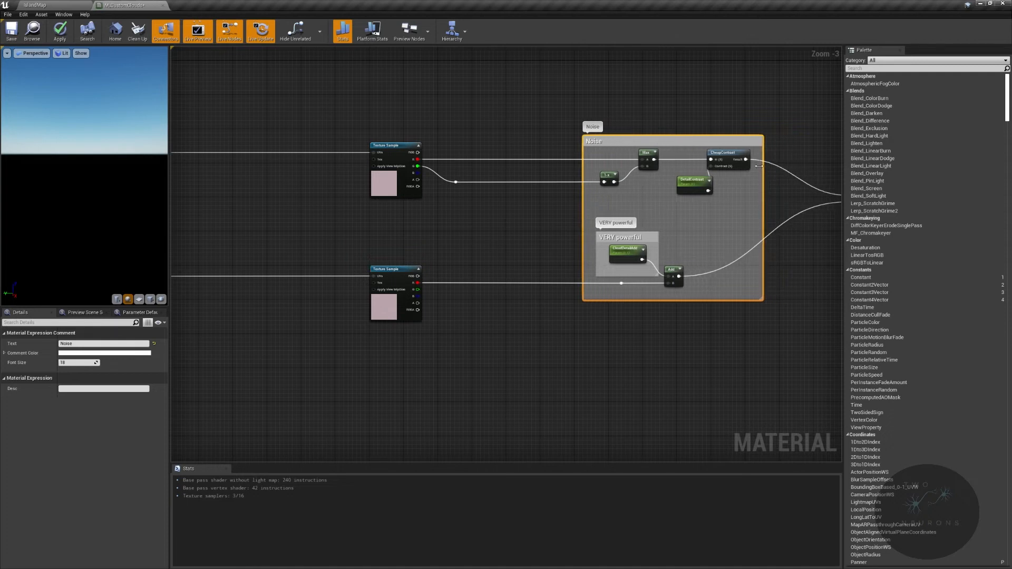
- Reposition the Add node that combines the noises and create a Multiply node fed by its output, aligned beside it
right_click_drag(822, 191, 688, 178)
left_click(705, 193)
mouse_move(721, 178)
left_mouse_down()
mouse_move(706, 187)
mouse_move(706, 180)
left_mouse_up()
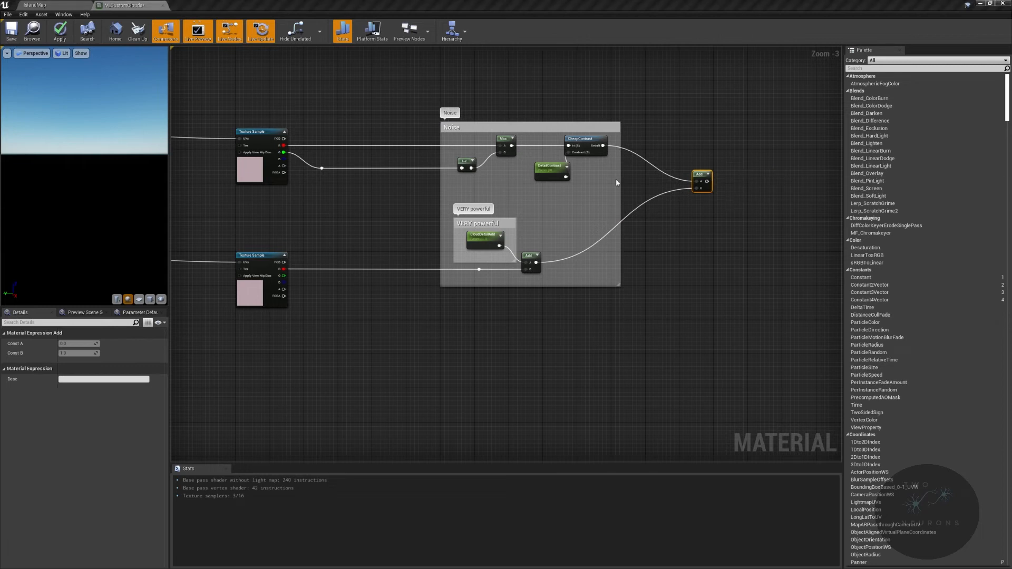
right_click_drag(617, 183, 545, 175)
left_click_drag(502, 177, 578, 192)
type("multiply")
key("Return")
left_click_drag(588, 188, 569, 177)
- Route the base noise reroute point into the Multiply's B input through a new reroute node below the Noise comment
right_click_drag(489, 199, 795, 197)
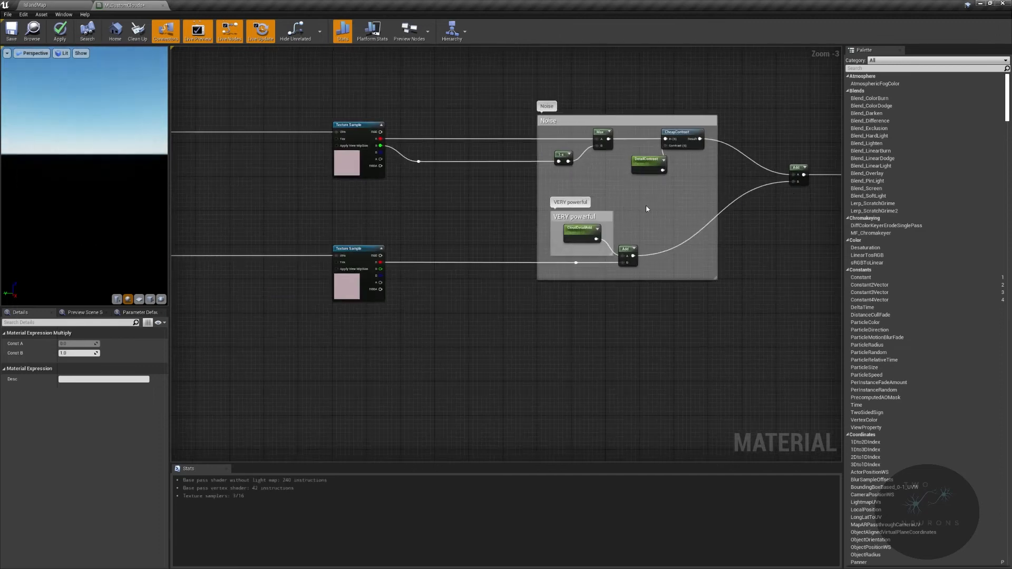
right_click_drag(406, 341, 642, 334)
left_click_drag(415, 97, 779, 182)
left_click_drag(434, 221, 817, 318)
right_click_drag(770, 350, 369, 369)
left_click(369, 369)
left_click_drag(408, 273, 439, 318)
double_click(680, 194)
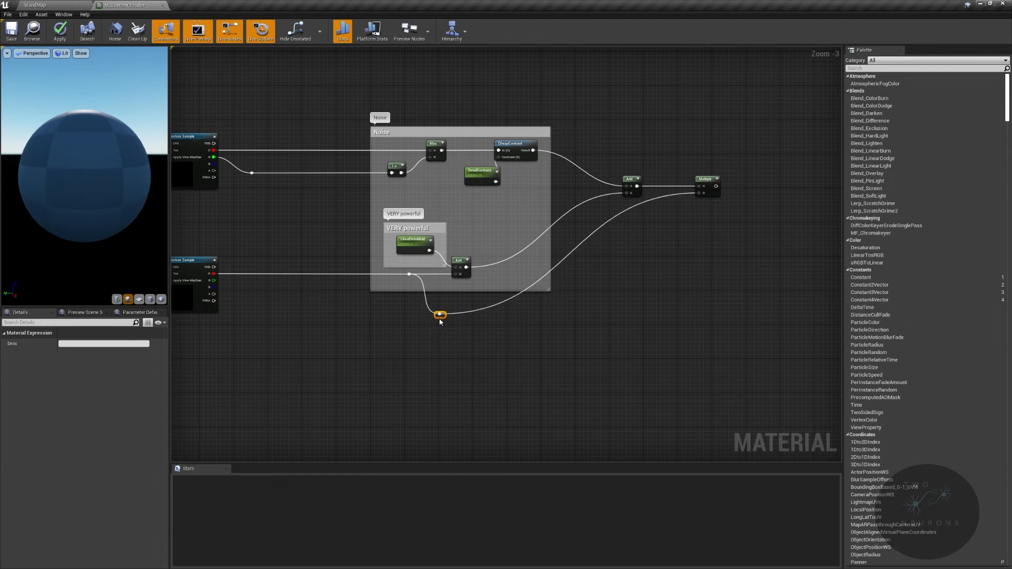
- Add a second reroute node on the wire into Multiply's B, place it below the Noise comment and straighten the section between both reroutes
double_click(656, 197)
left_click_drag(656, 196, 580, 311)
left_click_drag(352, 316, 601, 345)
key("q")
left_click(694, 346)
right_click_drag(596, 328, 756, 336)
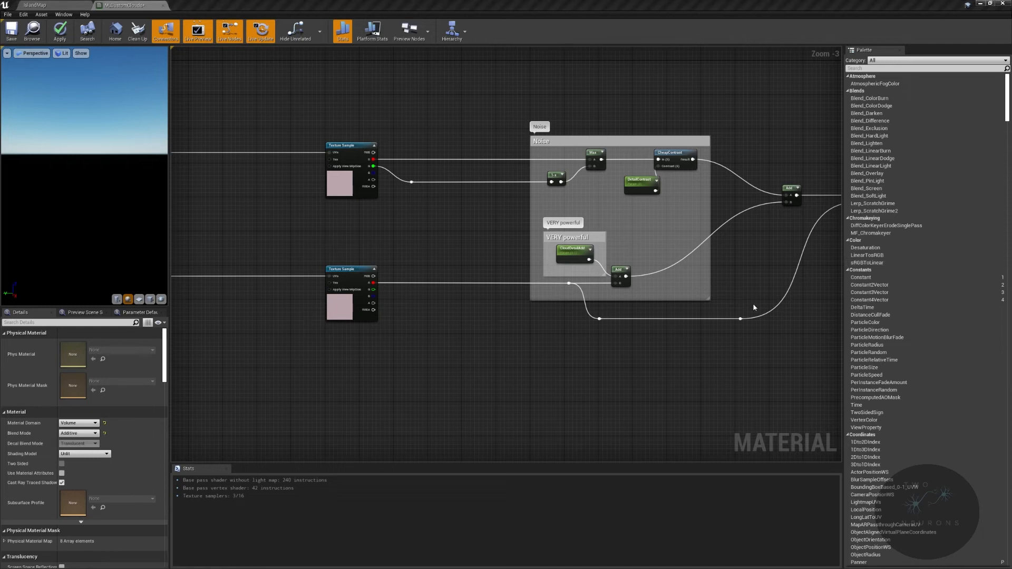
- Enclose the final Add and Multiply nodes in a comment titled Blending noise and save the material
right_click_drag(754, 307, 458, 321)
left_click_drag(481, 188, 643, 302)
type("cBlending noise")
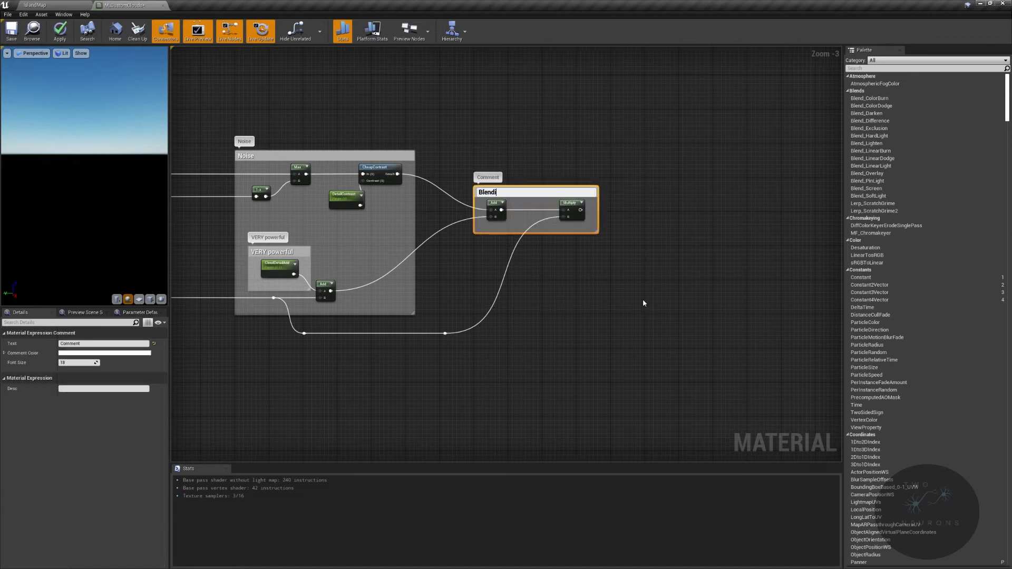
key("Return")
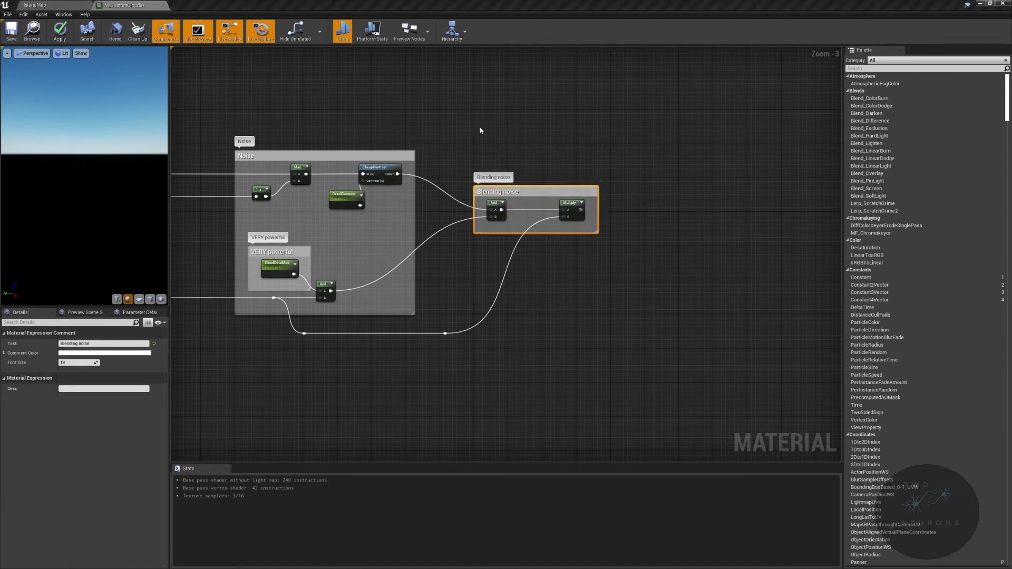
left_click(11, 30)
- Return to the level editor and create a CurveLinearColor curve asset in the Clouds folder under Textures
left_click(65, 7)
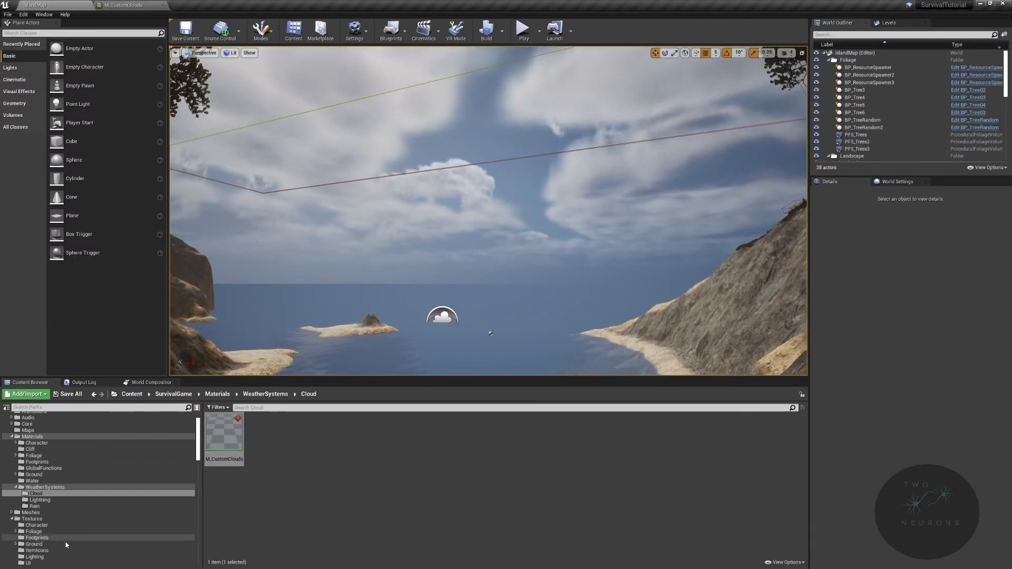
scroll(62, 556, "down", 3)
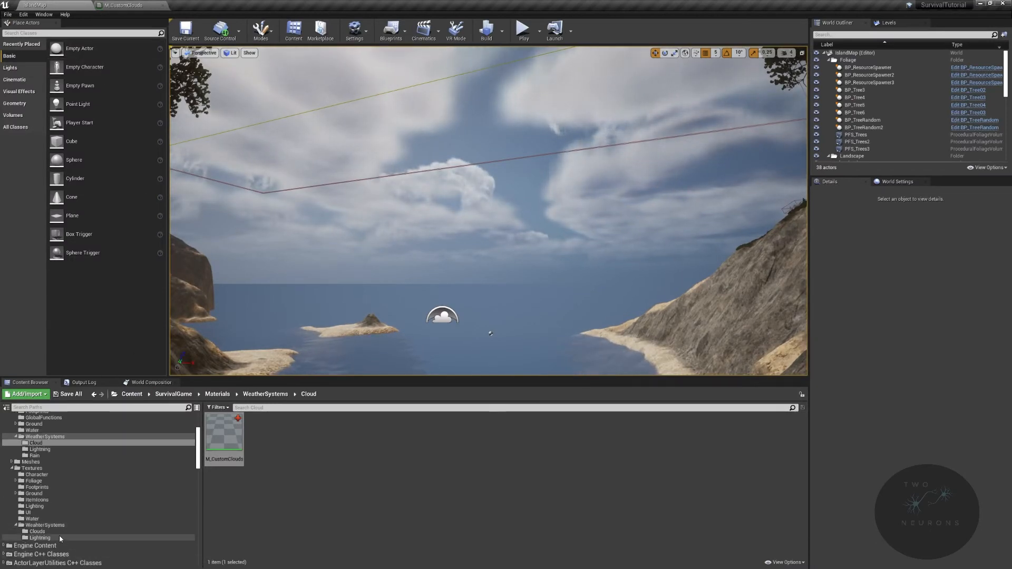
left_click(58, 532)
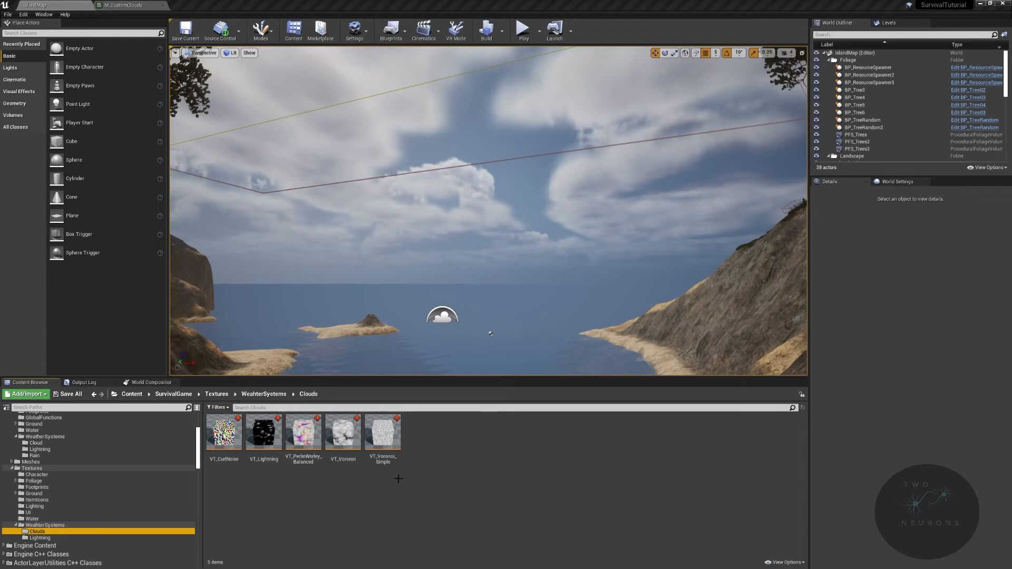
right_click(462, 442)
mouse_move(484, 408)
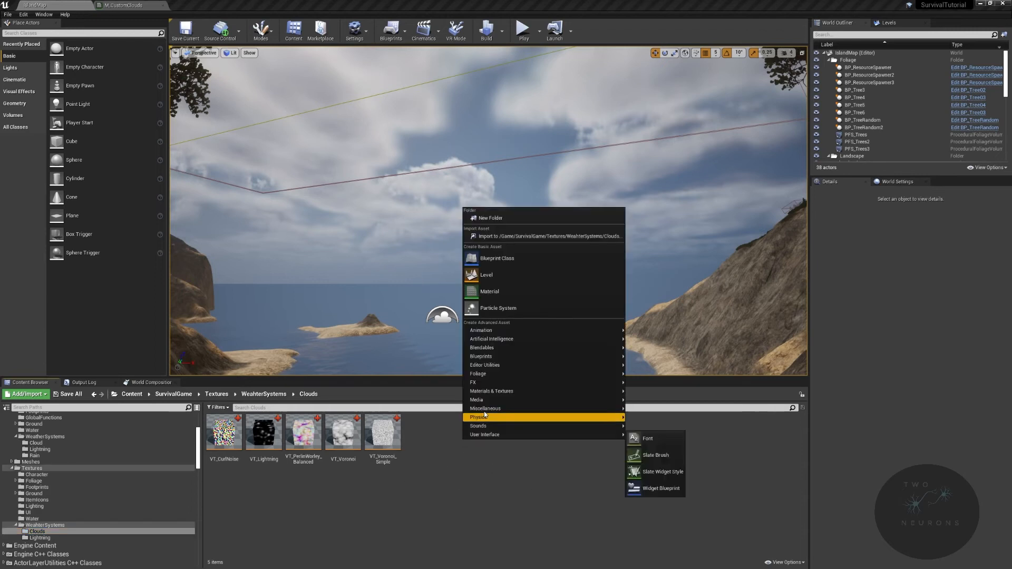
mouse_move(592, 394)
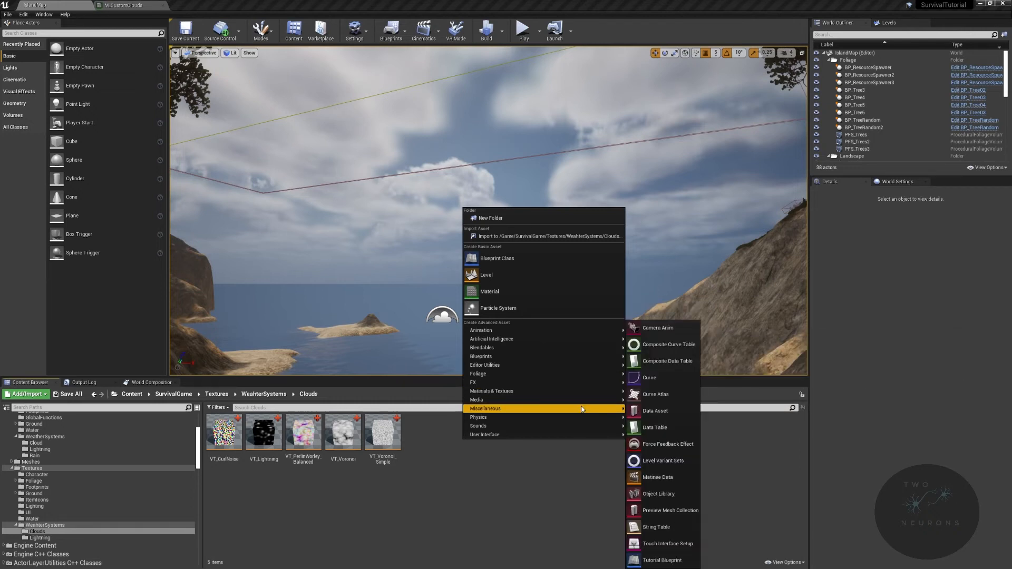
left_click(681, 377)
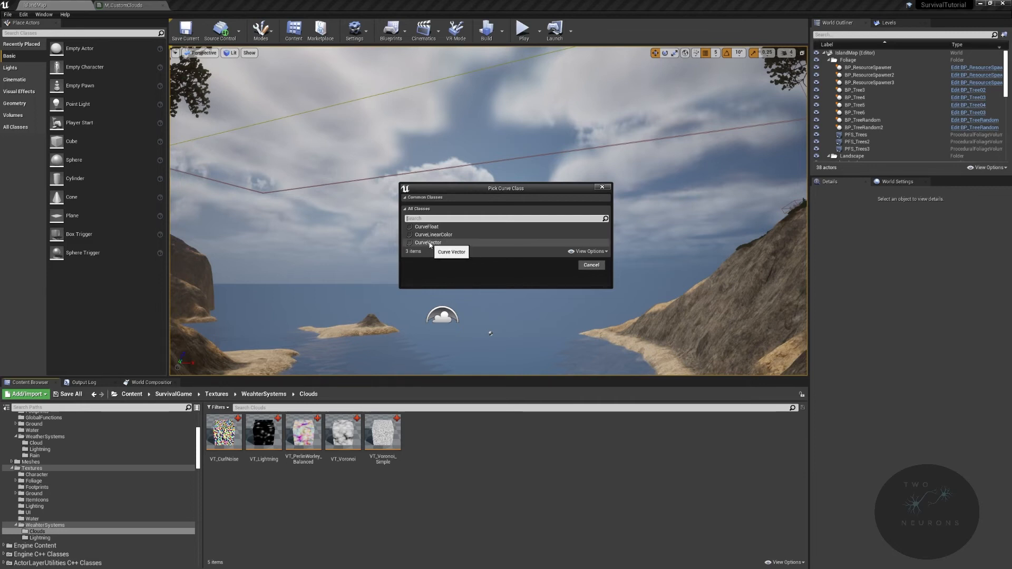
left_click(444, 234)
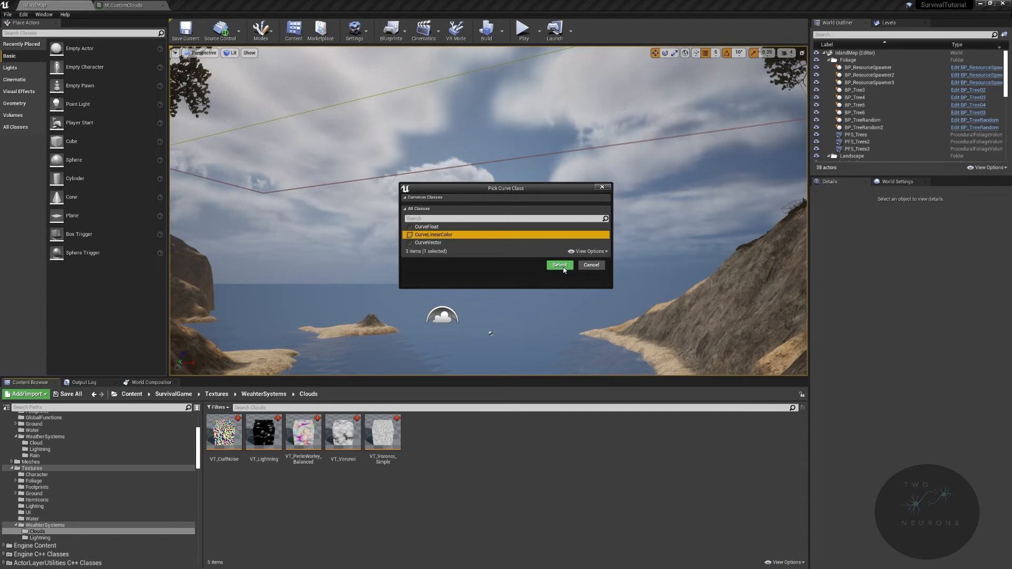
left_click(560, 265)
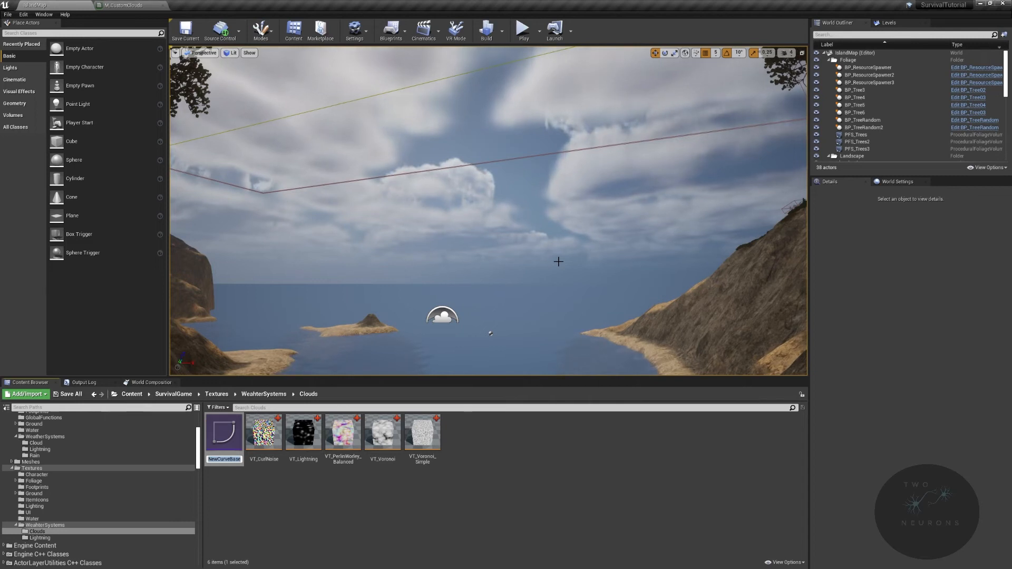
- Name the new curve asset LCC_Altitude and open it for editing
type("L")
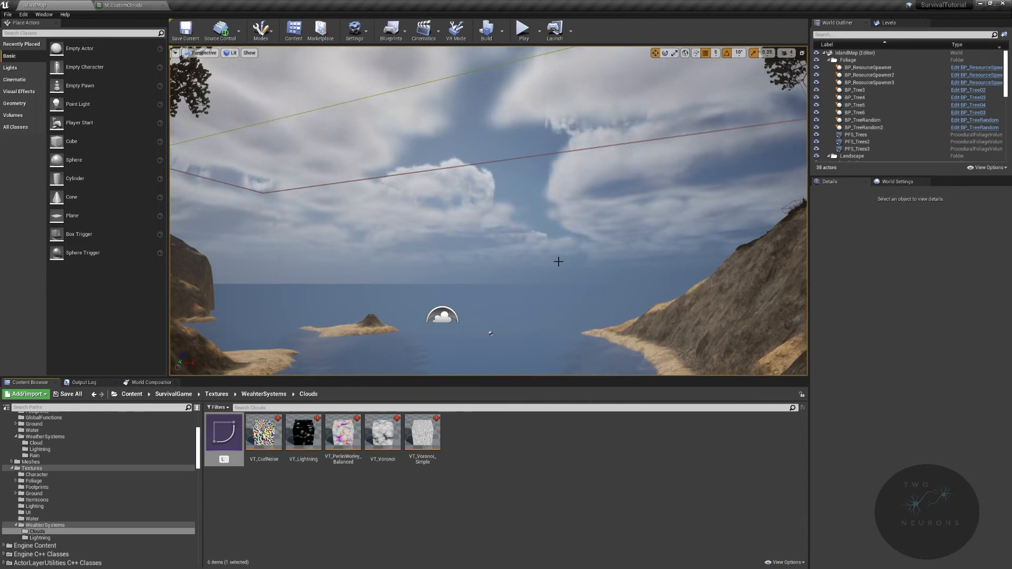
type("CC_Altitud")
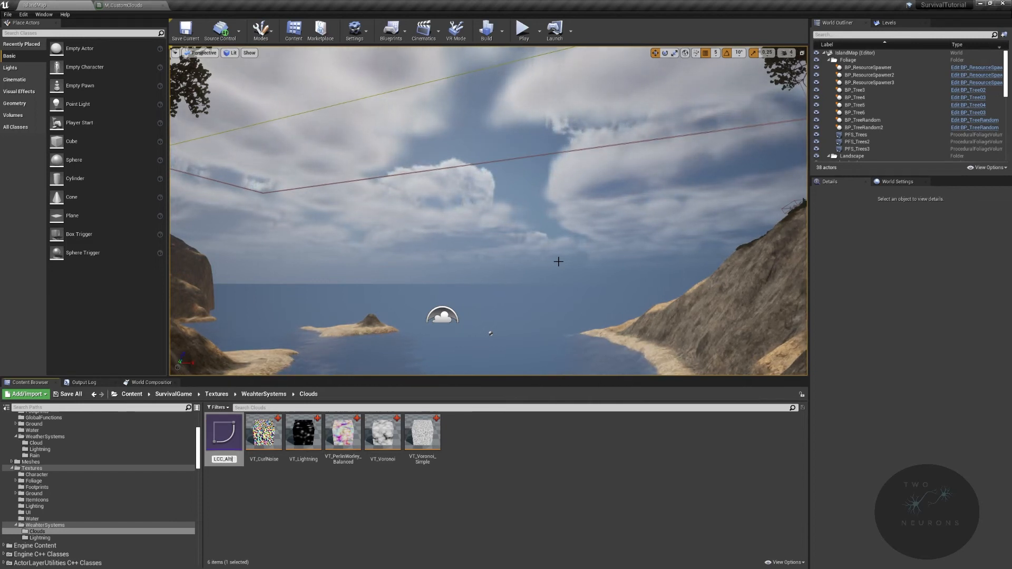
type("e")
key("Return")
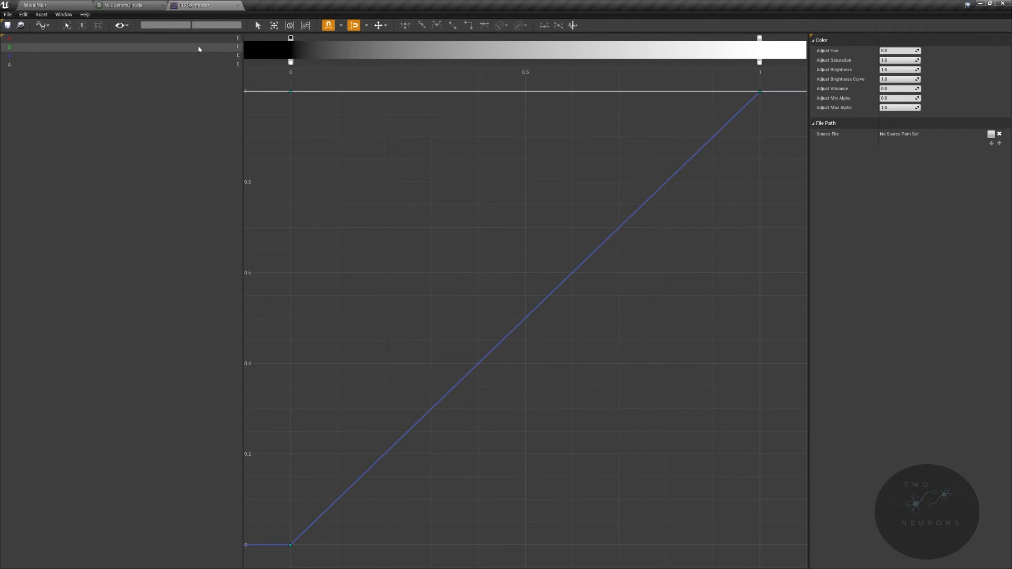
- Unpin the green, blue and alpha curves so that only the red curve is displayed
left_click(238, 49)
left_click(238, 57)
left_click(238, 64)
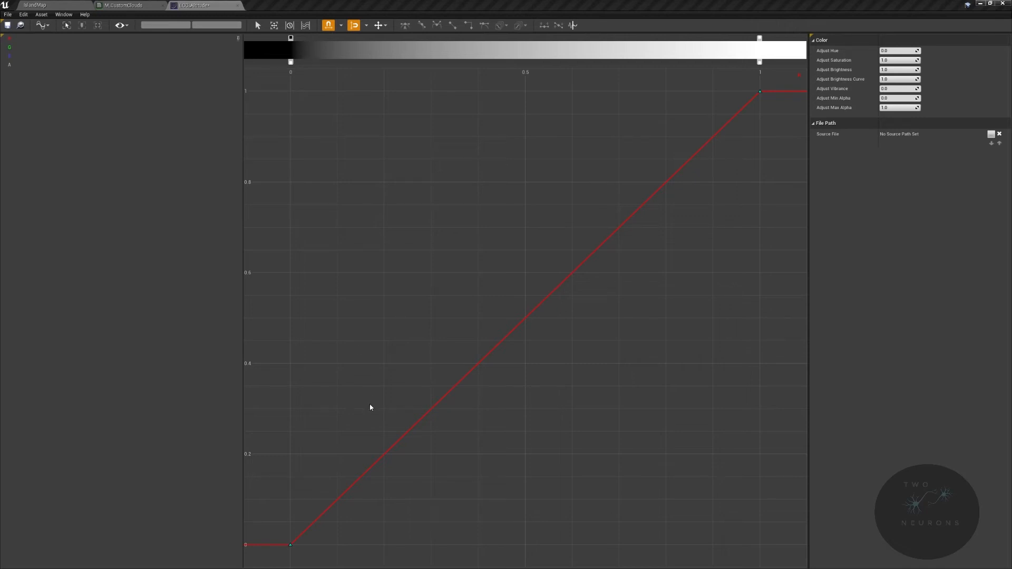
- Add two keys to the red curve at times 0.4 and 0.7
right_click(463, 374)
left_click(482, 407)
right_click(620, 228)
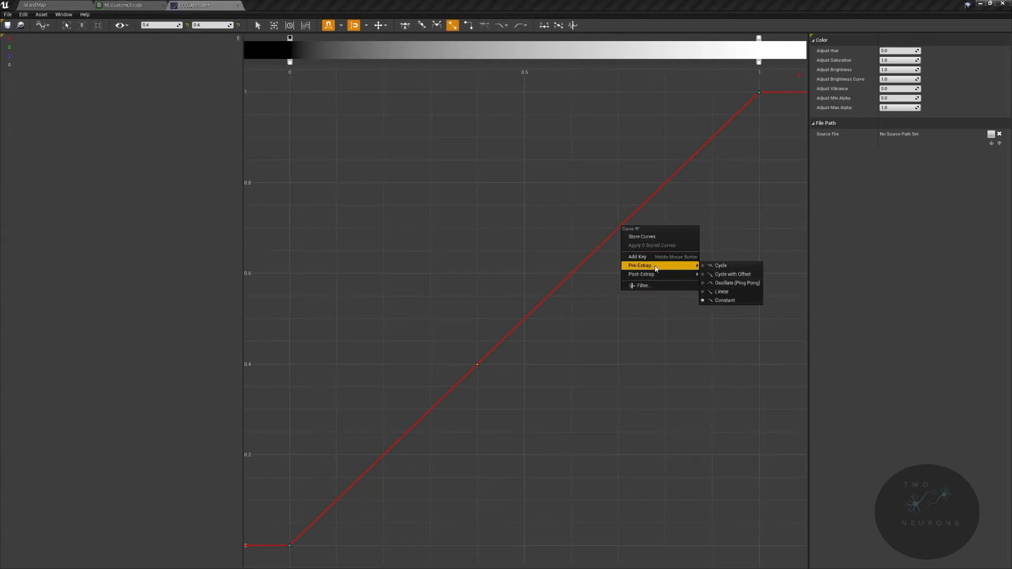
left_click(654, 259)
- Set the value of the red curve's last key, at time 1, to 0
left_click_drag(786, 140, 746, 86)
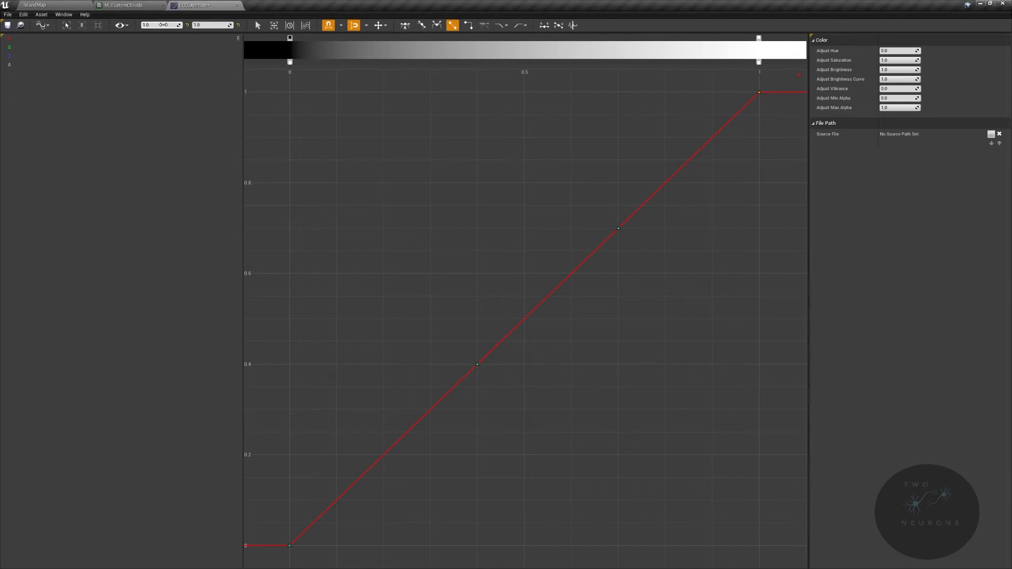
left_click(210, 24)
type("0")
key("Return")
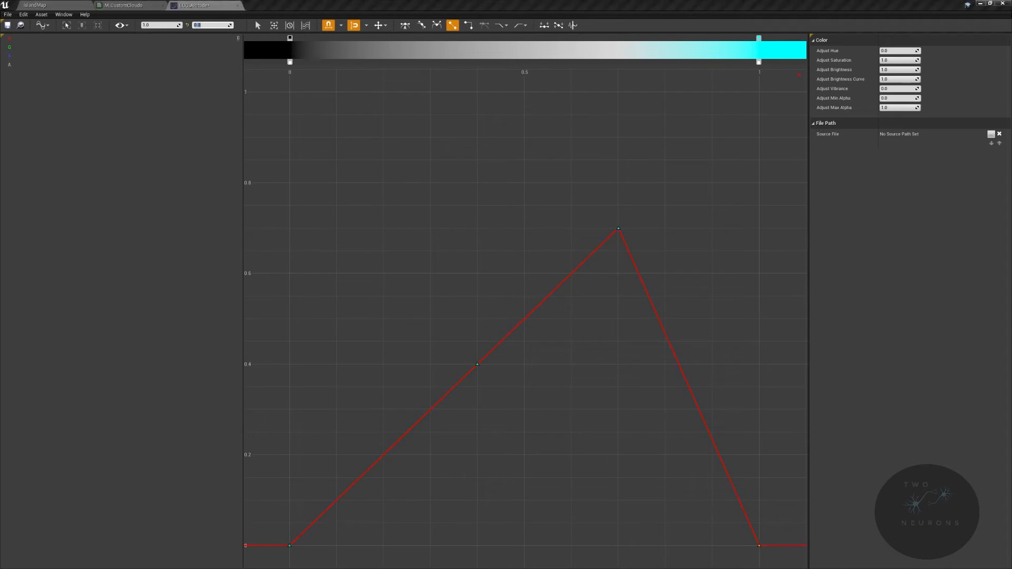
- Move the red curve's first key to time -0.1, keeping its value at 0
left_click_drag(281, 529, 308, 554)
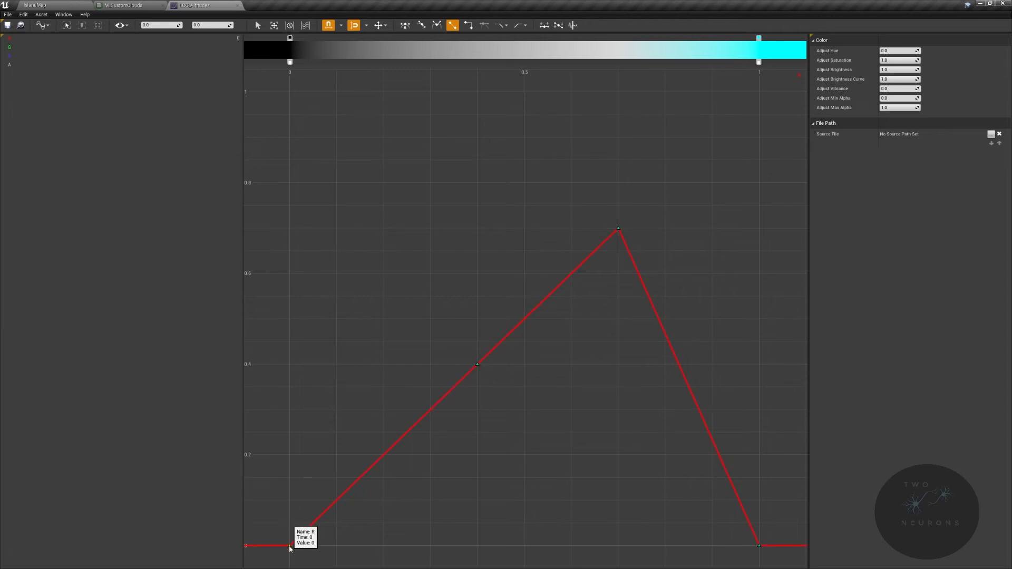
left_click_drag(289, 545, 262, 544)
right_click_drag(355, 519, 459, 480)
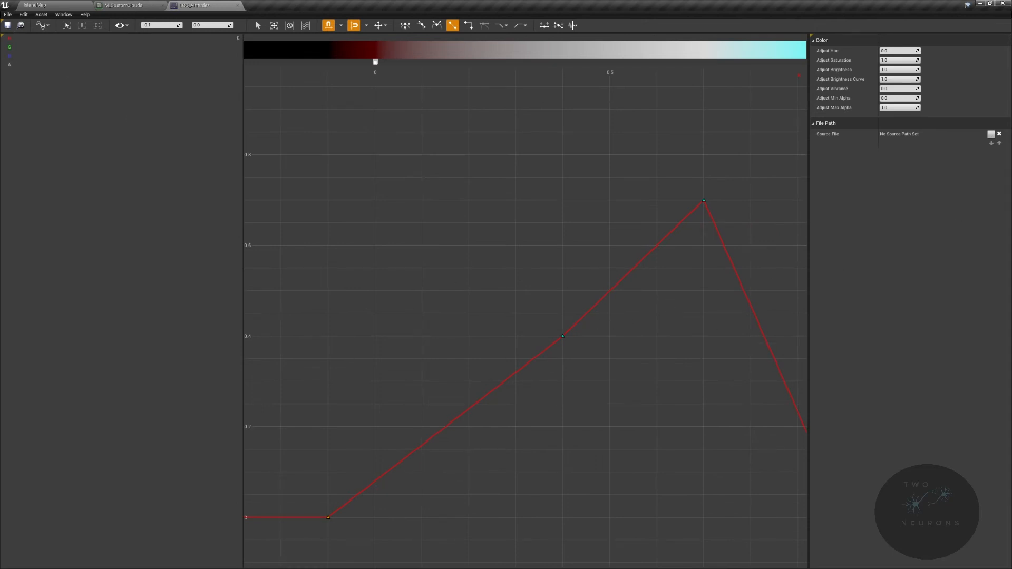
- Reposition the red curve's two middle keys to time 0.1 with value 0.45 and time 0.3 with value 0.5
right_click_drag(693, 284, 508, 263)
left_click_drag(490, 156, 528, 201)
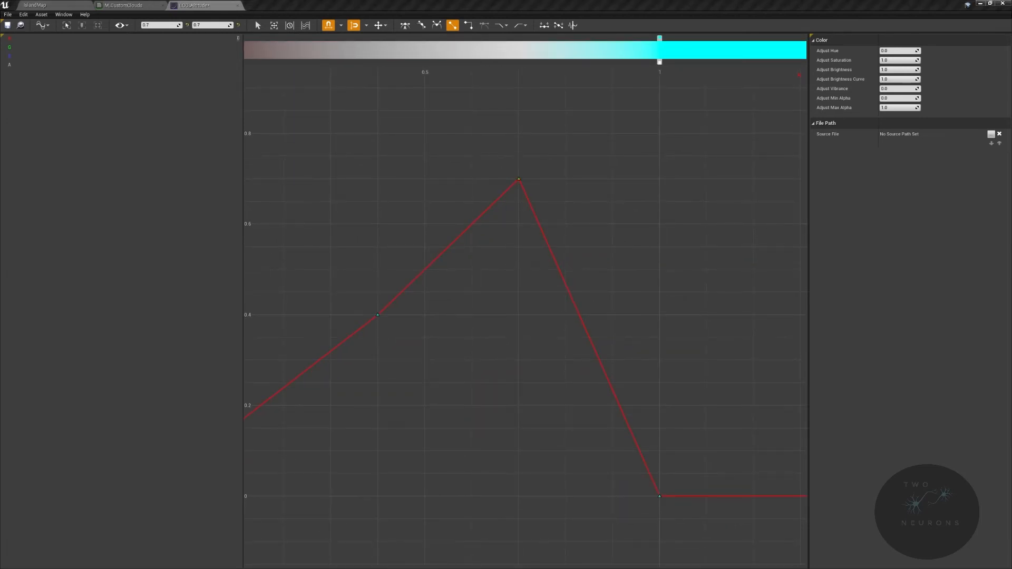
right_click_drag(491, 366, 539, 300)
left_click_drag(535, 73, 614, 171)
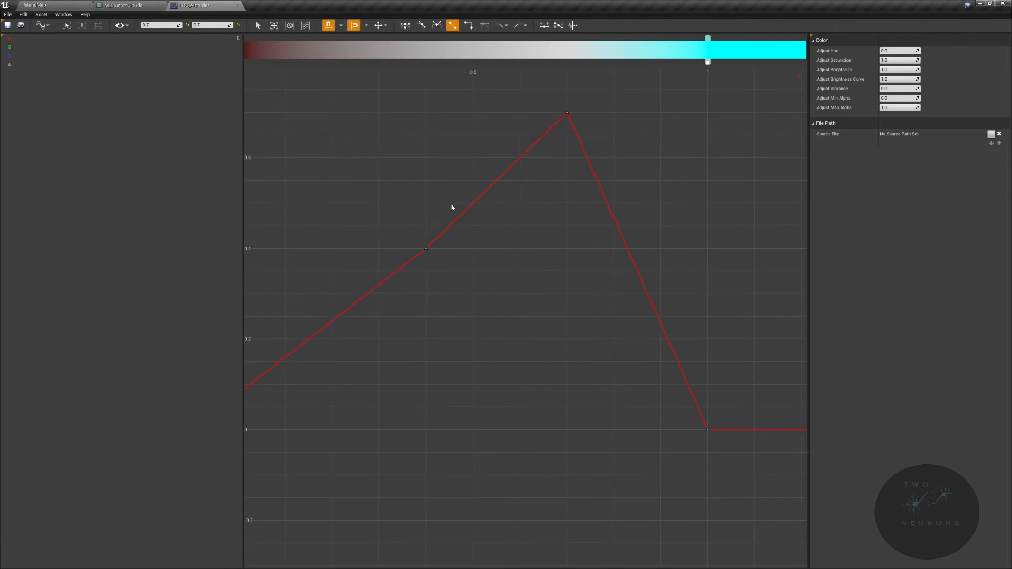
left_click_drag(395, 221, 296, 235)
right_click_drag(448, 244, 459, 241)
left_click_drag(519, 149, 396, 203)
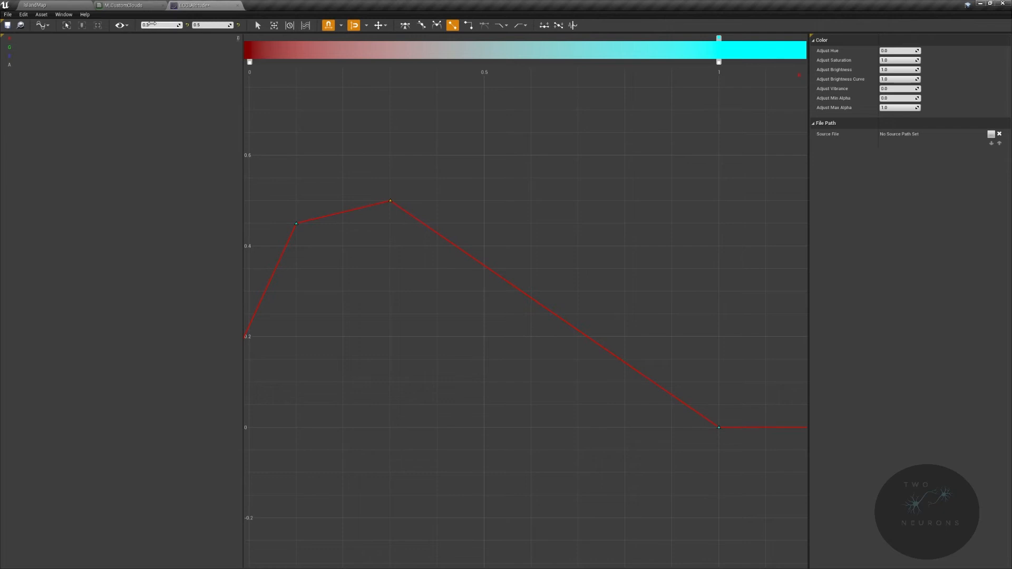
- Raise the red curve's key at time 0.1 and set its value to 1
right_click_drag(455, 220, 688, 252)
left_click(529, 255)
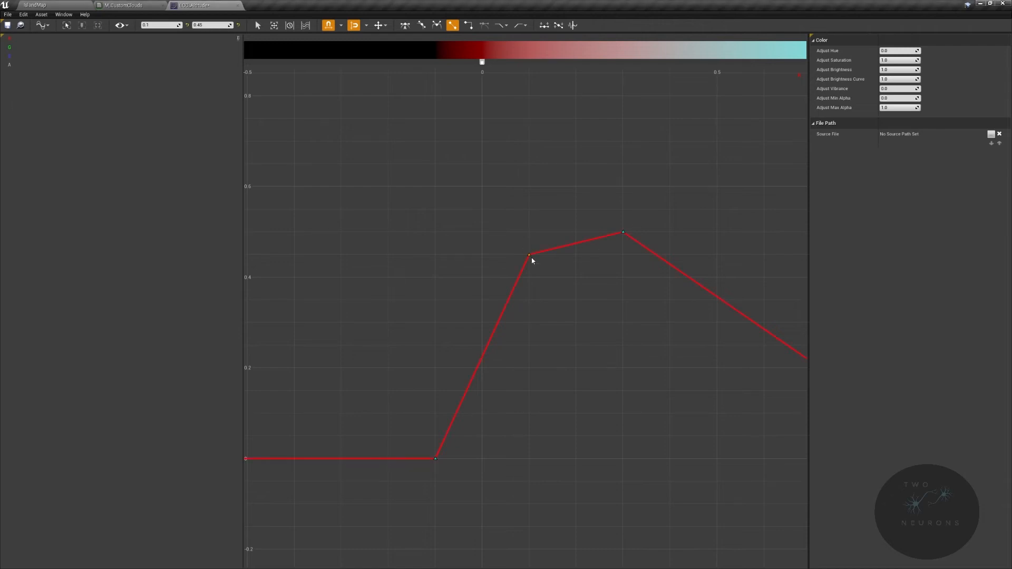
mouse_move(529, 255)
left_click_drag(529, 255, 530, 79)
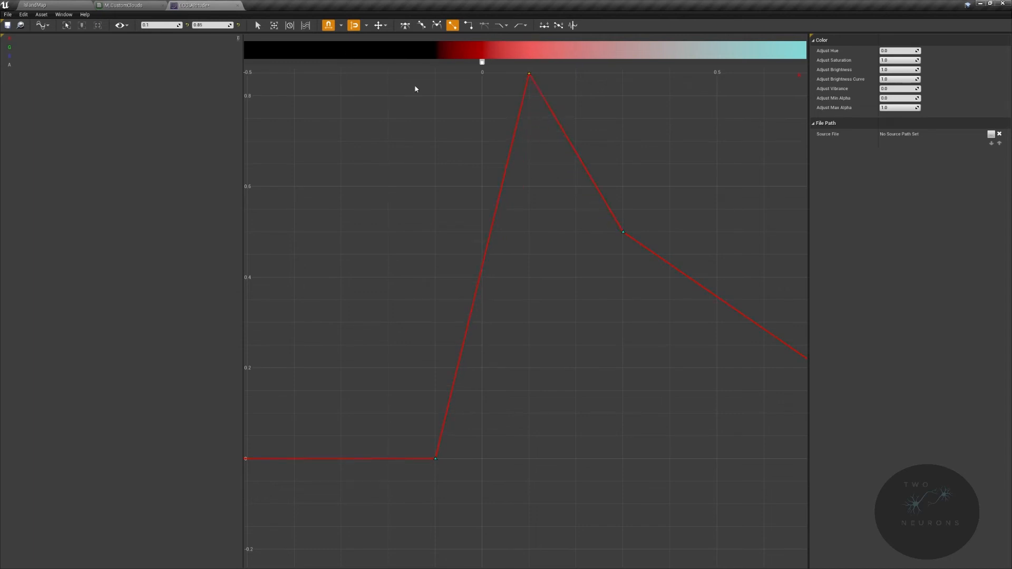
left_click(205, 24)
type("1")
key("Return")
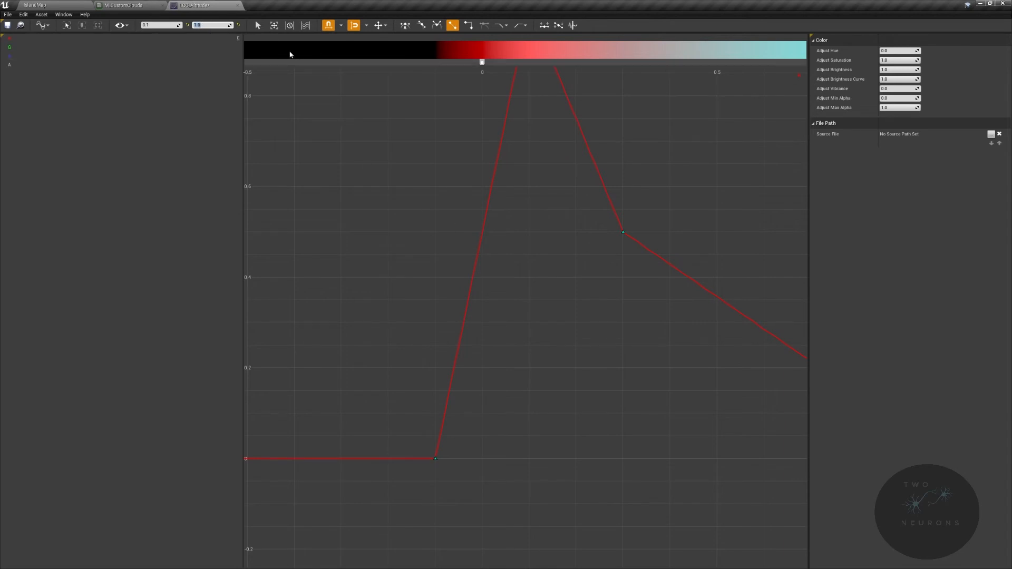
- Examine the whole red curve and its four keys, from time -0.1 to time 1
left_click(121, 25)
left_click(131, 42)
scroll(540, 251, "down", 1)
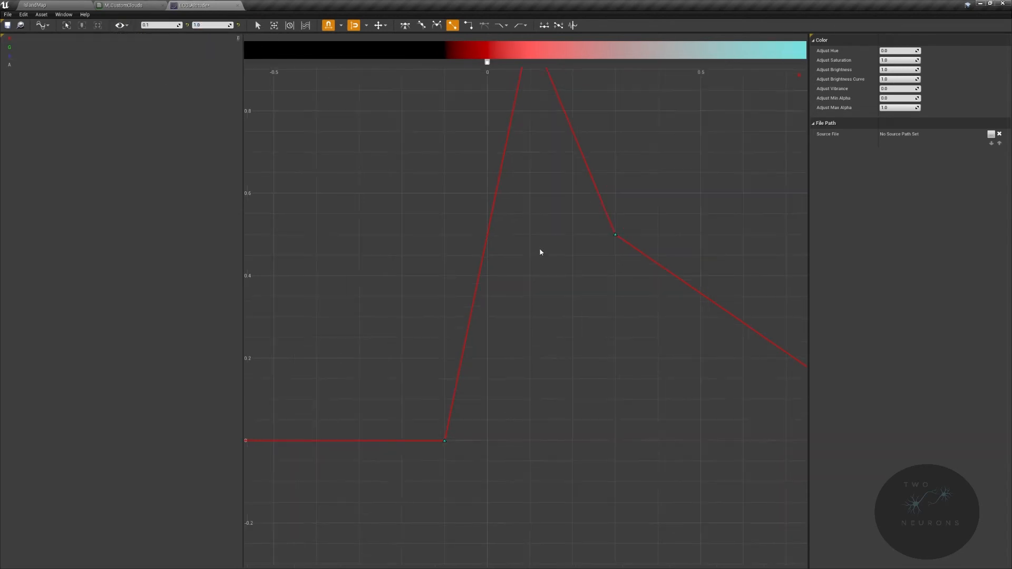
right_click_drag(540, 251, 451, 290)
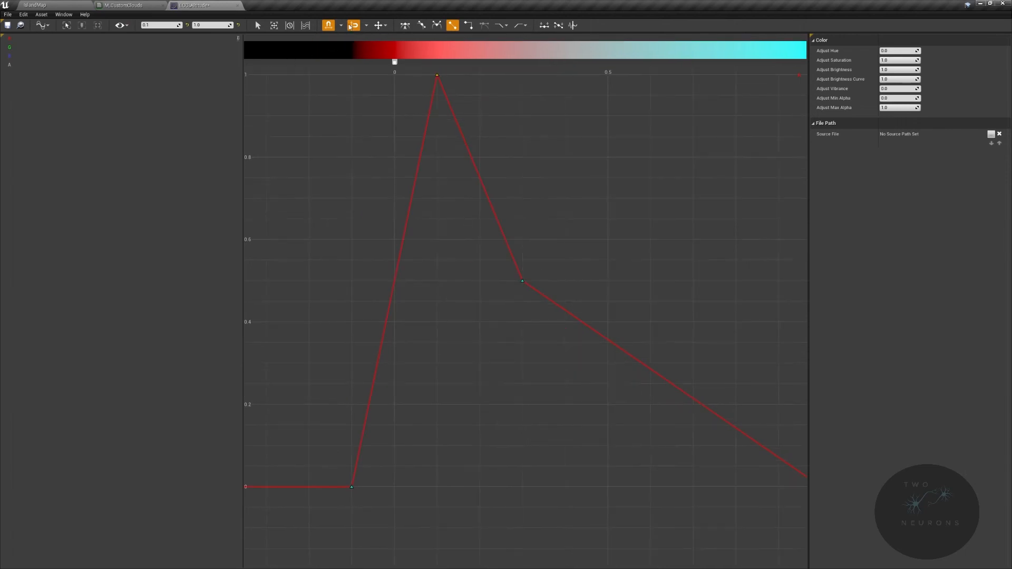
left_click(67, 25)
scroll(587, 255, "down", 1)
right_click_drag(587, 255, 538, 158)
scroll(485, 187, "down", 3)
left_click_drag(332, 182, 793, 562)
left_click(66, 25)
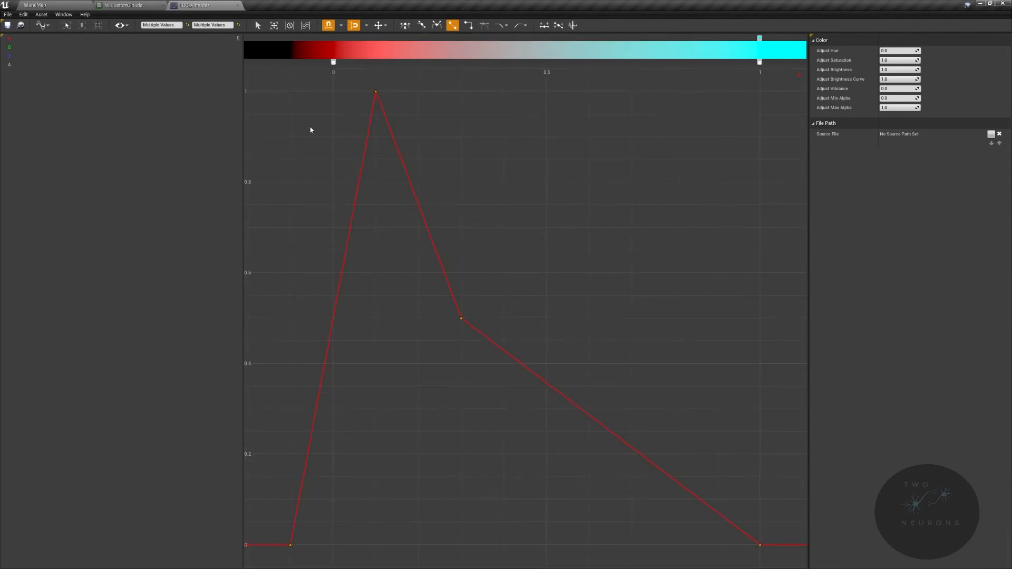
left_click(605, 196)
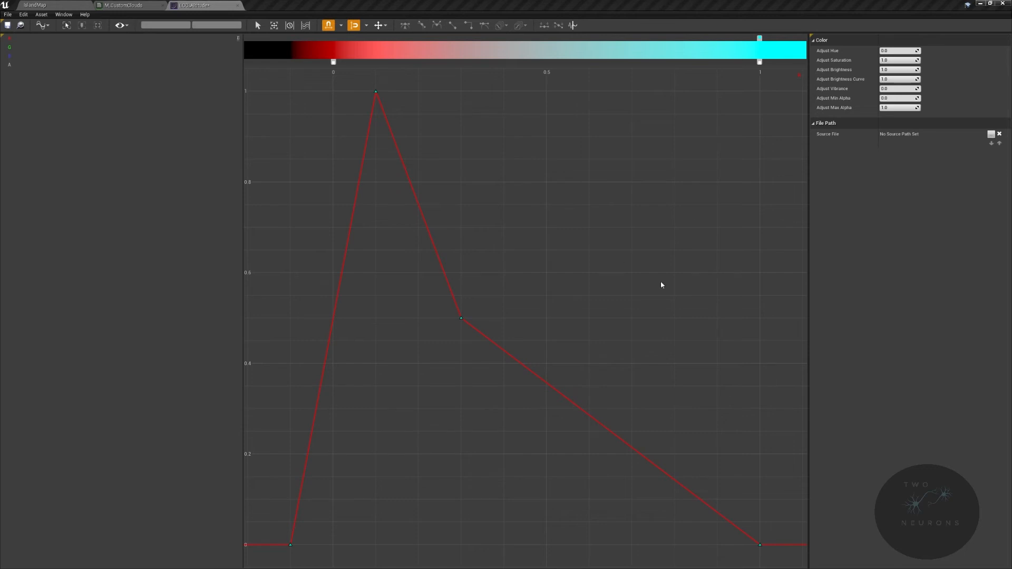
left_click(461, 317)
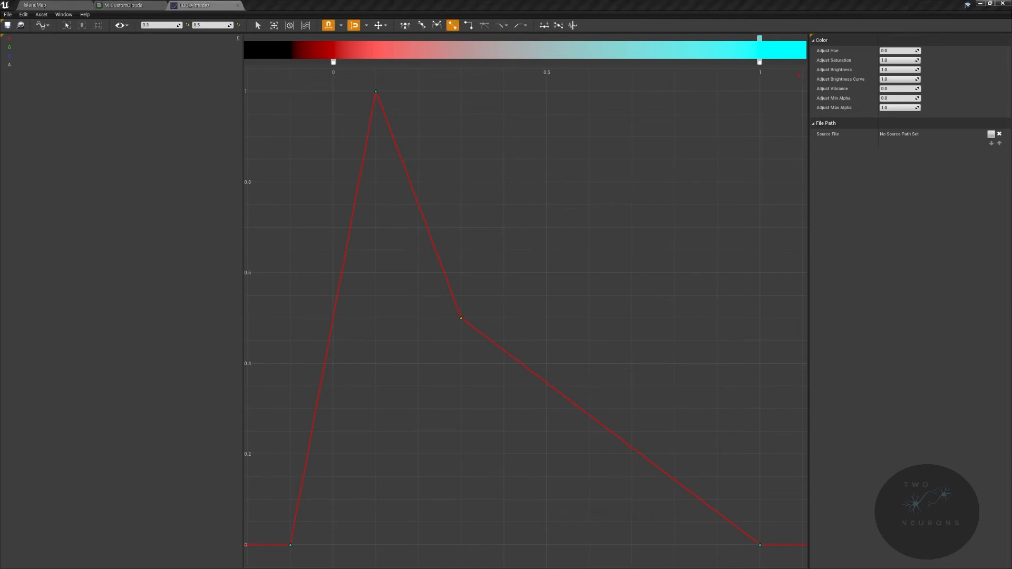
- Set the red curve's first key at time -0.1 and its peak key at time 0.1 to automatic cubic interpolation
left_click_drag(267, 532, 315, 563)
key("1")
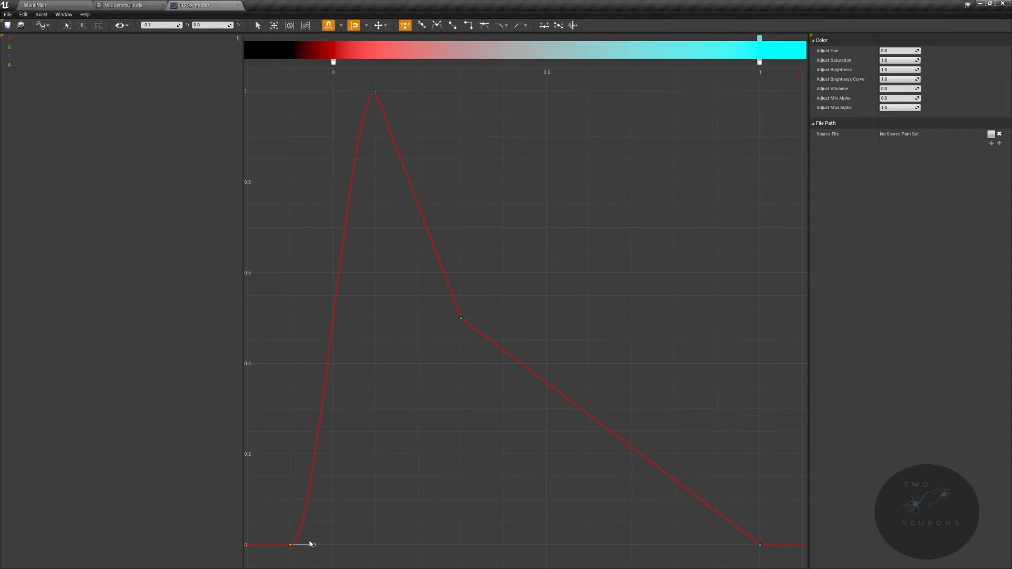
left_click_drag(350, 74, 434, 110)
key("1")
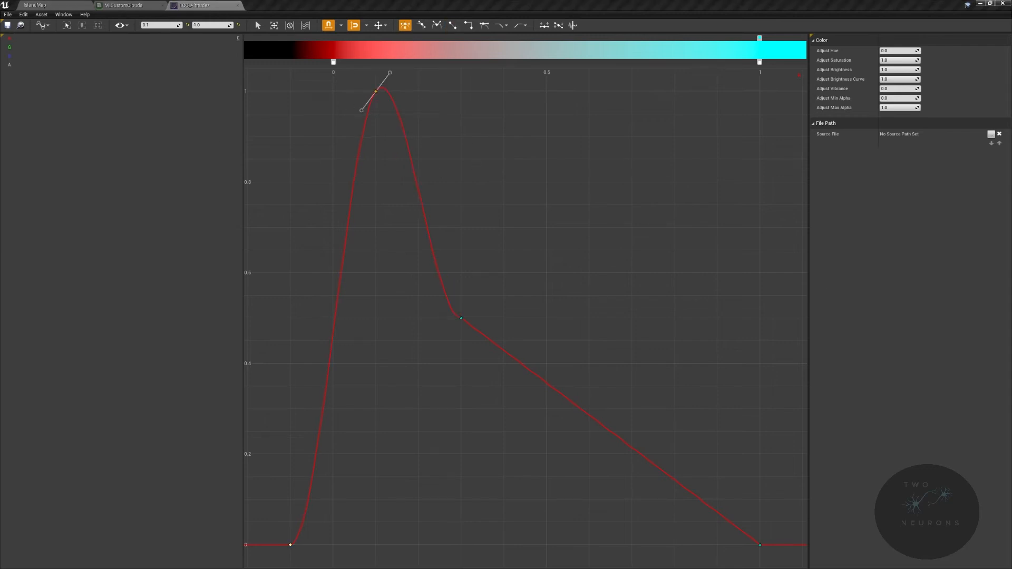
- Set the value of the red curve's key at time 0.3 to 0
left_click(461, 318)
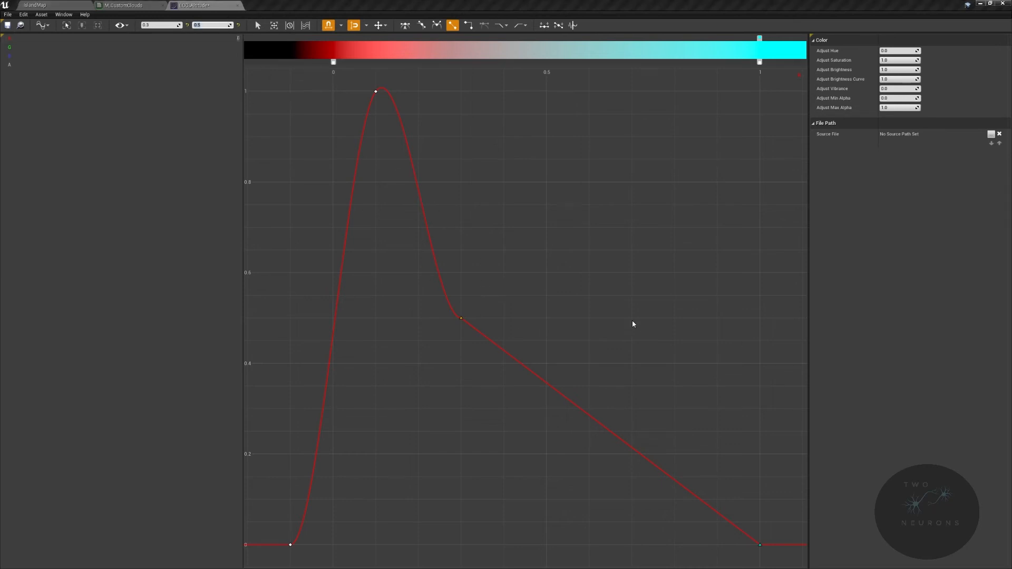
left_click(210, 25)
type("0")
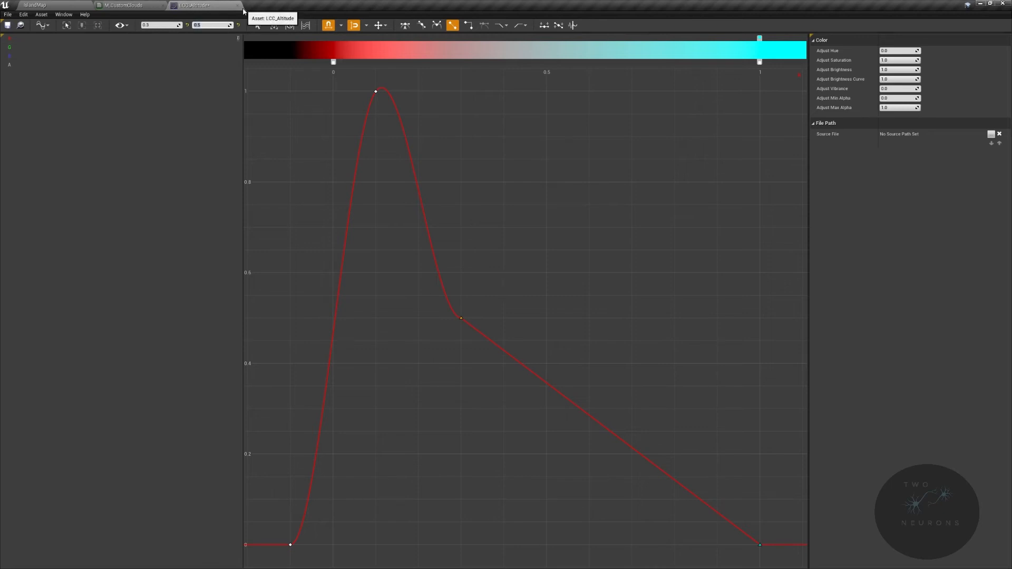
key("Return")
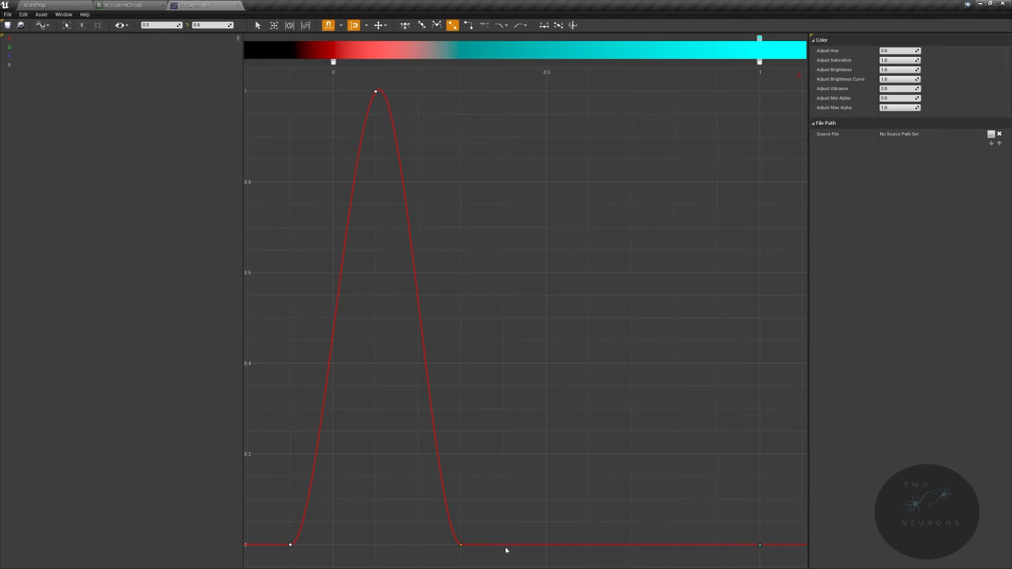
- Rotate the tangent of the red curve's first key steeply upward so the curve rises sharply from time -0.1
left_click_drag(277, 519, 314, 545)
mouse_move(307, 547)
left_mouse_down()
mouse_move(271, 524)
mouse_move(318, 550)
left_mouse_up()
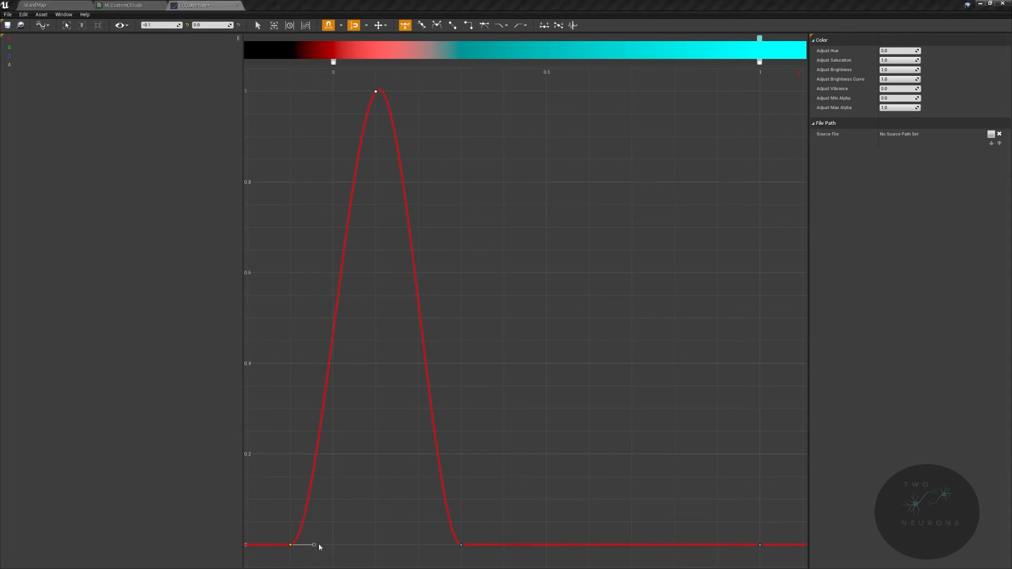
left_click_drag(317, 547, 296, 521)
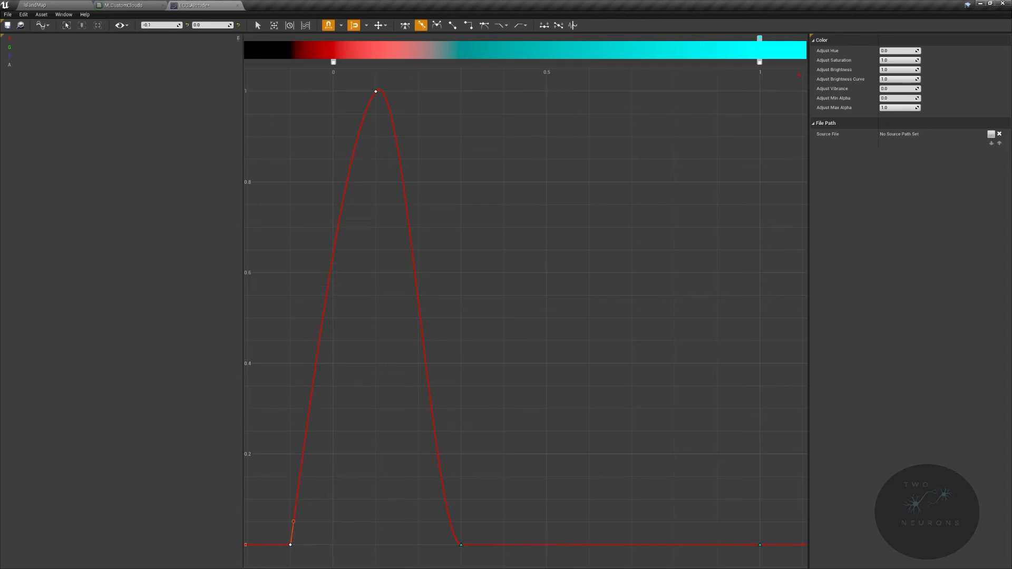
mouse_move(296, 525)
left_mouse_down()
mouse_move(309, 549)
mouse_move(294, 522)
left_mouse_up()
left_click(303, 526)
left_click(301, 523)
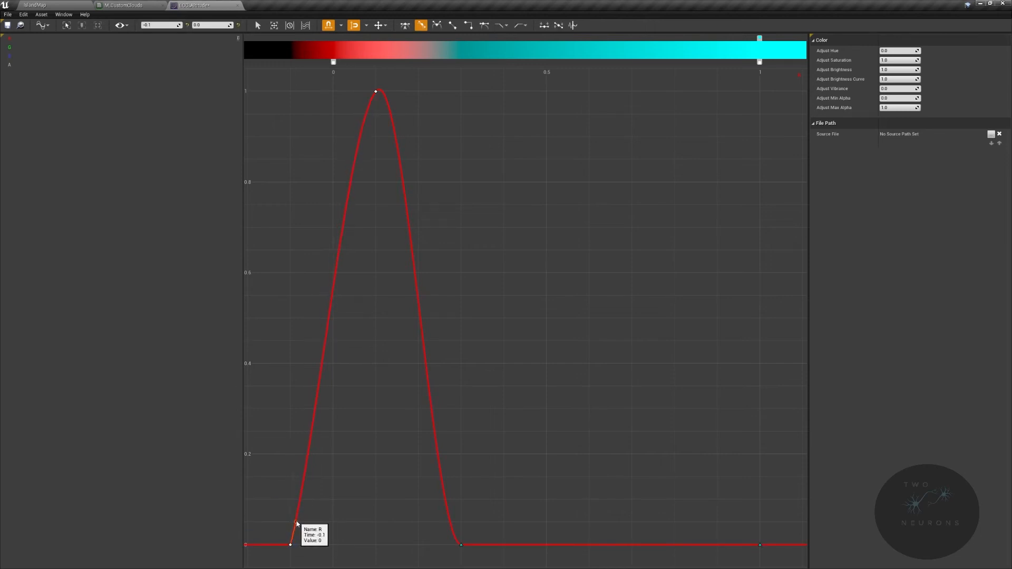
left_click_drag(294, 521, 296, 521)
- Level the tangent of the red curve's peak key at time 0.1 to horizontal and save the curve asset
left_click(376, 91)
left_click_drag(394, 75, 408, 94)
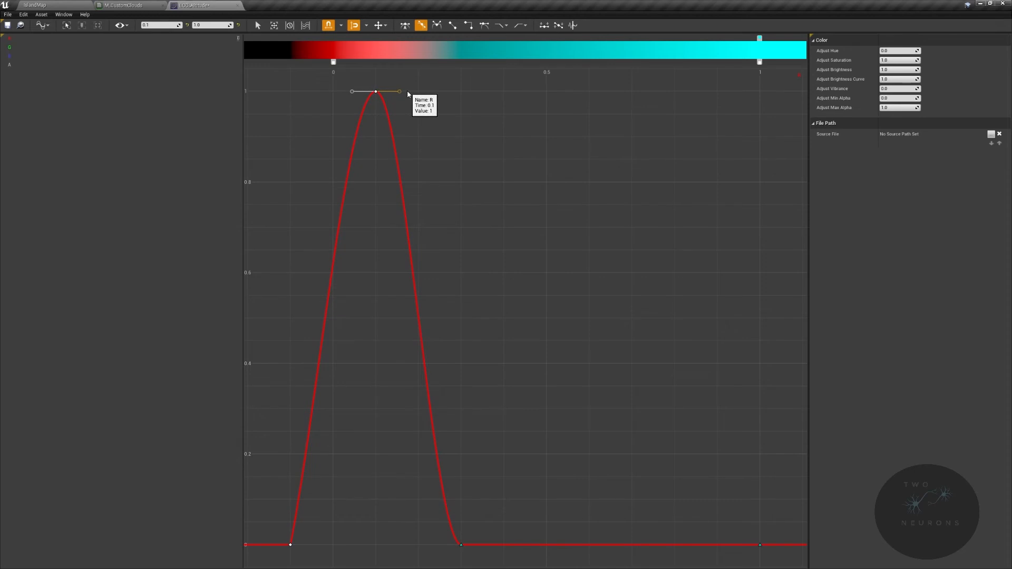
left_click(7, 25)
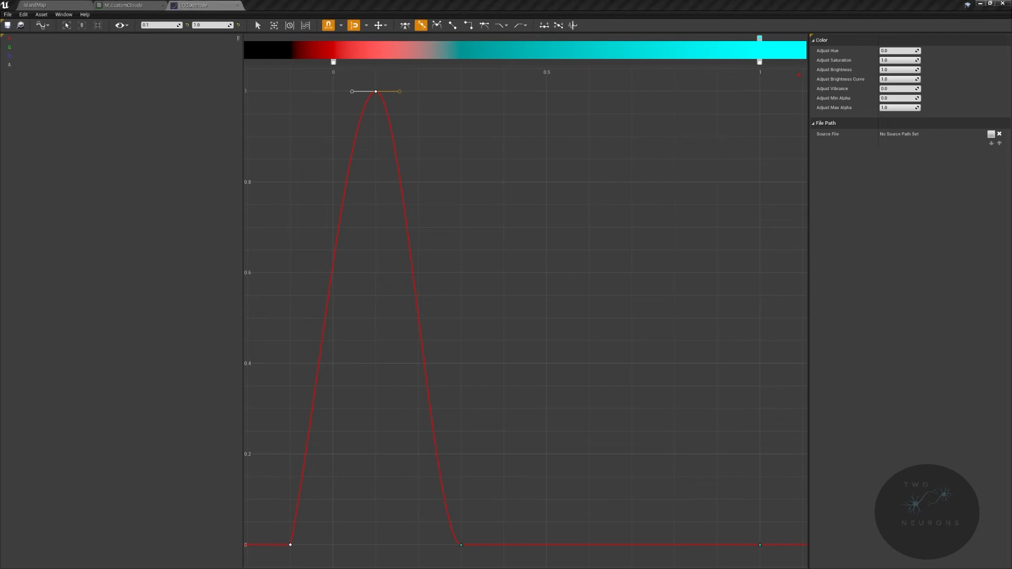
- Create a Curve Atlas asset named CA_Altitude in the Clouds textures folder and open it
left_click(60, 3)
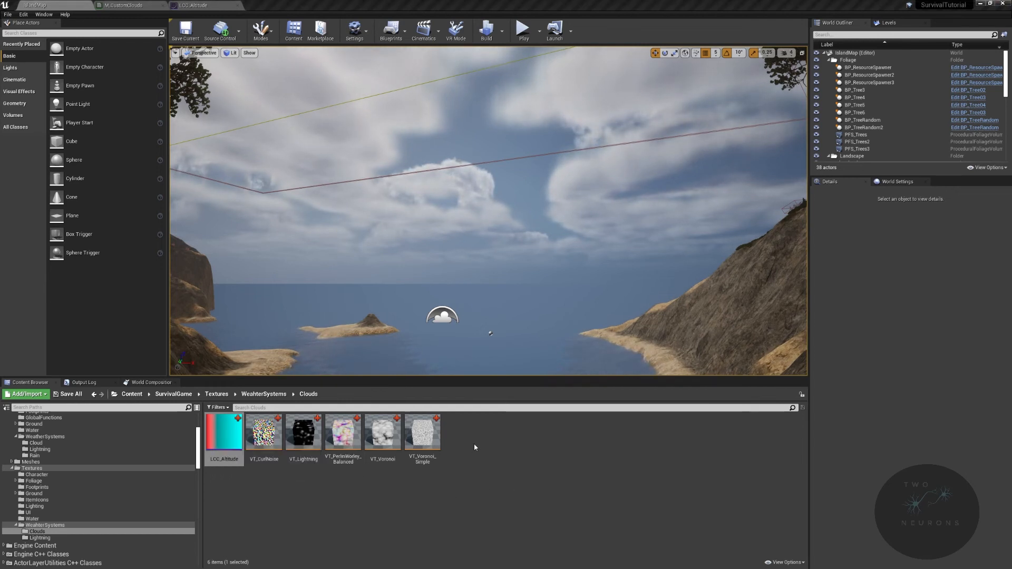
right_click(519, 442)
mouse_move(587, 411)
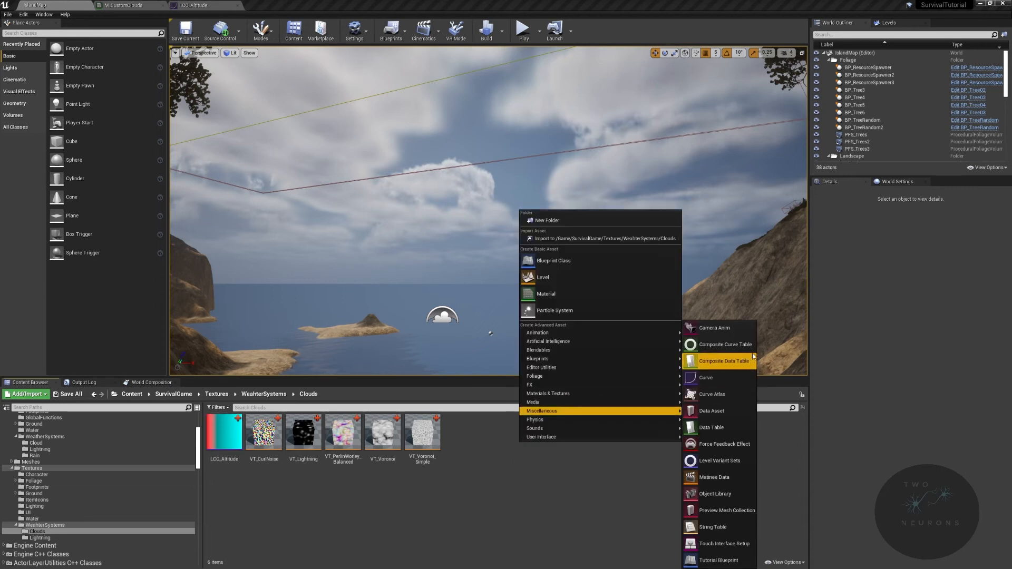
mouse_move(645, 395)
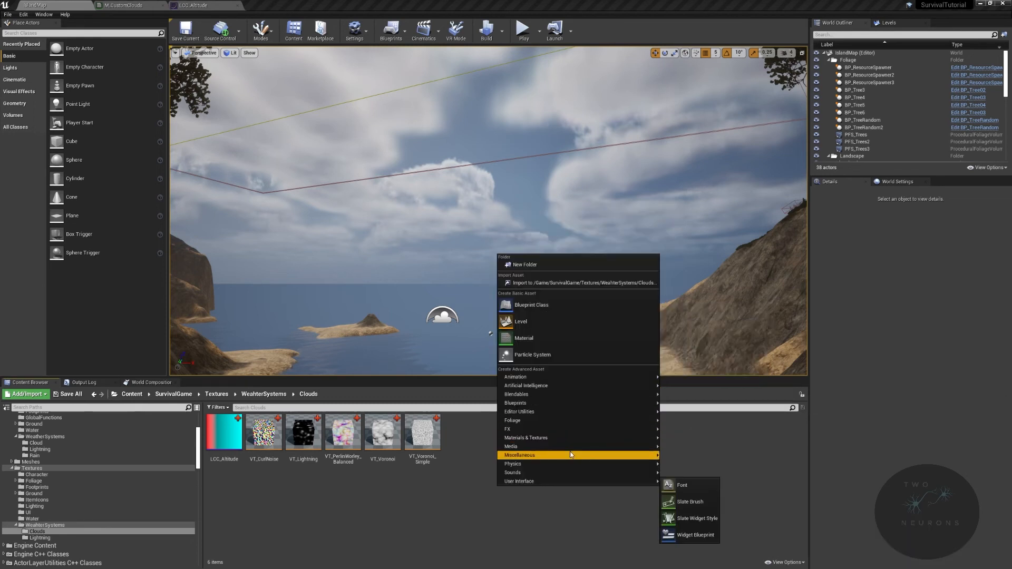
mouse_move(570, 455)
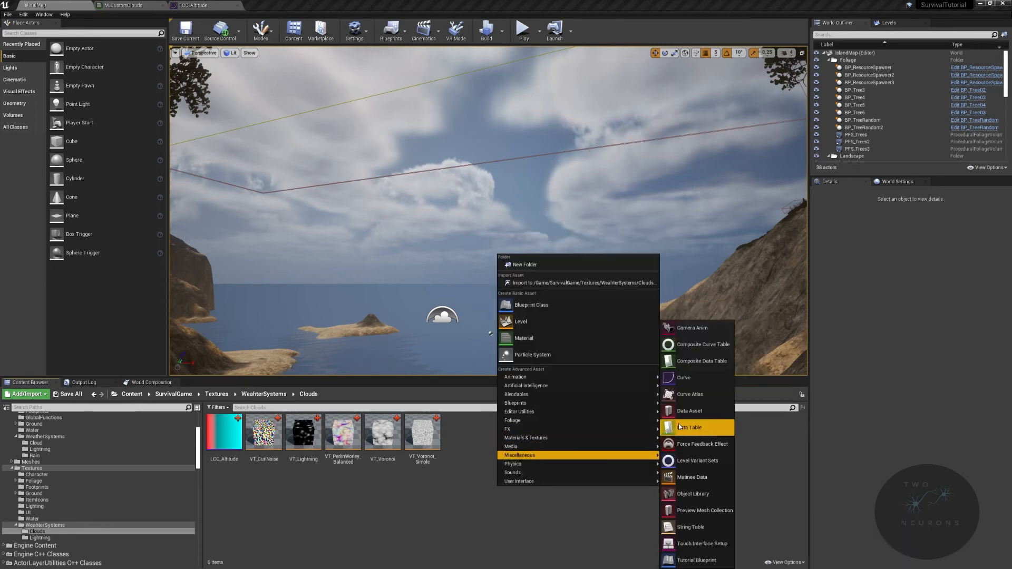
left_click(717, 390)
type("CA")
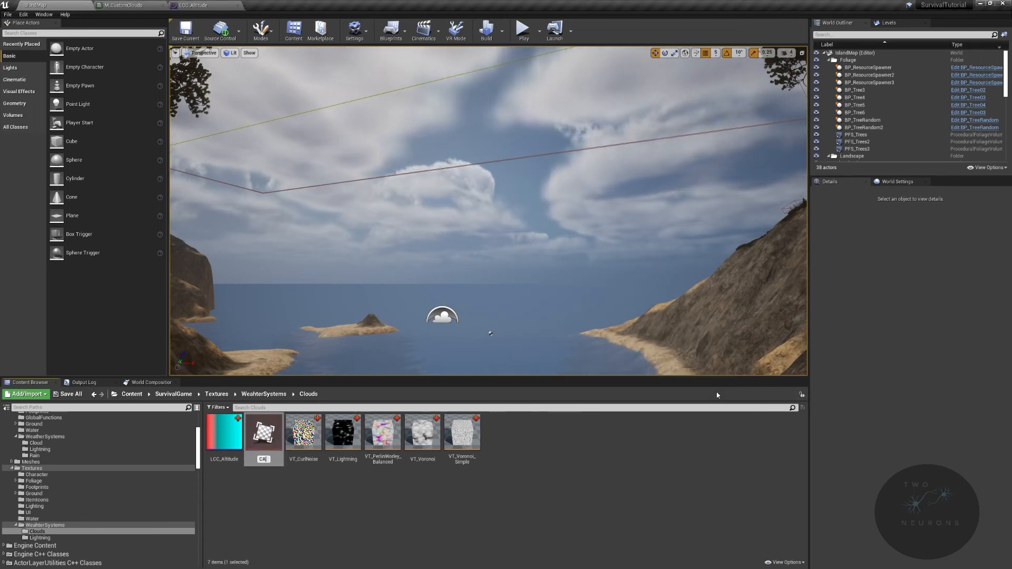
type("_Altitude")
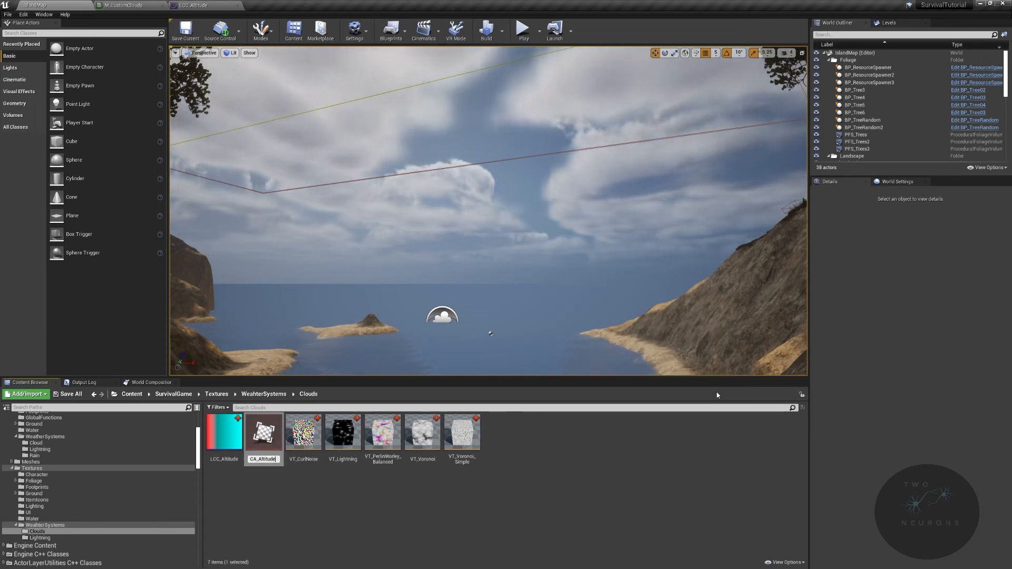
key("Return")
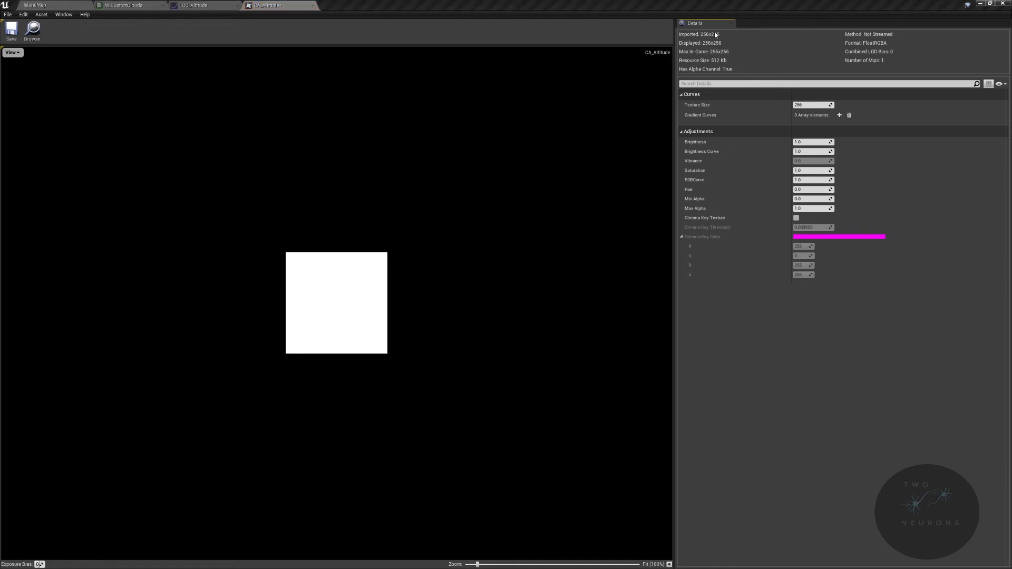
- Set the texture size of the CA_Altitude curve atlas to 2048
left_click(816, 105)
type("204")
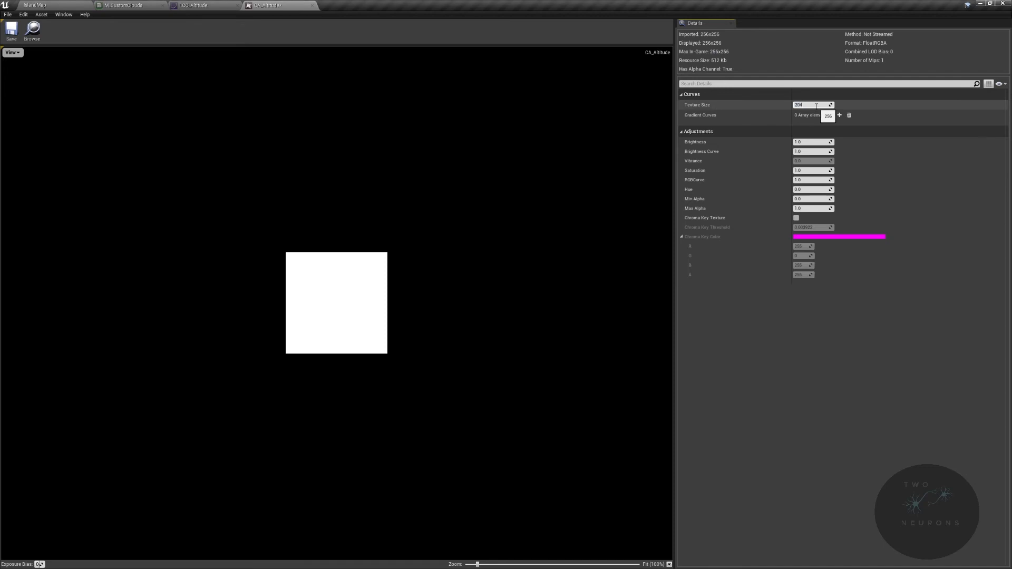
type("8")
key("Return")
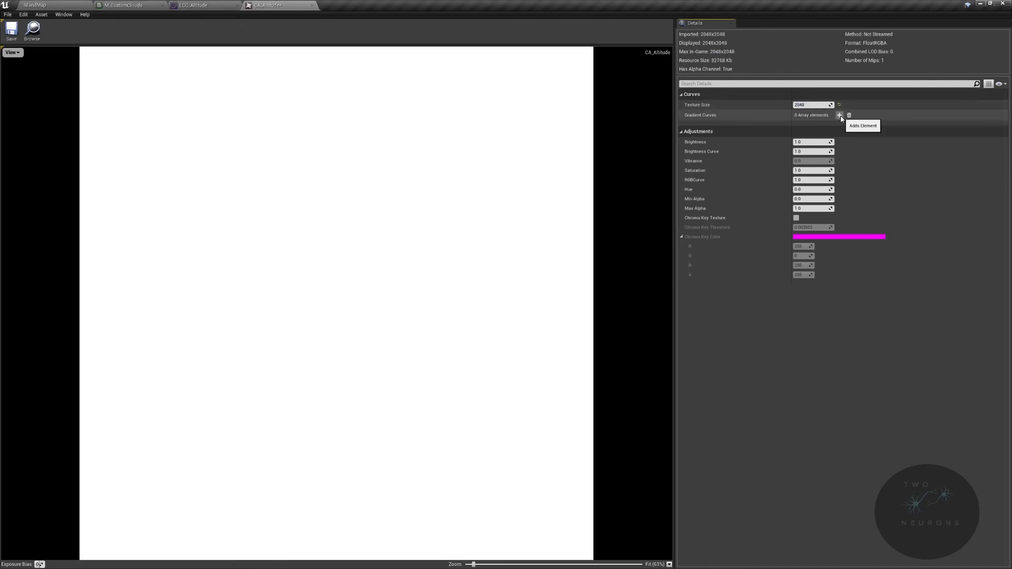
- Add one gradient curve element to the atlas, assign LCC_Altitude to it, and save the atlas
left_click(839, 115)
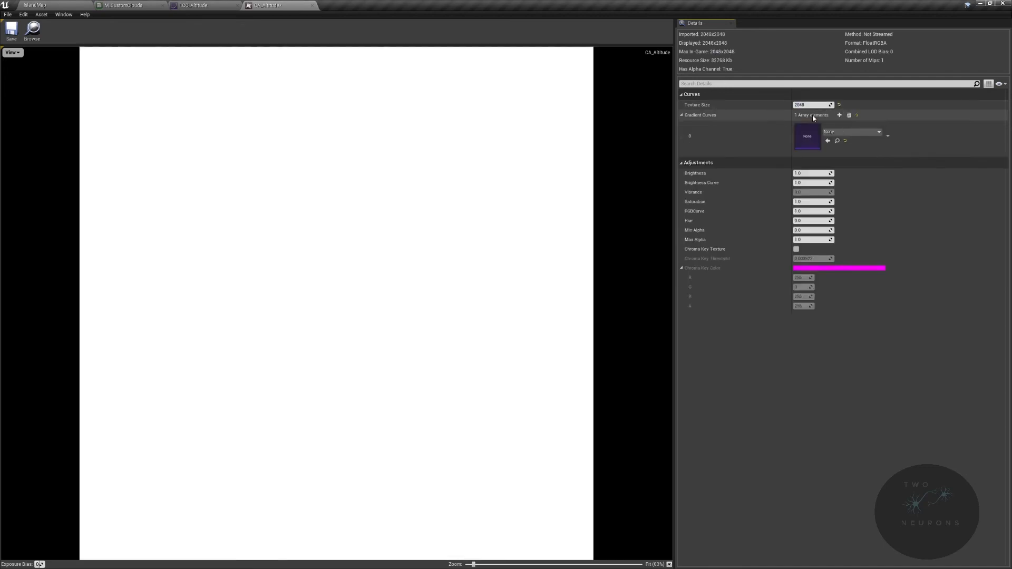
left_click(856, 135)
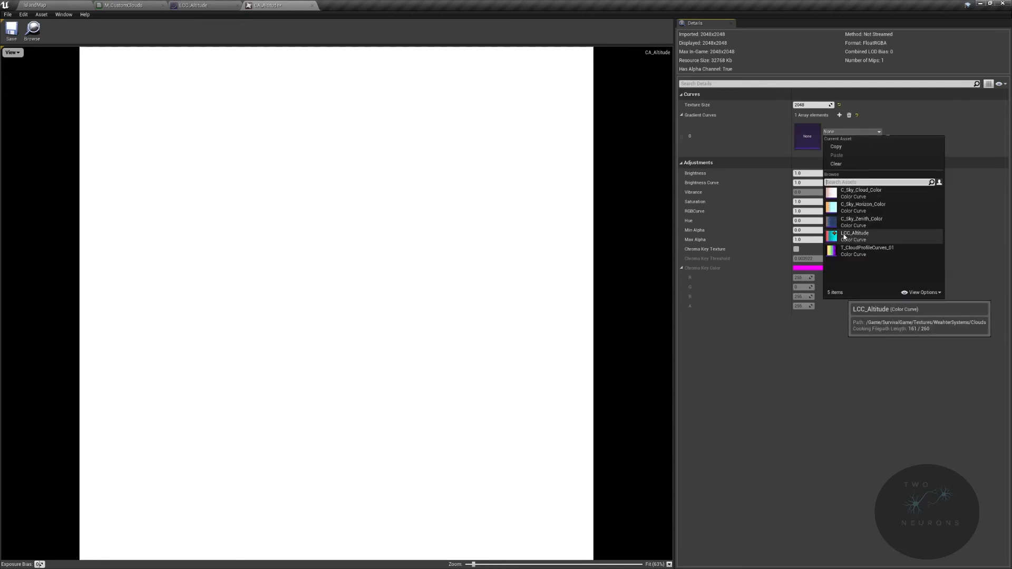
left_click(844, 237)
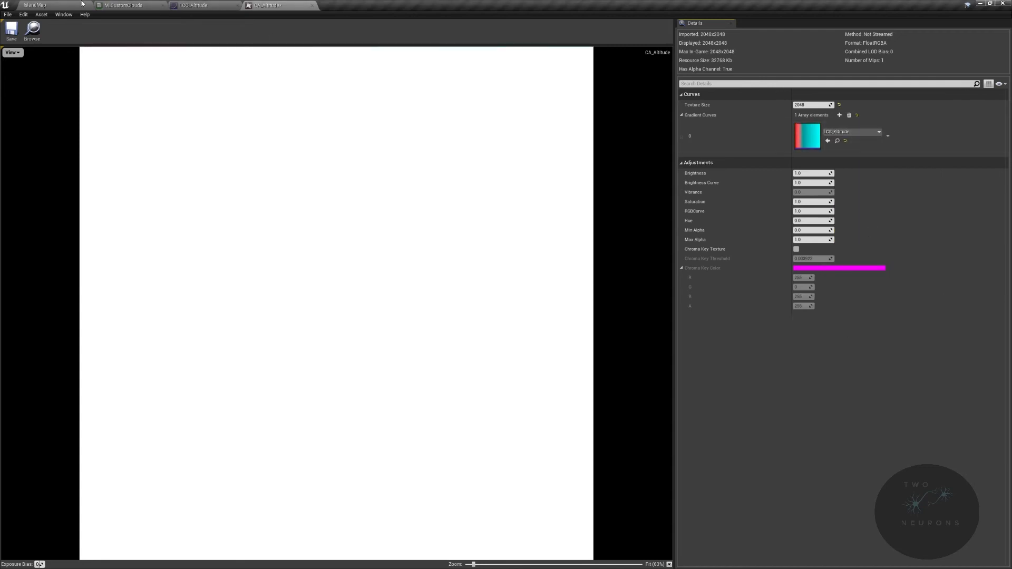
left_click(11, 30)
left_click(31, 32)
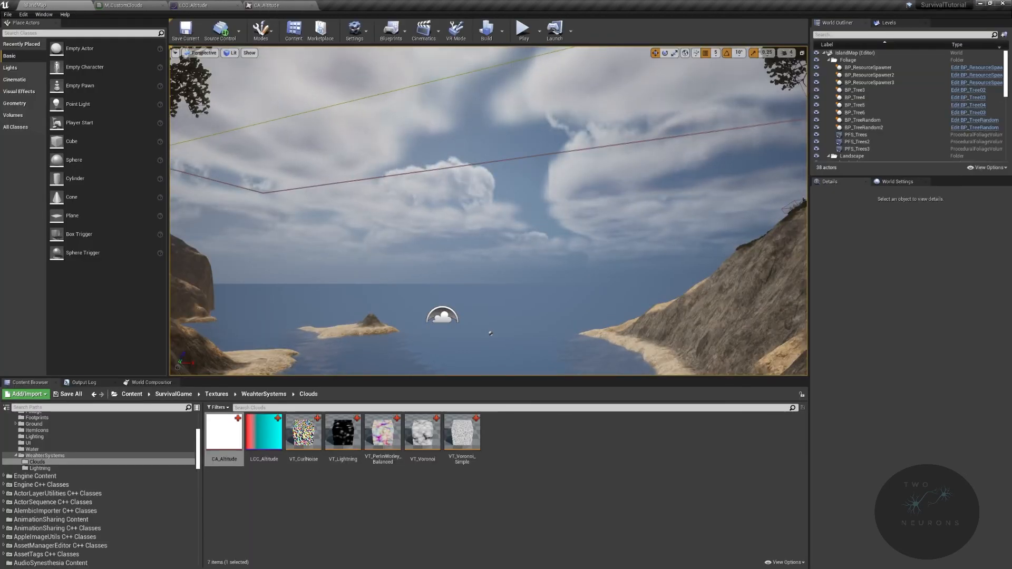
- Add a Cloud Sample Attributes node in an empty area above the Noise group of M_CustomClouds
left_click(184, 5)
right_click_drag(512, 149, 468, 185)
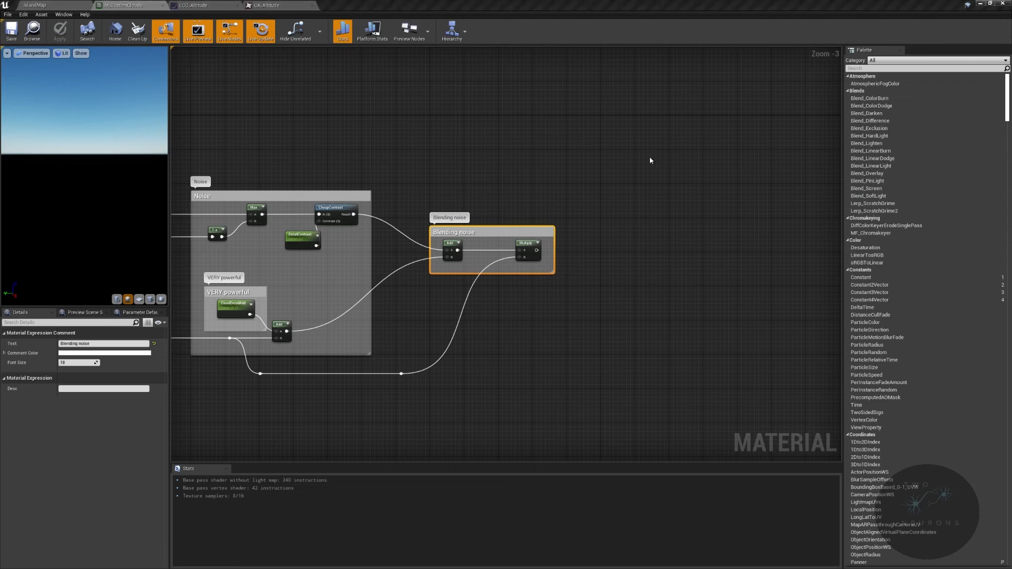
right_click_drag(473, 203, 744, 430)
right_click(435, 190)
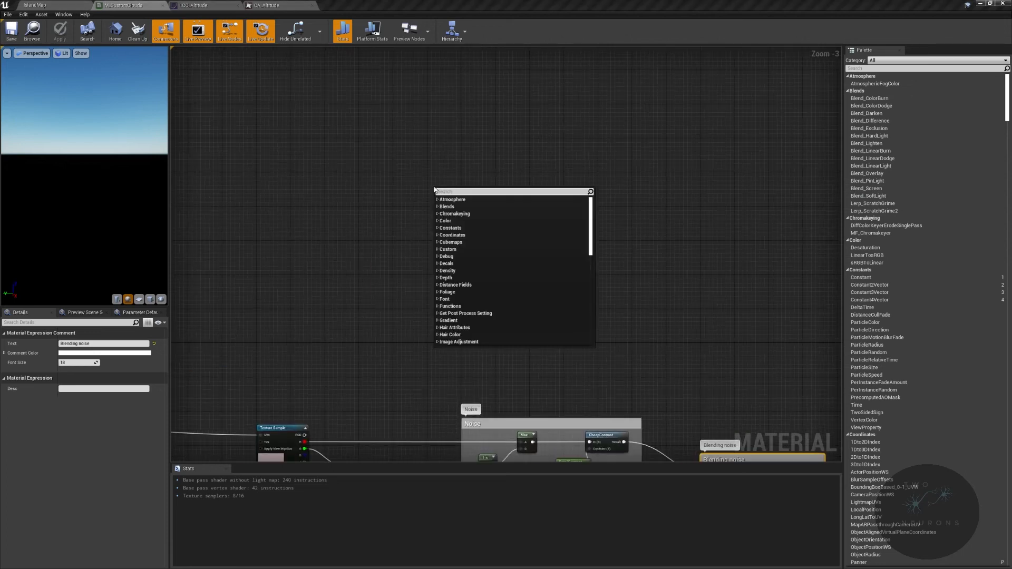
type("cloud")
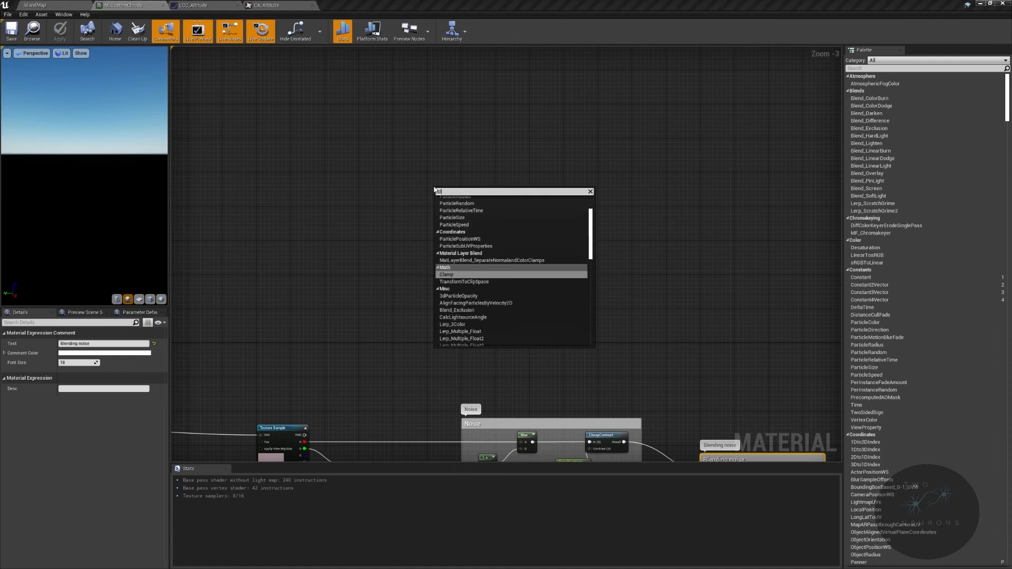
key("Return")
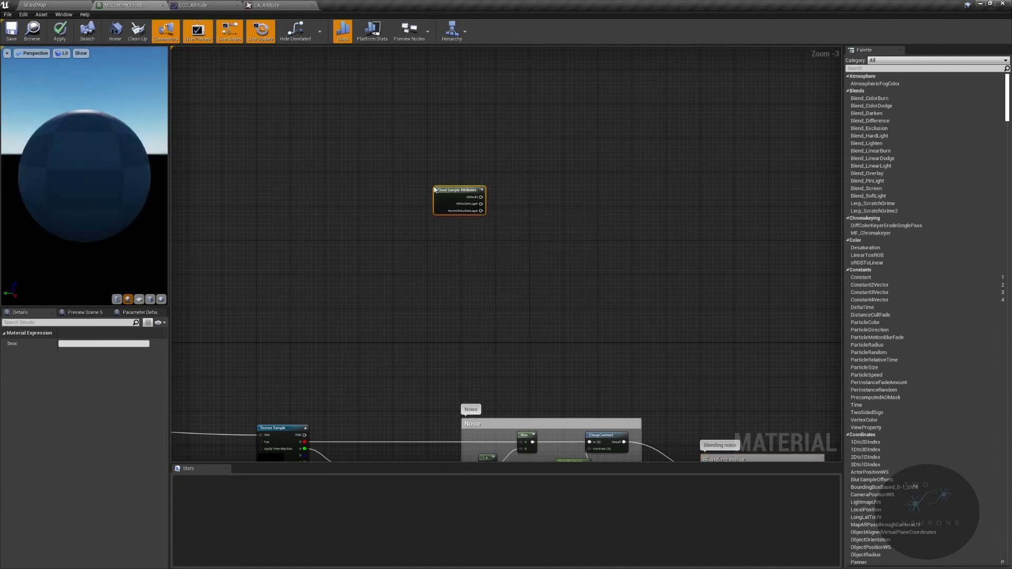
scroll(562, 202, "up", 3)
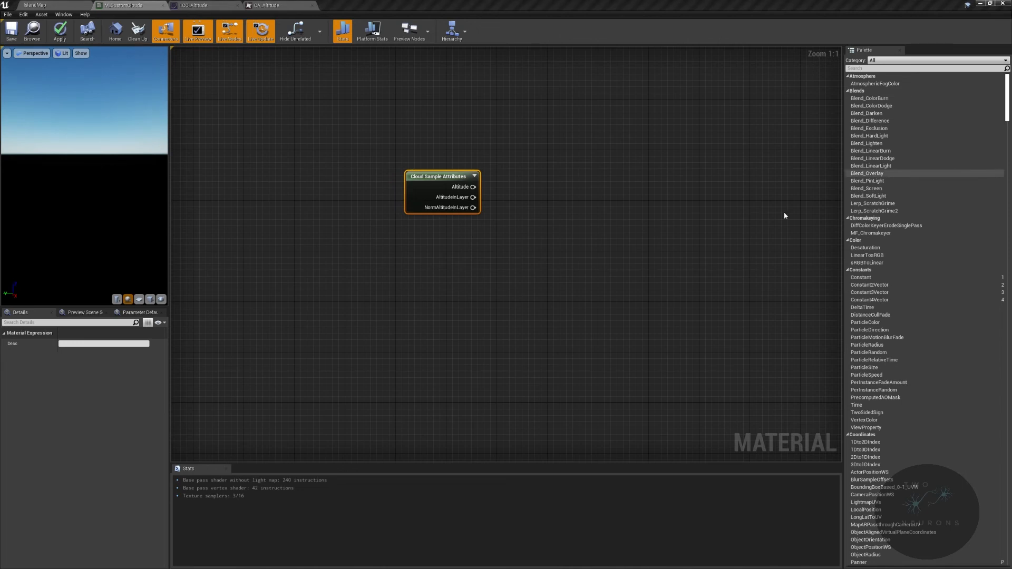
- Add a CurveAtlasRowParameter node named Altitude and connect NormAltitudeInLayer of Cloud Sample Attributes to its CurveTime input
right_click(724, 185)
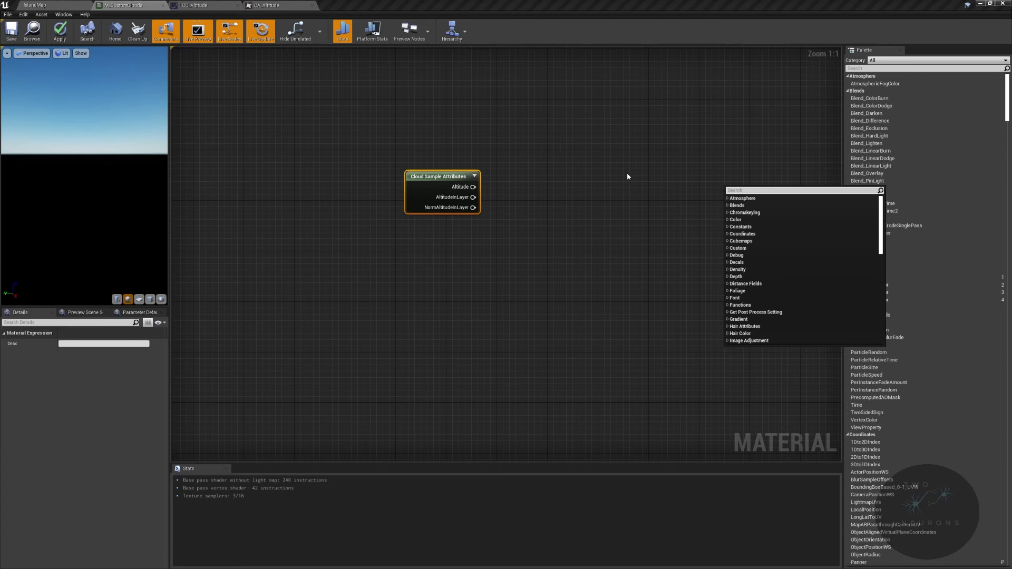
type("curve")
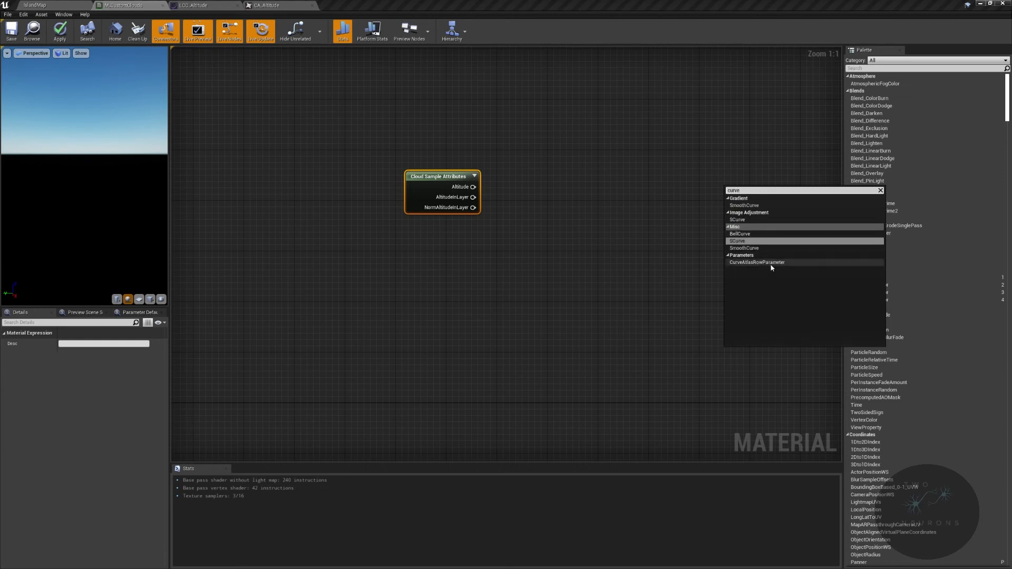
left_click(767, 262)
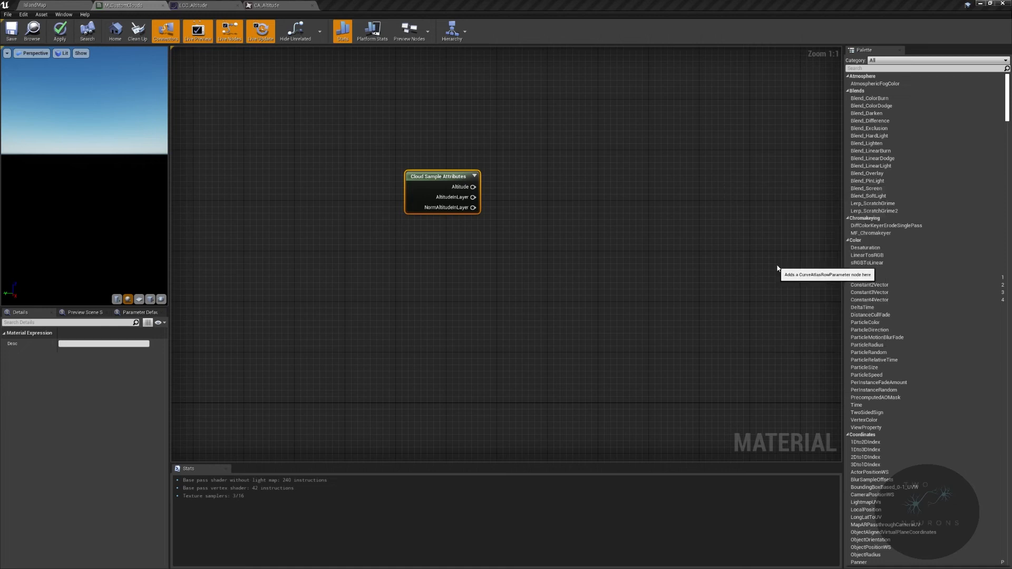
type("Altit")
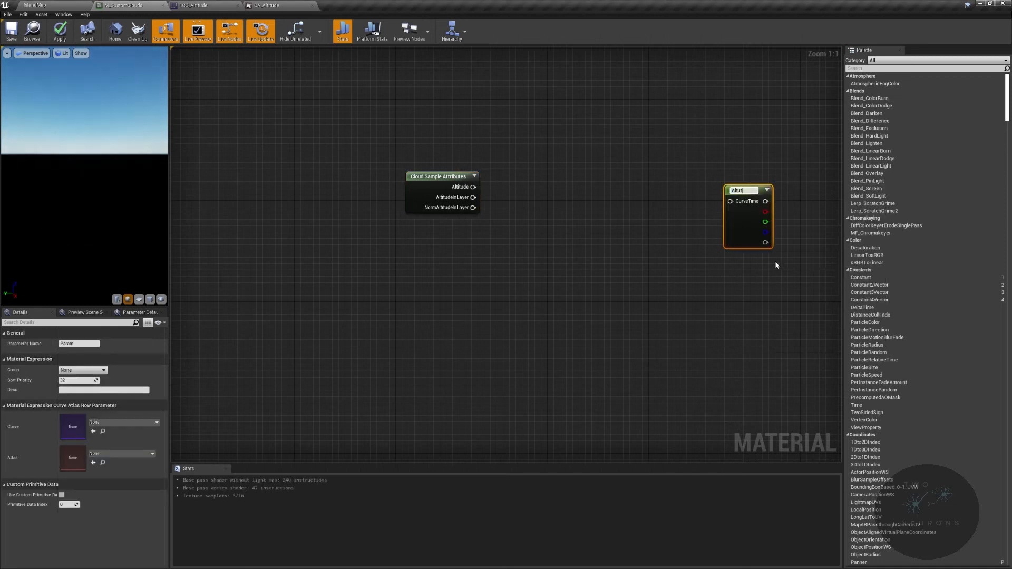
type("ude")
key("Return")
left_click_drag(473, 208, 588, 193)
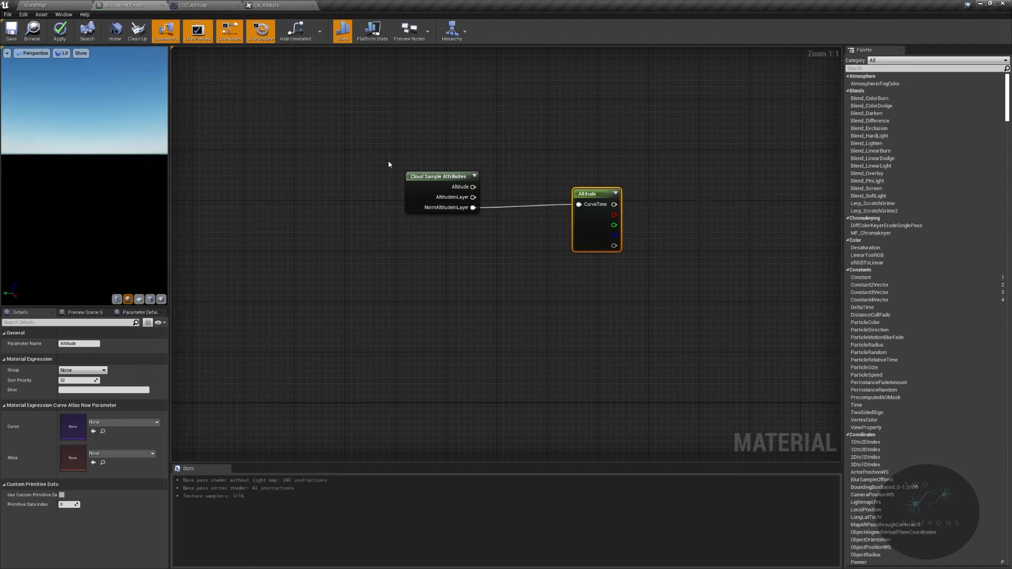
- Enclose the Cloud Sample Attributes and Altitude nodes in a comment titled "Use curve to control for height of cloud"
left_click_drag(387, 160, 655, 255)
left_click_drag(343, 112, 704, 277)
type("cuse")
key("BackSpace")
key("BackSpace")
key("BackSpace")
type("U")
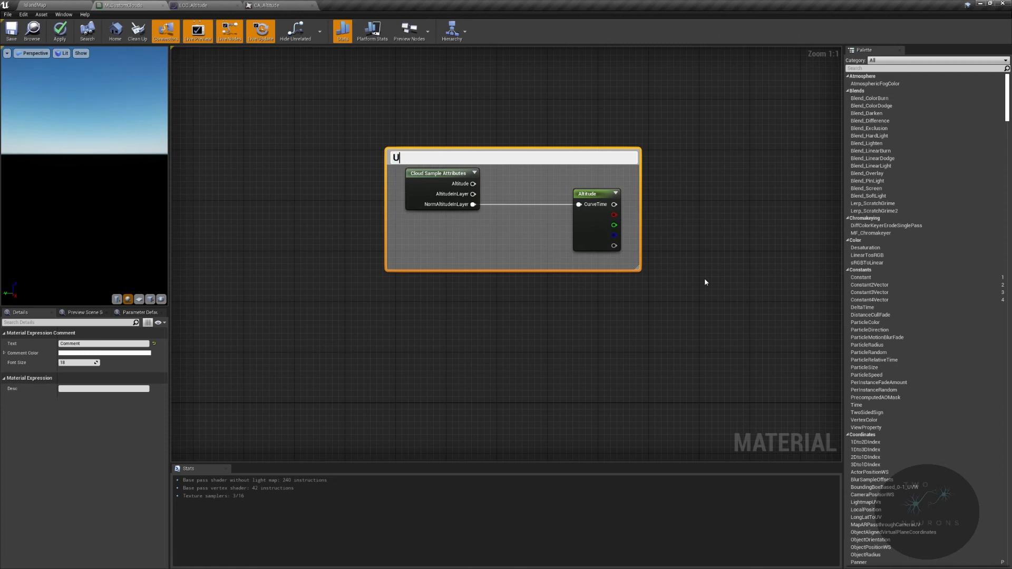
type("se curve to control for height of cloud")
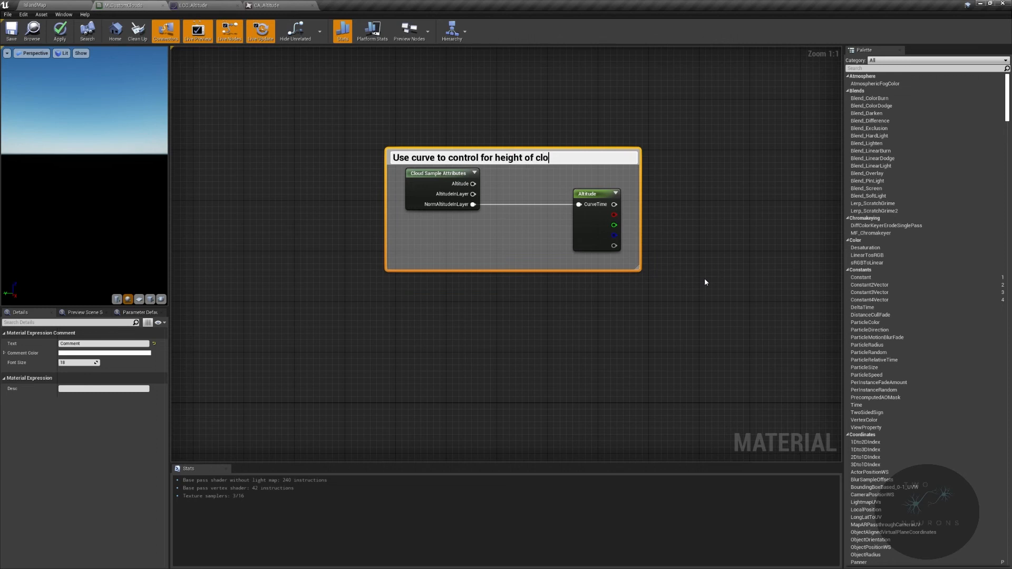
key("Return")
- Assign the CA_Altitude atlas and the LCC_Altitude curve to the Altitude parameter node
left_click(593, 244)
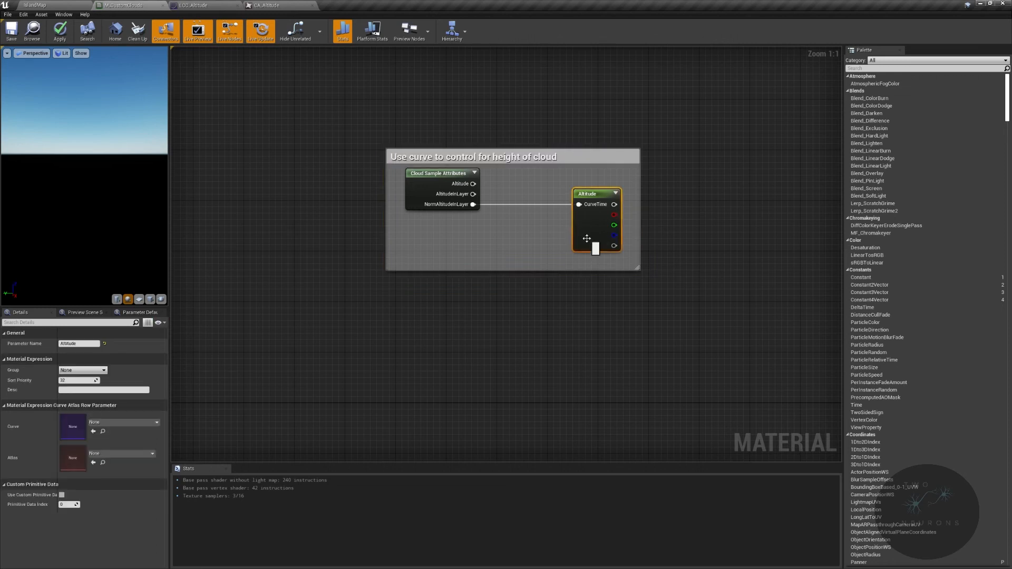
left_click(132, 423)
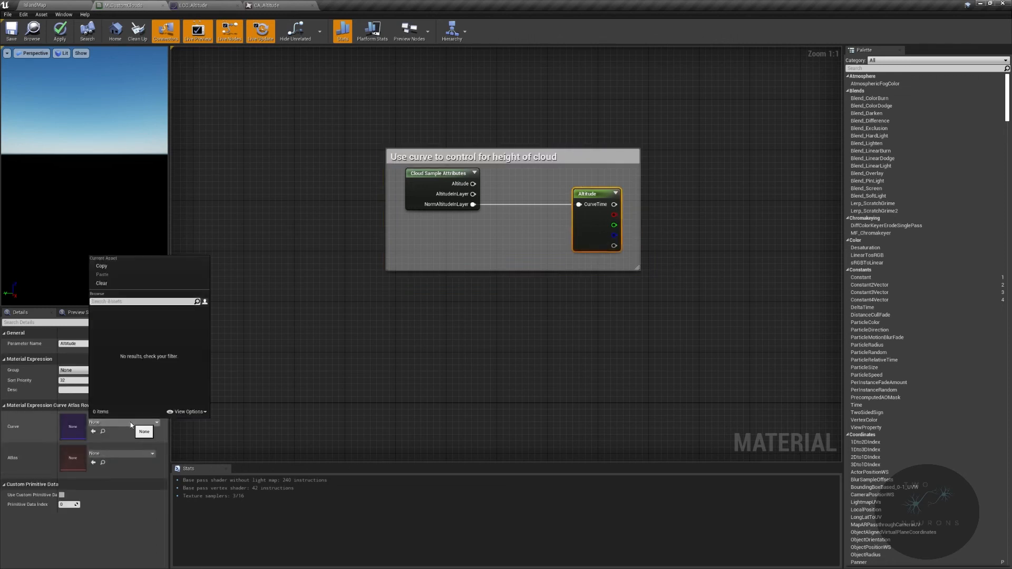
left_click(125, 453)
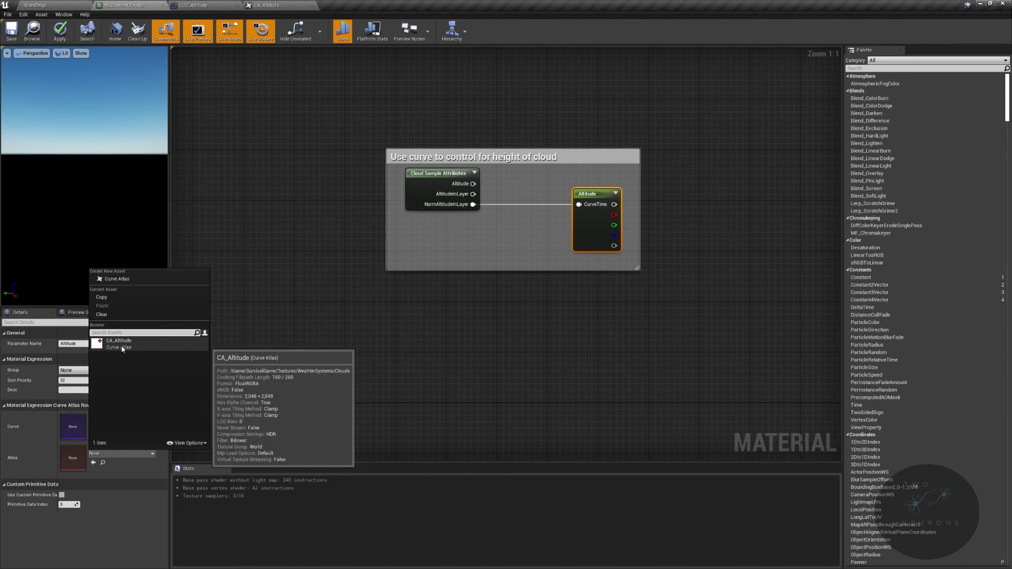
left_click(109, 348)
left_click(144, 422)
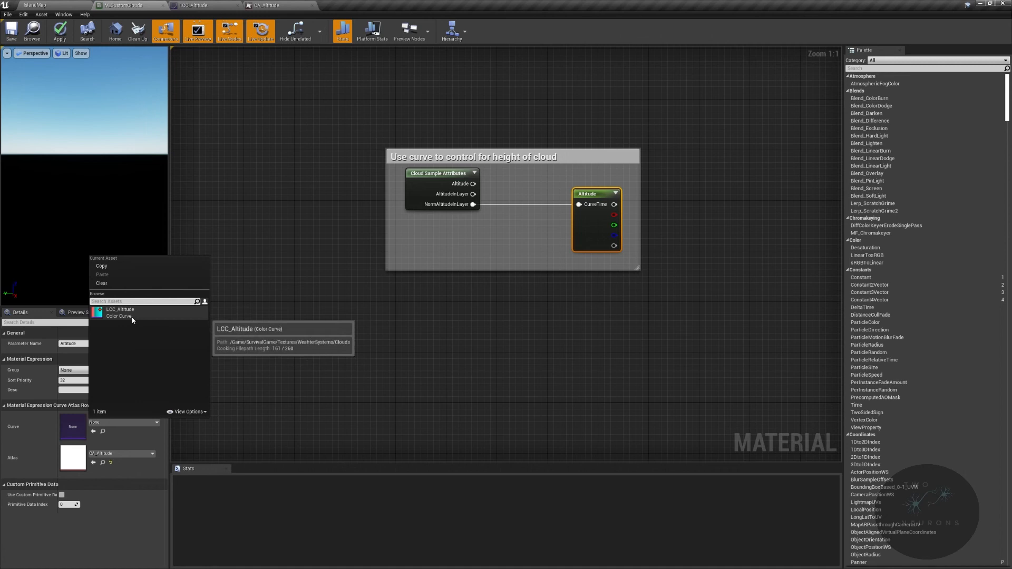
left_click(131, 317)
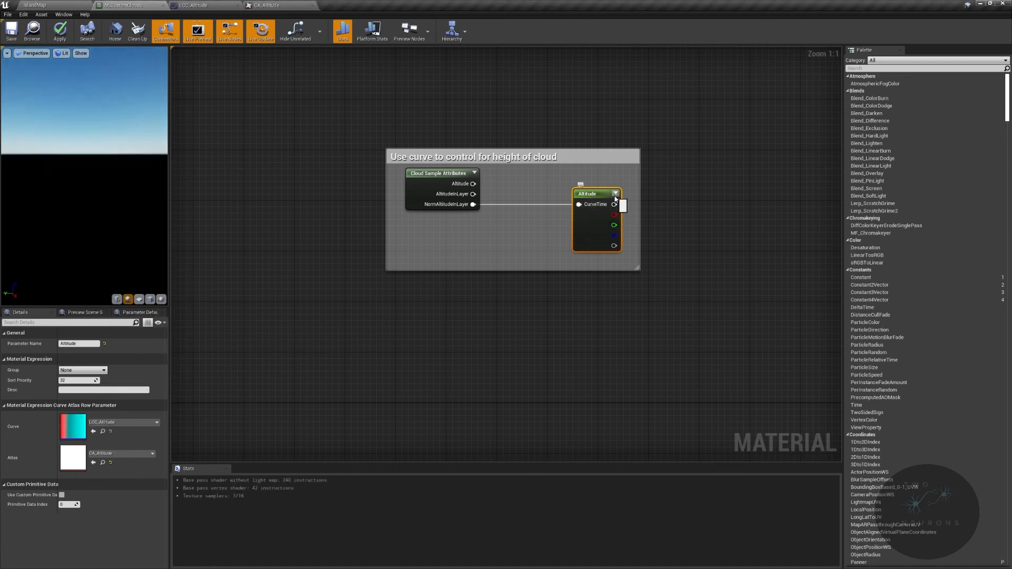
- Add a Subtract node to the right of the Multiply node in the Blending noise group
right_click_drag(738, 257, 511, 201)
right_click_drag(424, 173, 287, 47)
left_click_drag(613, 367, 744, 362)
type("subtra")
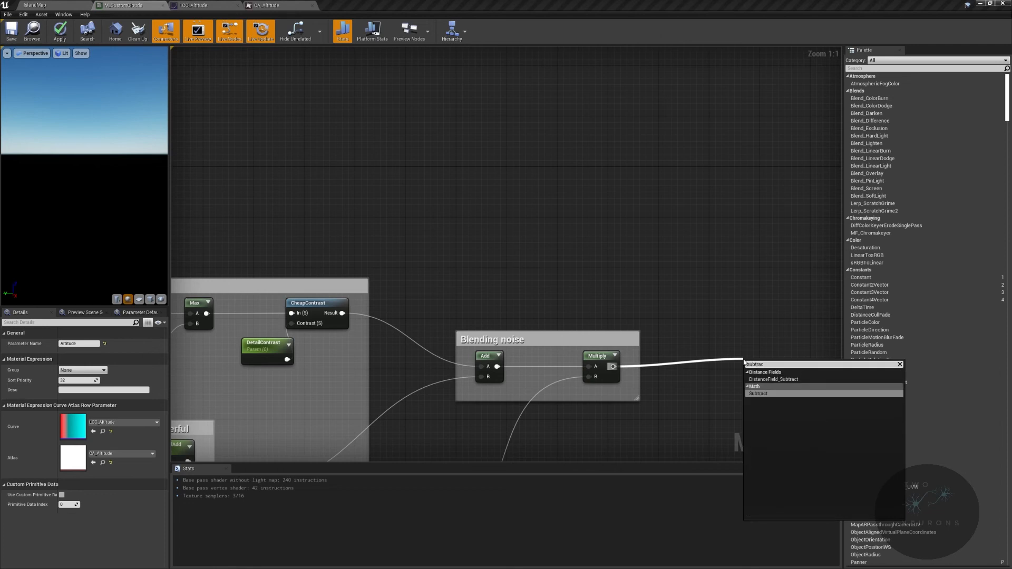
type("c")
key("Return")
right_click_drag(731, 356, 546, 341)
- Add a Saturate node fed by the Blending noise Multiply output, placing it before the Subtract node
left_click_drag(606, 358, 584, 346)
type("stature")
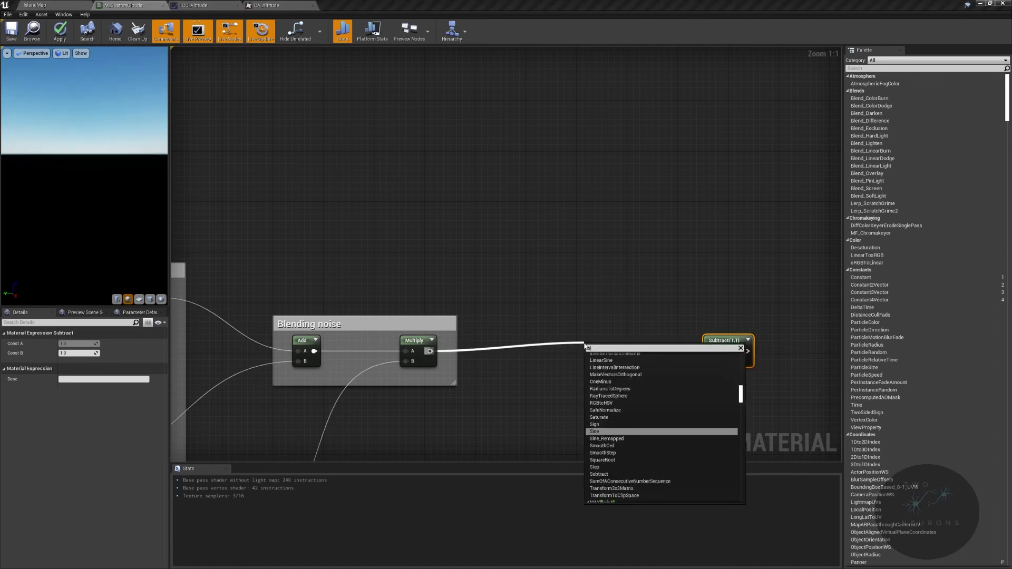
key("BackSpace")
key("BackSpace")
key("BackSpace")
key("BackSpace")
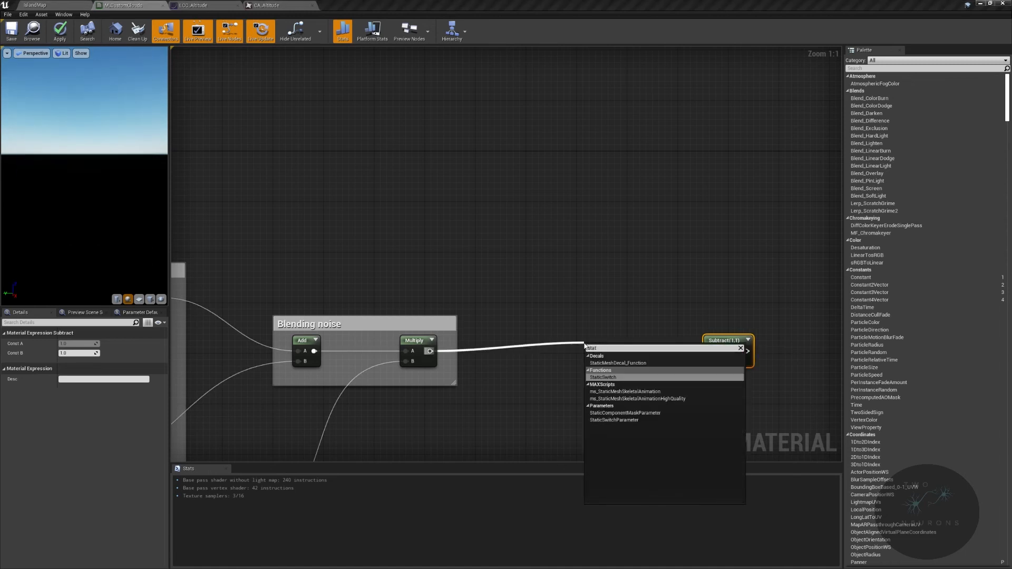
type("atur")
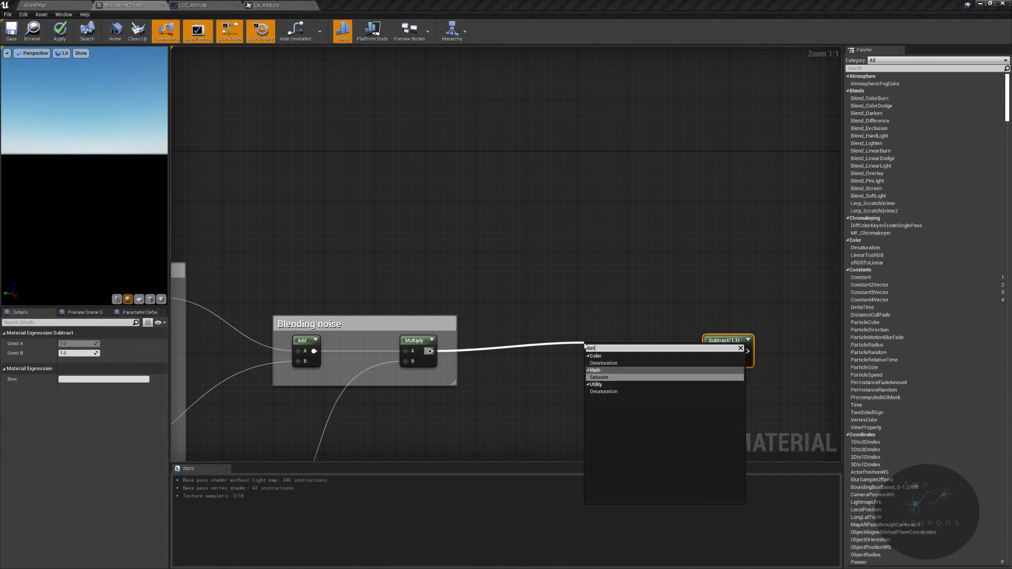
key("Return")
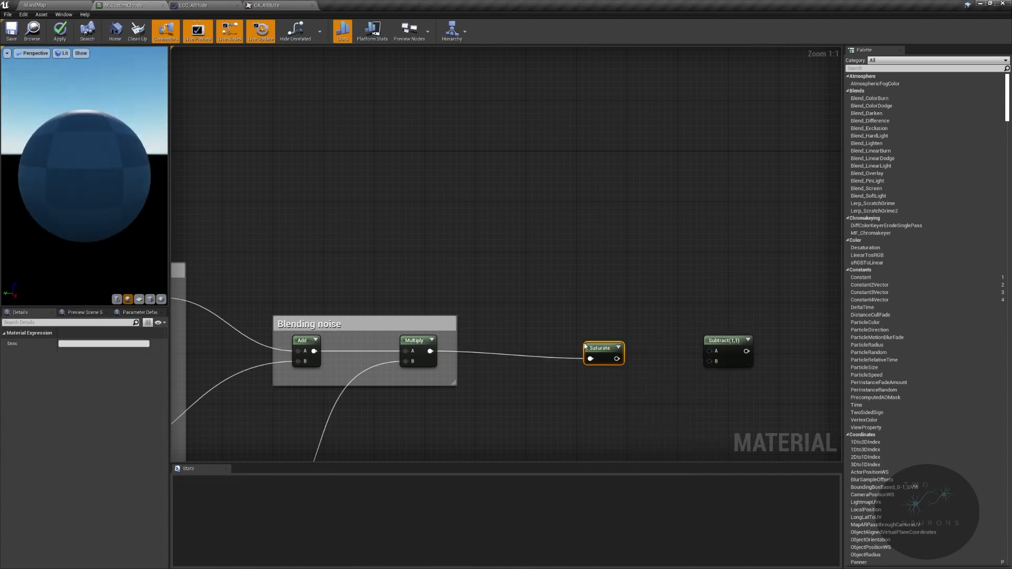
- Examine the Clamp node in the emissive lighting group for comparison with Saturate
scroll(609, 347, "down", 3)
right_click_drag(609, 348, 322, 301)
scroll(612, 327, "down", 3)
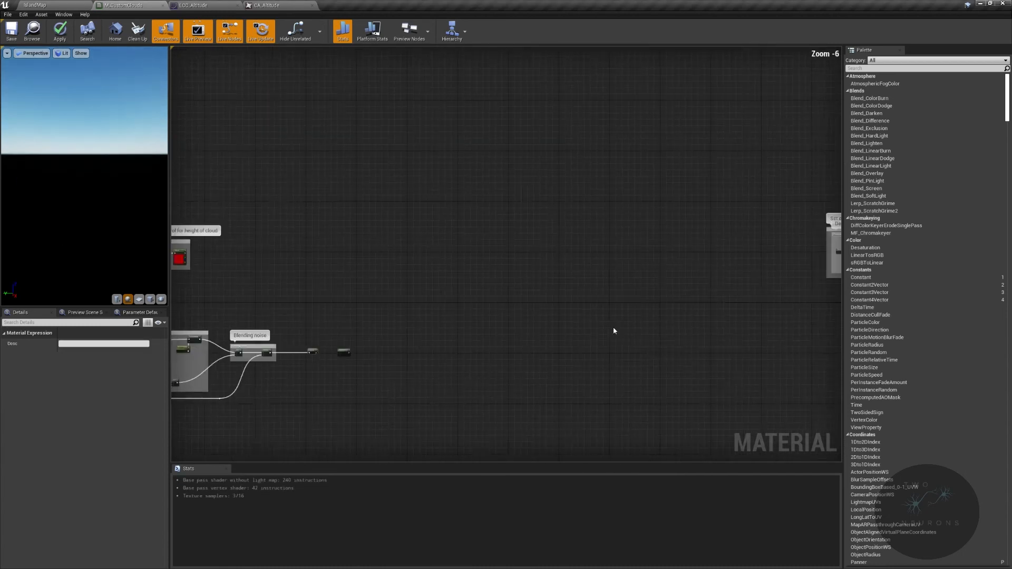
right_click_drag(612, 326, 316, 315)
scroll(453, 325, "up", 4)
right_click_drag(454, 325, 173, 460)
scroll(456, 331, "up", 2)
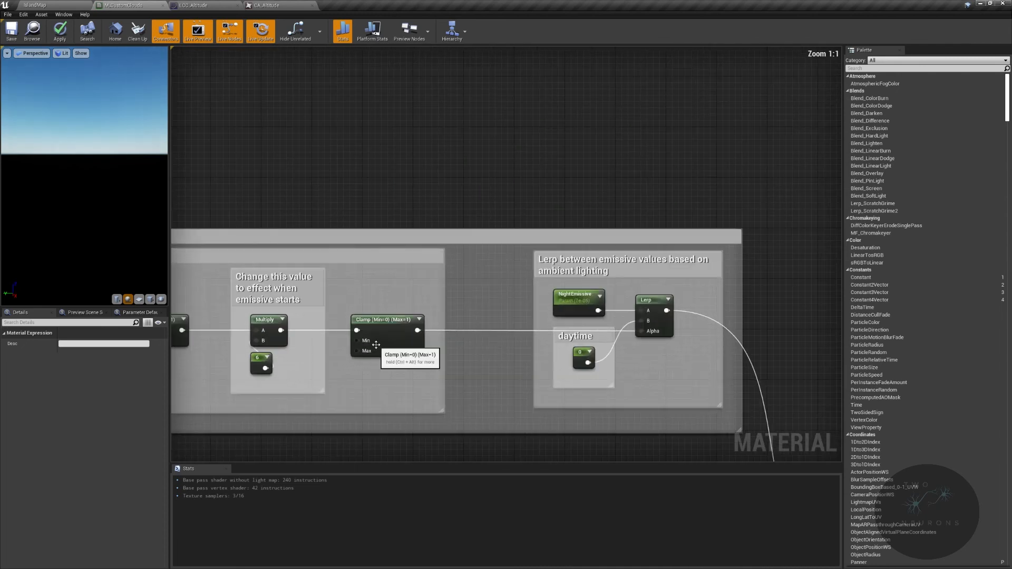
right_click_drag(313, 343, 785, 255)
scroll(316, 344, "down", 3)
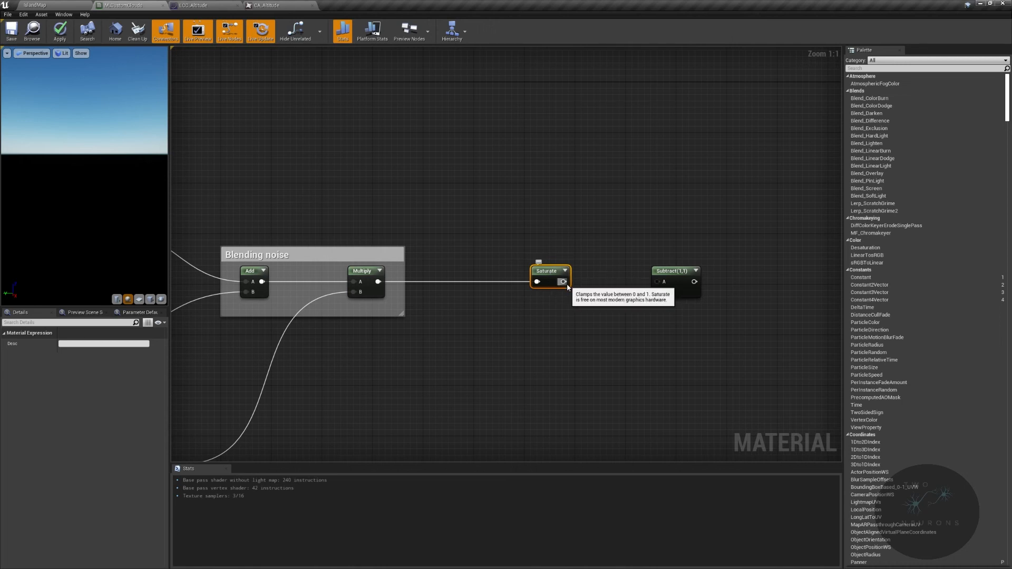
- Connect the Saturate output to the A input of the Subtract node
left_click_drag(563, 282, 659, 281)
left_click_drag(489, 253, 676, 281)
left_click(675, 283)
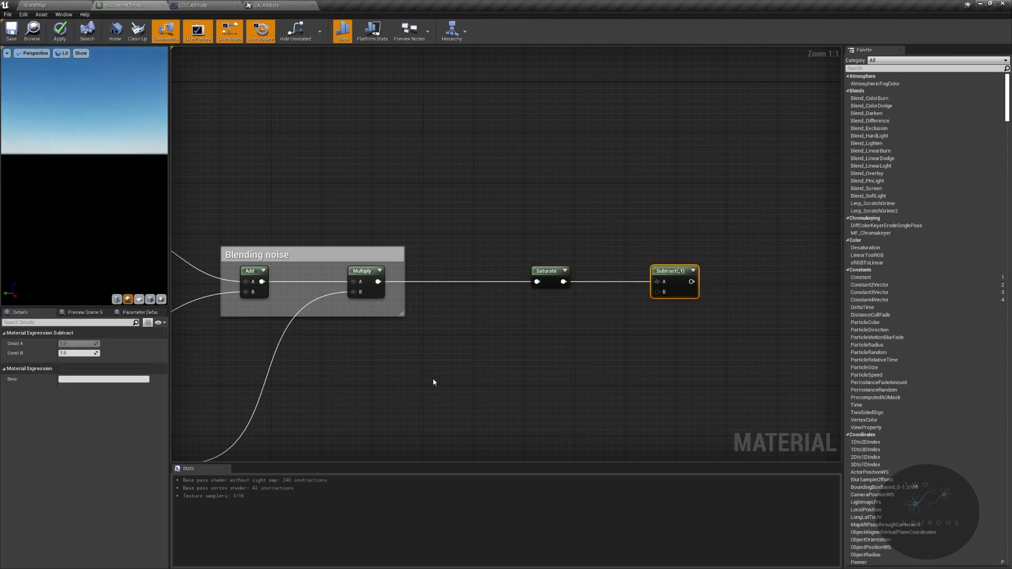
- Add a constant of 0.5 below the Subtract node and connect it to its B input
left_click(622, 316)
left_click_drag(634, 333, 657, 292)
left_click_drag(626, 322, 633, 309)
left_click(667, 271)
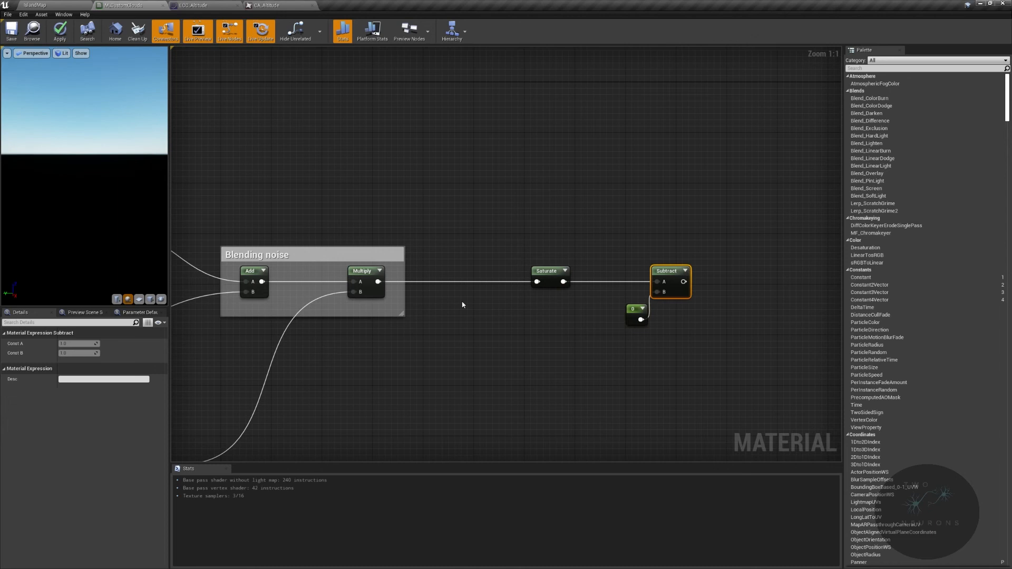
left_click(631, 310)
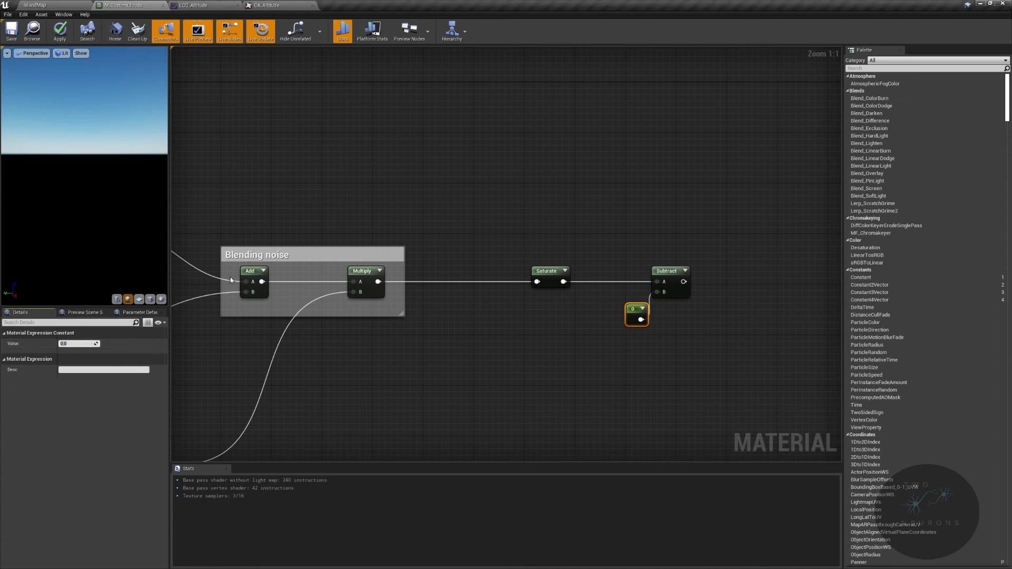
type("0.5")
key("Return")
- Add a Multiply node after Subtract and connect the Altitude parameter's red output to its B input
right_click_drag(636, 277, 445, 289)
left_click_drag(491, 294, 580, 289)
type("multiply")
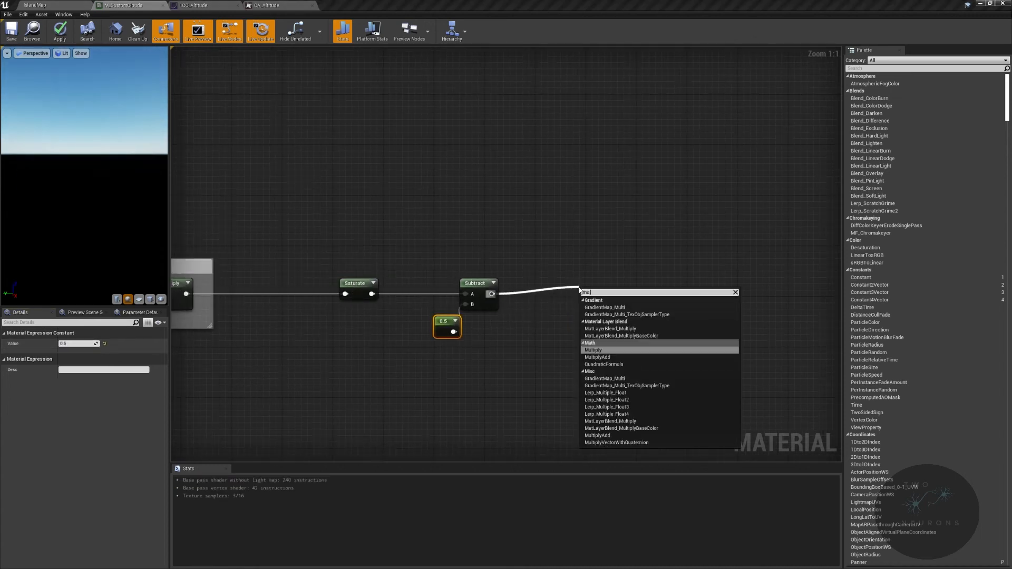
key("Return")
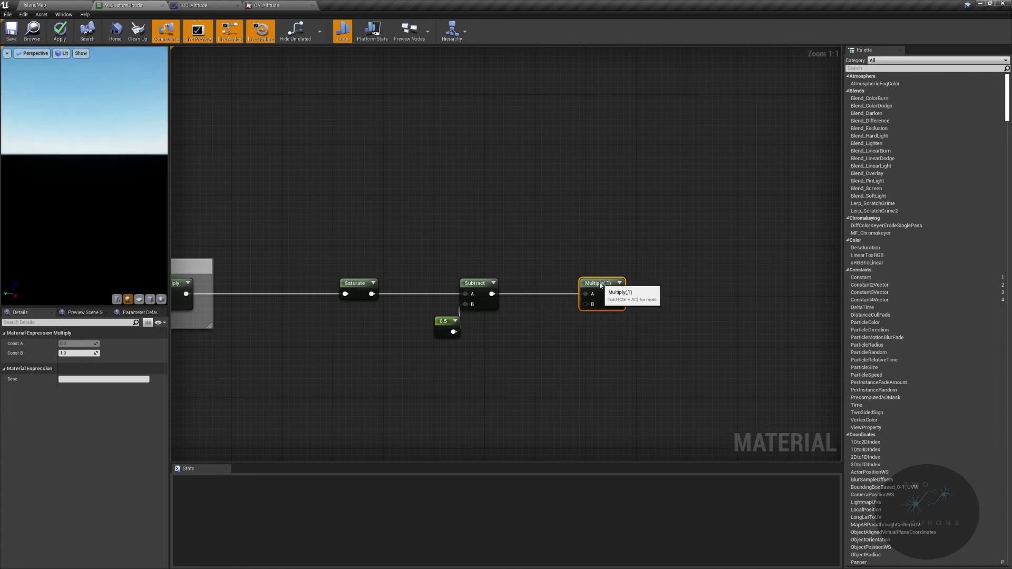
scroll(564, 259, "down", 3)
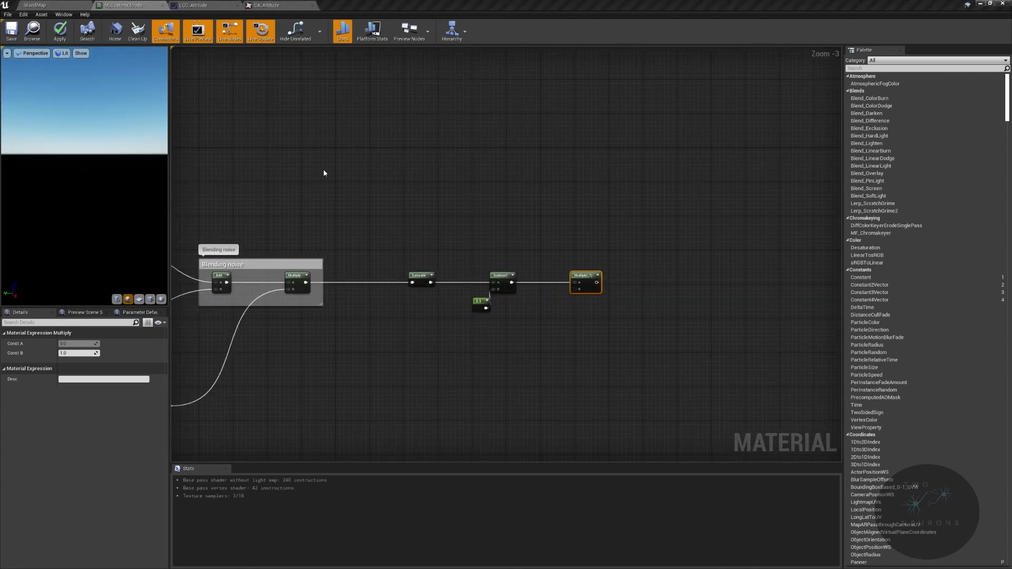
right_click_drag(324, 173, 695, 333)
left_click_drag(450, 182, 764, 337)
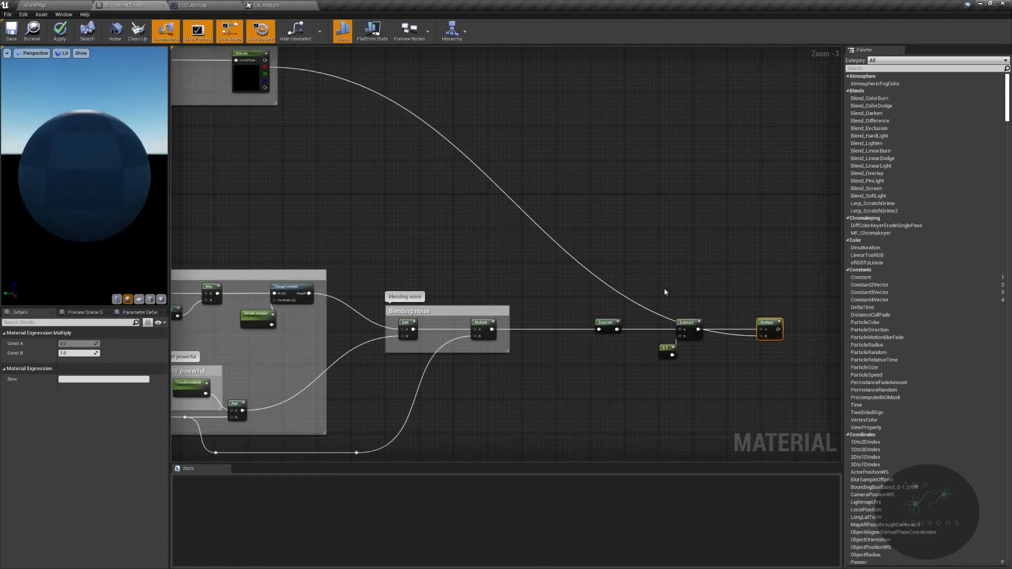
- Move the cloud height curve comment group rightward to sit above the Saturate and Subtract nodes
right_click_drag(689, 296, 842, 344)
left_click_drag(449, 77, 705, 76)
right_click_drag(705, 78, 285, 128)
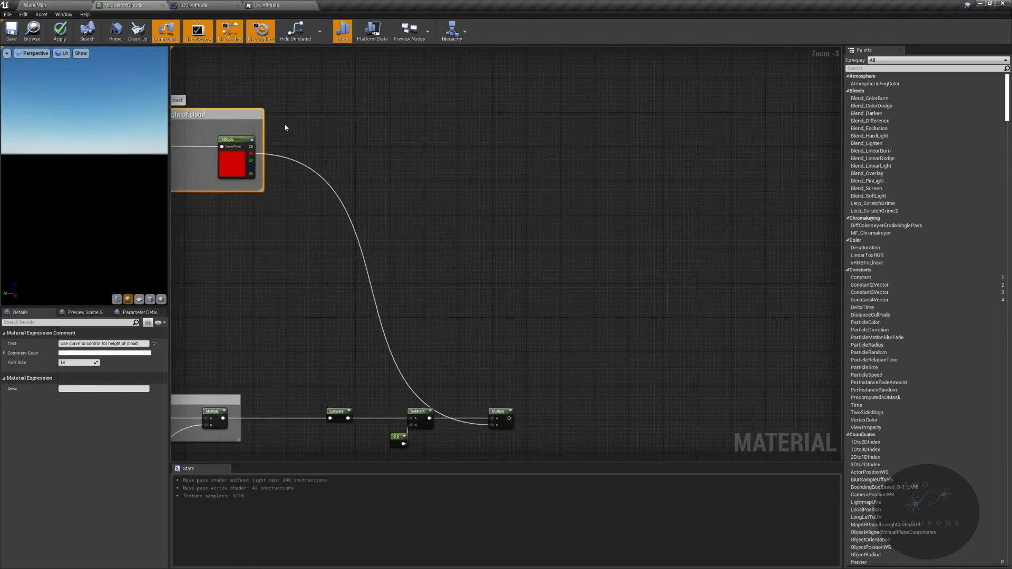
left_click_drag(240, 114, 399, 122)
double_click(398, 122)
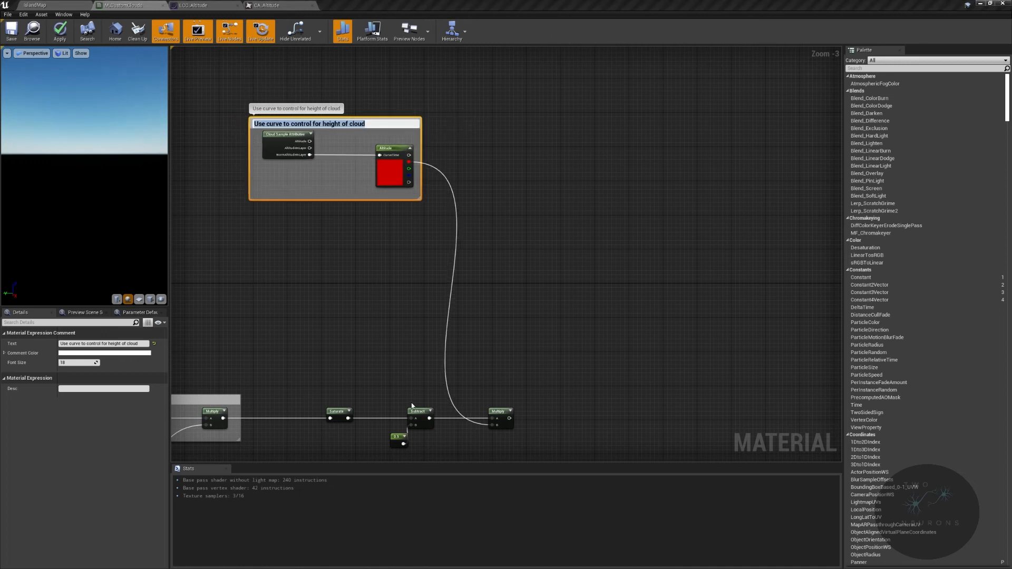
- Add an Add node to the right of the new Multiply node, with the Multiply output feeding its A input
right_click_drag(412, 407, 469, 304)
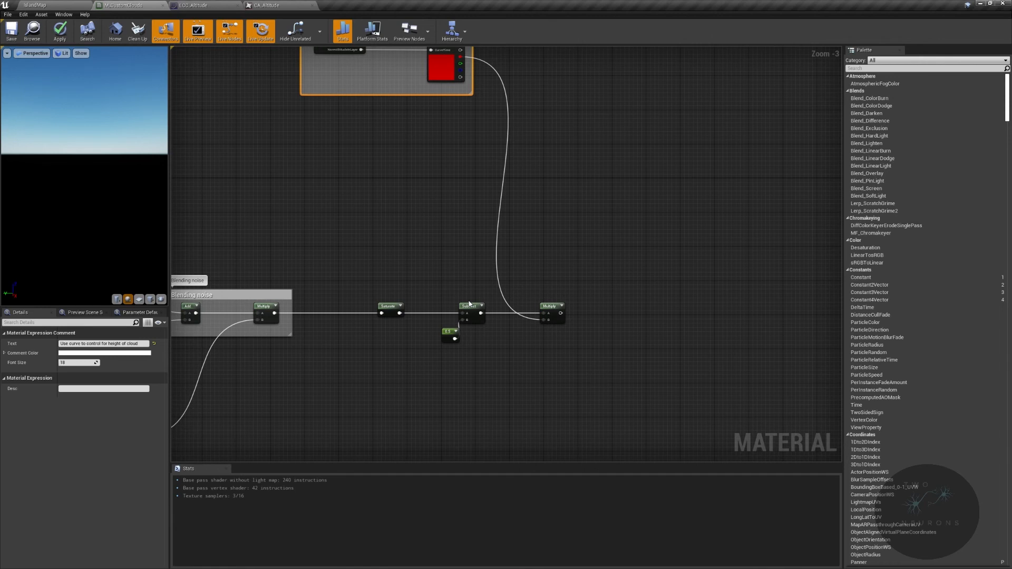
scroll(495, 325, "up", 3)
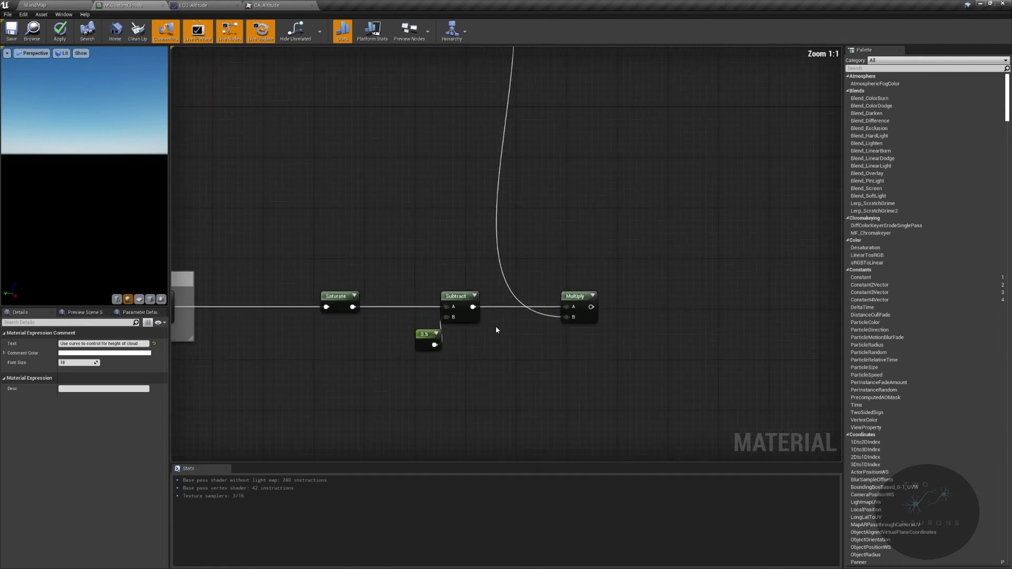
right_click_drag(495, 326, 447, 270)
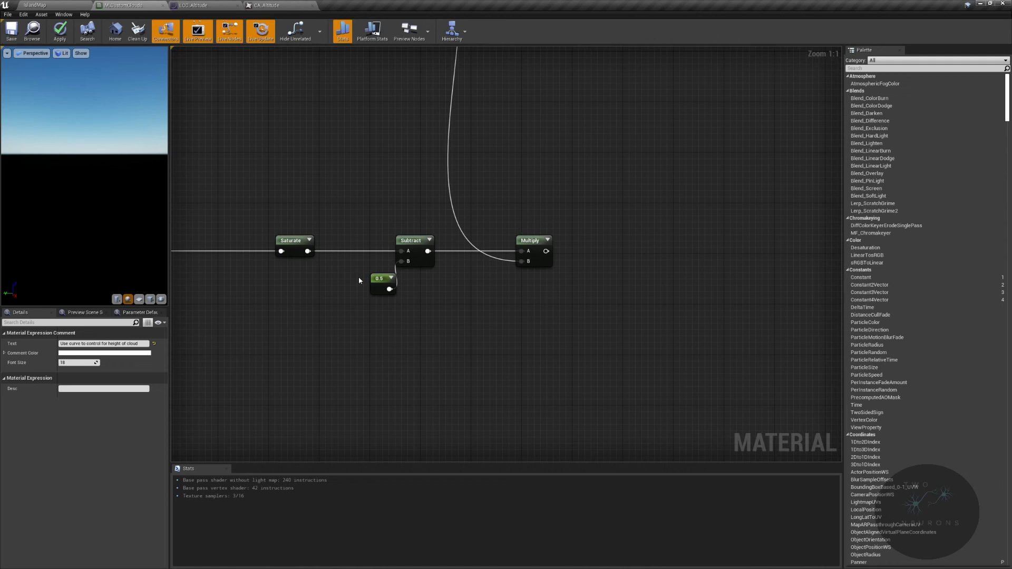
left_click(605, 280)
left_click_drag(545, 251, 619, 252)
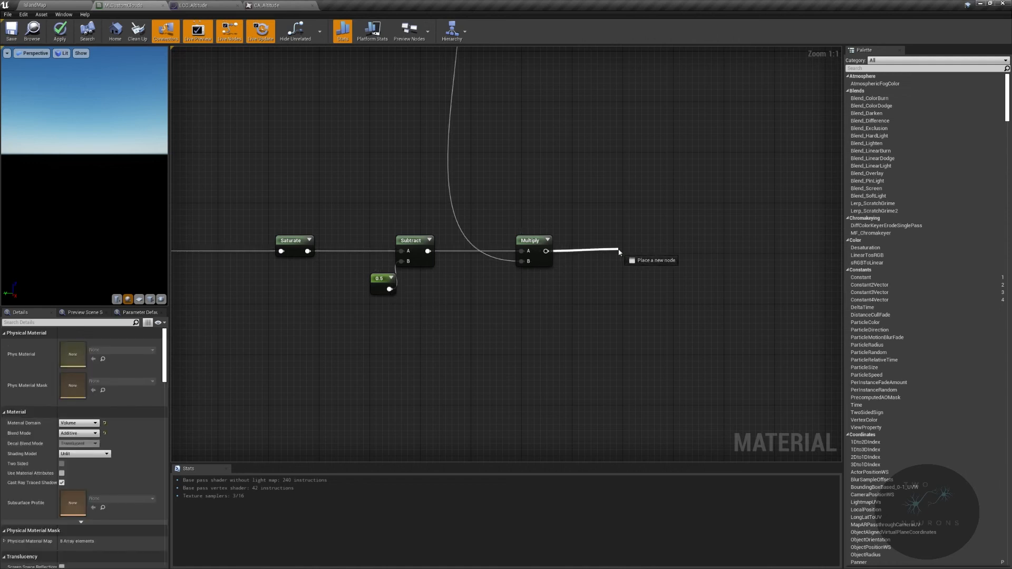
left_click_drag(619, 251, 636, 246)
type("add")
left_click(670, 293)
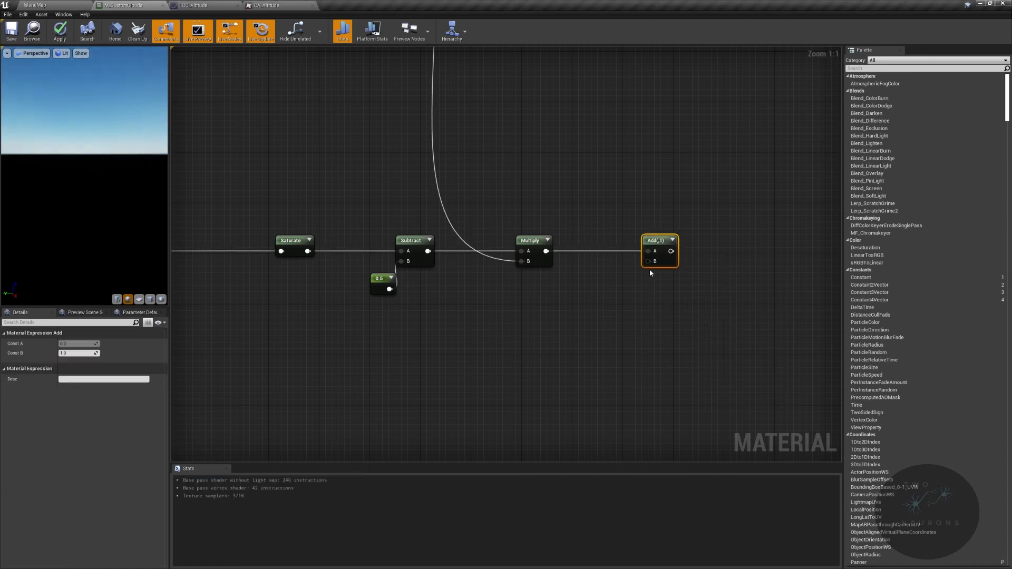
- Add a Lerp node feeding the Add node's B input and set its Const A to -1
left_click_drag(648, 261, 556, 356)
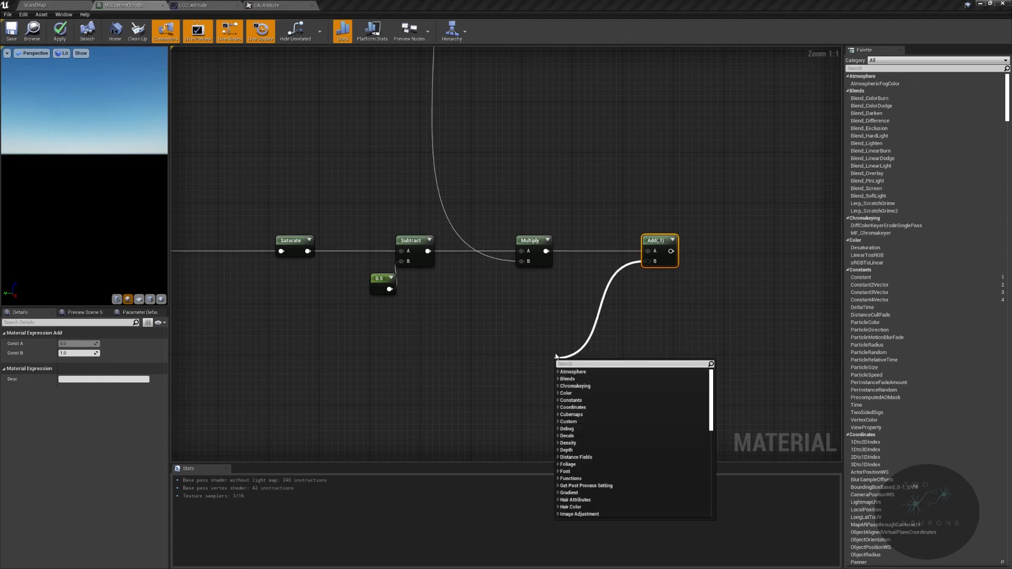
type("lerp")
key("Up")
key("Up")
key("Up")
key("Return")
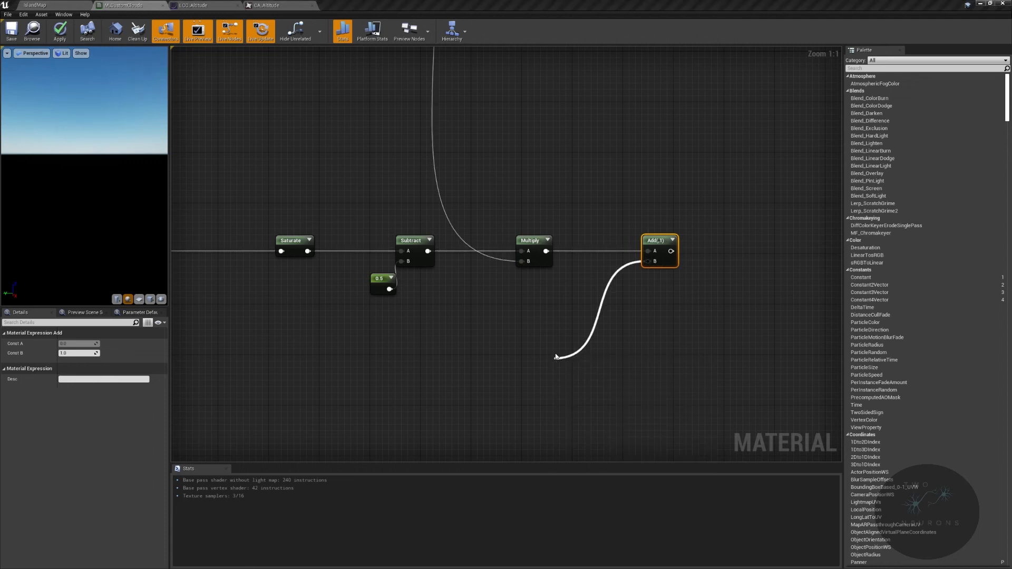
left_click(78, 344)
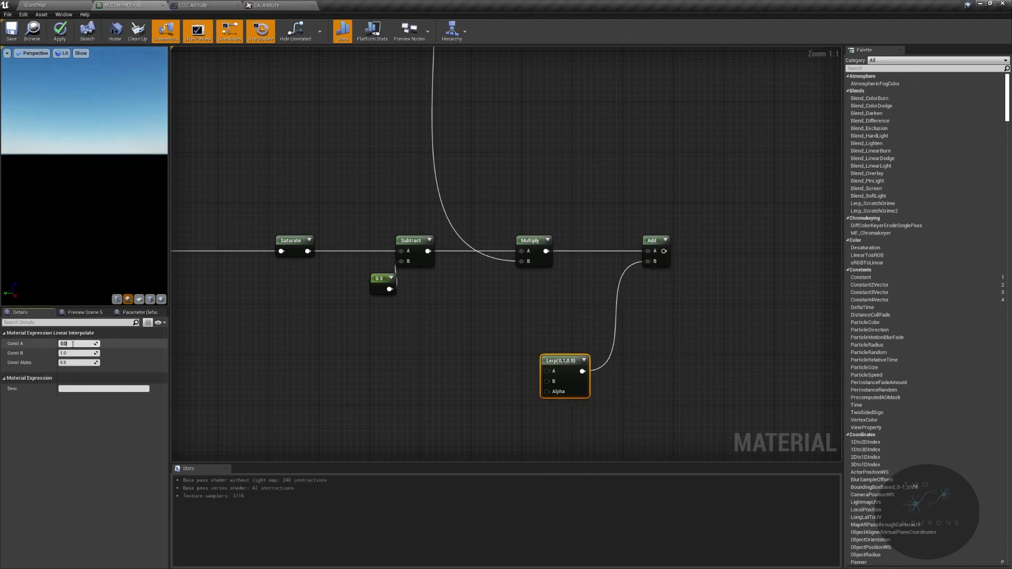
type("-1")
key("Tab")
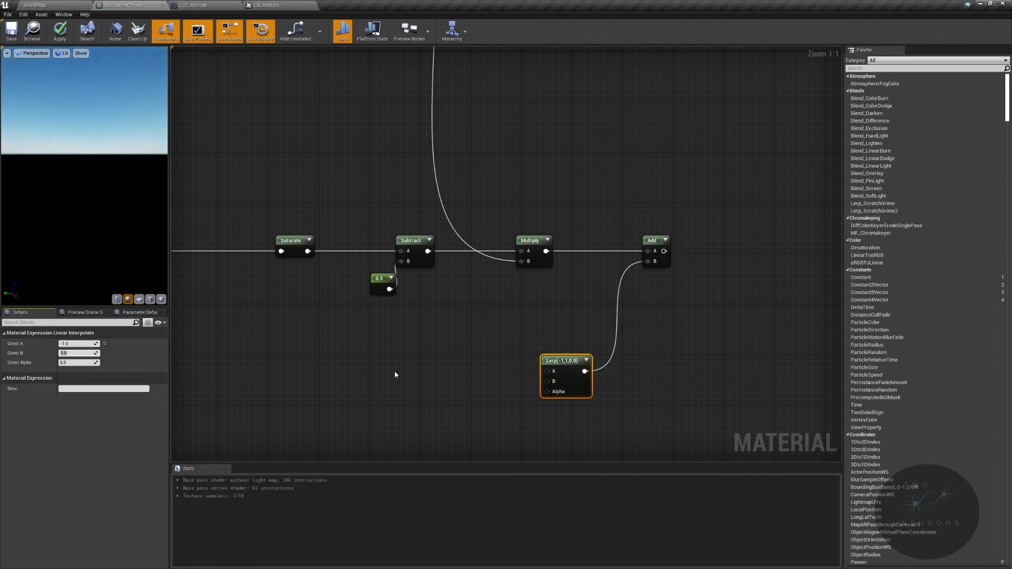
- Create a constant beside the Lerp node and convert it to a parameter named CloudDensityPlaceHolder in the Master group
right_click_drag(536, 363, 574, 384)
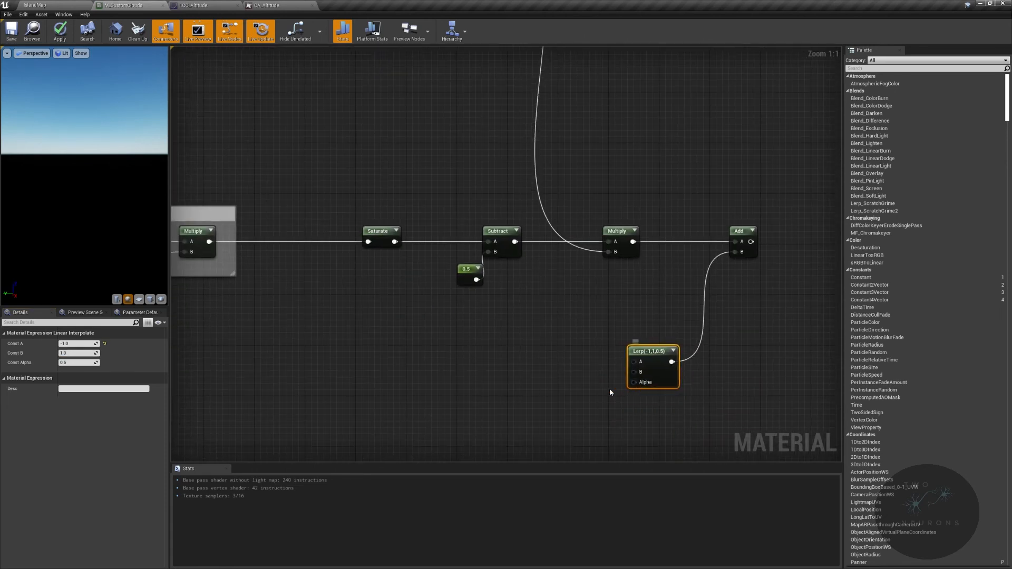
left_click(559, 391)
right_click(573, 397)
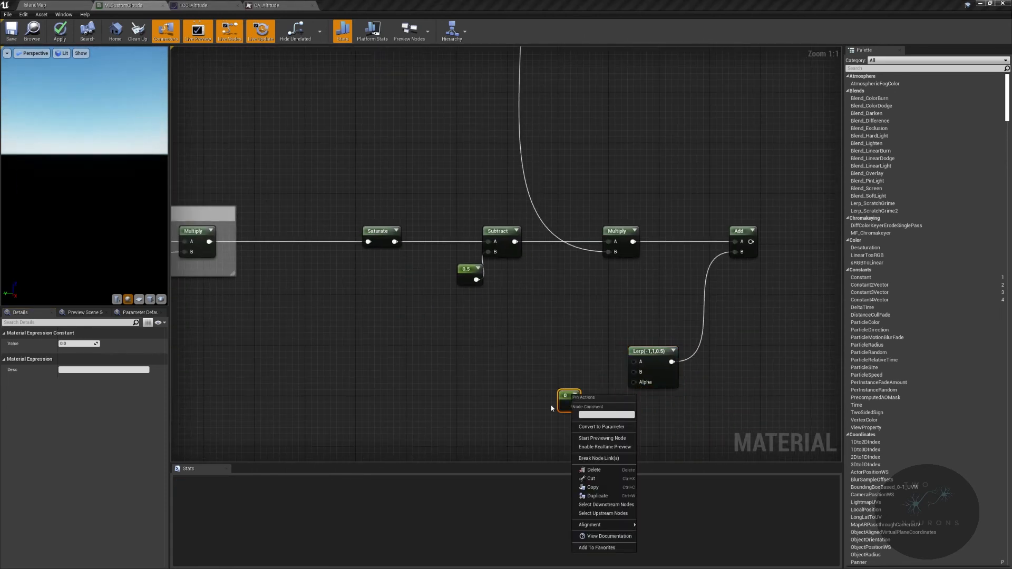
left_click(601, 428)
type("Dens")
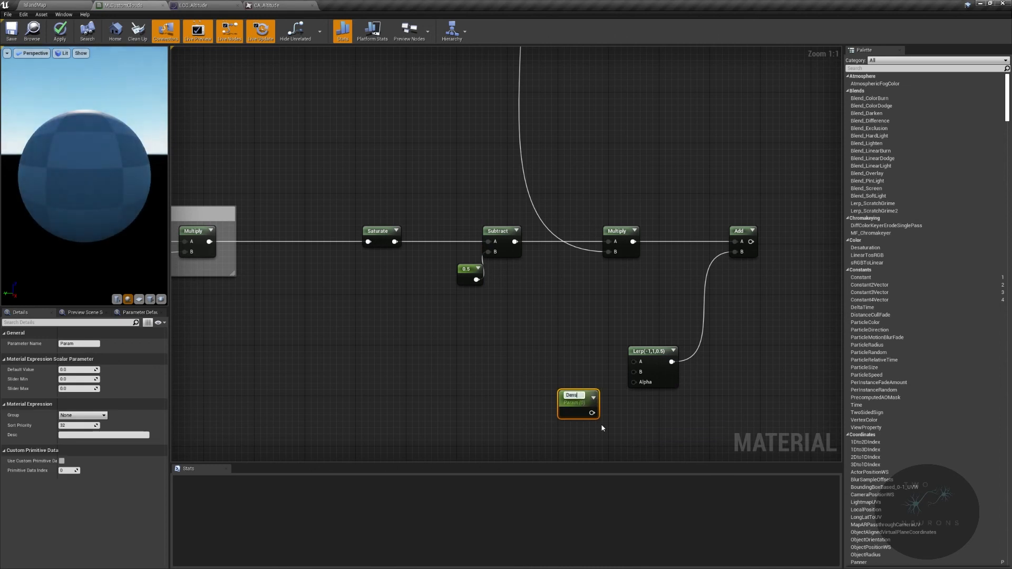
type("ityPlaceHolder")
key("Home")
type("Cloud")
key("Return")
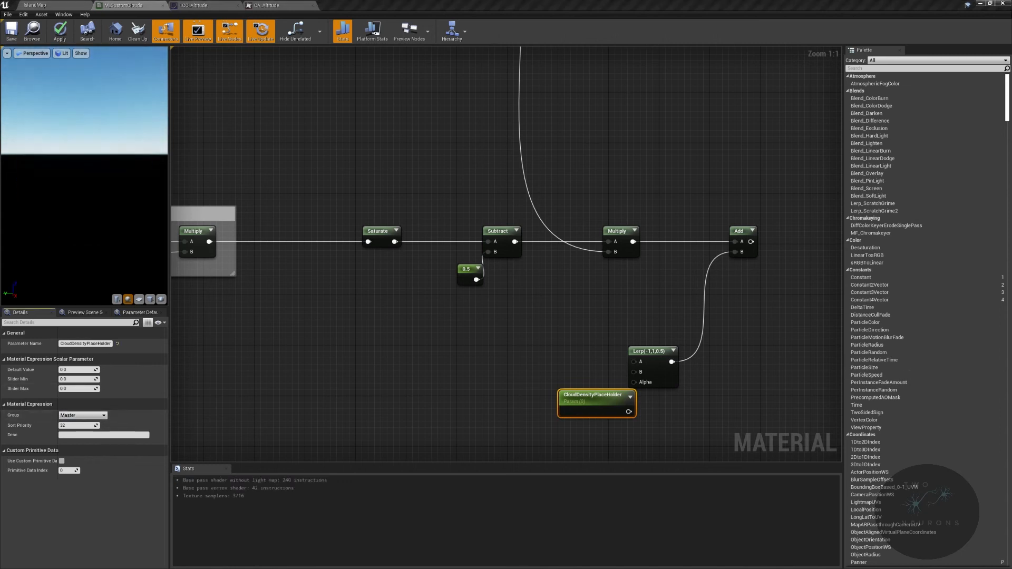
- Set the CloudDensityPlaceHolder parameter's slider maximum to 1 and its default value to 0.5
left_click(78, 388)
type("1")
left_click(85, 369)
type("0.5")
key("Return")
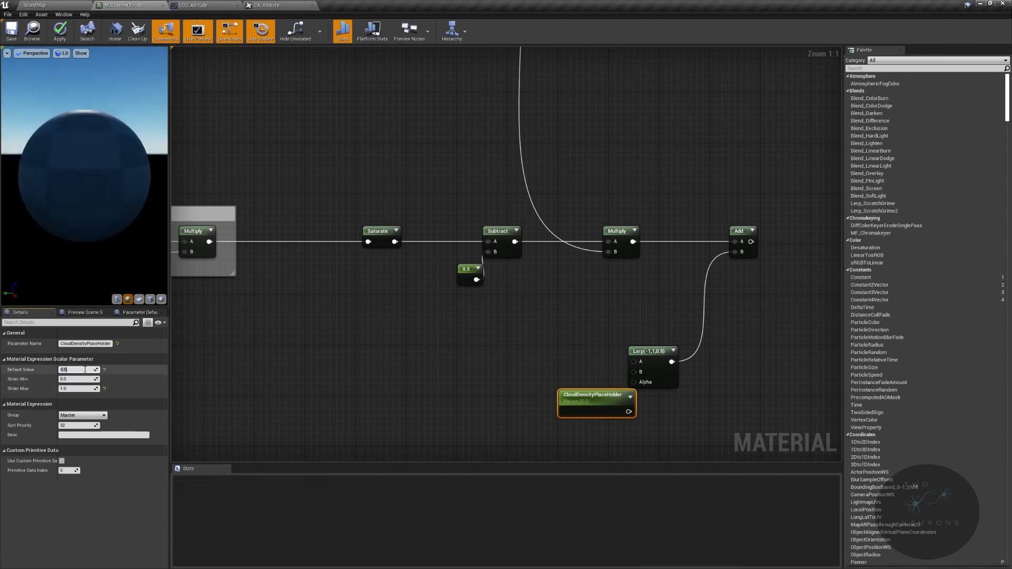
- Connect CloudDensityPlaceHolder to the Lerp's Alpha input and position the parameter beside the node
left_click_drag(593, 395, 634, 383)
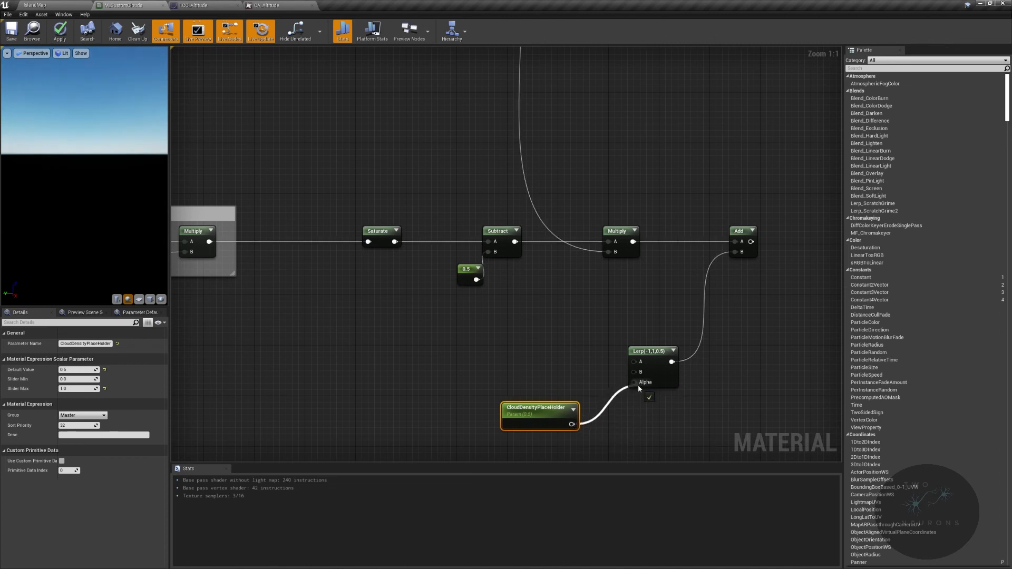
left_click_drag(540, 418, 559, 432)
left_click_drag(437, 385, 559, 396)
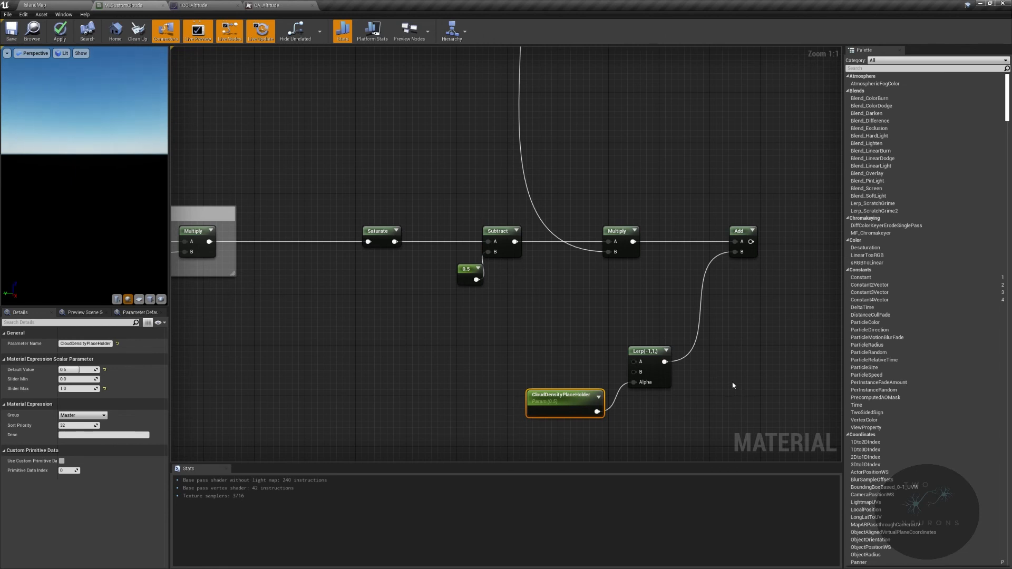
- Add a CheapContrast node fed by the Add node's output and place it well to the right
right_click_drag(745, 261, 529, 273)
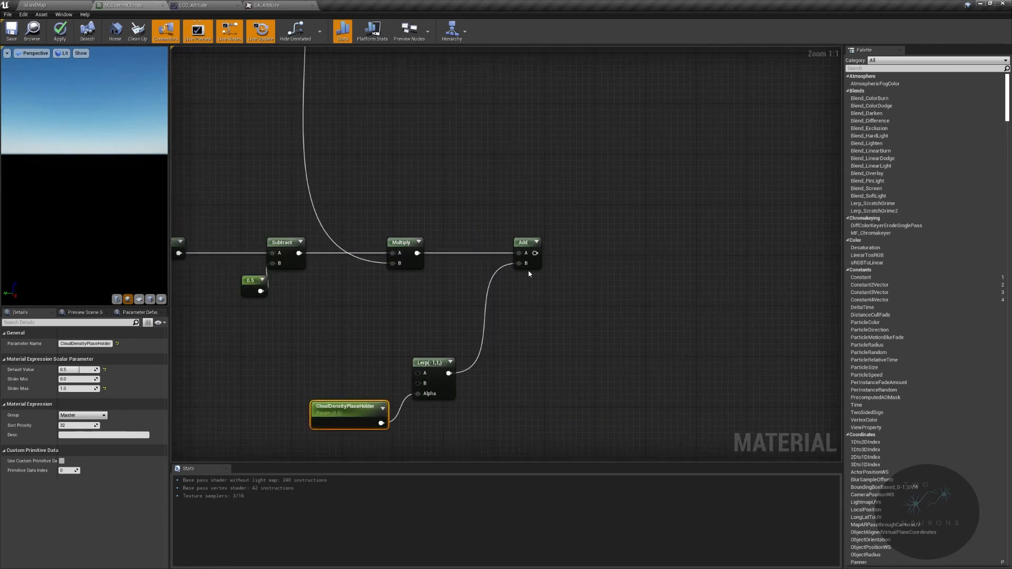
left_click_drag(533, 252, 616, 253)
type("cheap co")
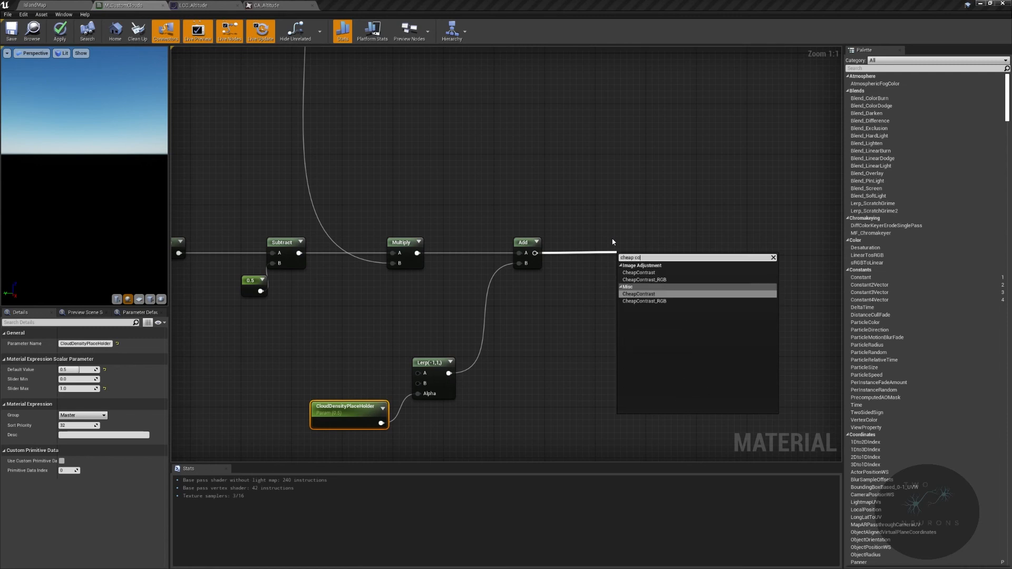
key("Return")
left_click_drag(675, 256, 767, 248)
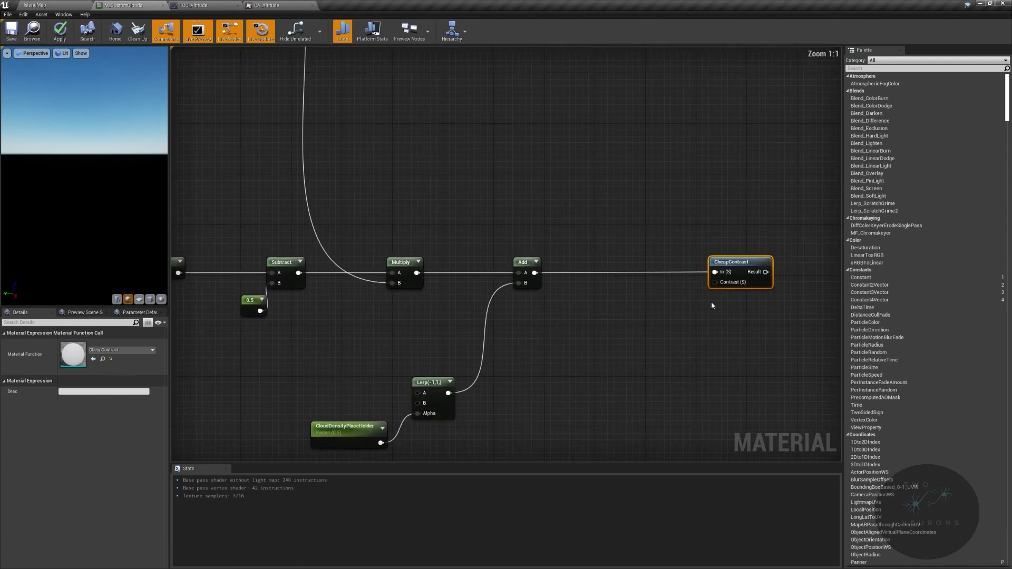
- Promote CheapContrast's Contrast input to a parameter named CloudContrast
right_click(724, 285)
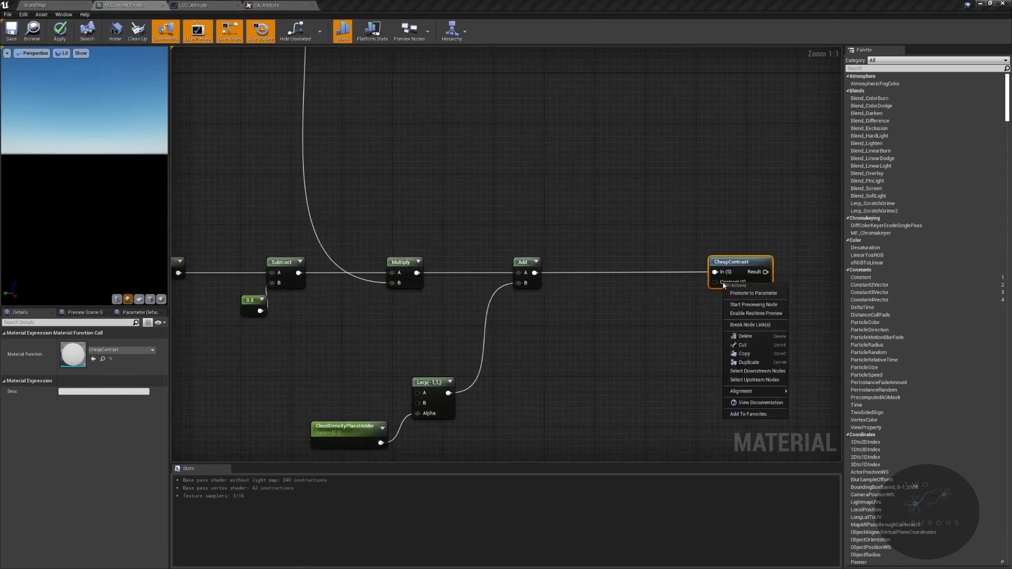
left_click(755, 293)
key("Home")
type("Cloud")
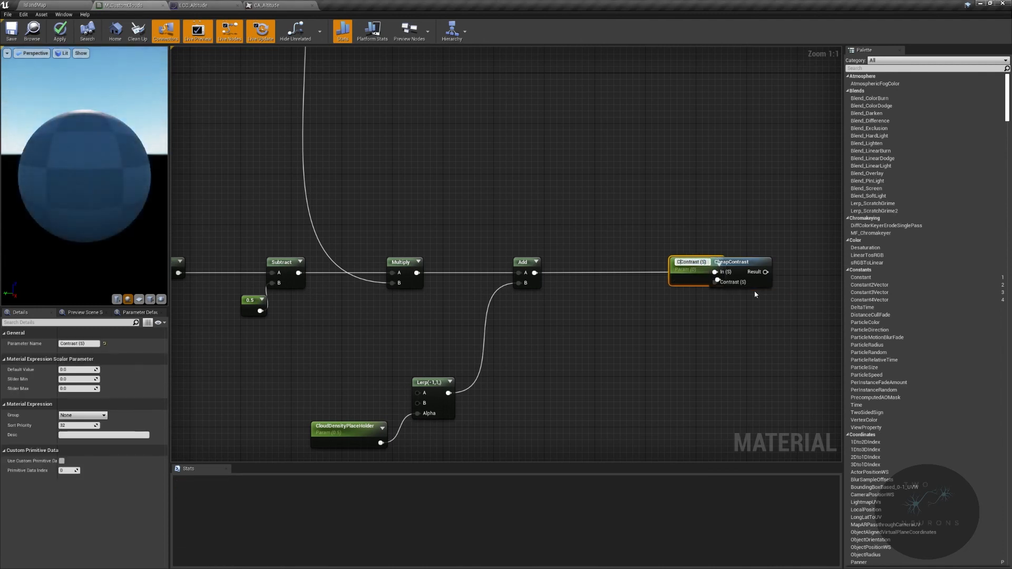
key("BackSpace")
key("BackSpace")
key("Return")
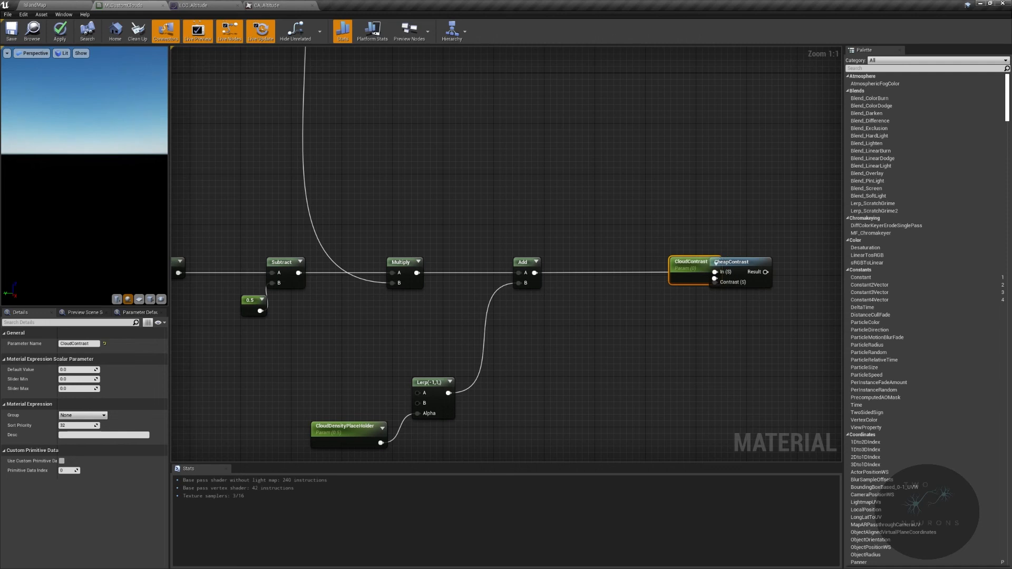
- Move the CloudContrast parameter below the CheapContrast node and assign it to the Color group
left_click_drag(677, 275, 666, 306)
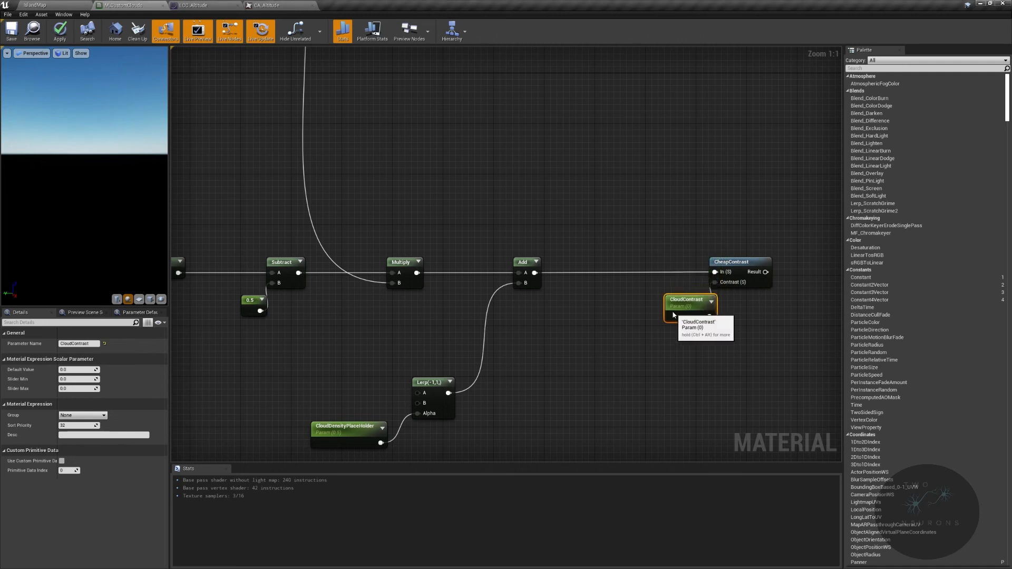
left_click(103, 416)
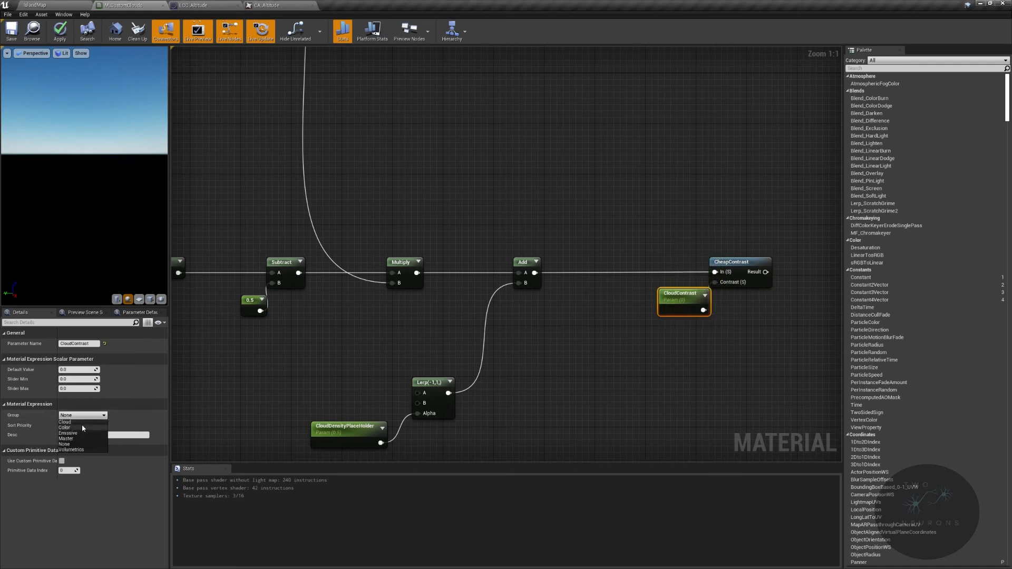
left_click(65, 428)
- Comment the nodes from Saturate to CheapContrast "Density. Keeps clouds in range from 0 to 1. Where 0 is no clouds and 1 is full coverage (overcast)"
scroll(390, 197, "down", 2)
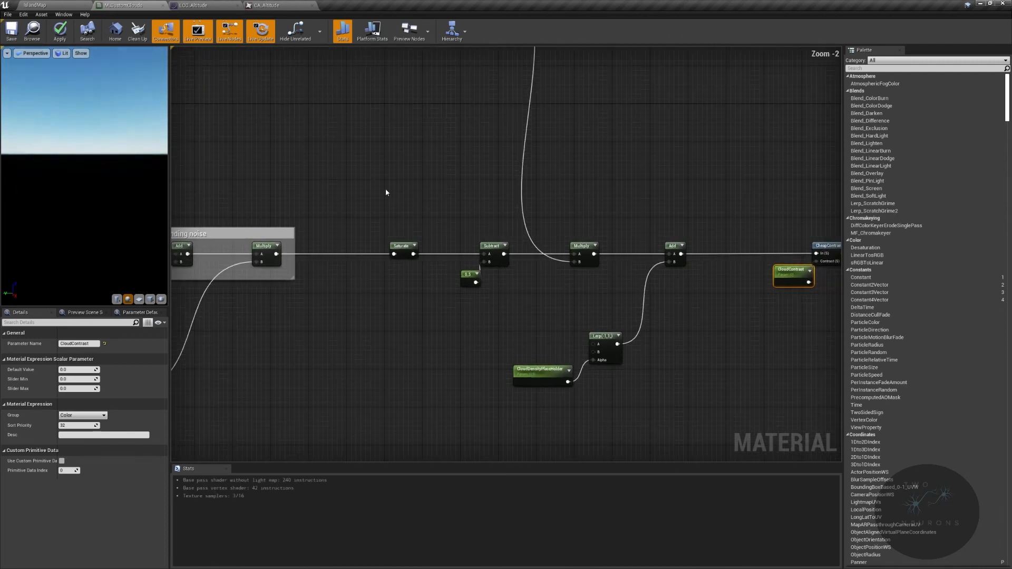
left_click_drag(374, 193, 789, 408)
type("cDe")
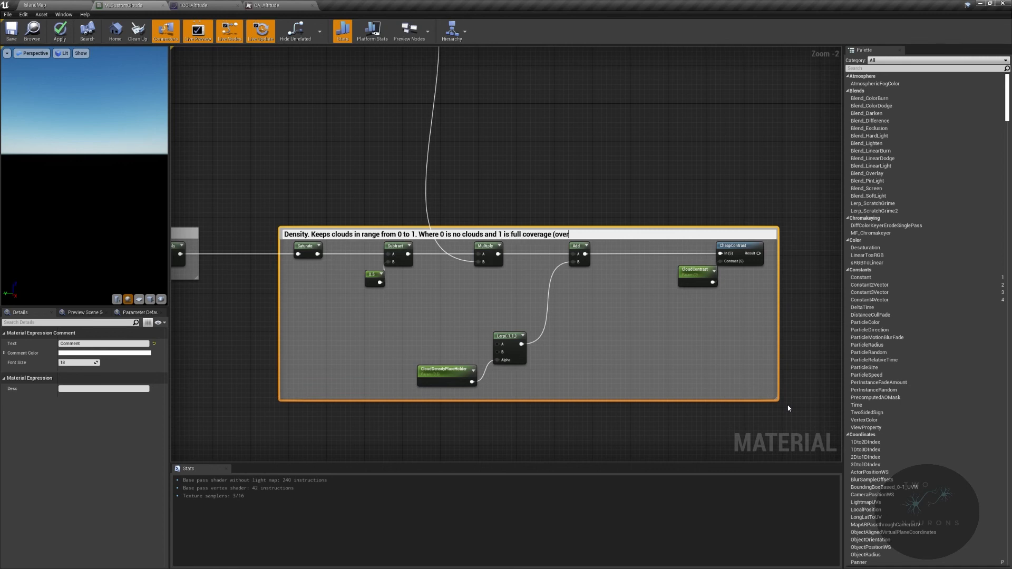
type(")")
key("Return")
- Enlarge the Density comment box and wrap its Saturate node in a comment titled "clamp"
left_click_drag(329, 228, 329, 207)
left_click_drag(280, 244, 306, 261)
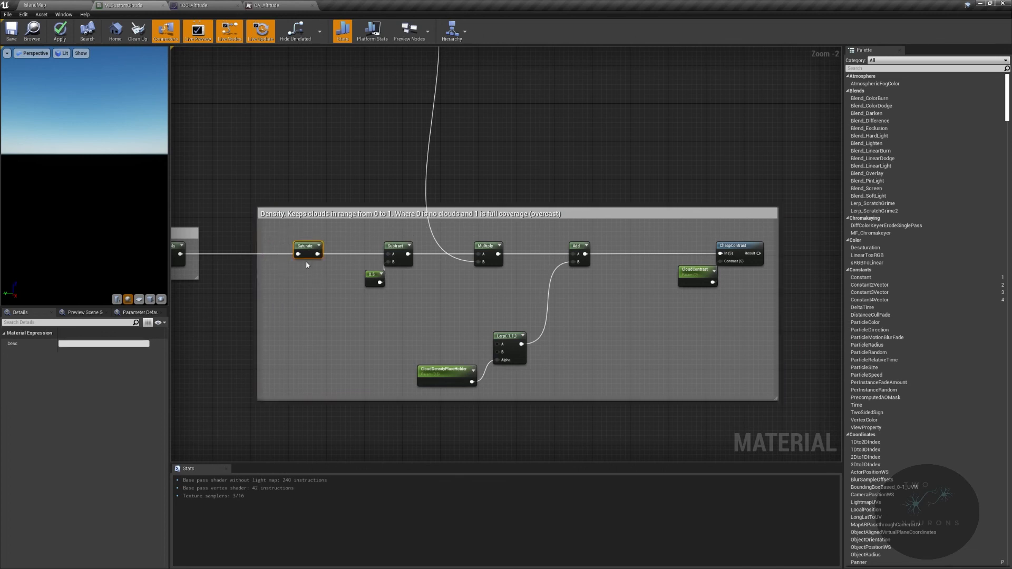
type("cc")
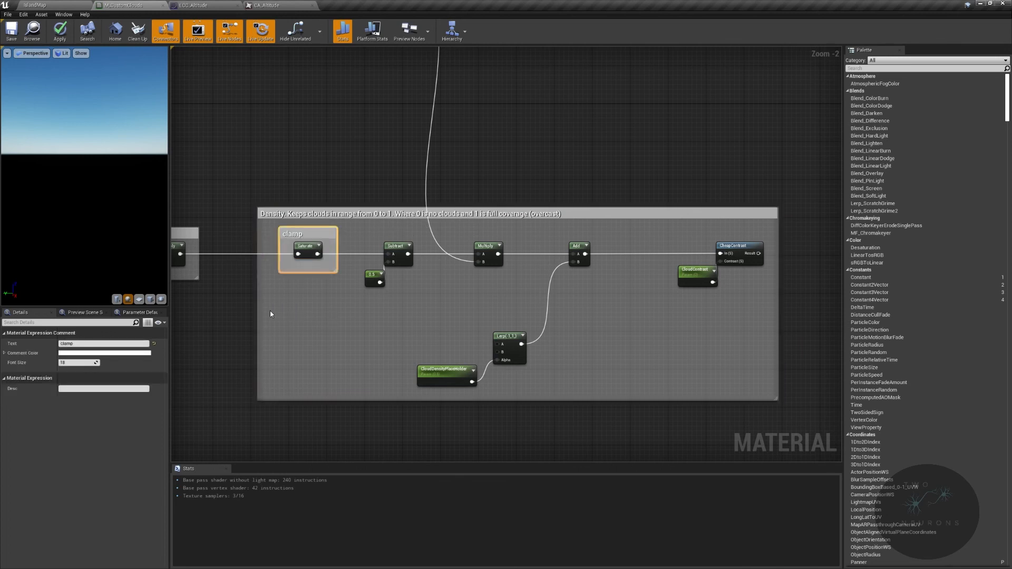
- Wrap CloudDensityPlaceHolder and the Lerp node in a comment titled "How much of the sky is covered"
left_click_drag(270, 313, 574, 387)
type("c")
type("How muc")
type("h of the sky is covere")
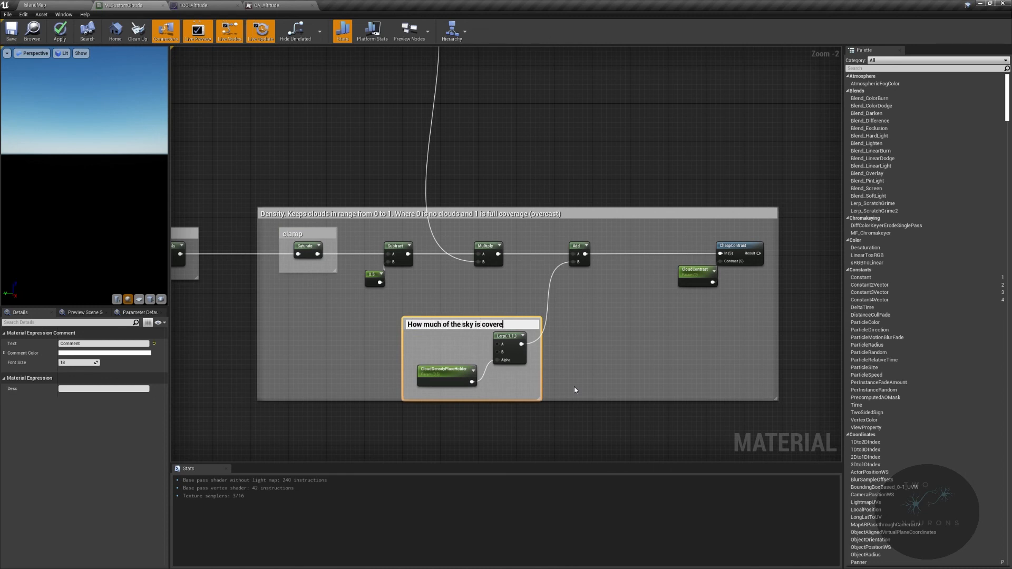
type("d")
key("Return")
- Widen the sky coverage comment, move it up inside the Density box, and adjust that box's lower edge to fit
left_click_drag(404, 330, 347, 328)
double_click(460, 319)
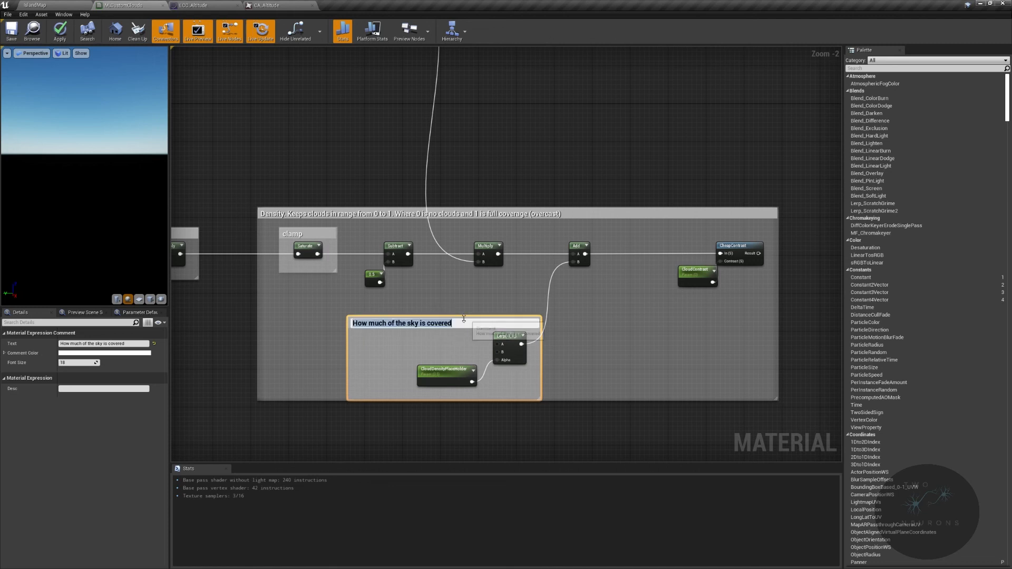
left_click(484, 312)
left_click(486, 319)
left_click_drag(620, 401, 622, 410)
left_click_drag(504, 323, 504, 306)
left_click_drag(594, 410, 594, 391)
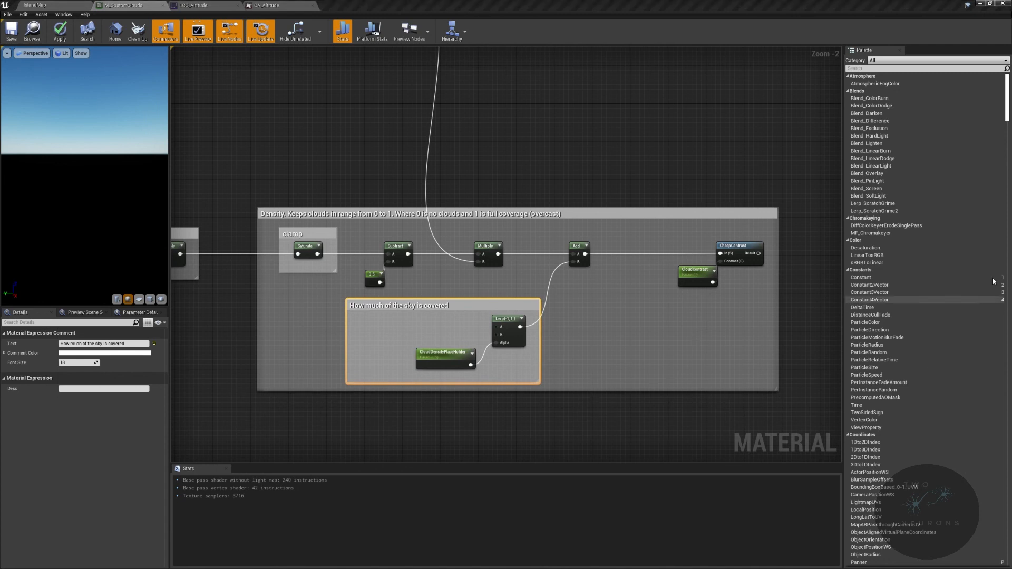
- Wrap the noise, noise blending and density sections together in one large comment box
right_click_drag(801, 267, 586, 306)
scroll(634, 339, "down", 4)
right_click_drag(687, 281, 399, 334)
right_click_drag(648, 362, 837, 239)
scroll(347, 246, "down", 3)
right_click_drag(348, 246, 646, 238)
left_click_drag(345, 214, 835, 311)
key("c")
key("Return")
left_click_drag(333, 140, 762, 328)
right_click_drag(735, 234, 511, 289)
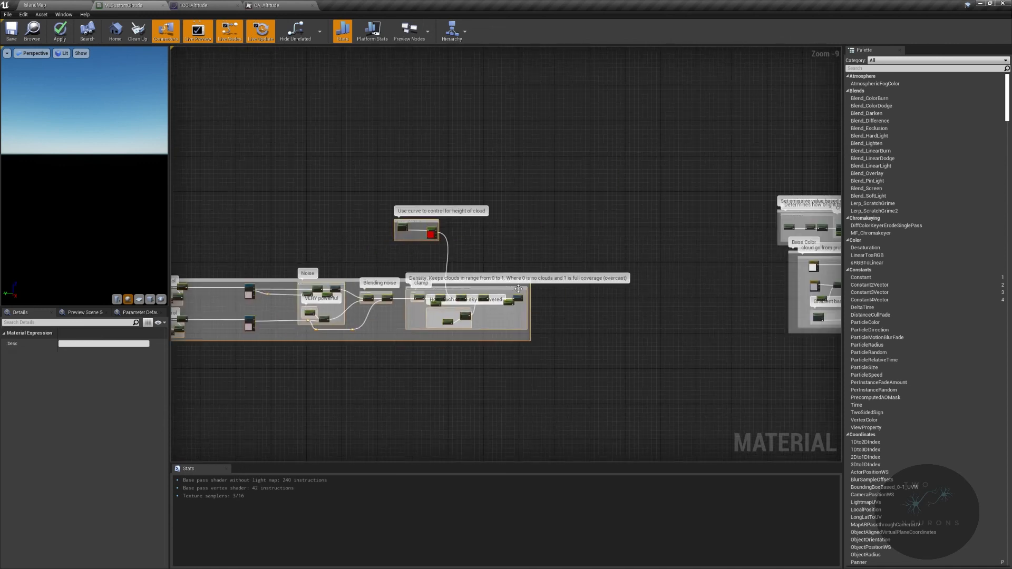
- Move the large noise and density comment group closer to the Base Color section and down below it
scroll(518, 294, "up", 4)
right_click_drag(698, 281, 347, 278)
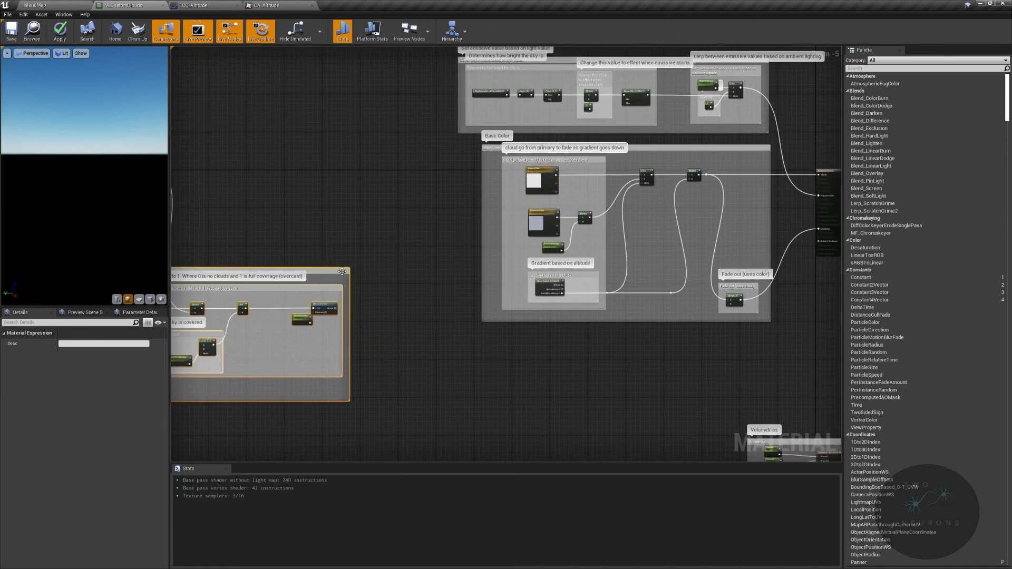
left_click_drag(331, 270, 328, 337)
right_click_drag(398, 320, 696, 243)
left_click_drag(615, 265, 610, 269)
right_click_drag(610, 270, 567, 305)
scroll(479, 309, "up", 4)
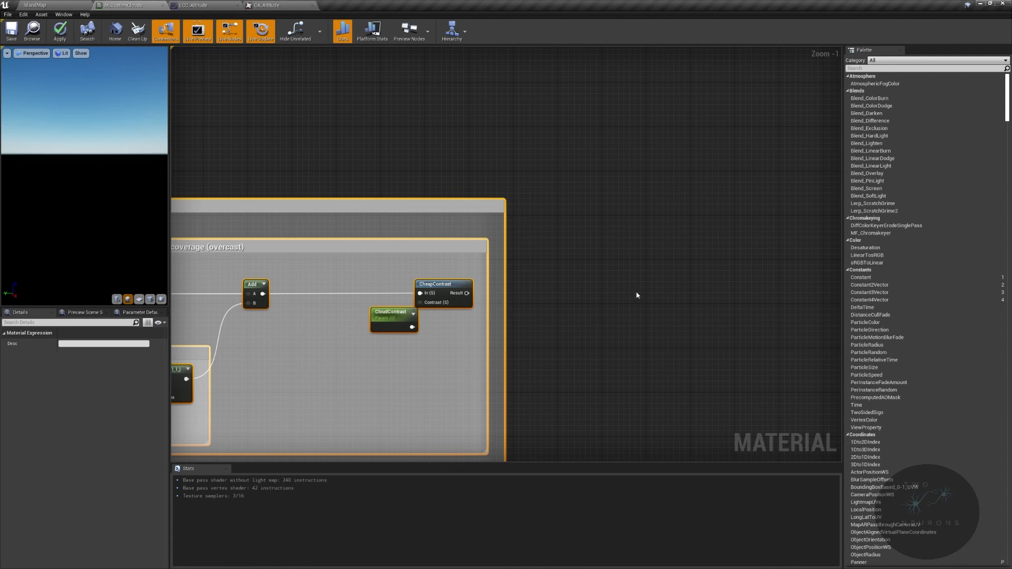
right_click_drag(596, 301, 621, 258)
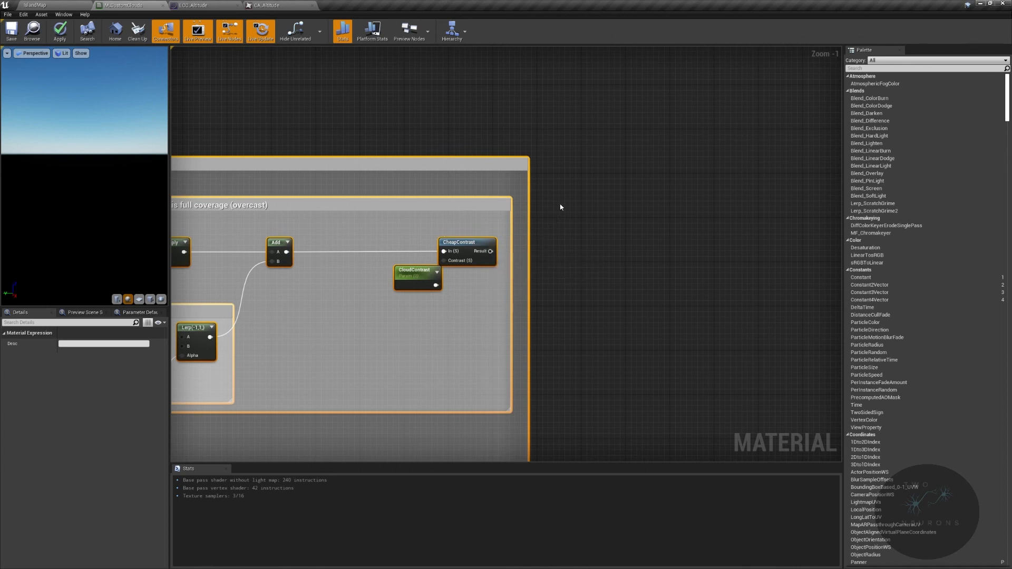
- Add a Saturate node outside the large comment group, fed by CheapContrast's Result output
right_click_drag(723, 185, 592, 235)
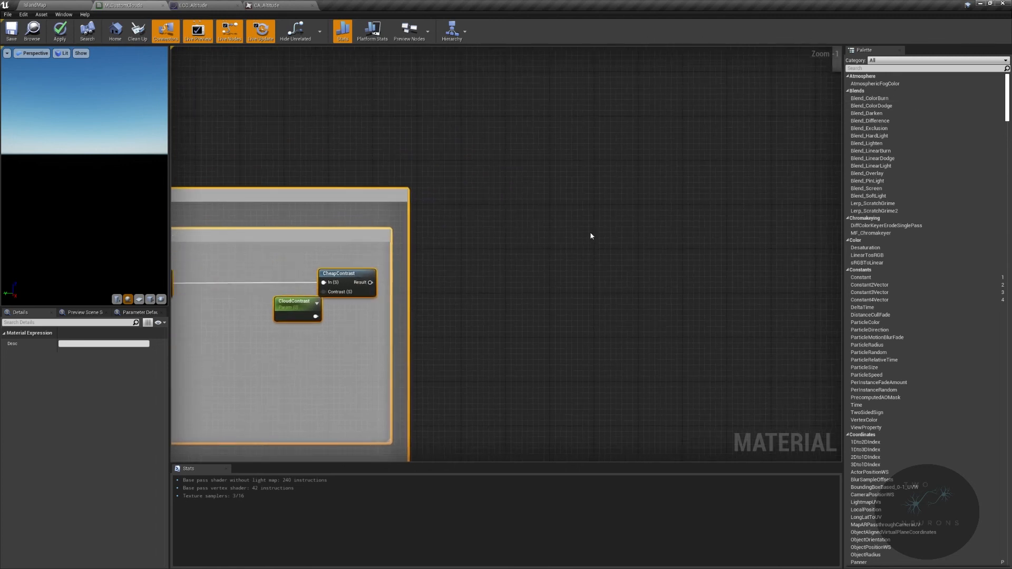
left_click_drag(371, 282, 458, 278)
left_click_drag(693, 268, 693, 265)
type("satur")
key("Return")
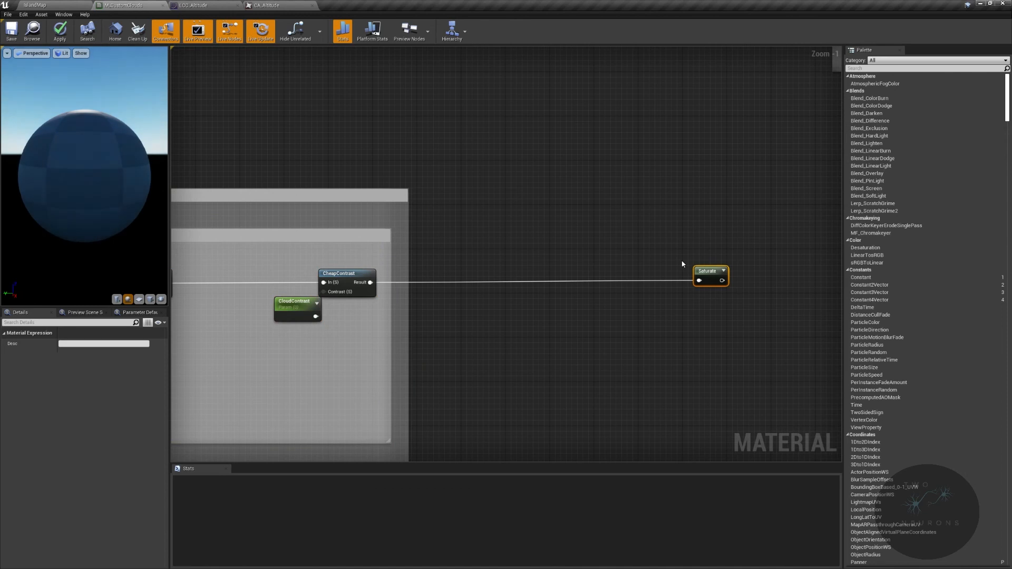
- Add a Multiply node with the new Saturate output in its A input and align it with Saturate
right_click_drag(757, 267, 566, 256)
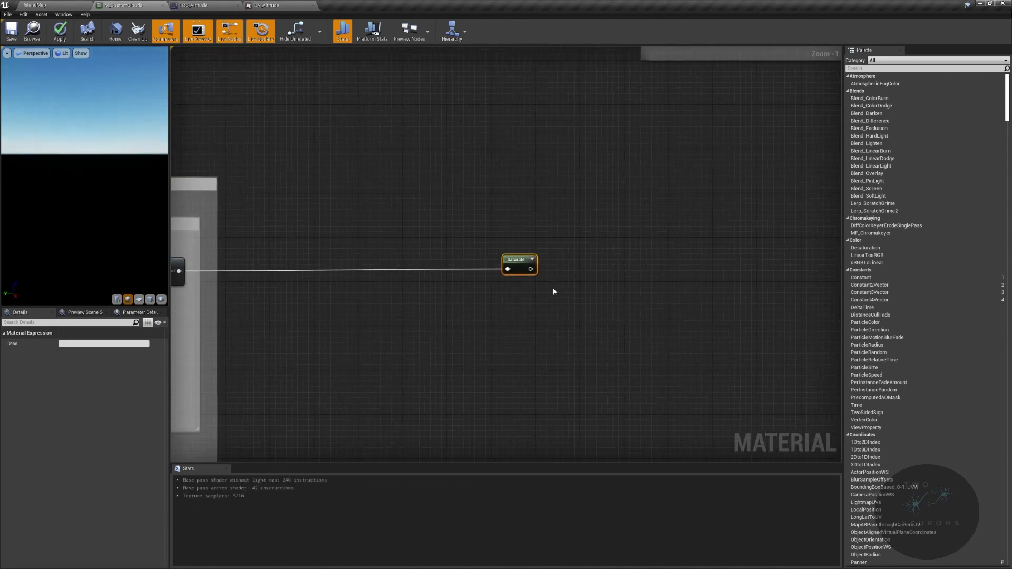
left_click_drag(531, 269, 626, 259)
type("mul")
key("Return")
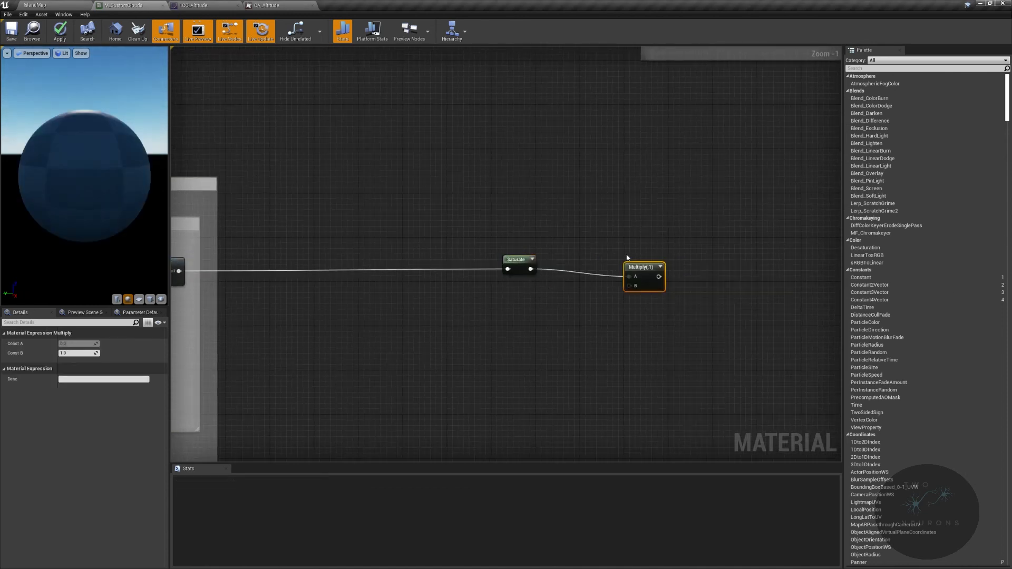
scroll(641, 274, "up", 1)
left_click_drag(641, 275, 611, 265)
- Add a Constant node beneath Saturate and Multiply, and convert it to a scalar parameter named OverallDensity
left_click(520, 310)
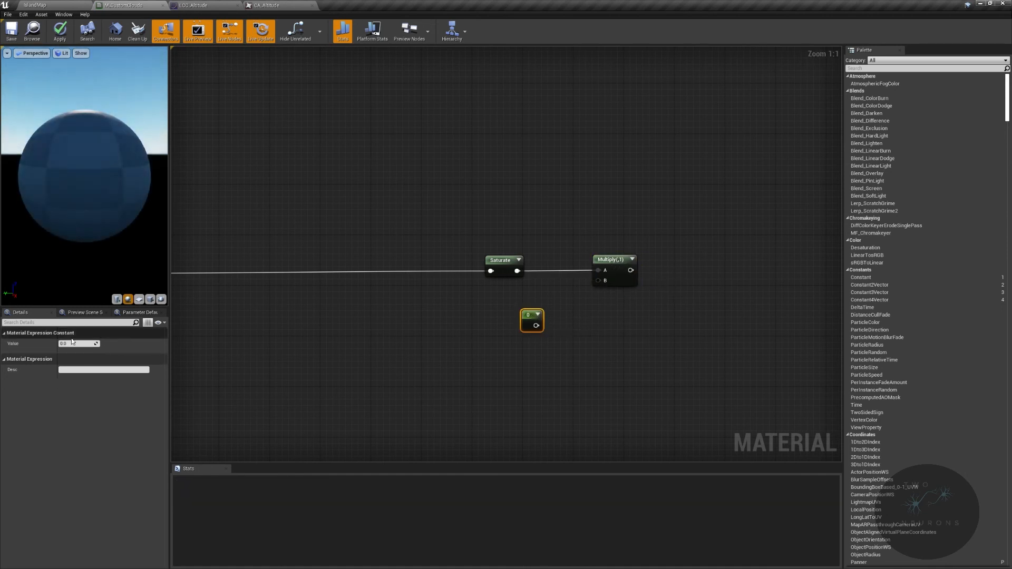
right_click(528, 319)
left_click(552, 350)
type("Overa")
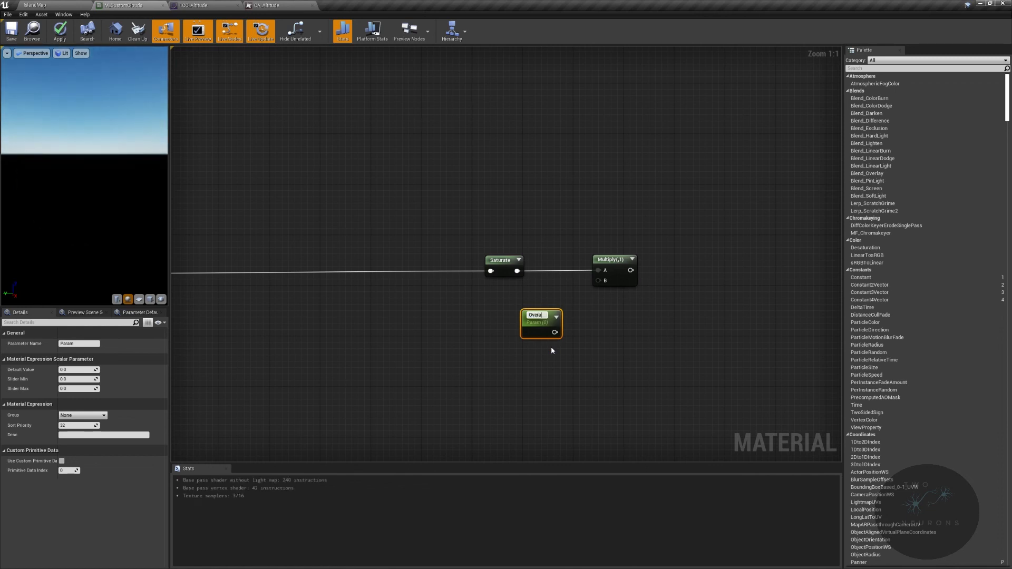
type("llDensity")
key("Return")
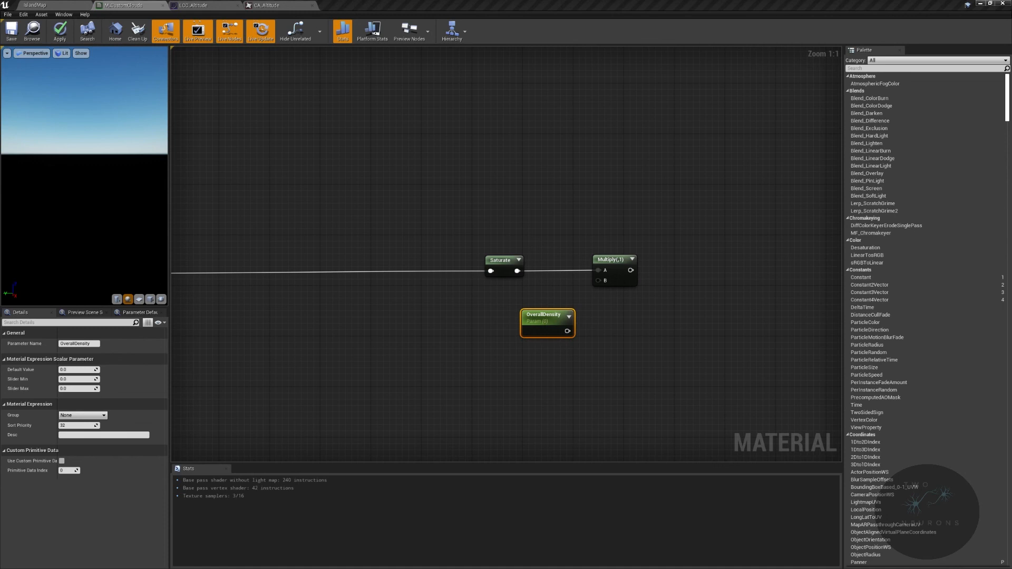
- Set OverallDensity's default value to 0.02 and its slider maximum to 1
left_click(82, 369)
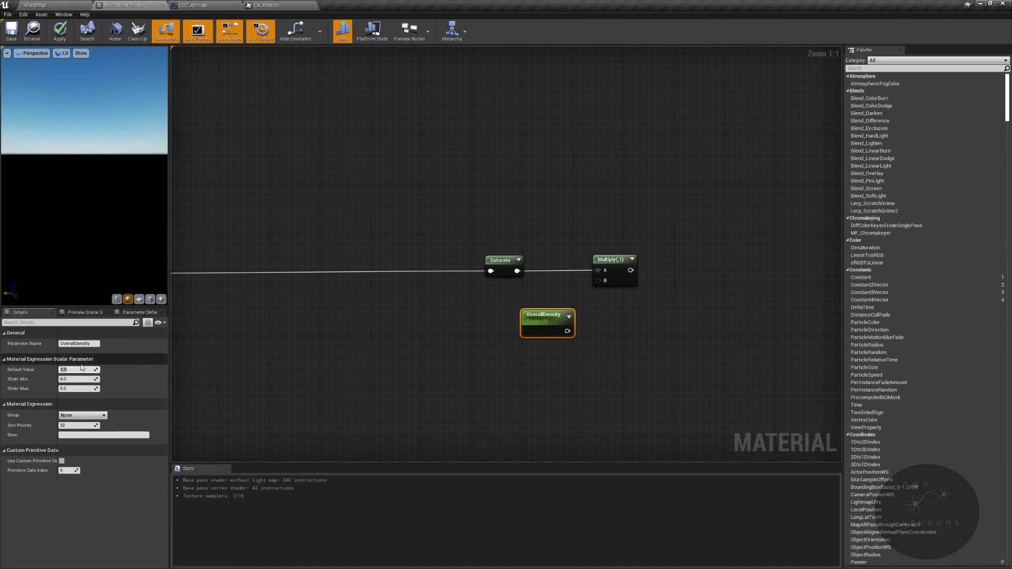
type(".2")
key("Return")
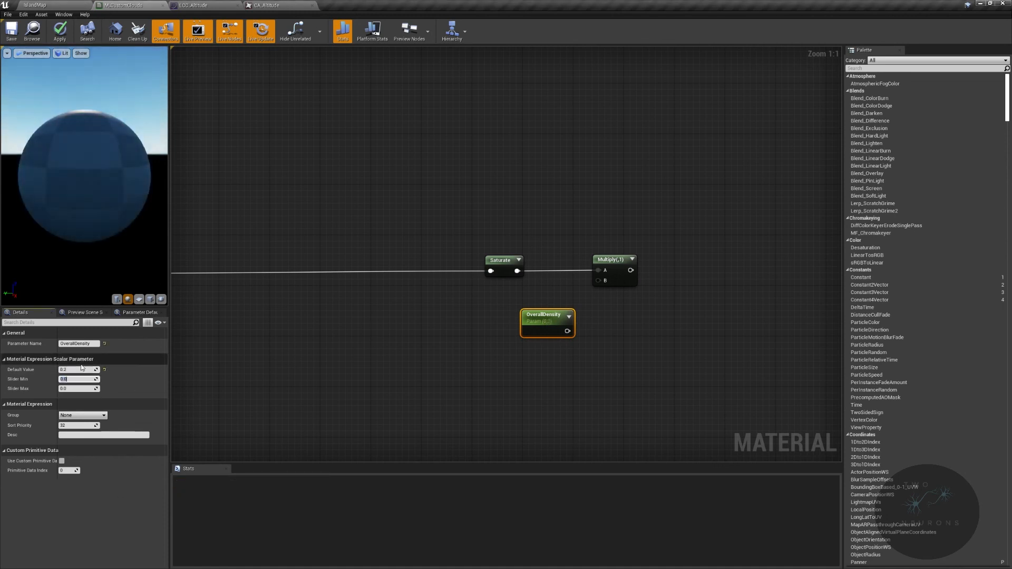
type("0")
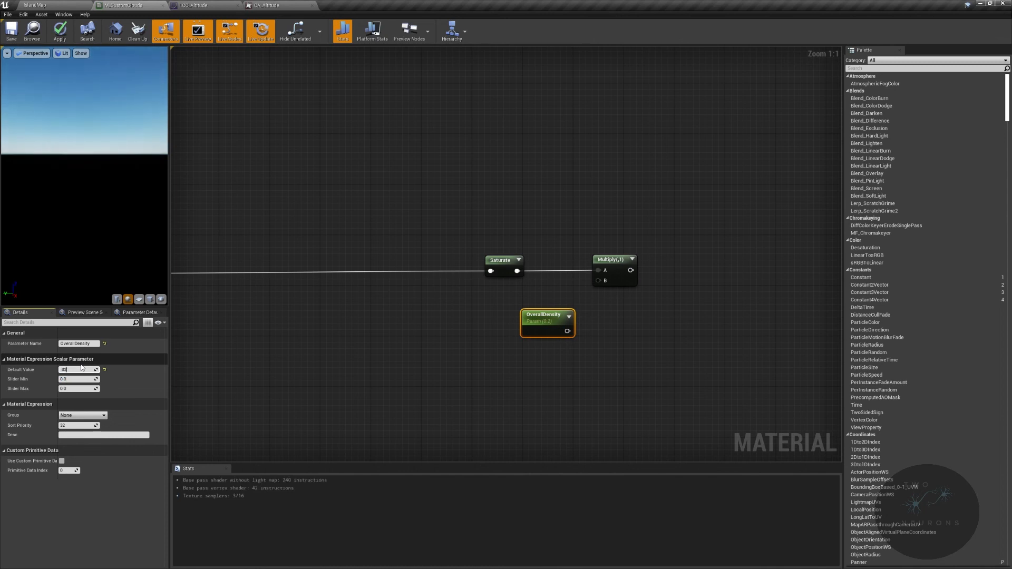
type(".02")
key("Tab")
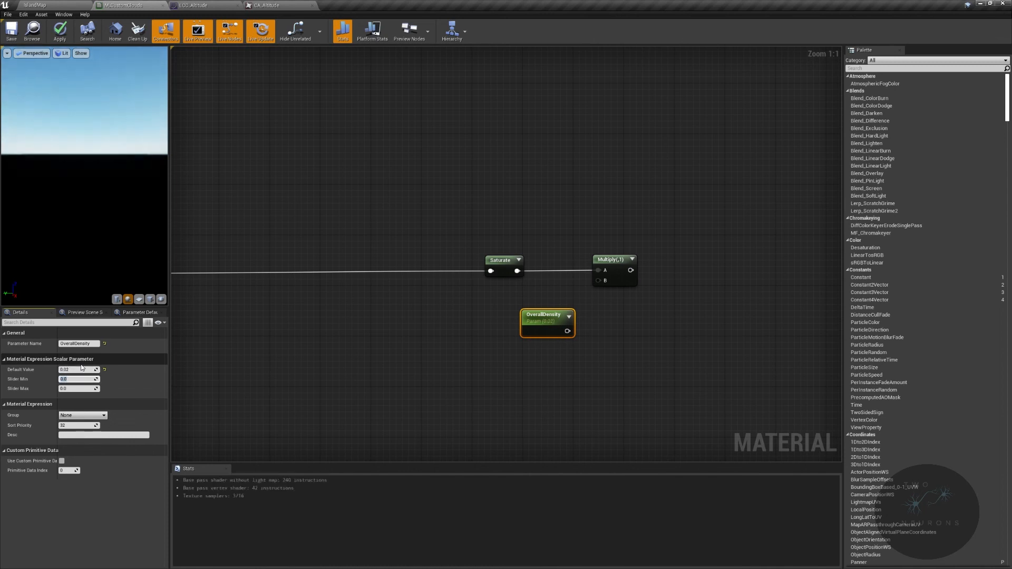
key("Tab")
type("1")
key("Return")
- Connect the OverallDensity parameter to the Multiply node's B input
left_click_drag(568, 331, 599, 282)
left_click(403, 210)
right_click_drag(492, 282, 567, 272)
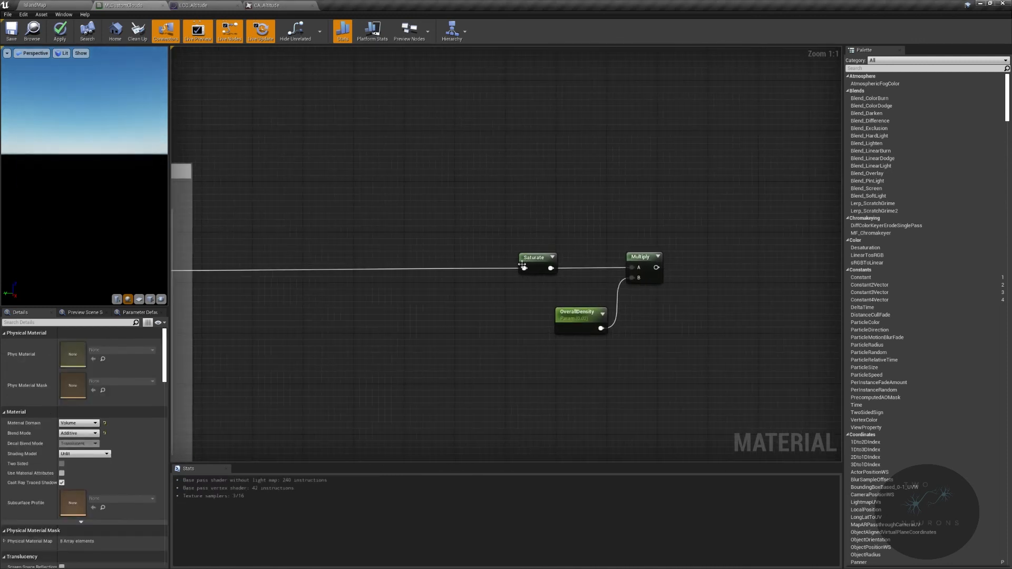
- Wrap Saturate, OverallDensity and Multiply in a comment reading "If blending multiple cloud types, this is where you set the blend of the clods up"
right_click_drag(784, 215, 587, 198)
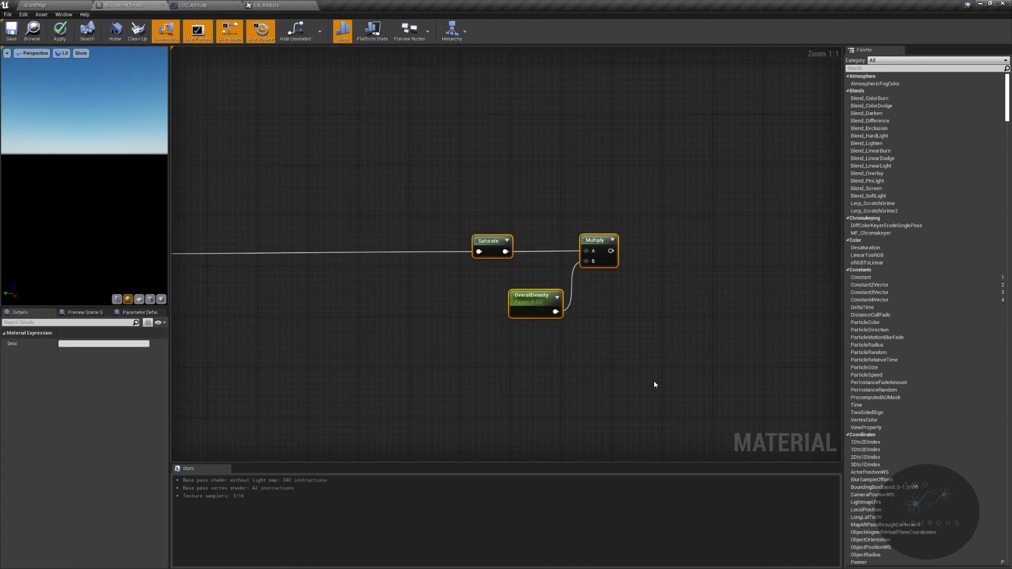
type("cIf ble")
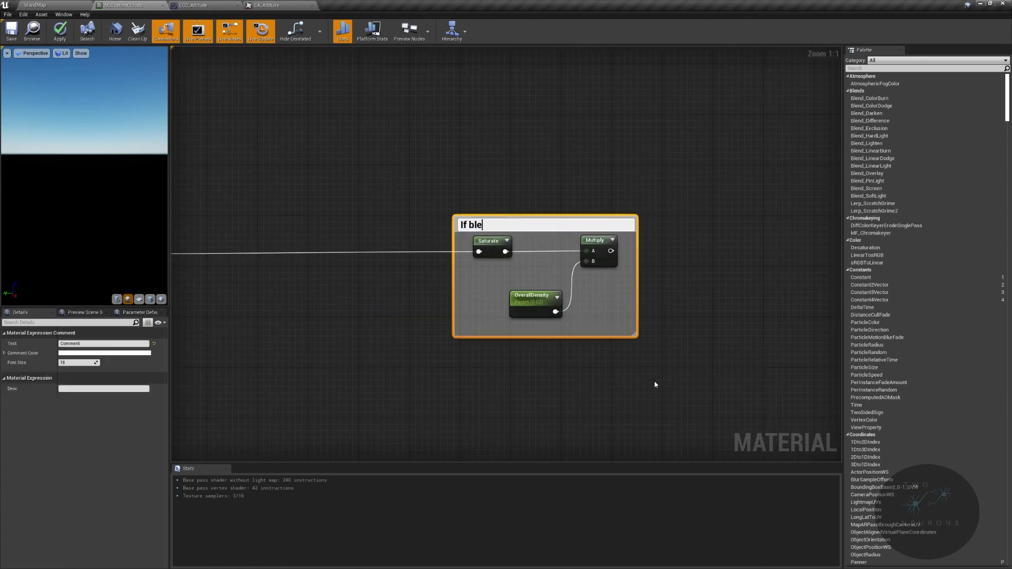
type("nding multiple cloud types, t")
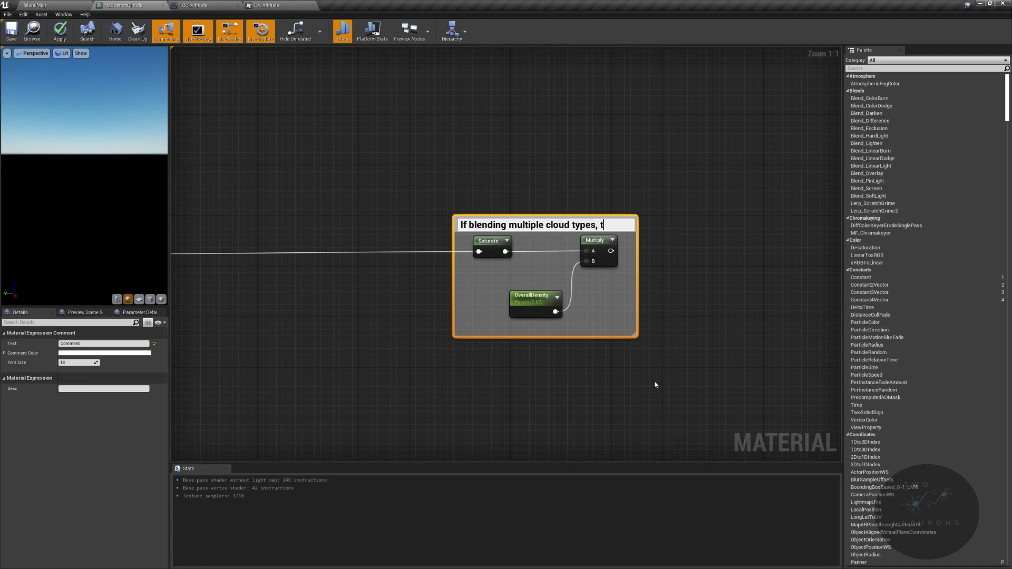
type("his is where you set th")
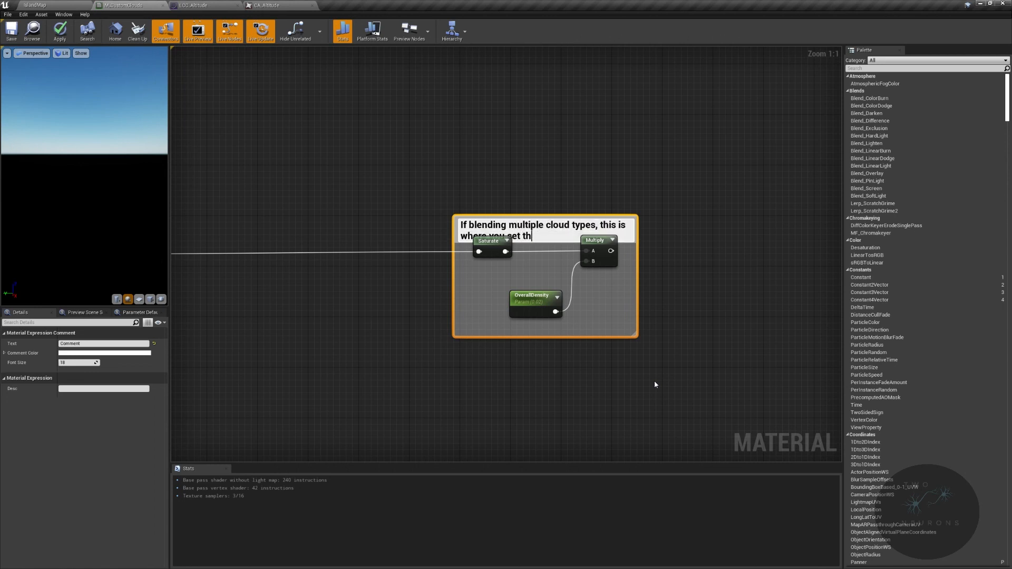
type("e blend of the clods up")
key("Return")
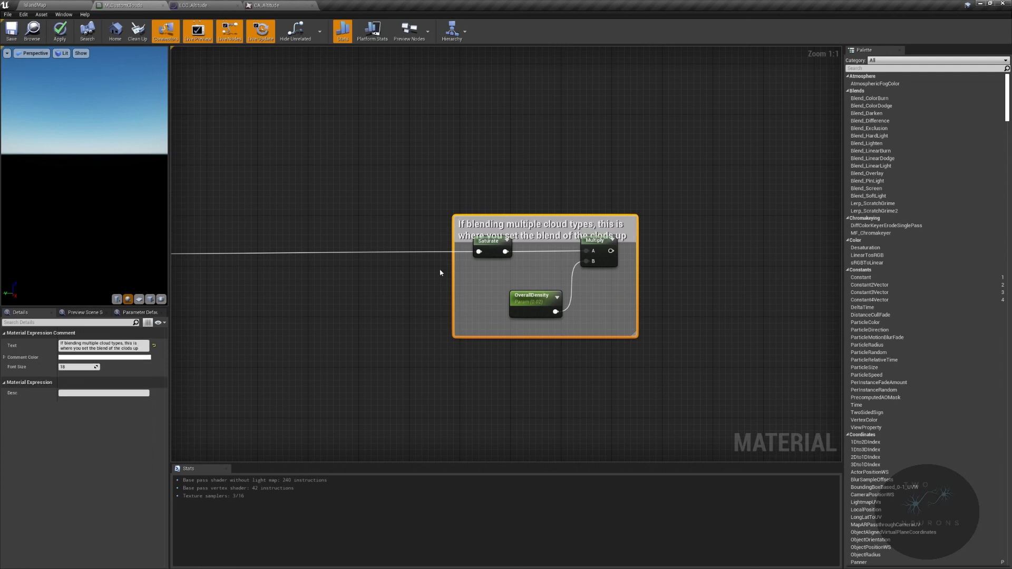
- Enlarge the cloud-blending comment box on both sides and upward so its title fits on one line above the nodes
left_click_drag(453, 276, 341, 270)
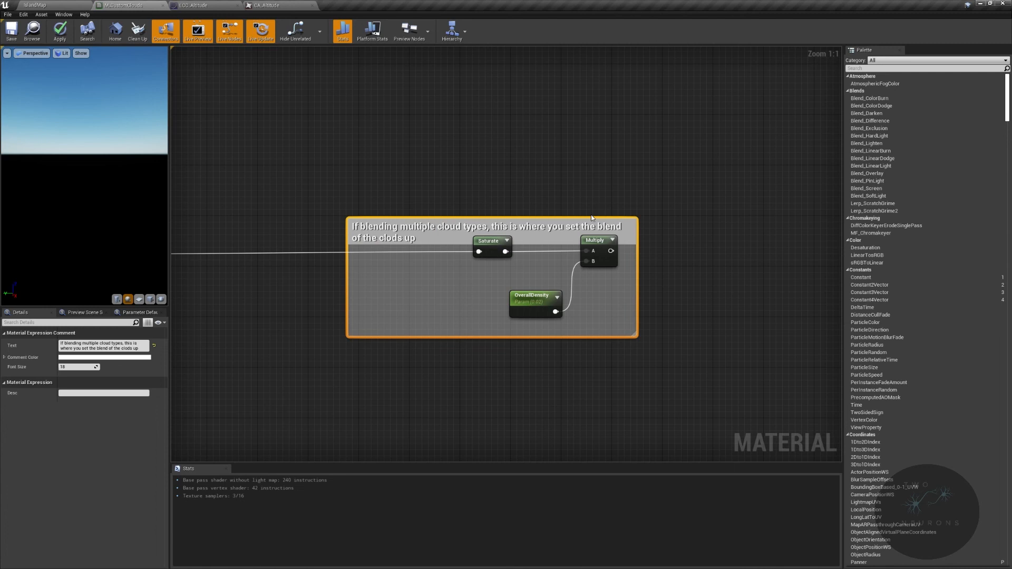
left_click_drag(591, 218, 593, 192)
left_click_drag(636, 234, 740, 234)
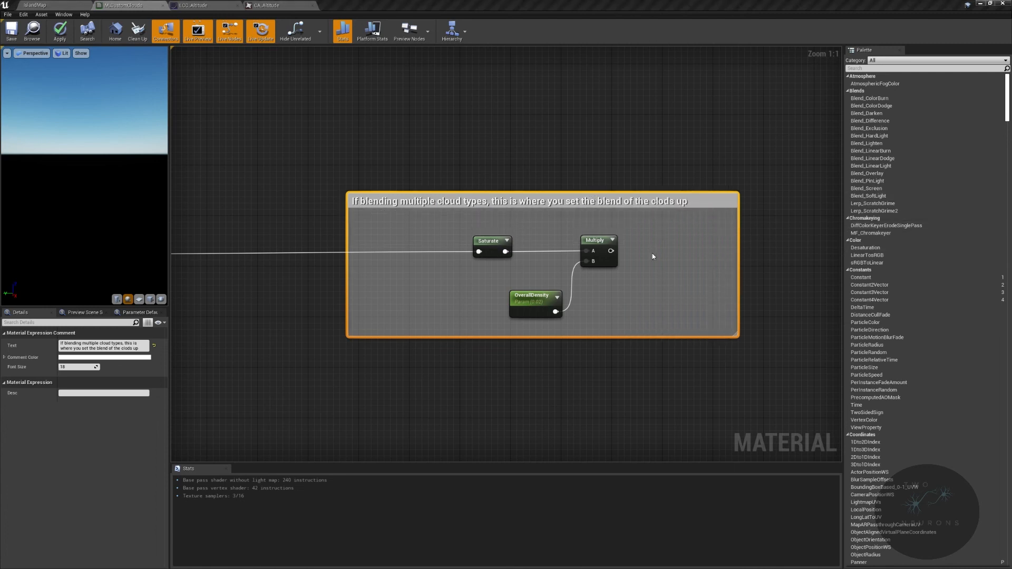
right_click_drag(711, 256, 593, 259)
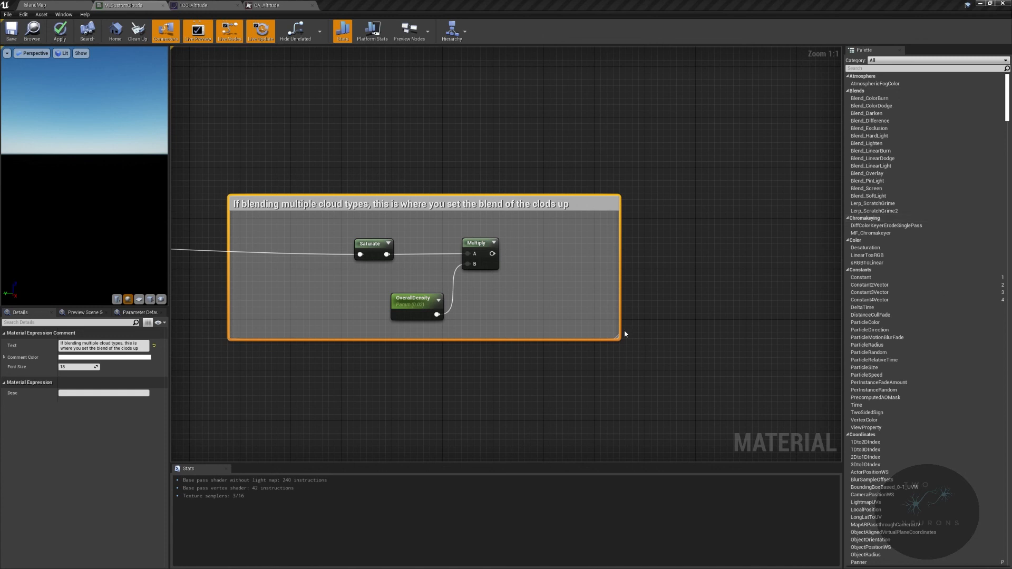
- Connect the density Multiply output to the main material node above and add a reroute point just outside the comment box
left_click_drag(492, 254, 498, 258)
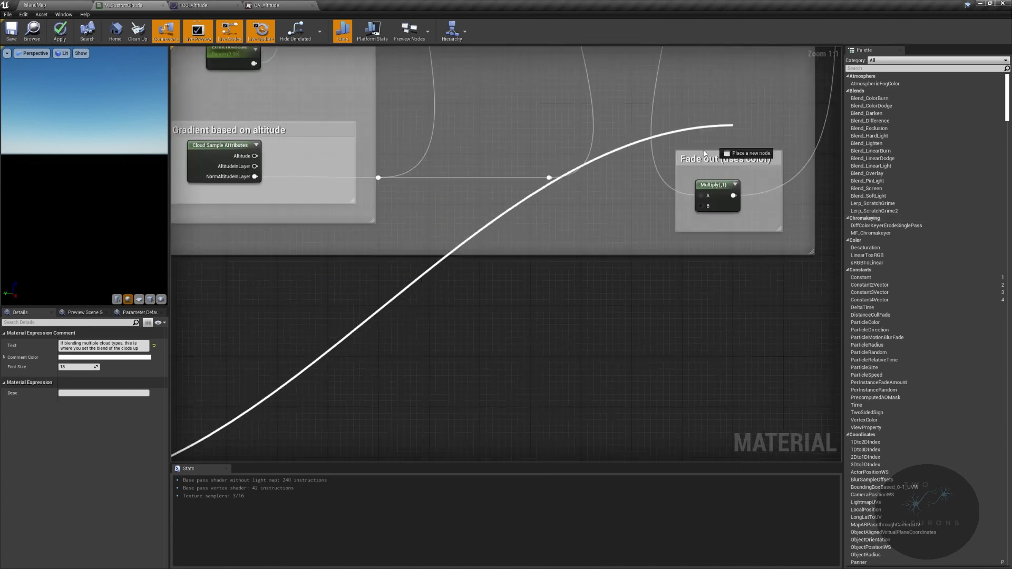
left_click_drag(729, 132, 708, 209)
right_click_drag(695, 242, 233, 568)
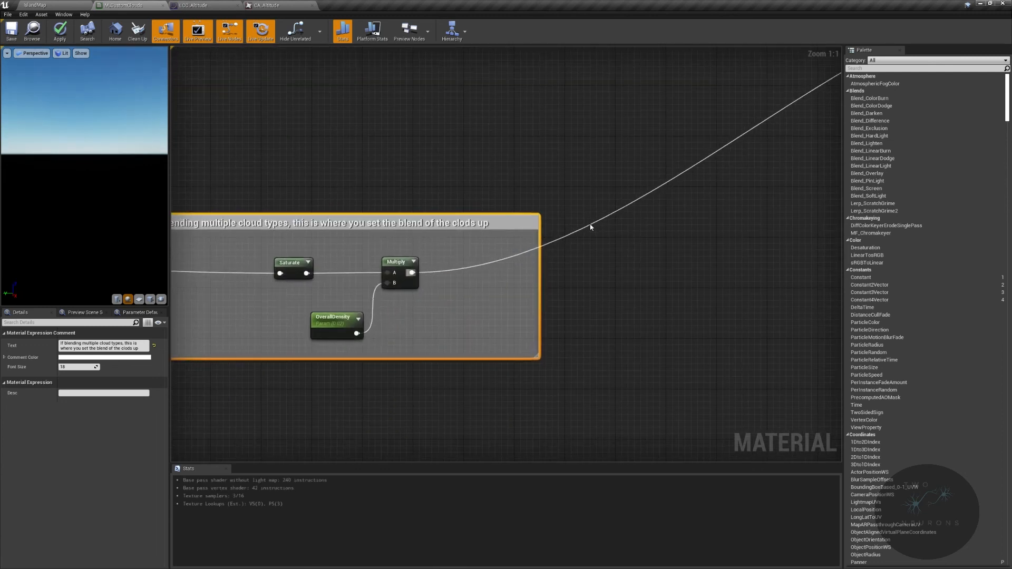
left_click(591, 223)
left_click_drag(590, 222, 592, 271)
- Connect the reroute point beside the cloud-blending comment to ConservativeDensity on the Volumetric Advanced Output node
right_click_drag(720, 345, 484, 294)
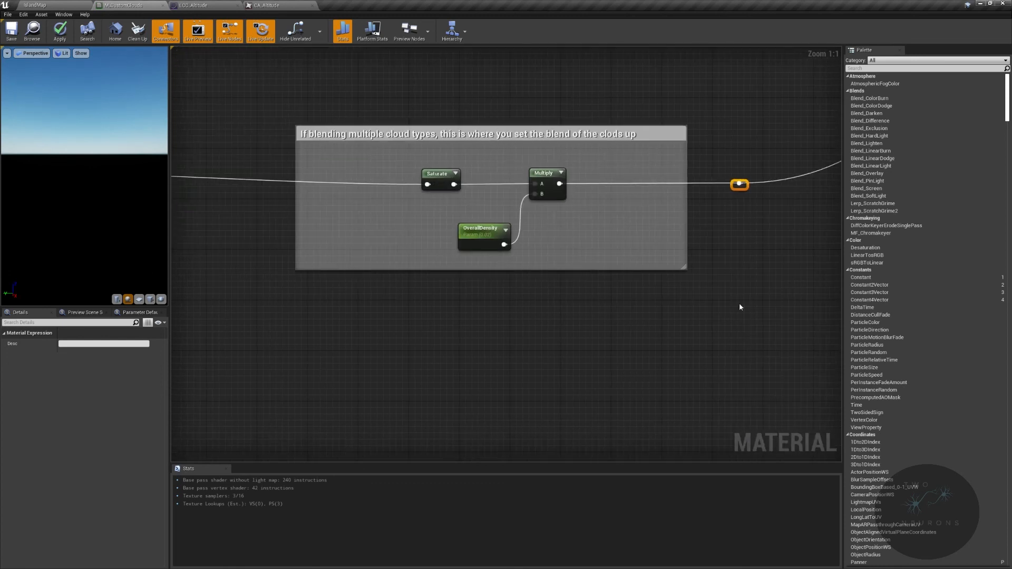
right_click_drag(738, 183, 406, 149)
left_click_drag(406, 149, 354, 340)
key("Escape")
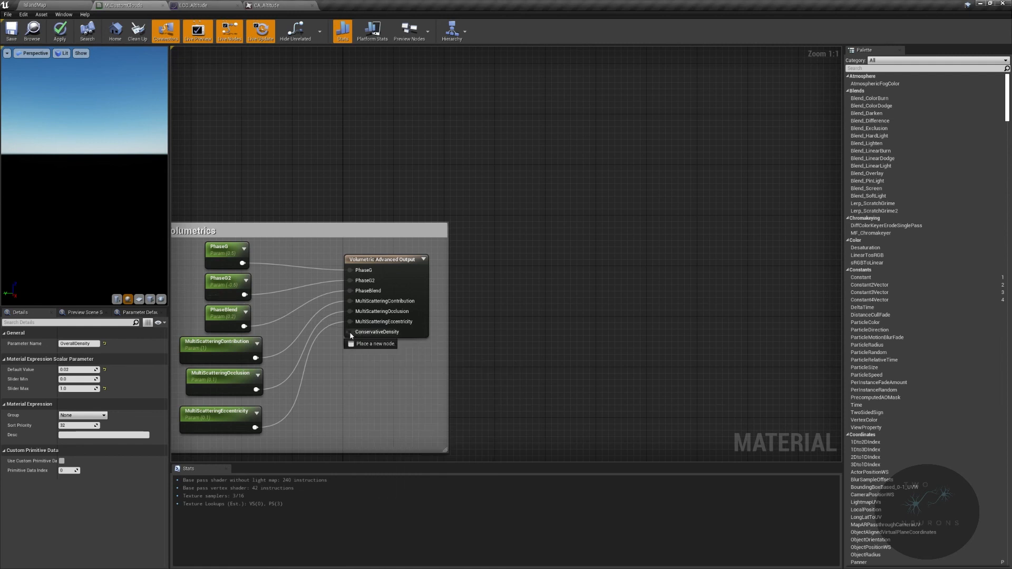
right_click_drag(209, 137, 759, 170)
scroll(698, 180, "down", 2)
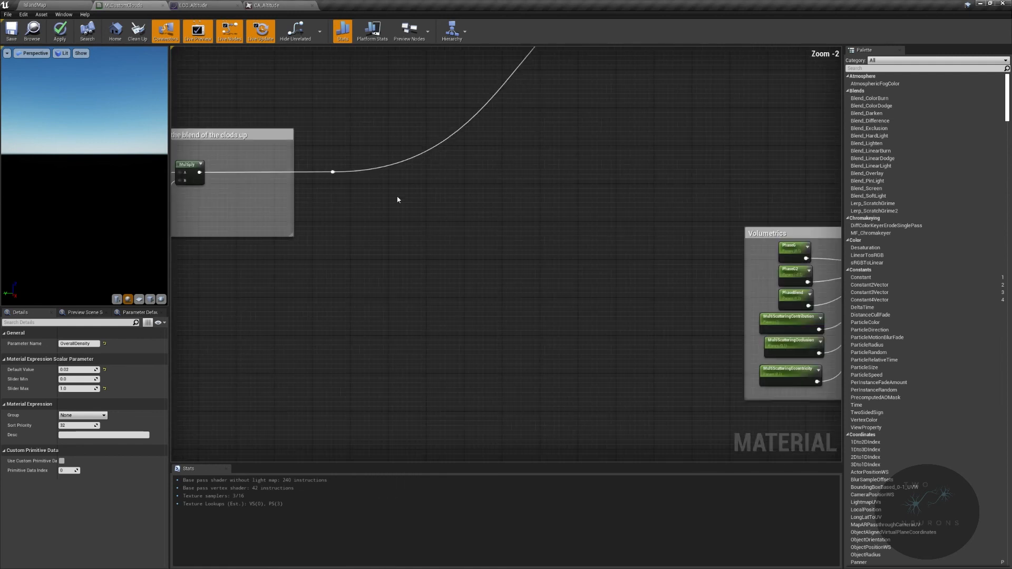
left_click_drag(333, 171, 787, 315)
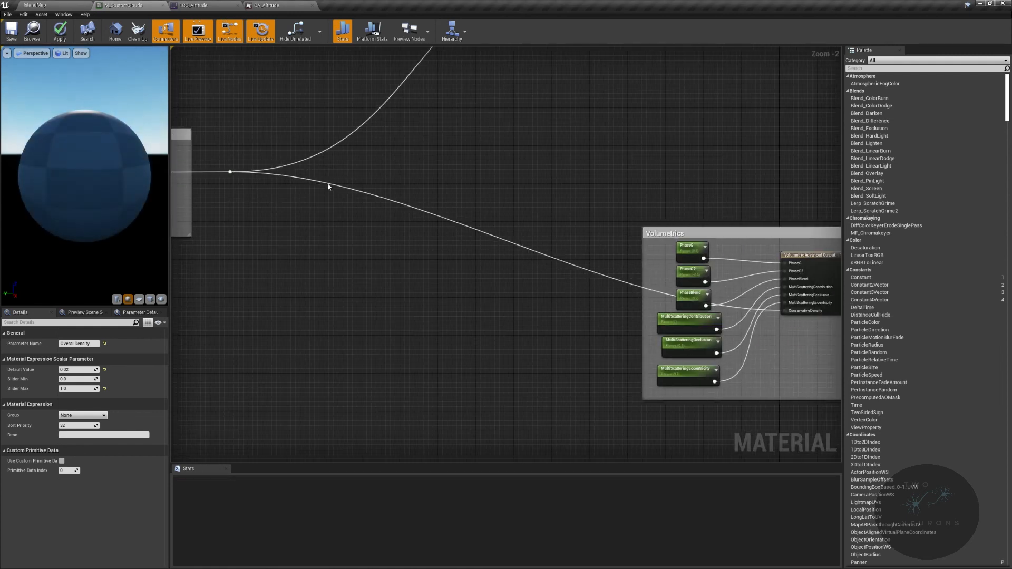
- Add two reroute points to the ConservativeDensity wire and move them below the Volumetrics parameter nodes
double_click(327, 182)
left_click_drag(327, 183, 348, 350)
left_click(352, 236)
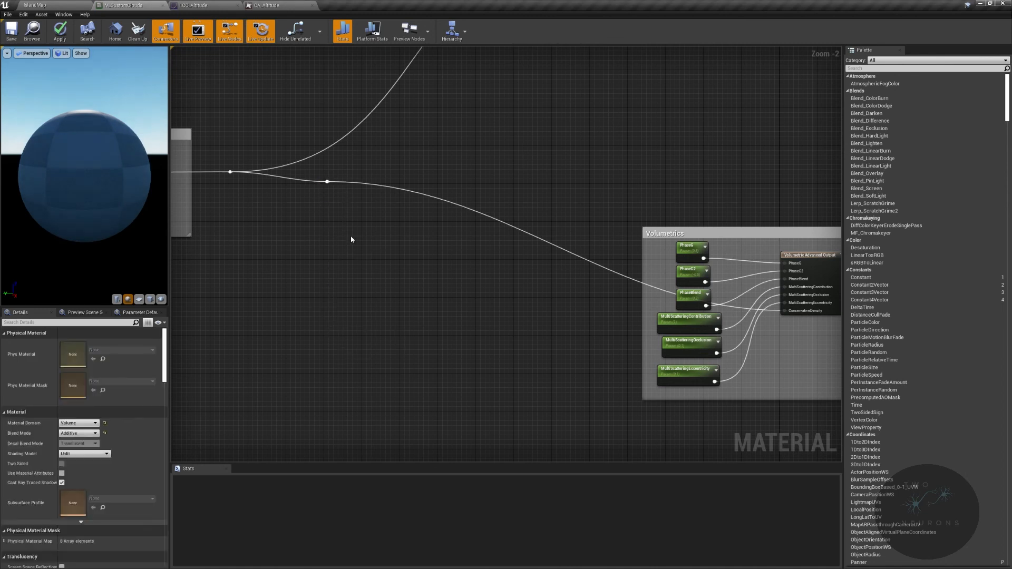
left_click(330, 186)
left_click_drag(330, 185, 375, 453)
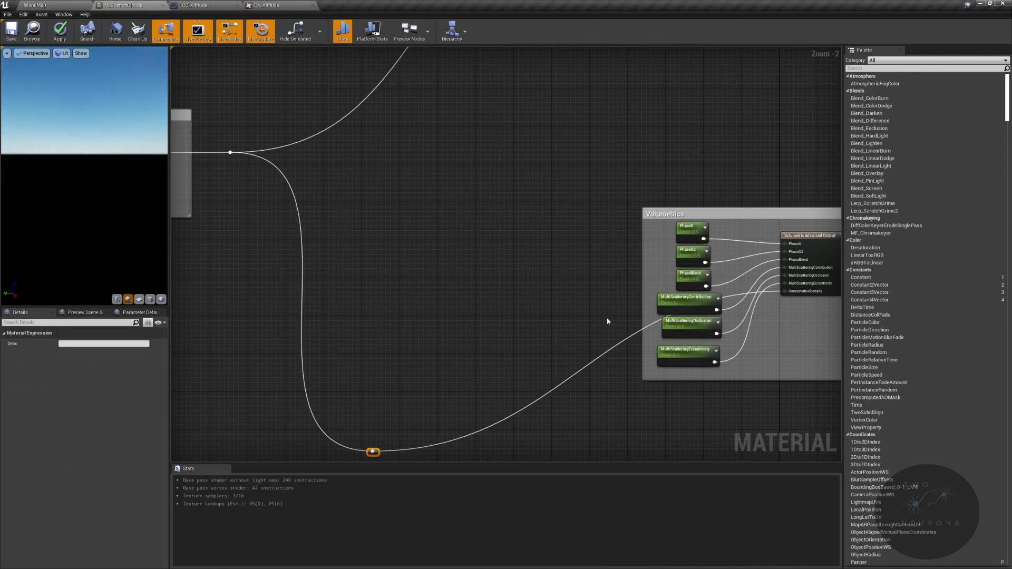
double_click(634, 332)
left_click_drag(635, 334, 609, 291)
left_click(608, 319)
left_click(637, 334)
left_click_drag(639, 335, 734, 422)
- Align the two reroute points on the ConservativeDensity wire and nudge them slightly upward
scroll(595, 416, "down", 2)
left_click_drag(363, 406, 716, 446)
key("q")
key("Up")
key("Up")
key("Up")
key("Up")
- Save the cloud material
right_click_drag(370, 201, 520, 374)
right_click_drag(263, 390, 711, 349)
mouse_move(485, 349)
right_mouse_down()
mouse_move(923, 365)
mouse_move(581, 379)
mouse_move(491, 359)
right_mouse_up()
left_click(12, 30)
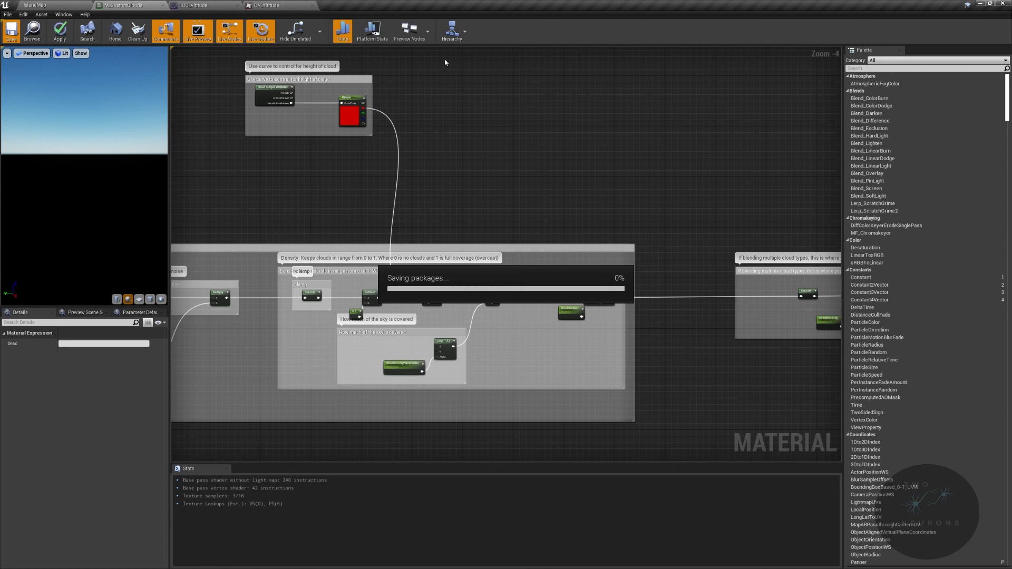
- In the IslandMap level, assign M_CustomClouds as the VolumetricCloud actor's cloud material
left_click(31, 4)
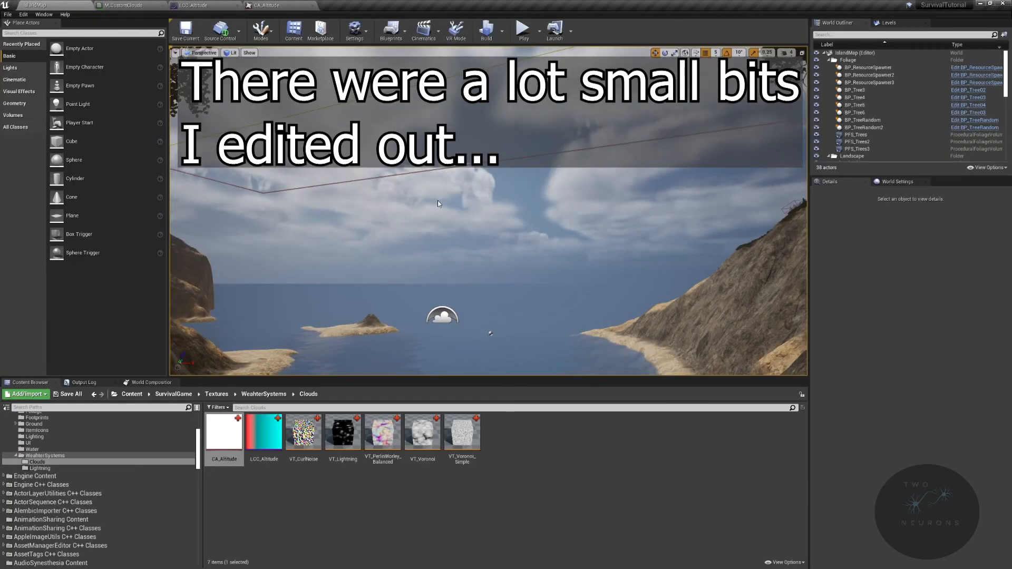
scroll(889, 149, "down", 3)
scroll(889, 149, "down", 5)
left_click(862, 100)
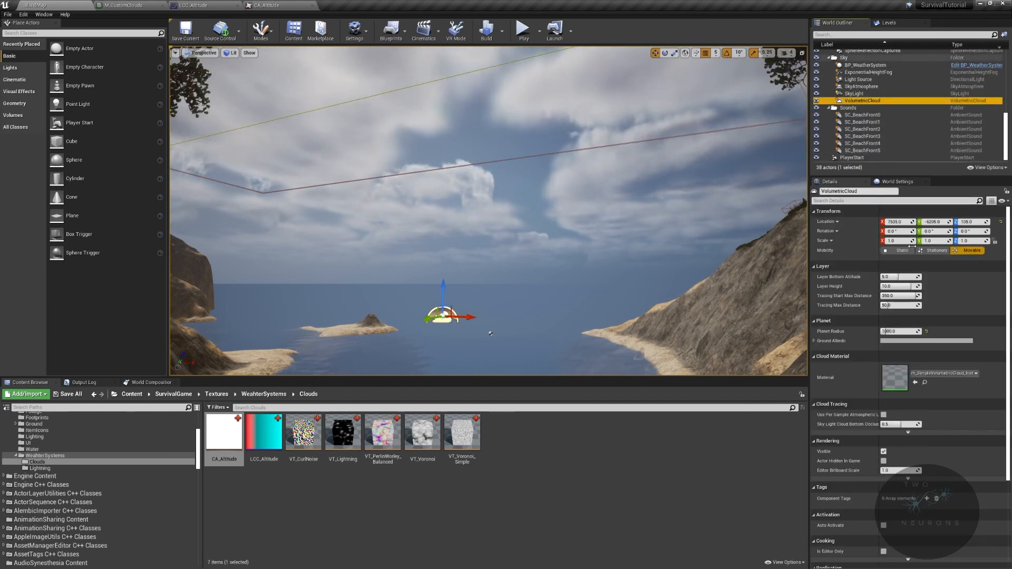
left_click(957, 373)
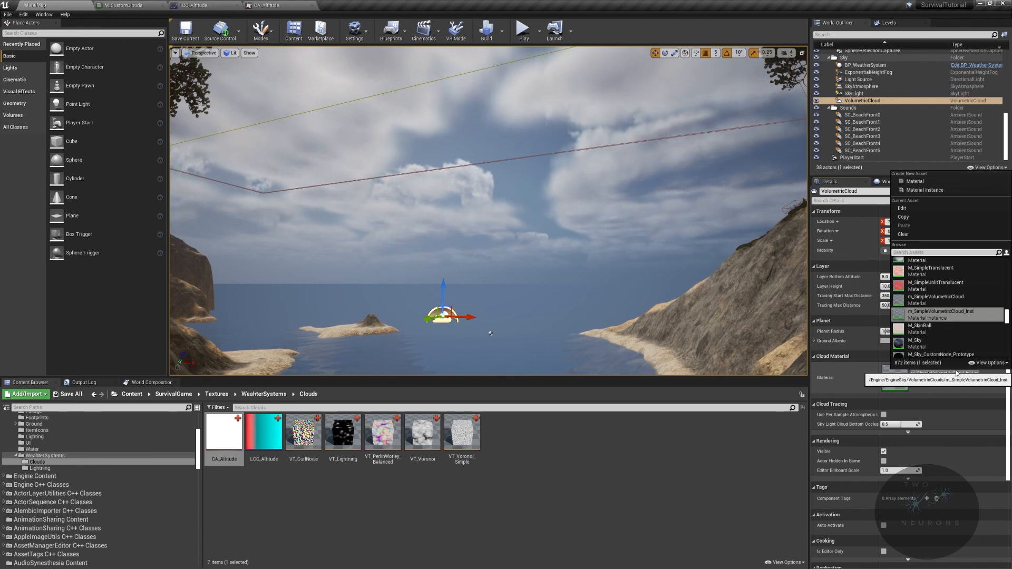
type("M)cu")
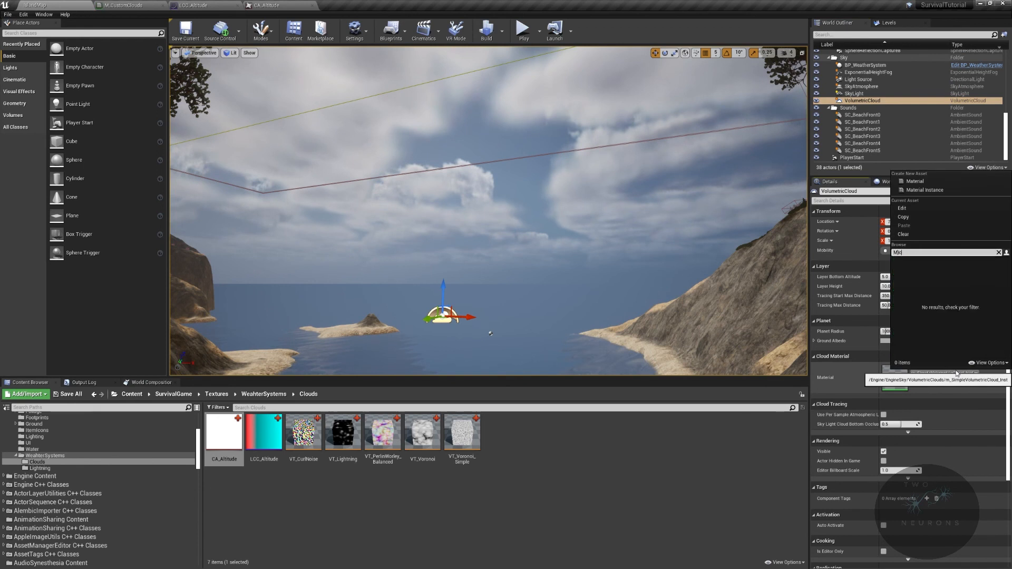
type("stom")
key("Return")
- Examine the sky and cloud shadows over the island from several angles in the level viewport
right_click_drag(632, 253, 749, 232)
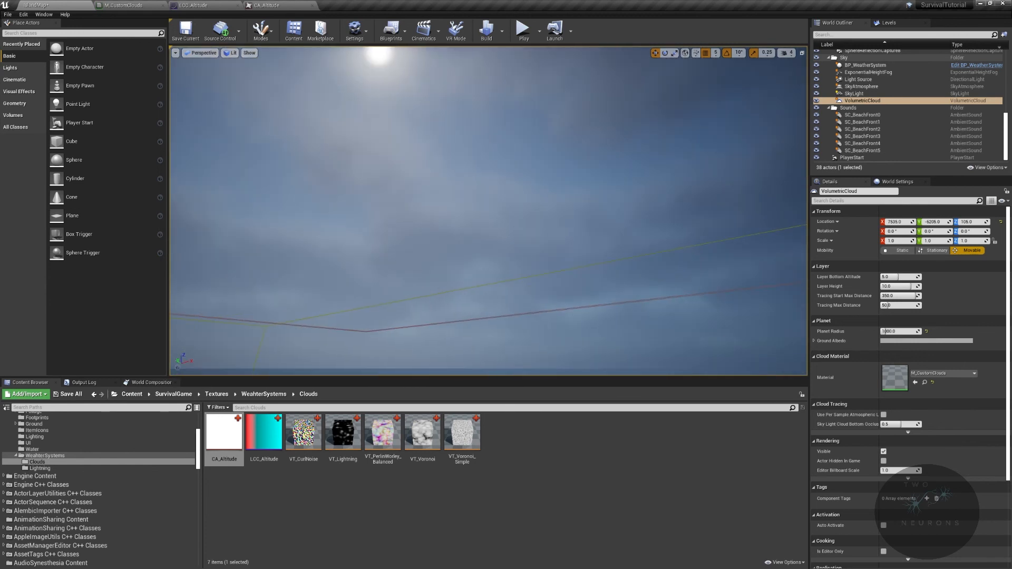
right_click_drag(748, 232, 764, 305)
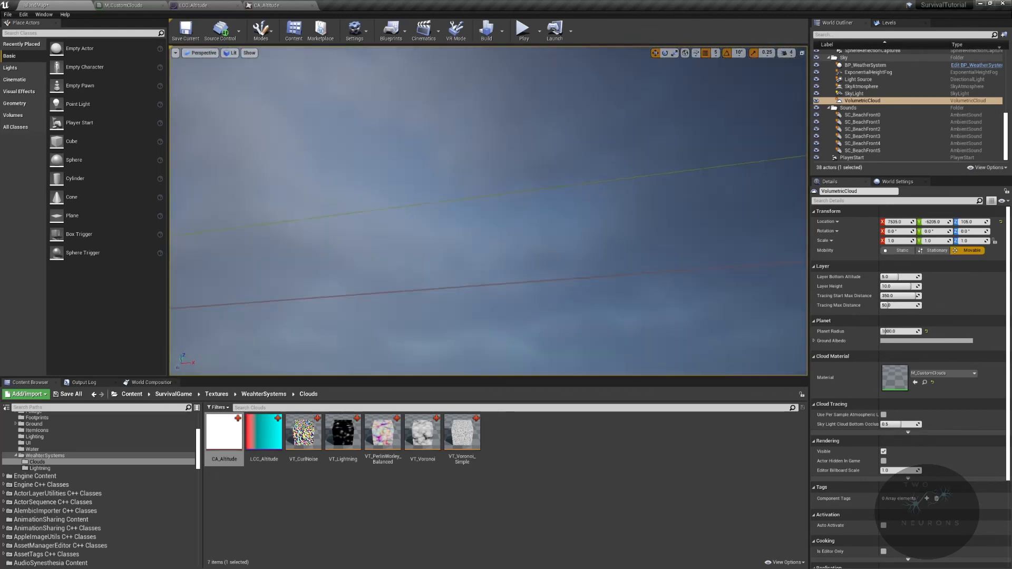
right_click_drag(764, 306, 790, 358)
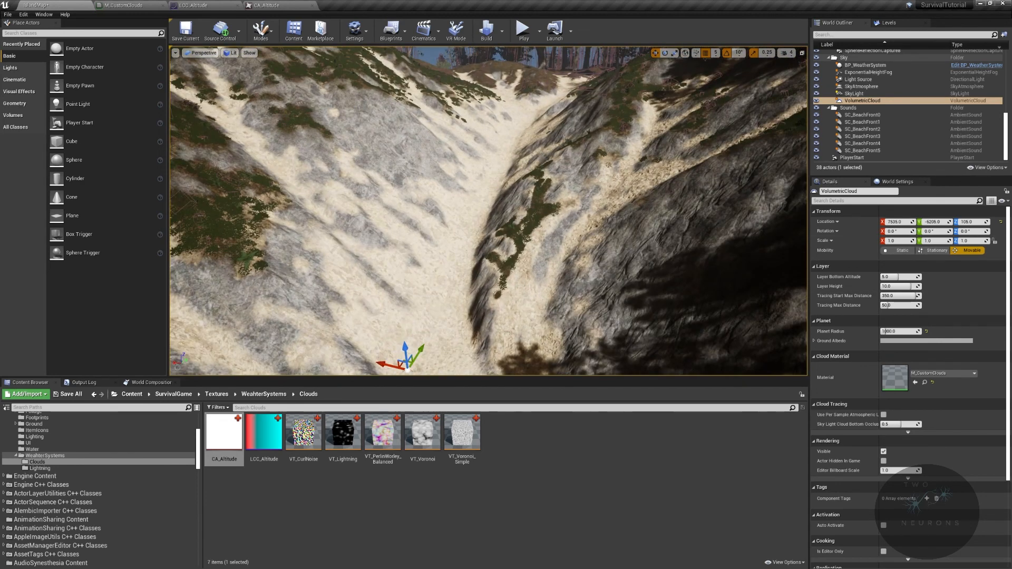
right_click_drag(506, 210, 474, 282)
key("w")
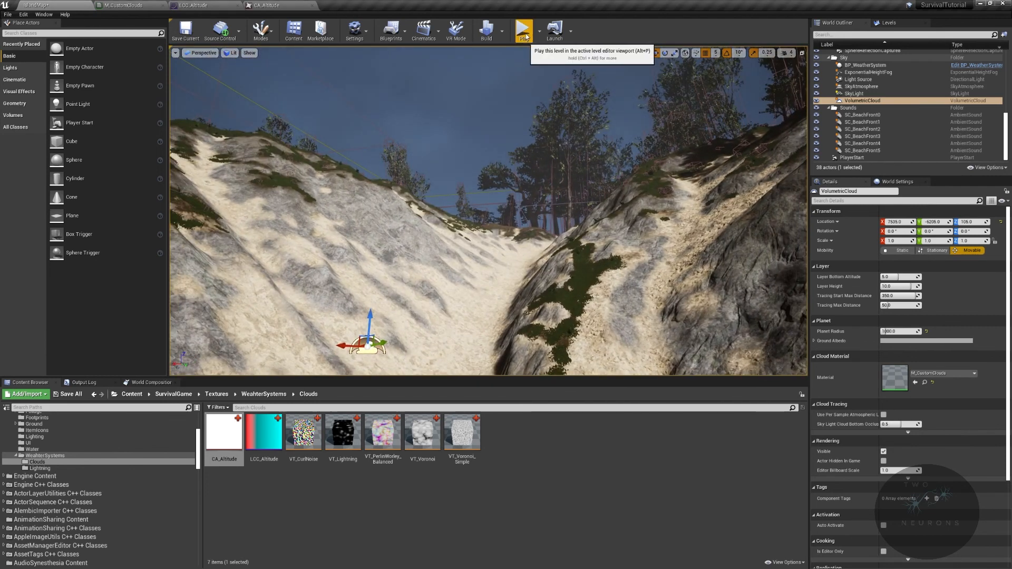
- Play the level in full-screen view and walk the character forward
left_click(523, 33)
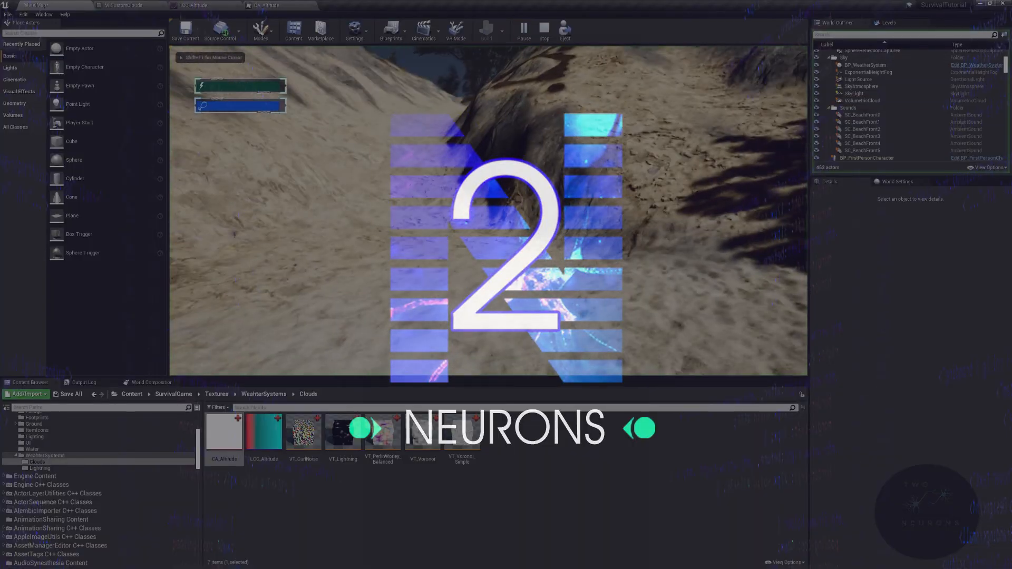
key("F11")
key("w")
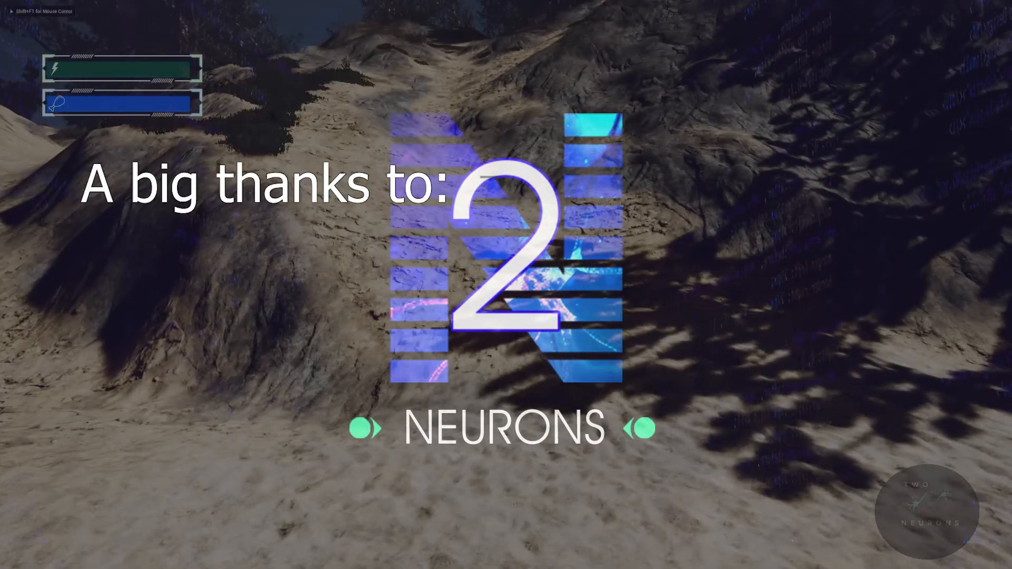